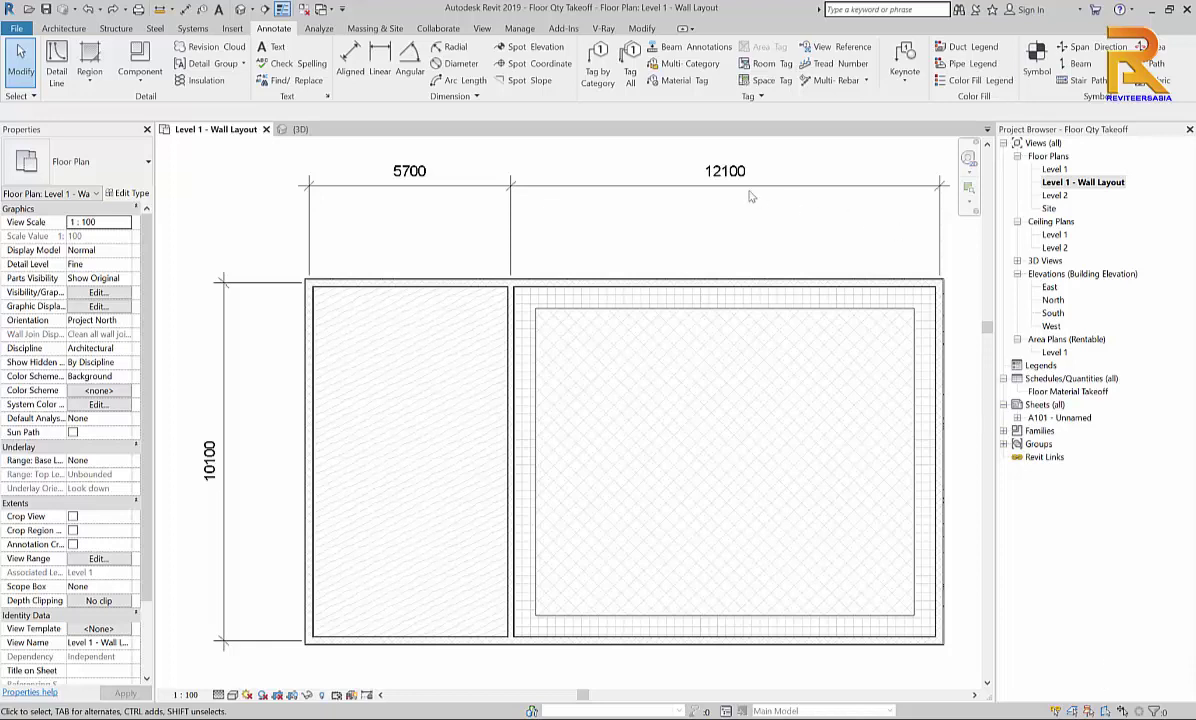
# Check the walls in the default 3D view, then return to the Level 1 - Wall Layout plan.
pyautogui.click(241, 9)
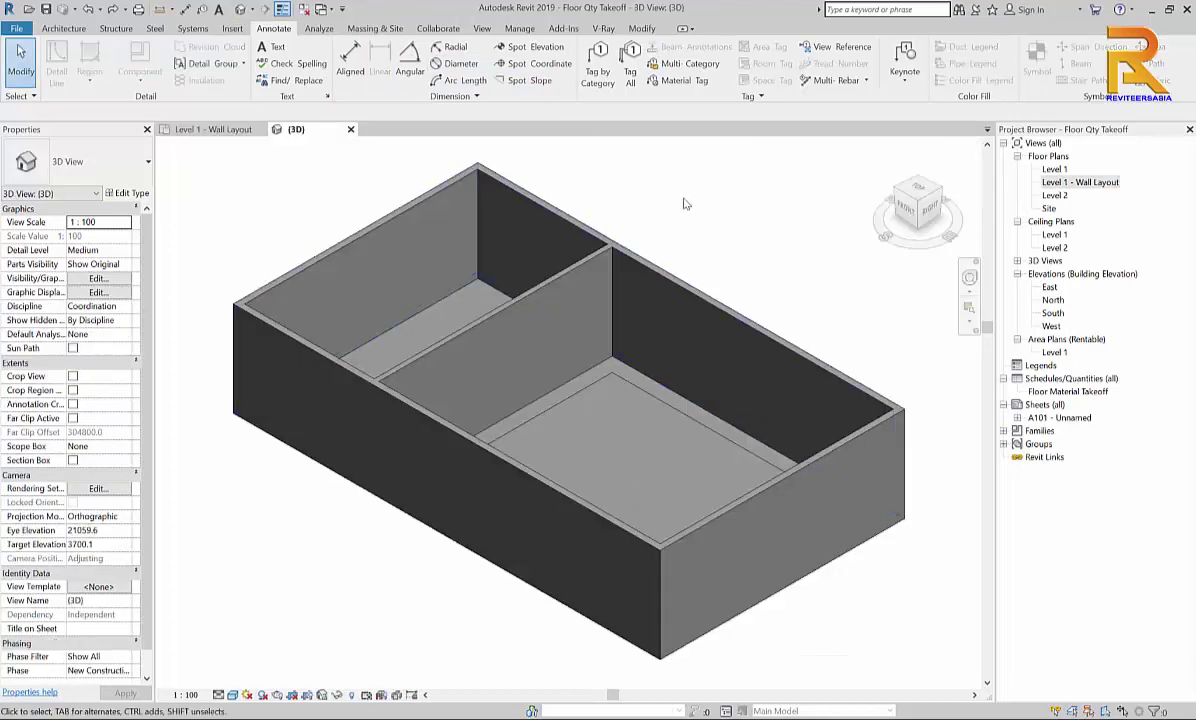
pyautogui.moveTo(685, 204); pyautogui.dragTo(660, 250, button='middle')
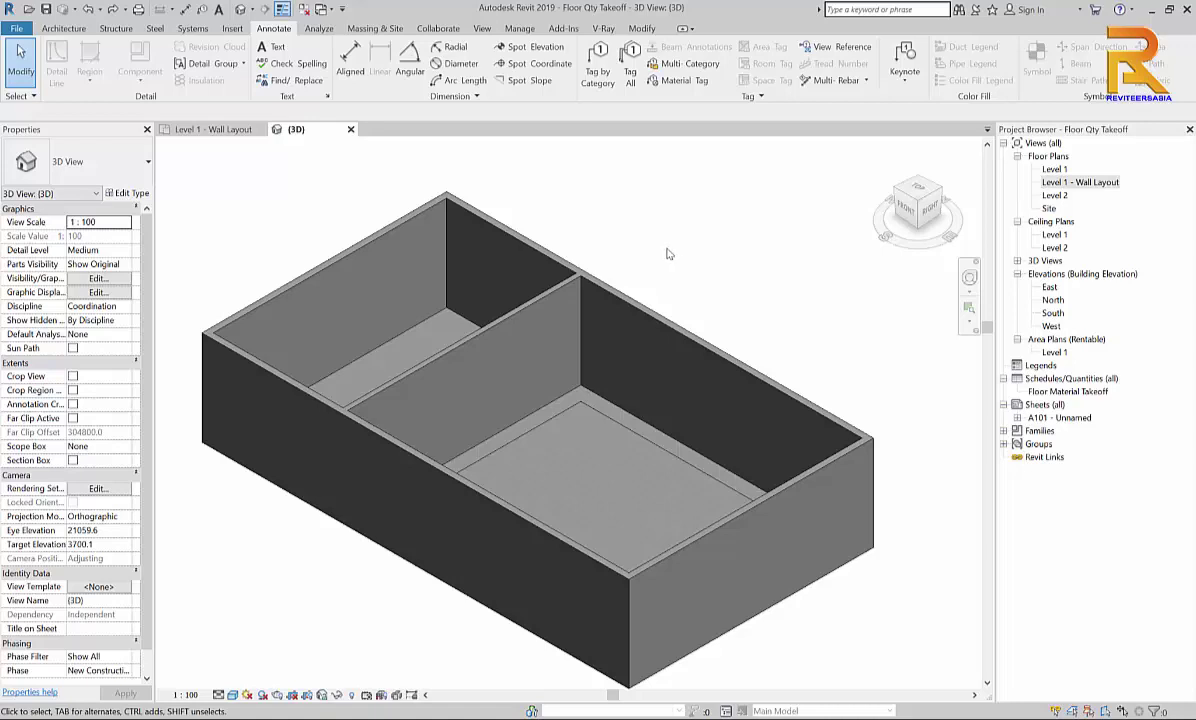
pyautogui.click(210, 128)
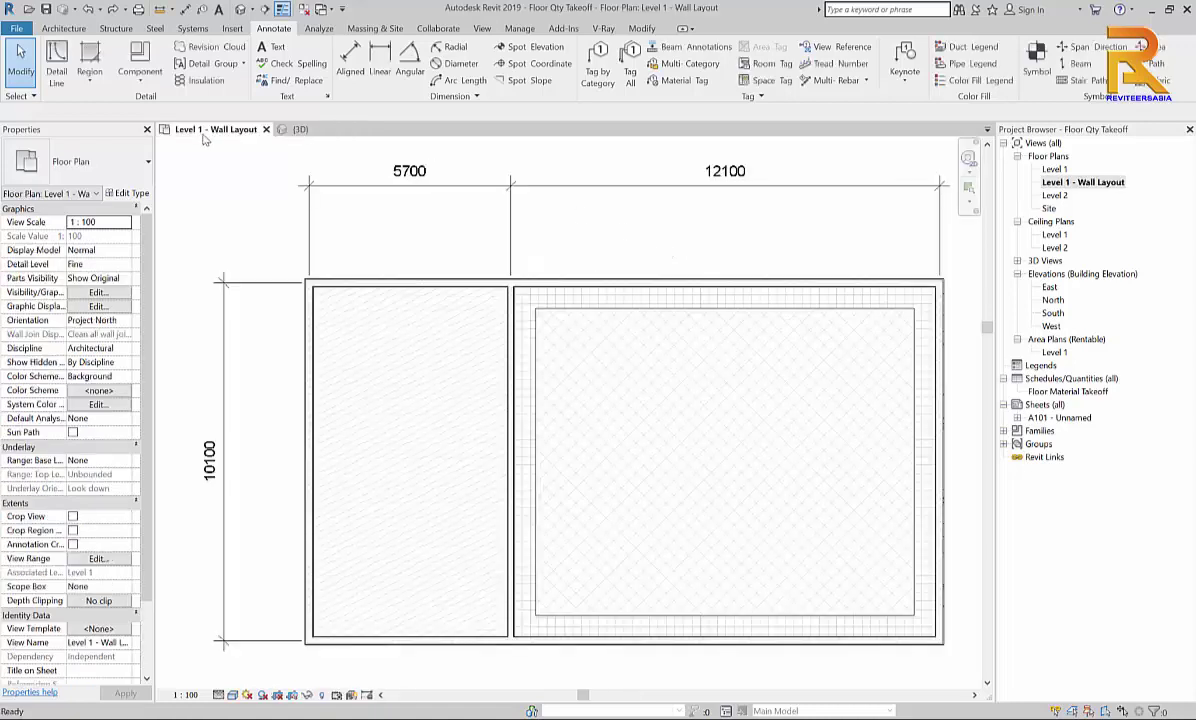
pyautogui.moveTo(422, 230); pyautogui.dragTo(410, 232, button='middle')
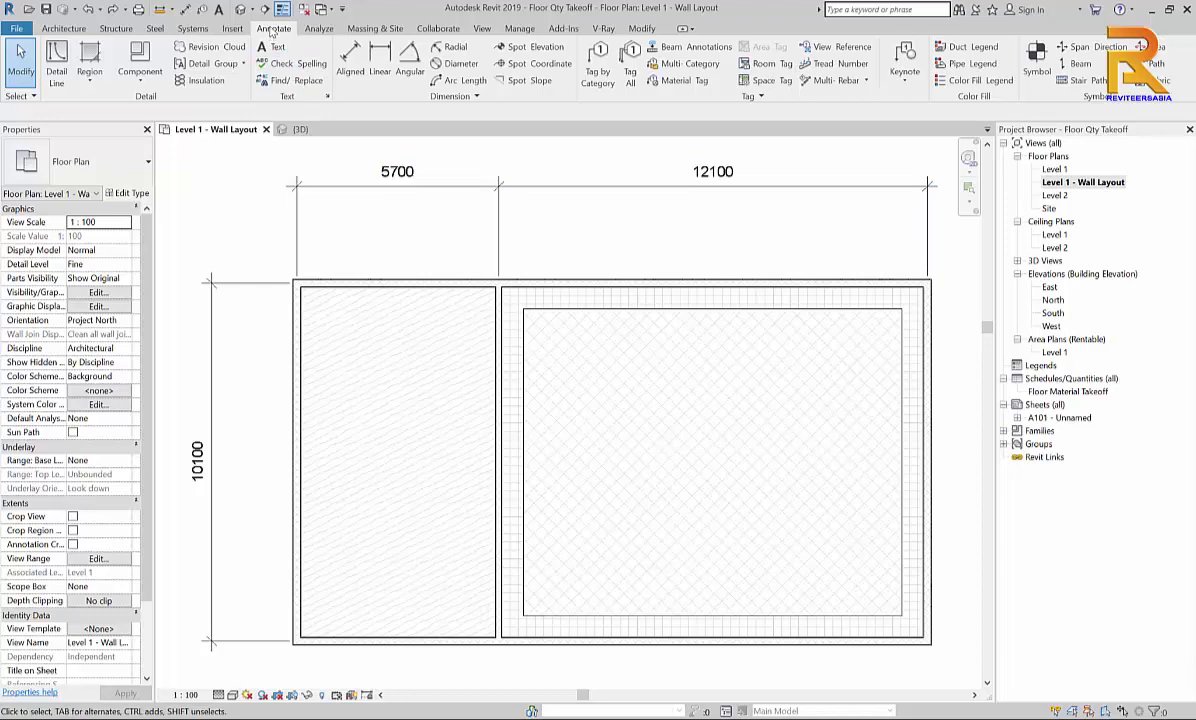
# Tag the top and bottom walls W1, then the left, middle and right walls with vertical W2/W3 tags.
pyautogui.click(601, 78)
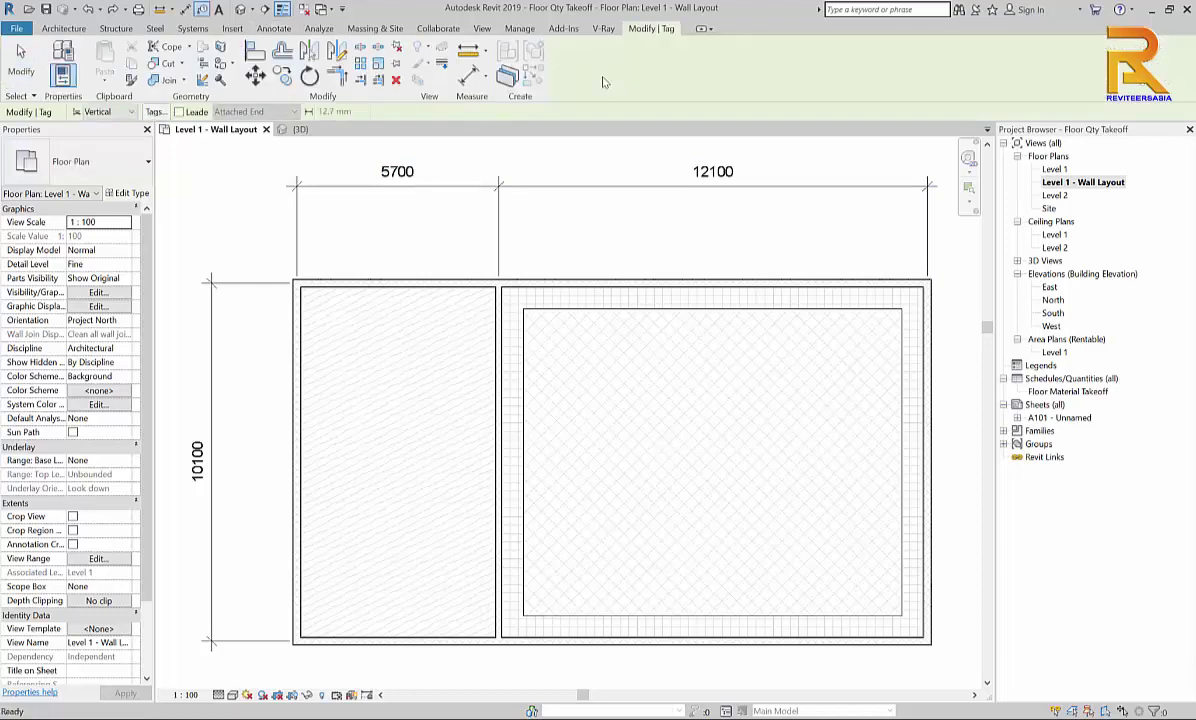
pyautogui.click(578, 283)
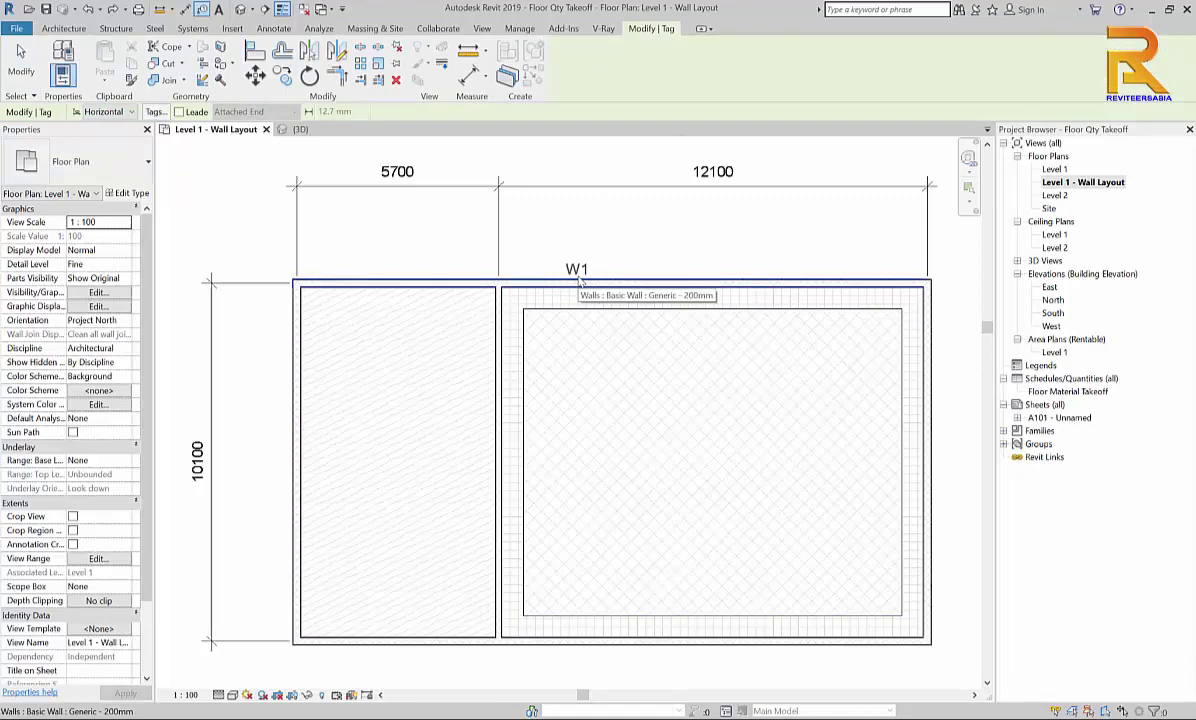
pyautogui.click(576, 650)
pyautogui.press('Escape')
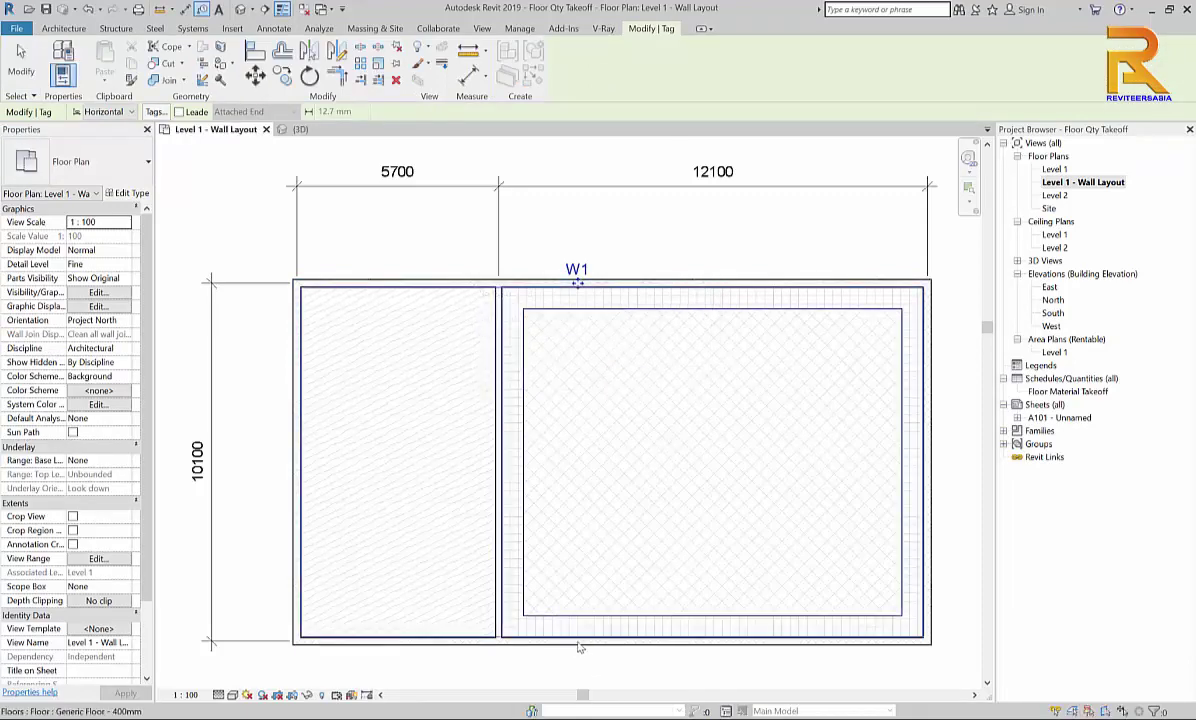
pyautogui.click(578, 640)
pyautogui.press('space')
pyautogui.click(296, 450)
pyautogui.click(497, 452)
pyautogui.click(924, 452)
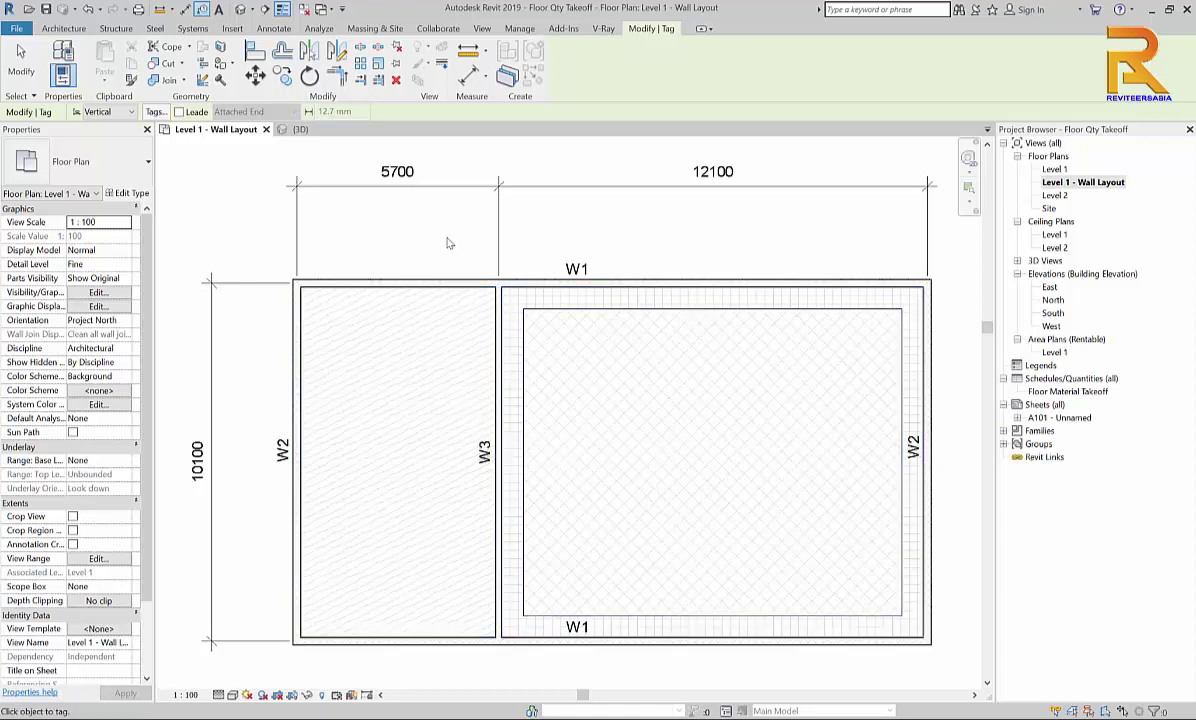
pyautogui.press('Escape')
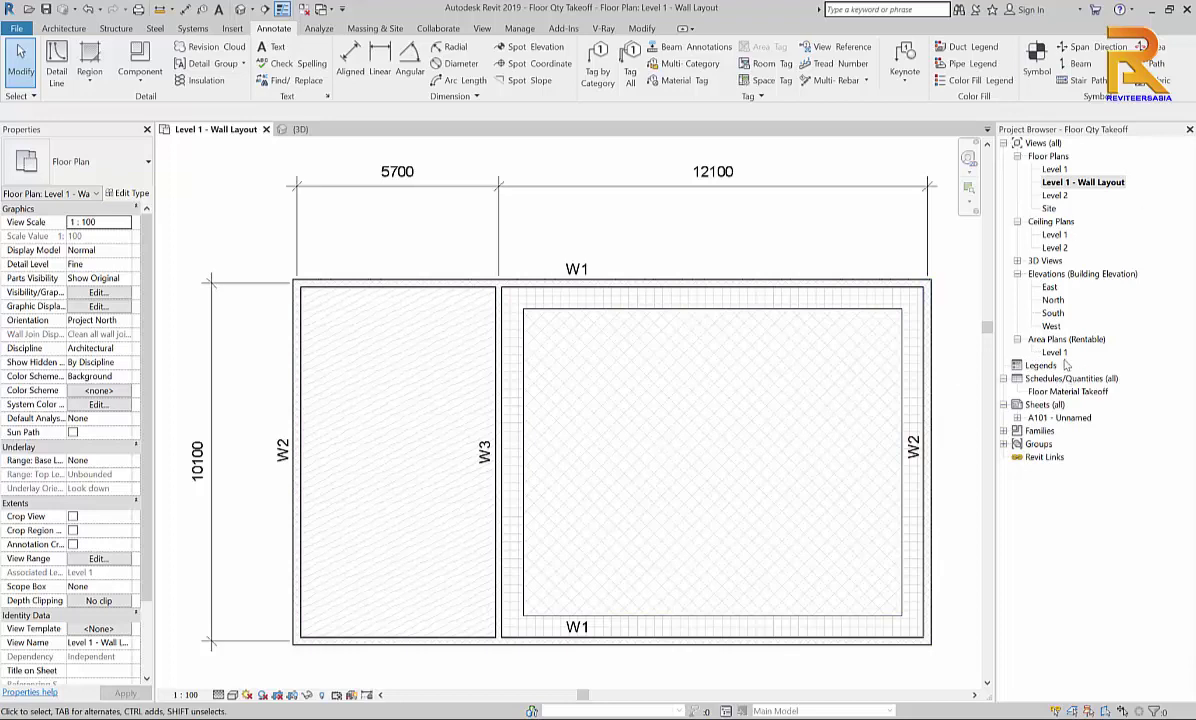
# Start a new schedule for the Walls category.
pyautogui.click(1058, 379)
pyautogui.rightClick(1060, 379)
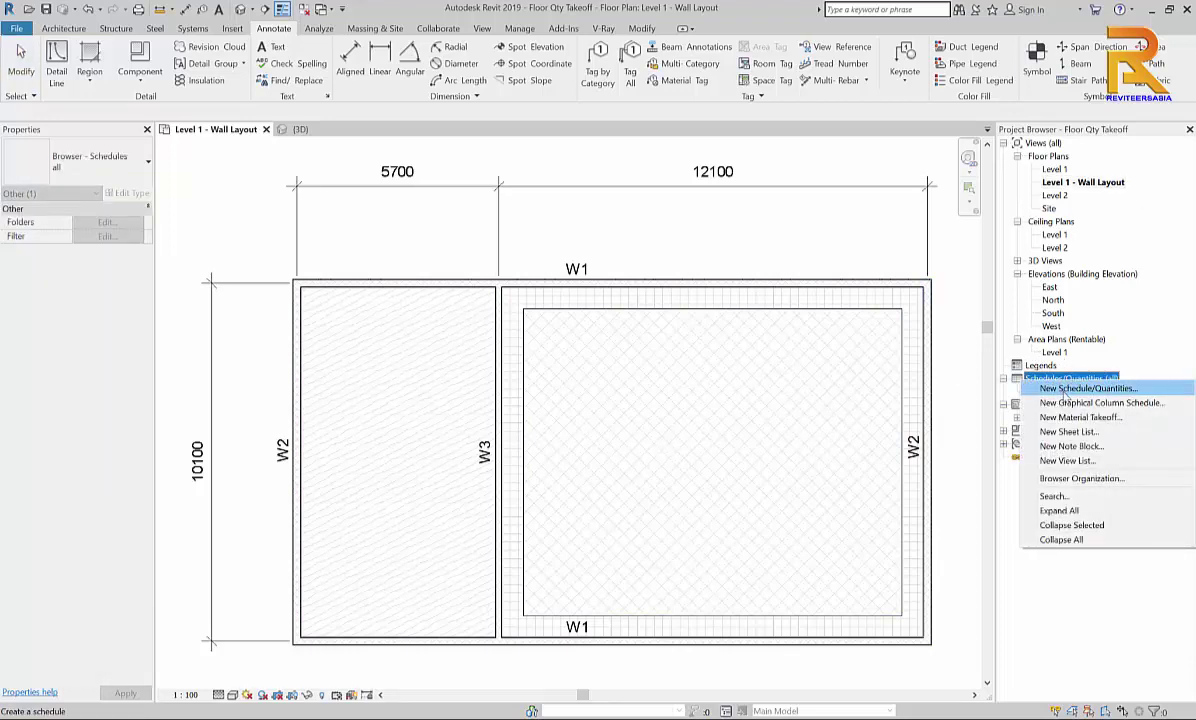
pyautogui.click(1065, 390)
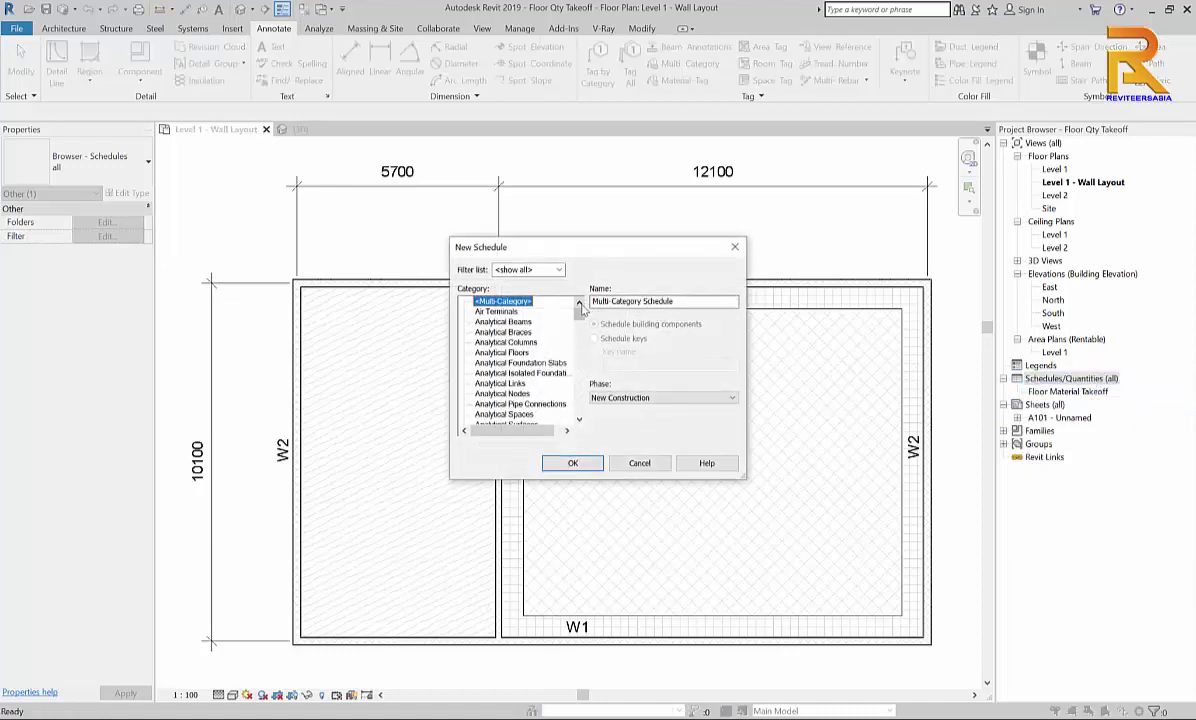
pyautogui.moveTo(579, 311); pyautogui.dragTo(579, 408)
pyautogui.click(485, 404)
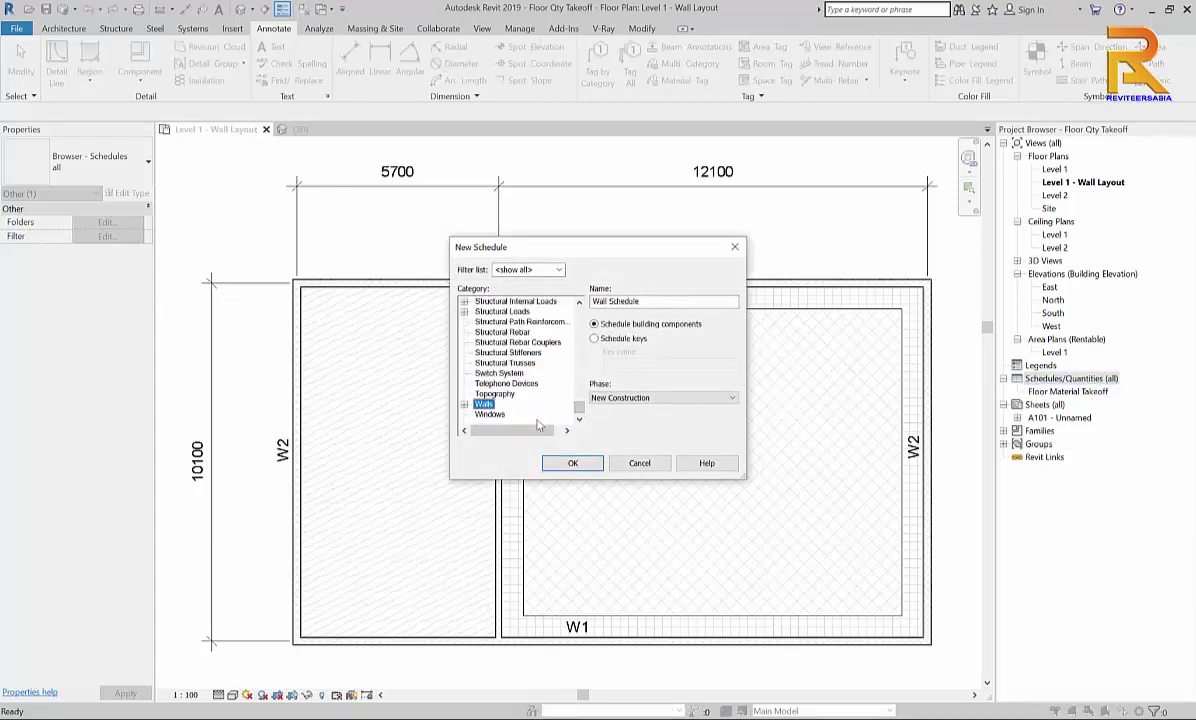
pyautogui.click(570, 464)
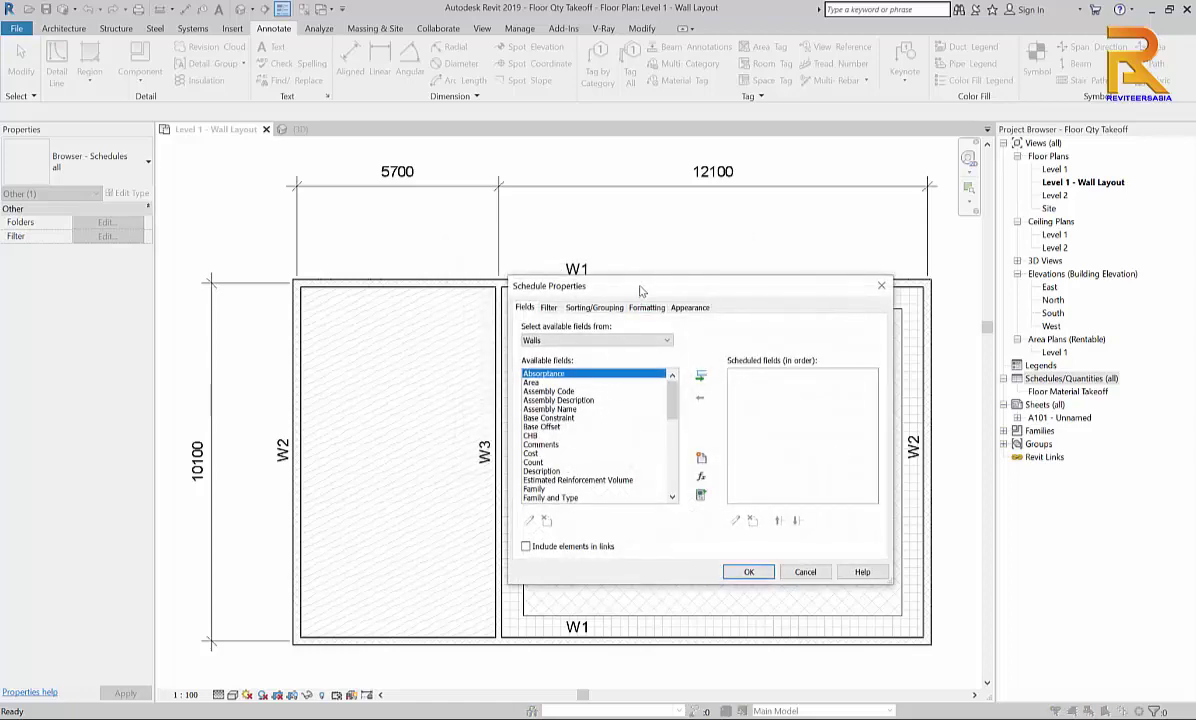
# Add the Area, Description and Mark fields to the Wall Schedule.
pyautogui.moveTo(641, 290); pyautogui.dragTo(141, 375)
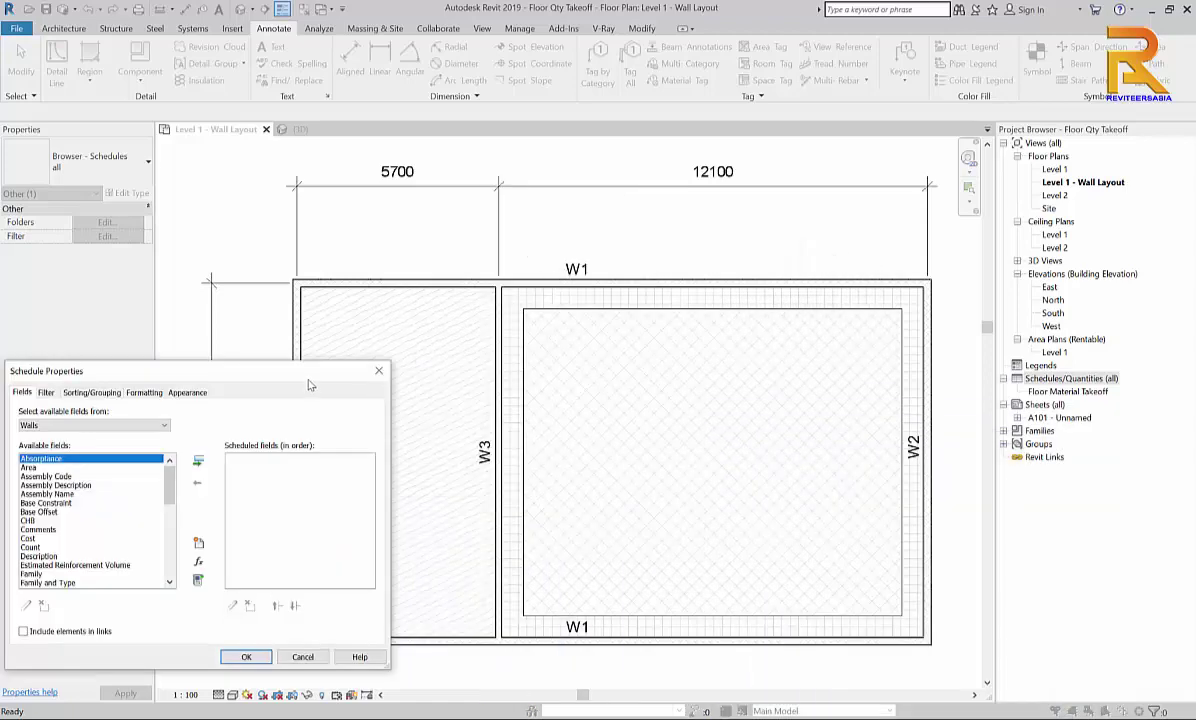
pyautogui.moveTo(309, 380); pyautogui.dragTo(500, 312)
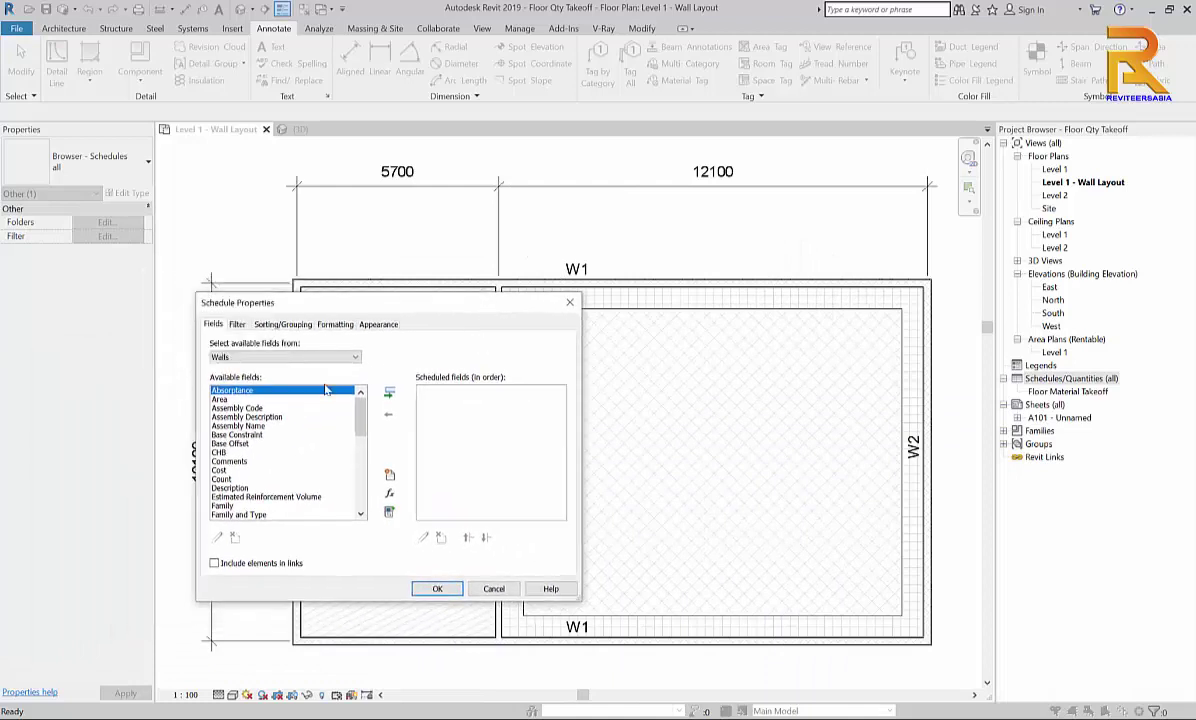
pyautogui.click(281, 400)
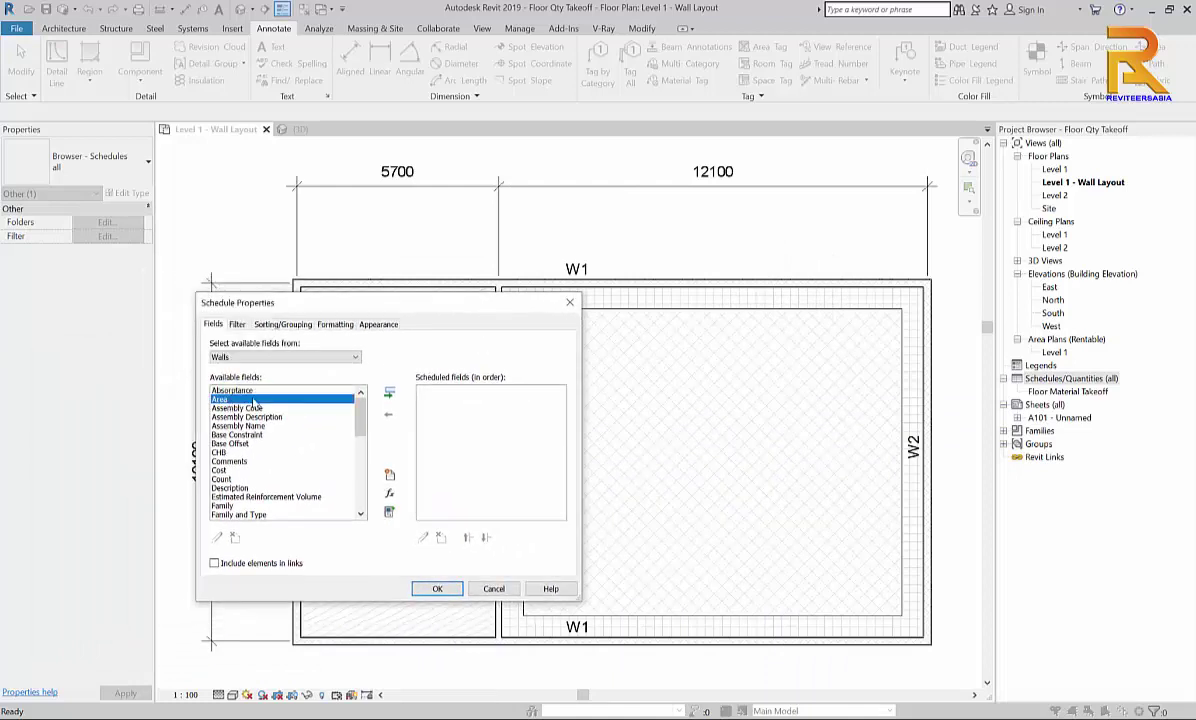
pyautogui.click(389, 392)
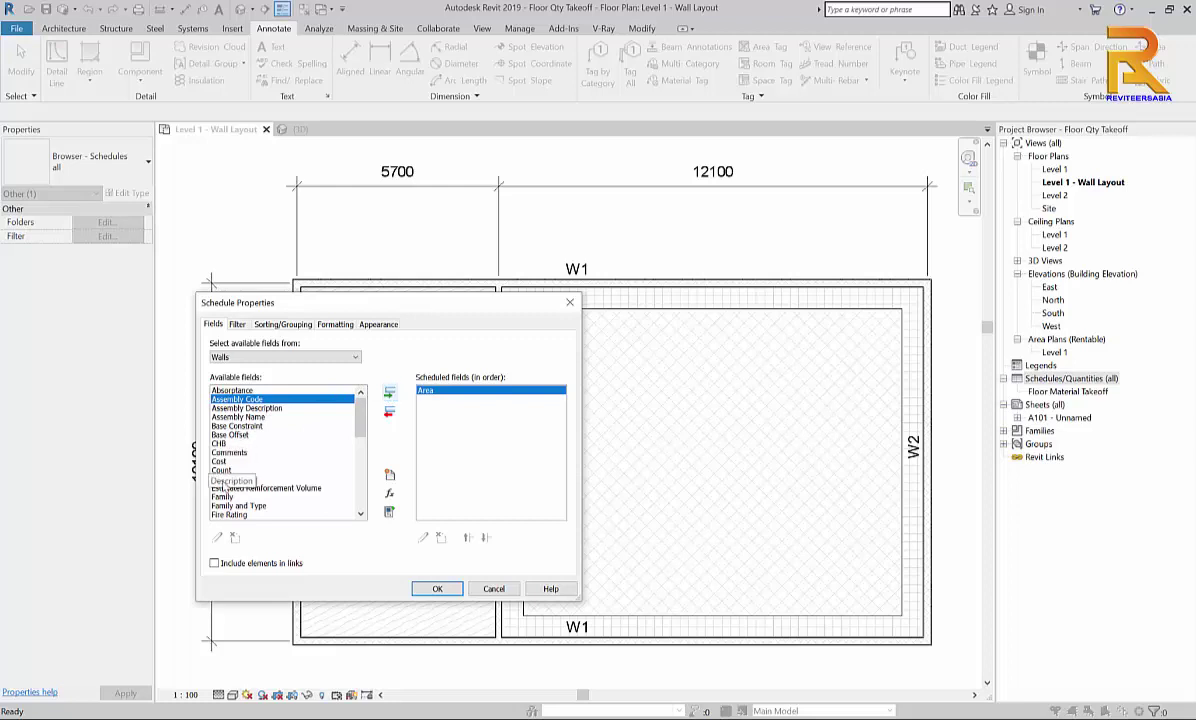
pyautogui.click(224, 479)
pyautogui.click(390, 394)
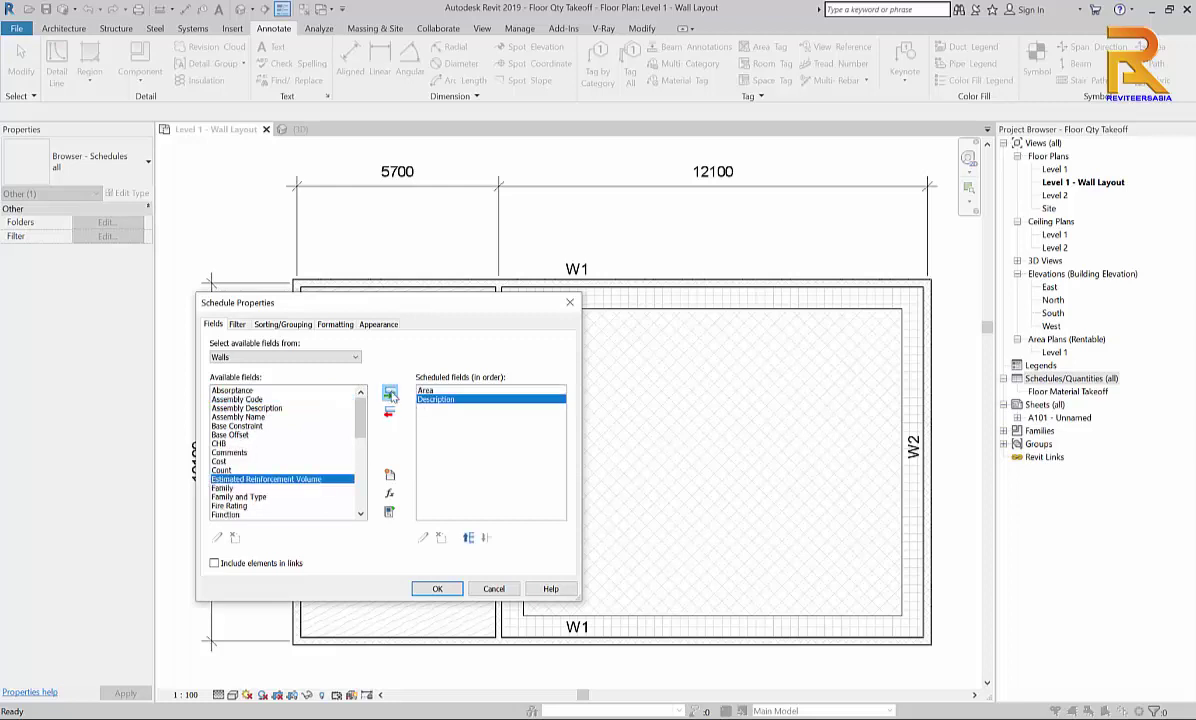
pyautogui.scroll(-4, 265, 452)
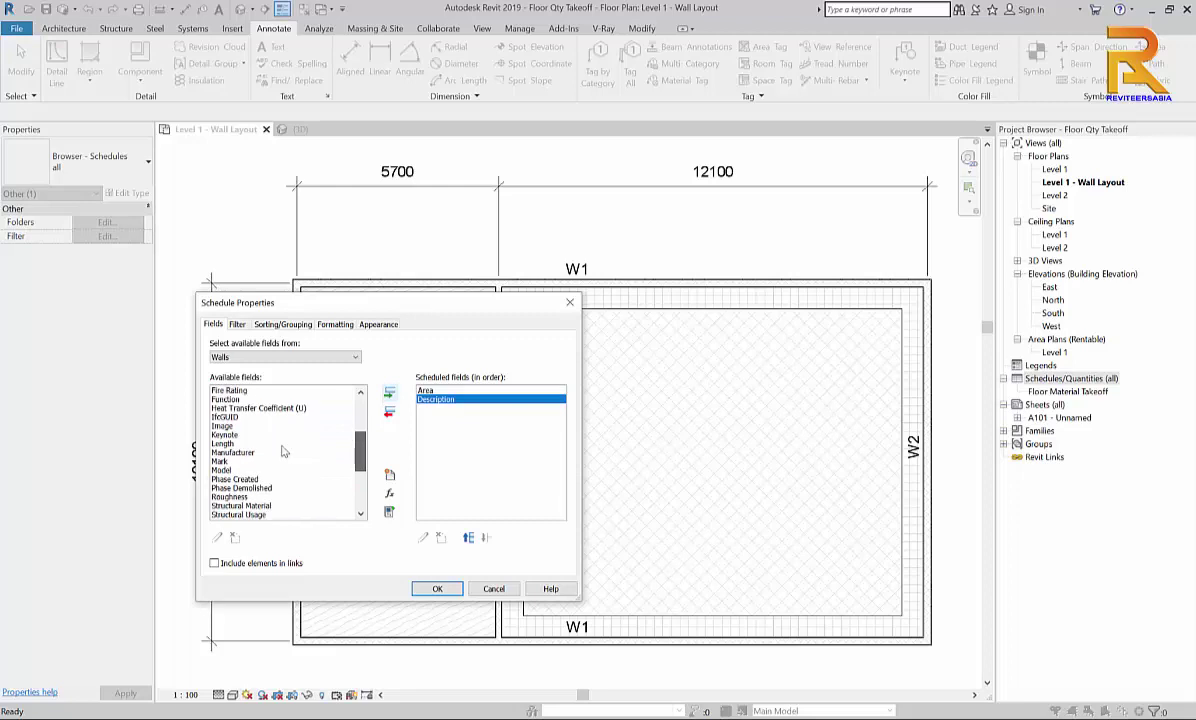
pyautogui.click(225, 461)
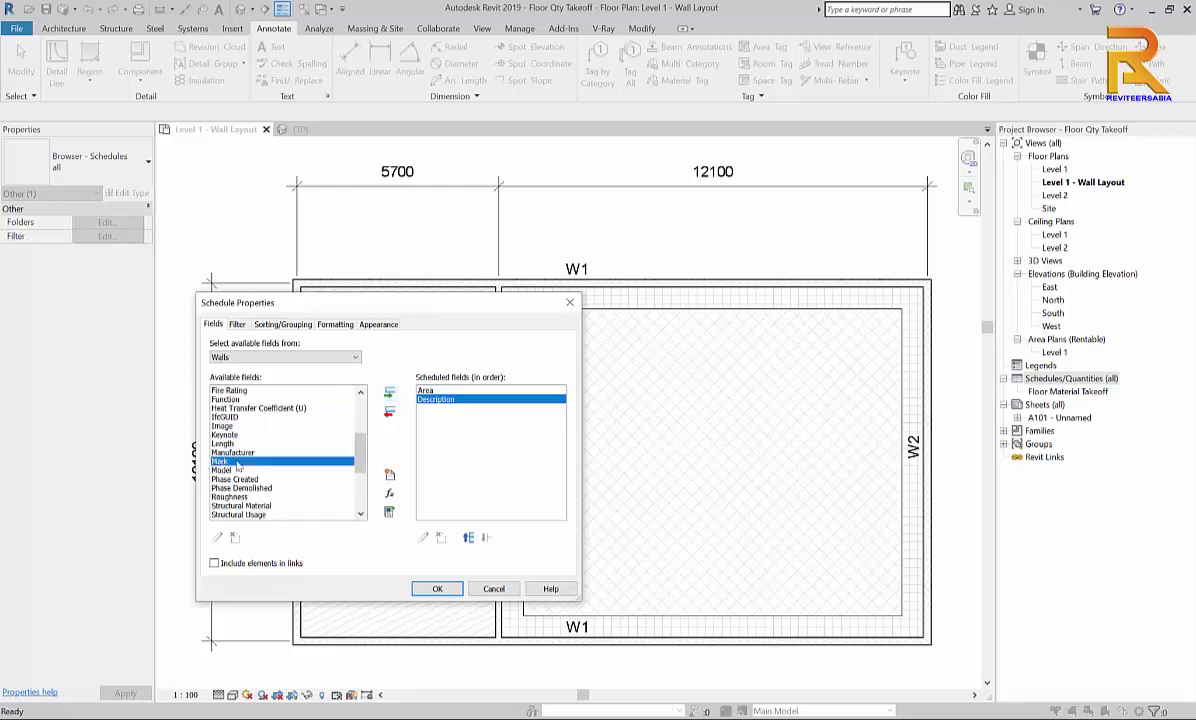
pyautogui.click(390, 394)
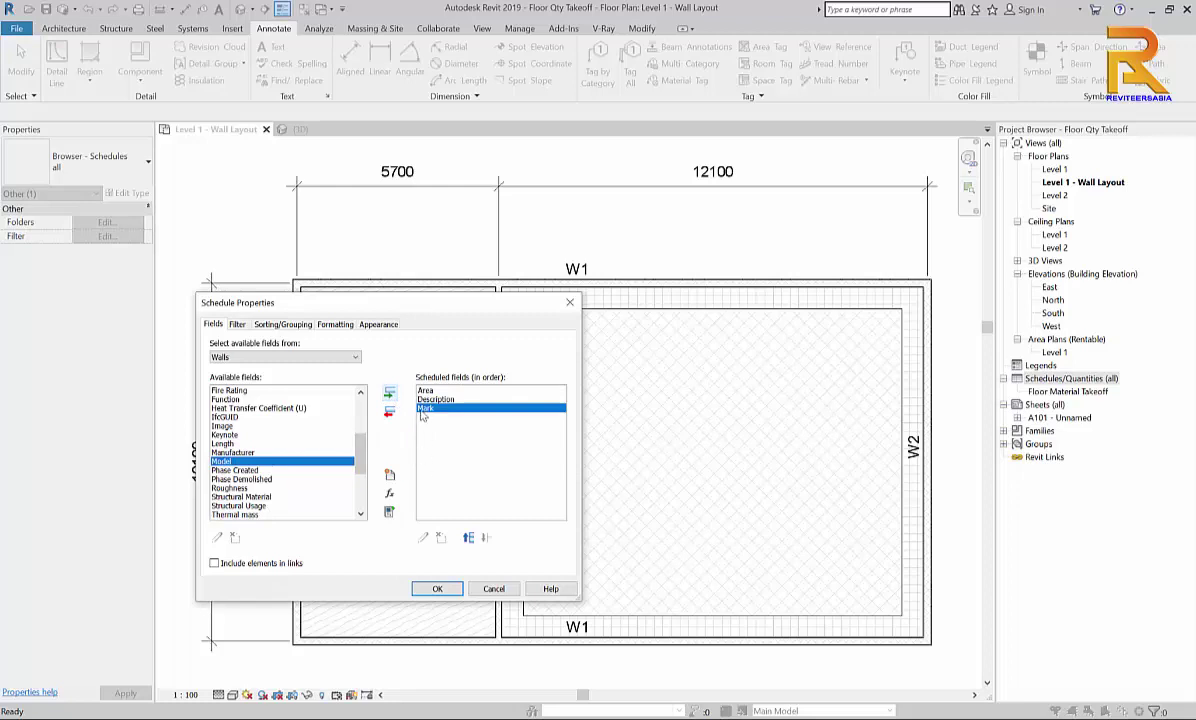
# Order the fields as Mark, Description, Area and build the schedule.
pyautogui.click(468, 538)
pyautogui.click(468, 538)
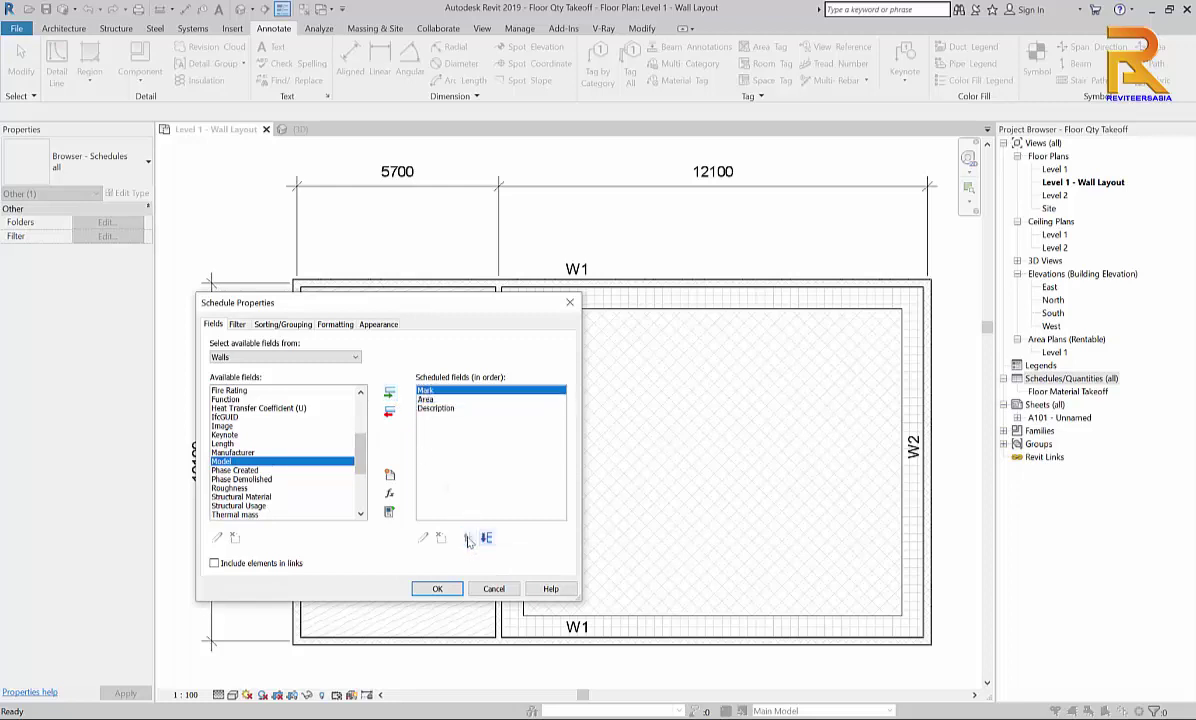
pyautogui.click(432, 409)
pyautogui.click(468, 538)
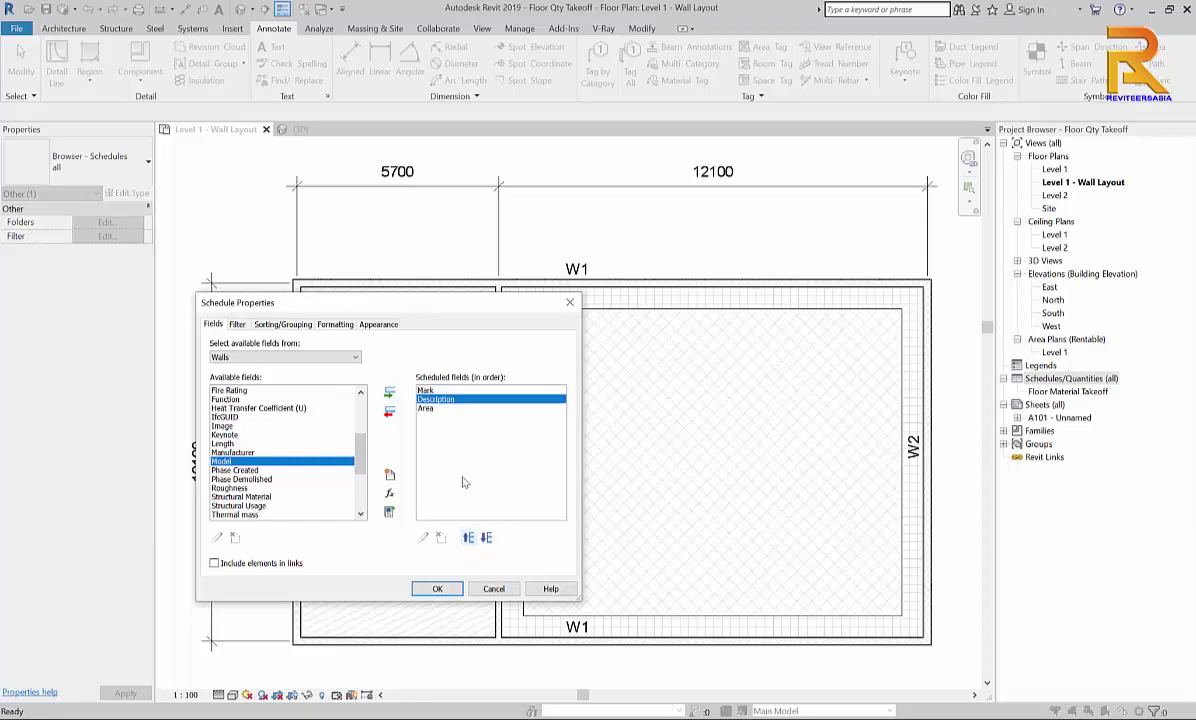
pyautogui.click(435, 589)
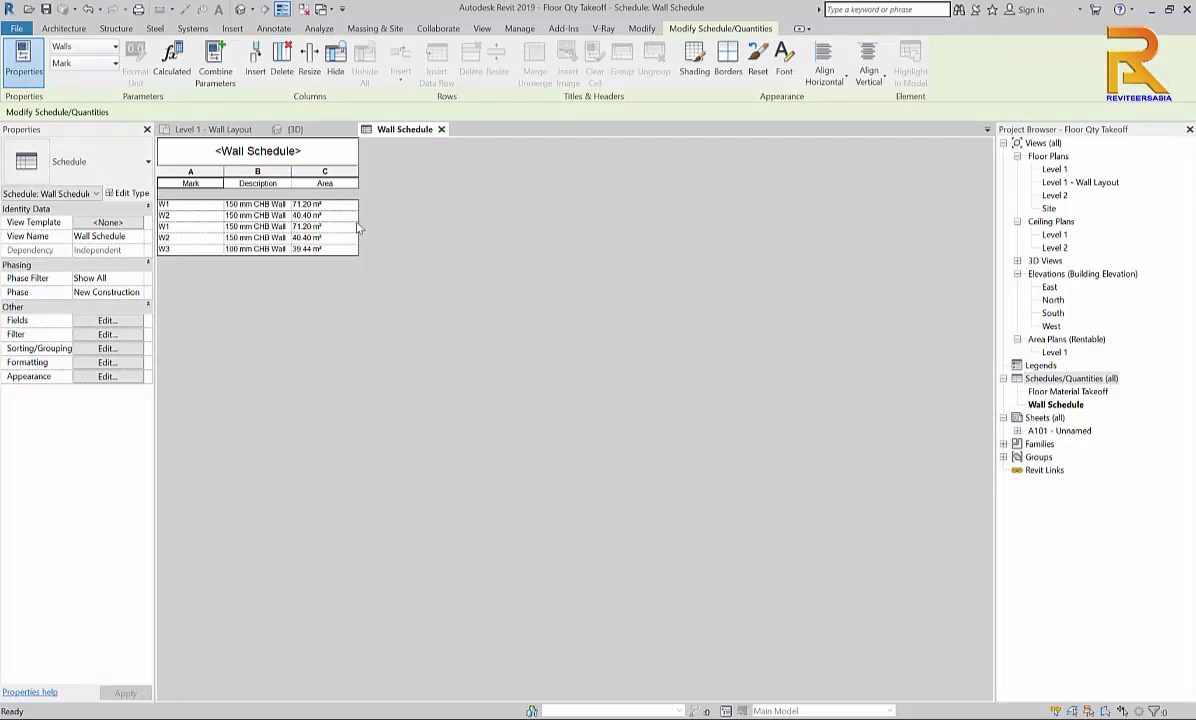
# Widen column C (Area) and column B (Description) of the Wall Schedule.
pyautogui.moveTo(359, 222); pyautogui.dragTo(406, 222)
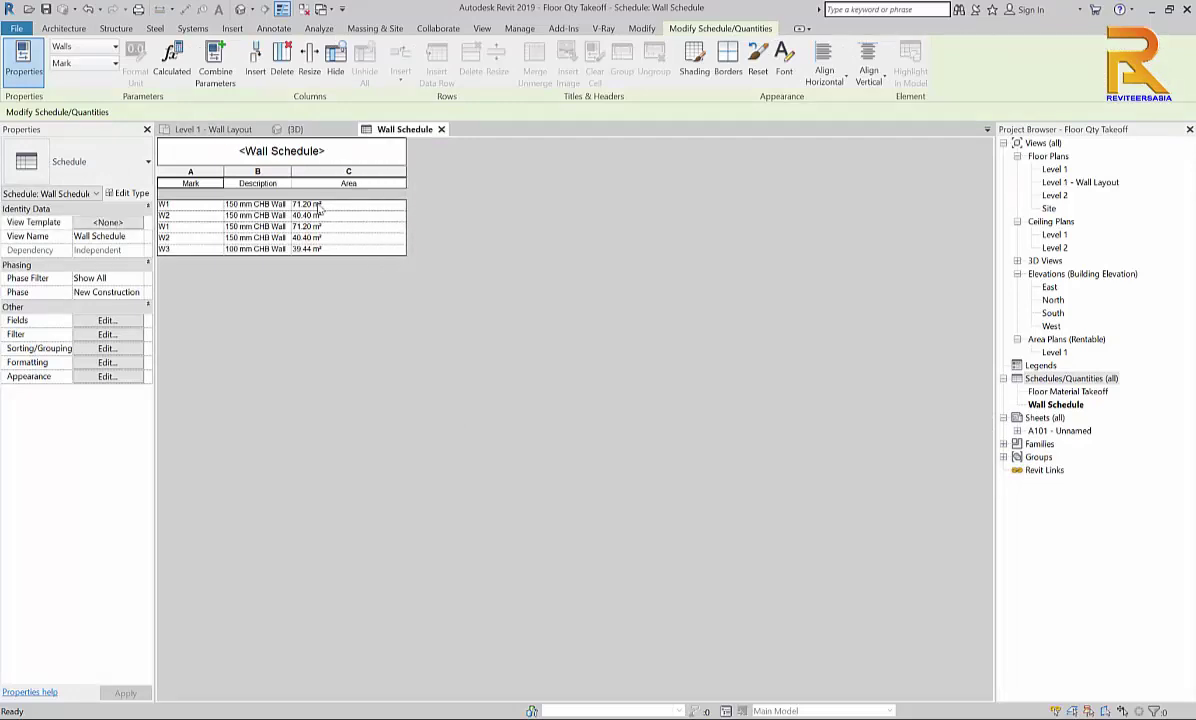
pyautogui.moveTo(291, 175); pyautogui.dragTo(344, 175)
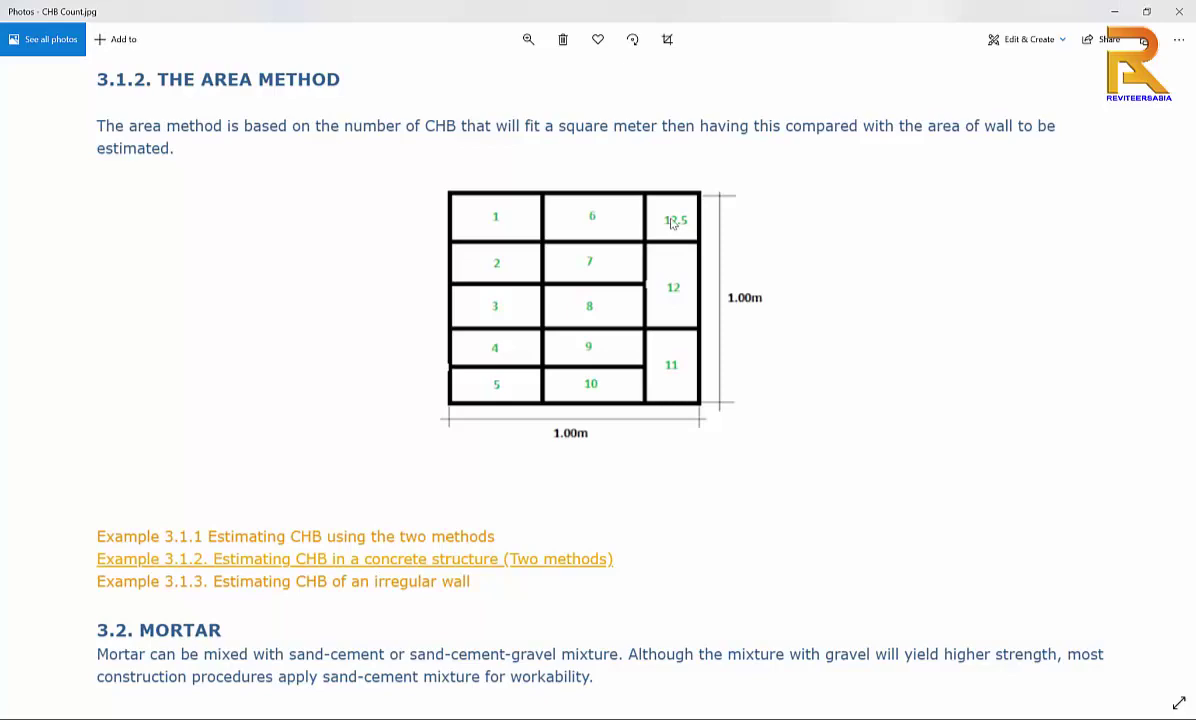
# Add a Number-type CHB/SQ.M parameter as schedule column D and narrow the Area column.
pyautogui.click(1114, 11)
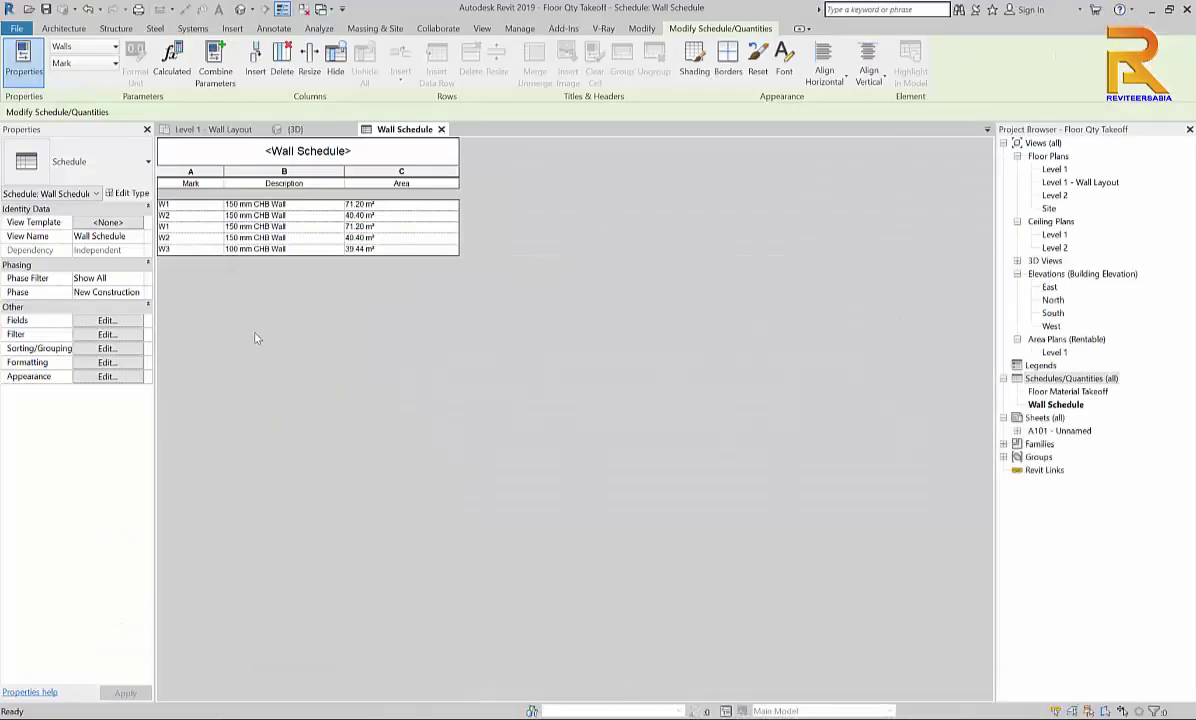
pyautogui.click(112, 320)
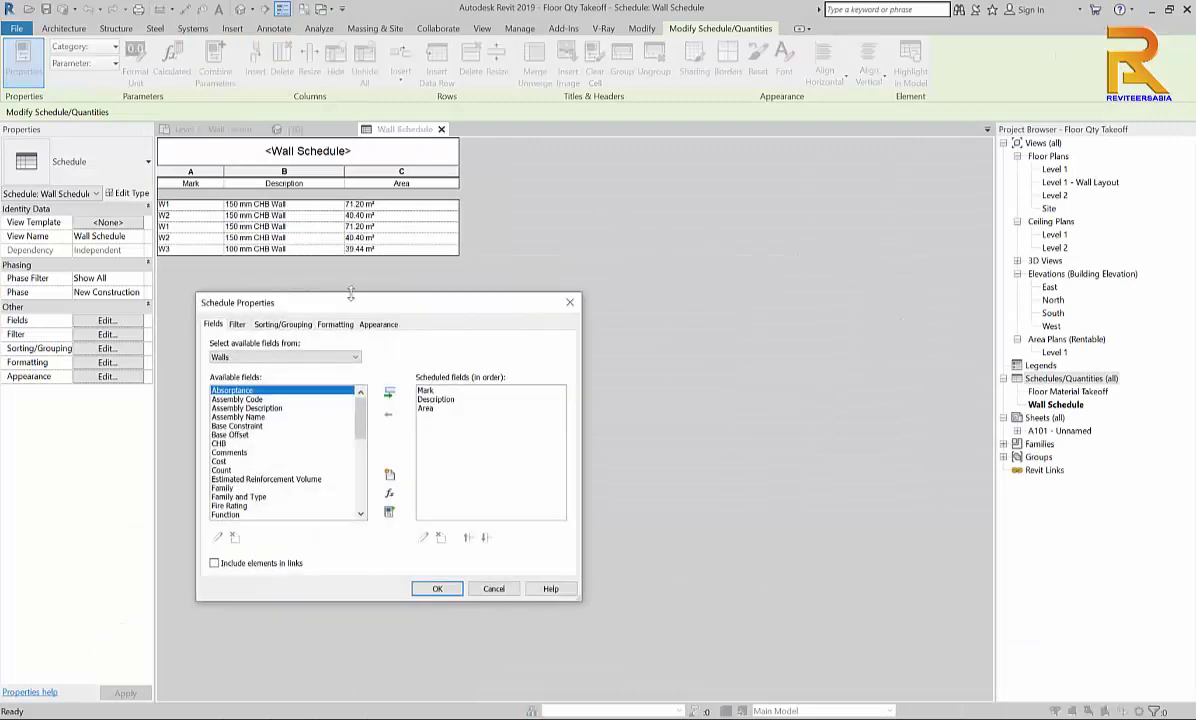
pyautogui.moveTo(352, 293); pyautogui.dragTo(617, 258)
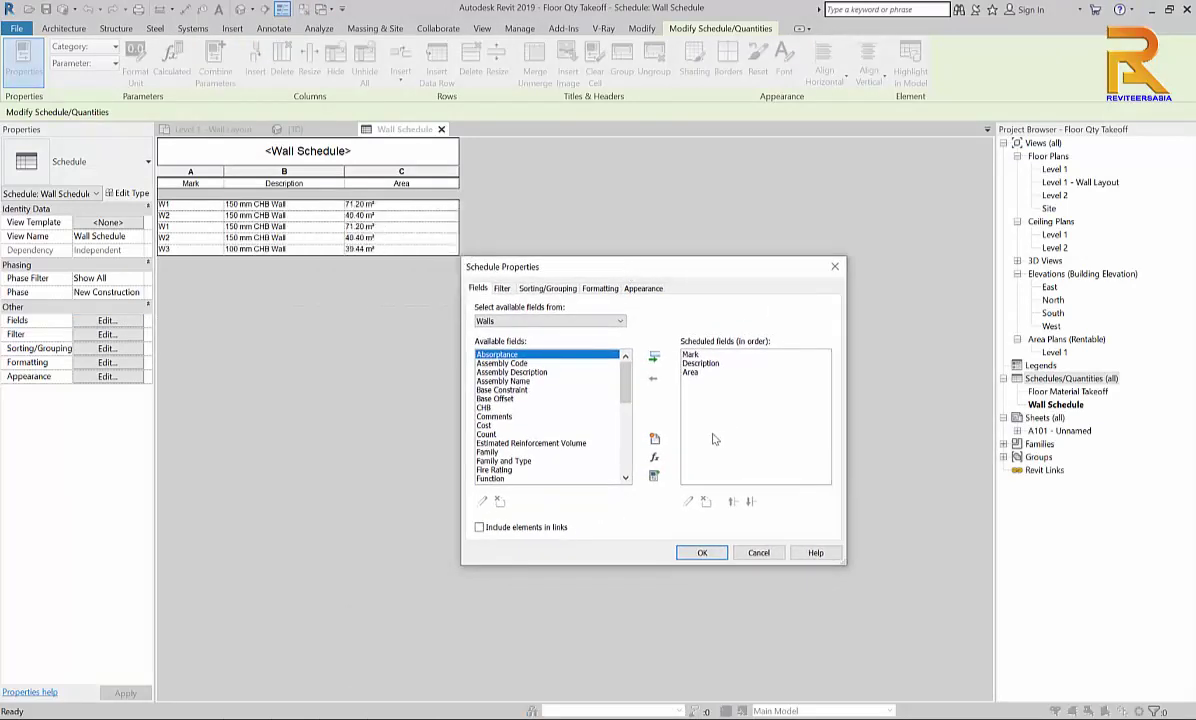
pyautogui.click(655, 440)
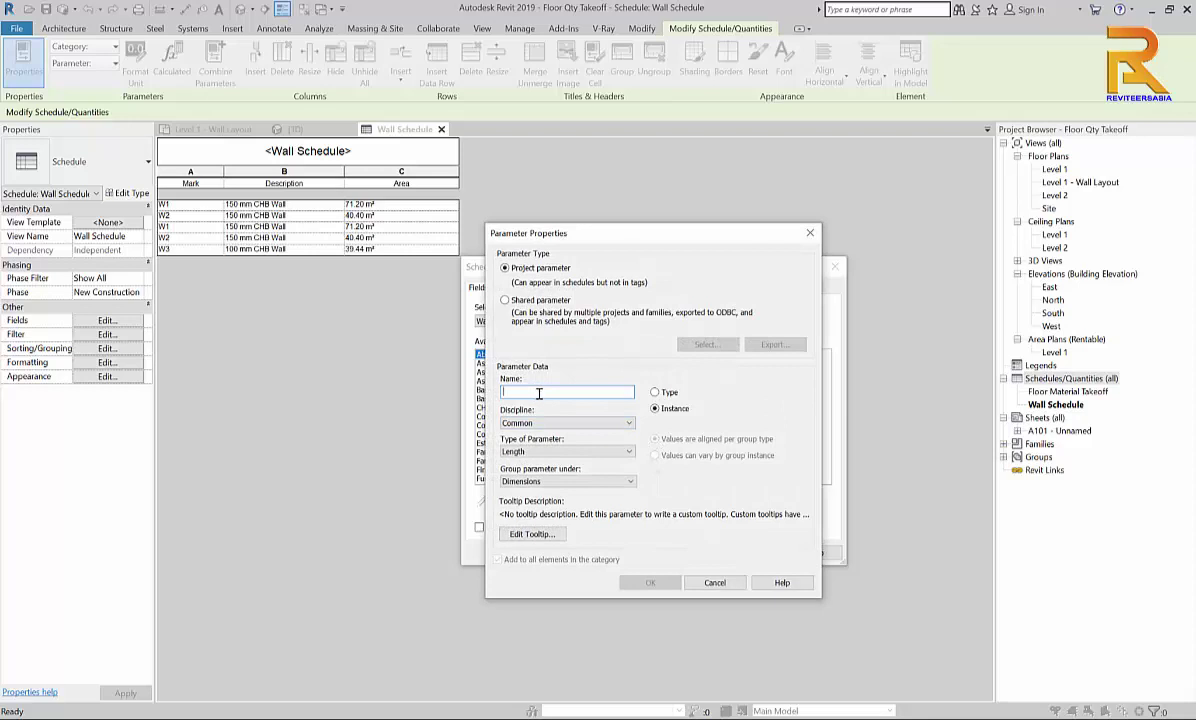
pyautogui.write('CHB/SQ.M')
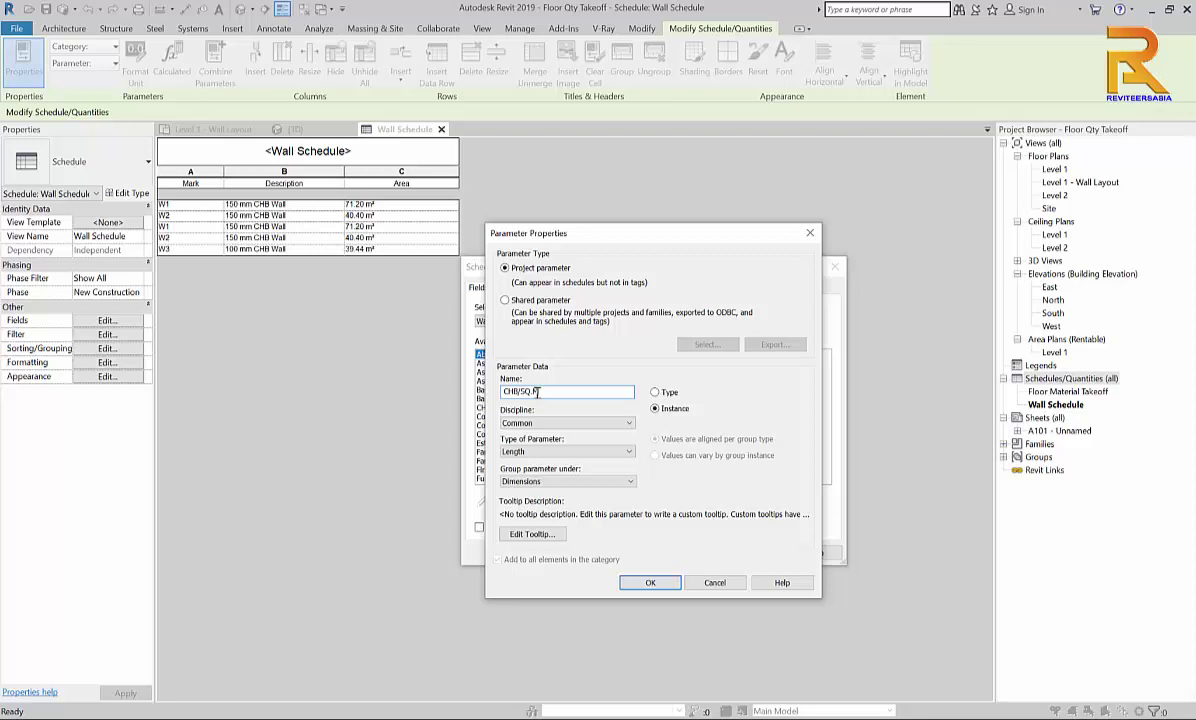
pyautogui.click(542, 453)
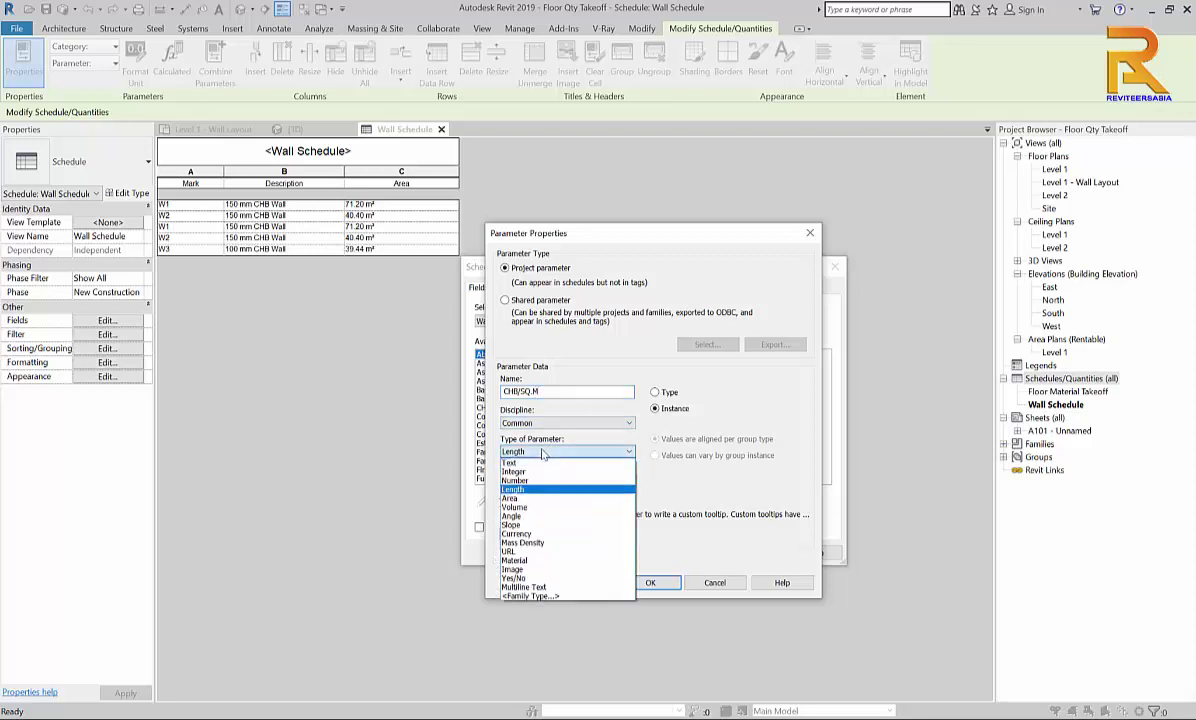
pyautogui.click(527, 483)
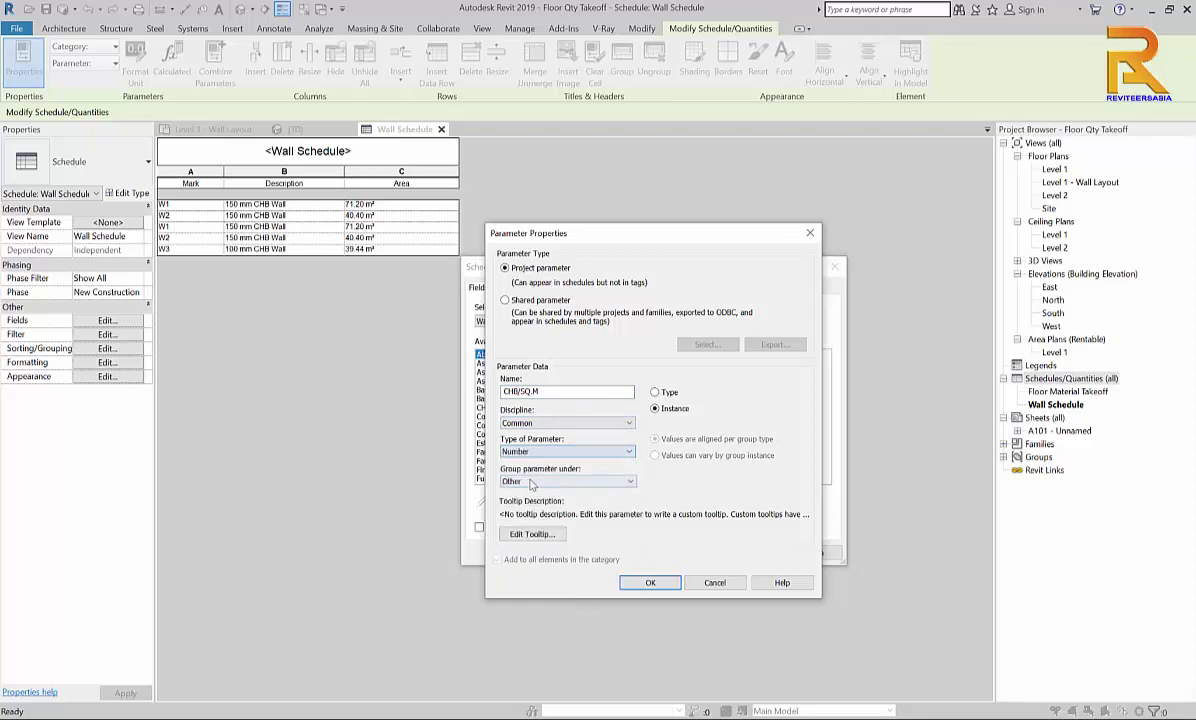
pyautogui.click(645, 582)
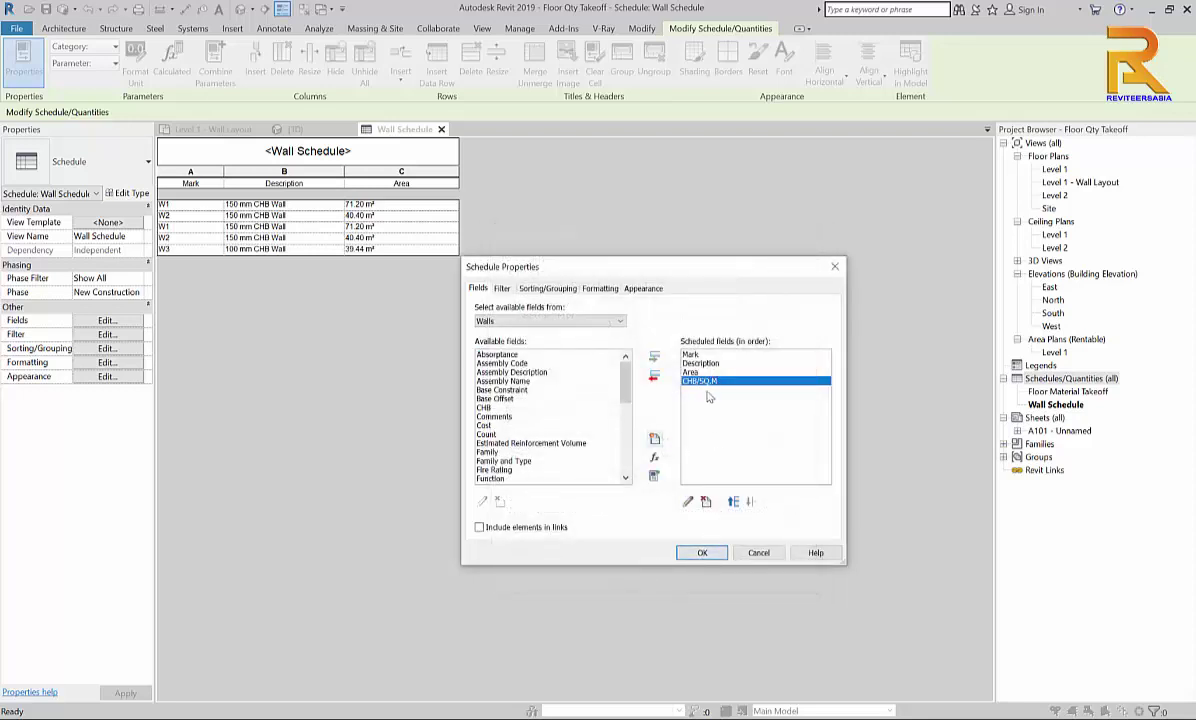
pyautogui.click(703, 553)
pyautogui.moveTo(458, 177); pyautogui.dragTo(396, 177)
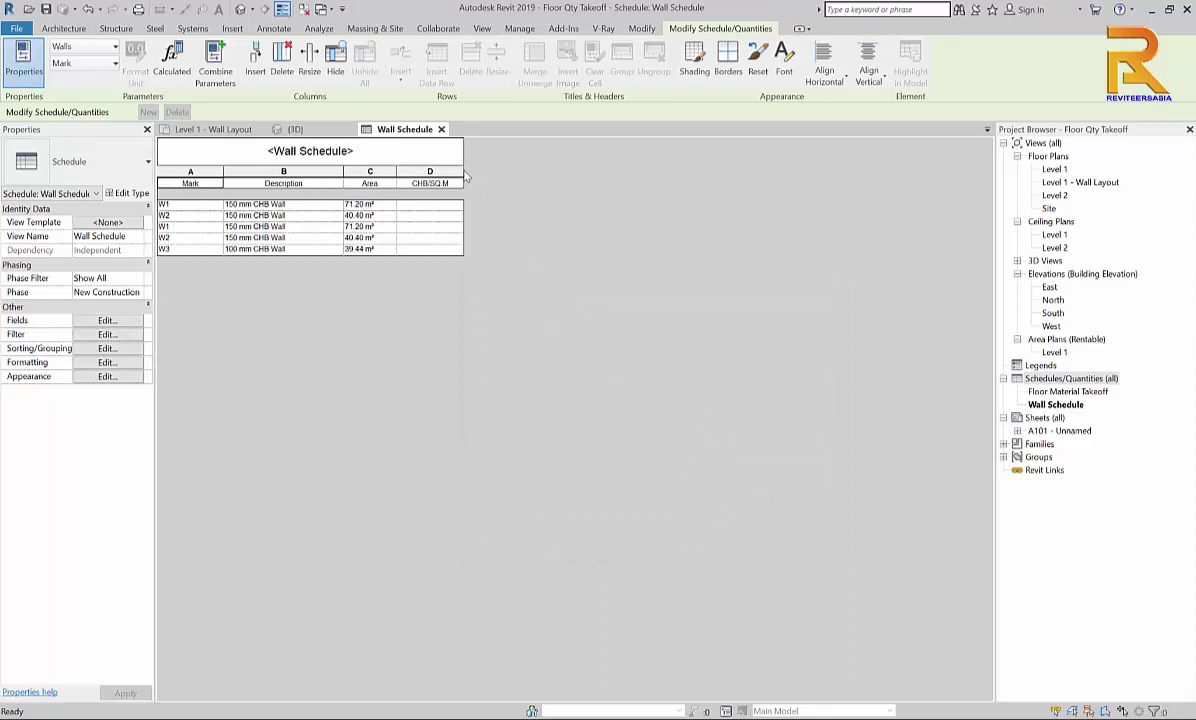
# Widen the CHB/SQ.M column and enter 12.5 for each of the five walls.
pyautogui.moveTo(463, 170); pyautogui.dragTo(473, 170)
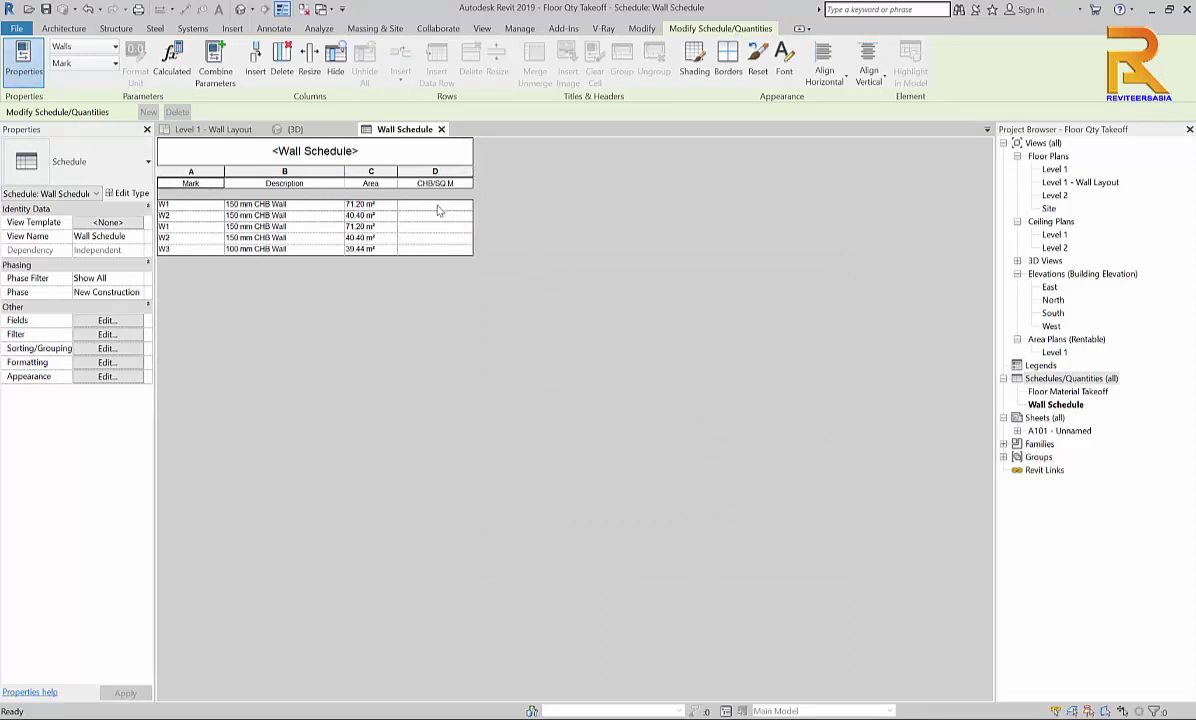
pyautogui.click(436, 205)
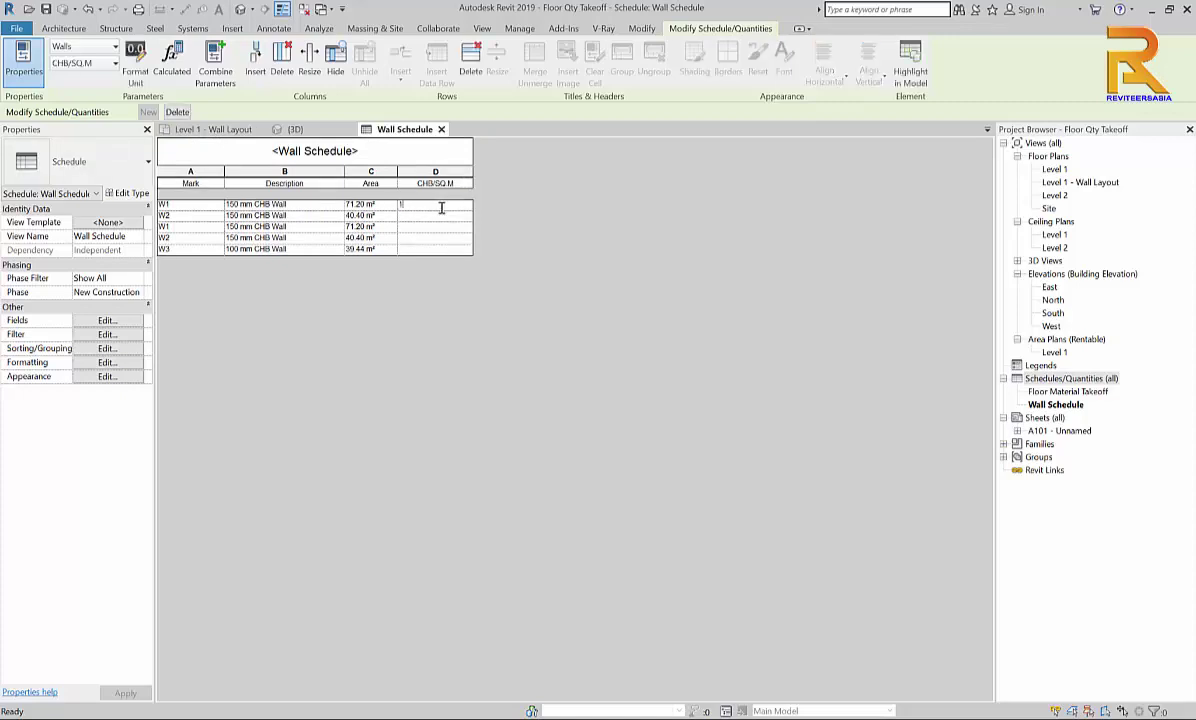
pyautogui.click(441, 212)
pyautogui.write('12.5')
pyautogui.press('Return')
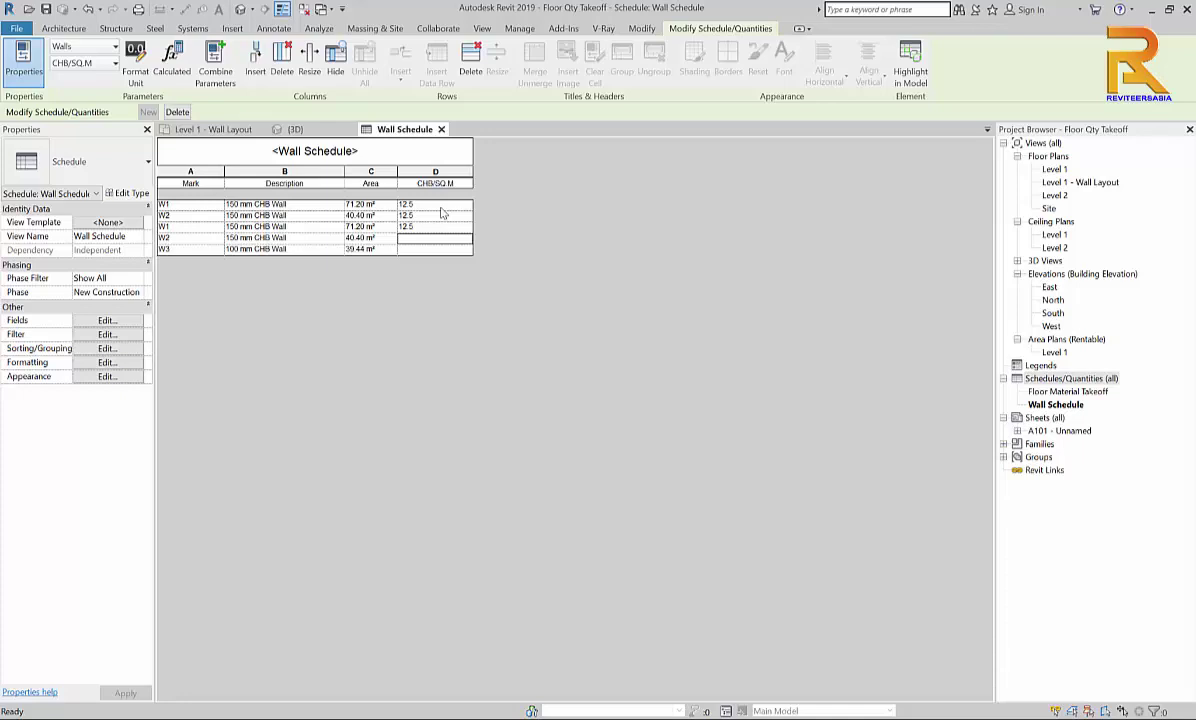
pyautogui.write('12.5')
pyautogui.press('Return')
pyautogui.write('12.5')
pyautogui.press('Return')
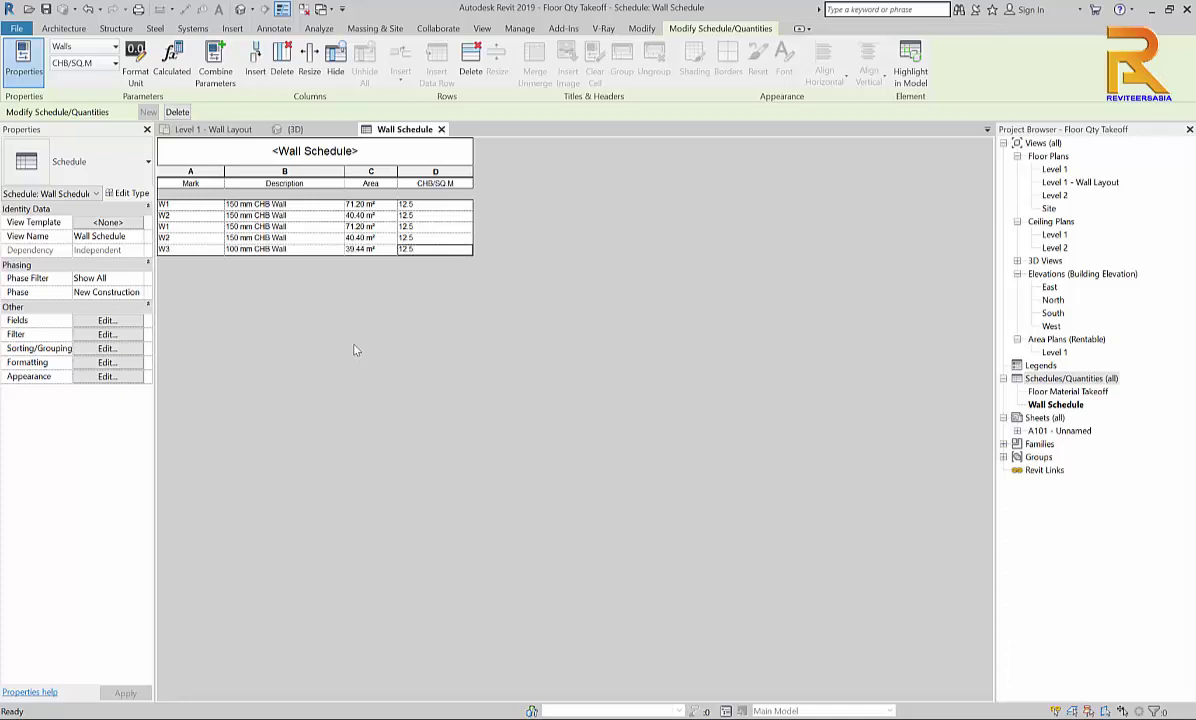
# Create a calculated field named TOTAL CHB in the Wall Schedule's fields.
pyautogui.click(117, 321)
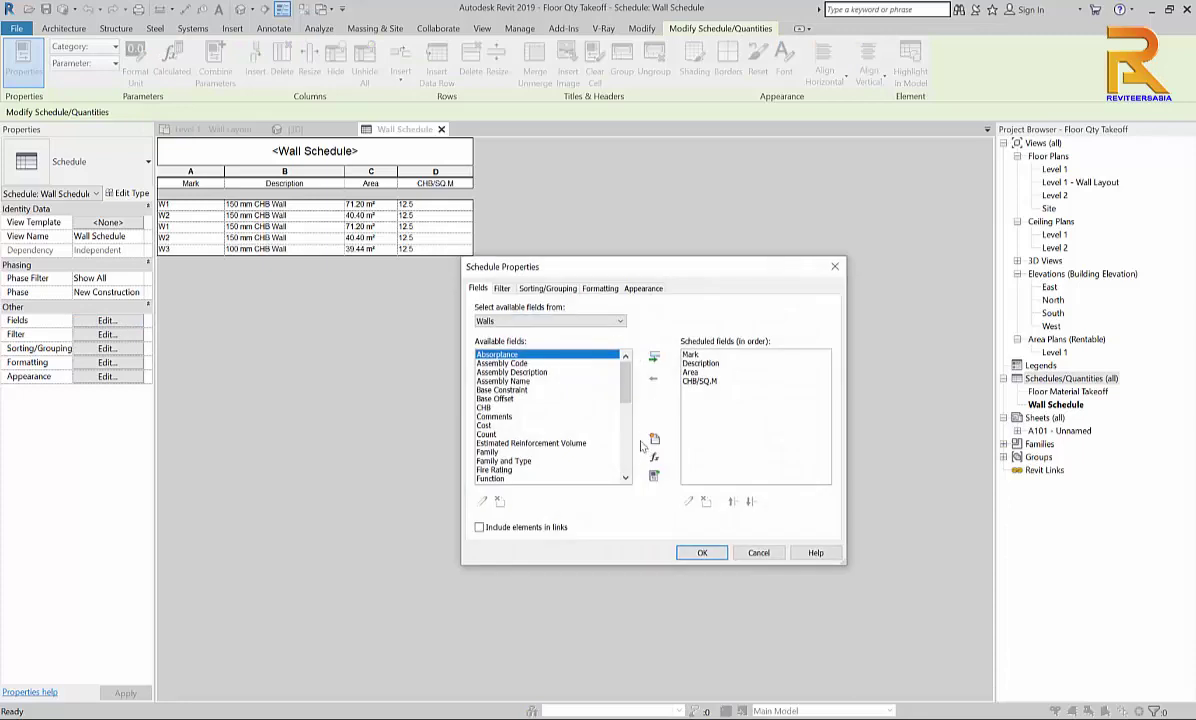
pyautogui.moveTo(671, 270); pyautogui.dragTo(725, 258)
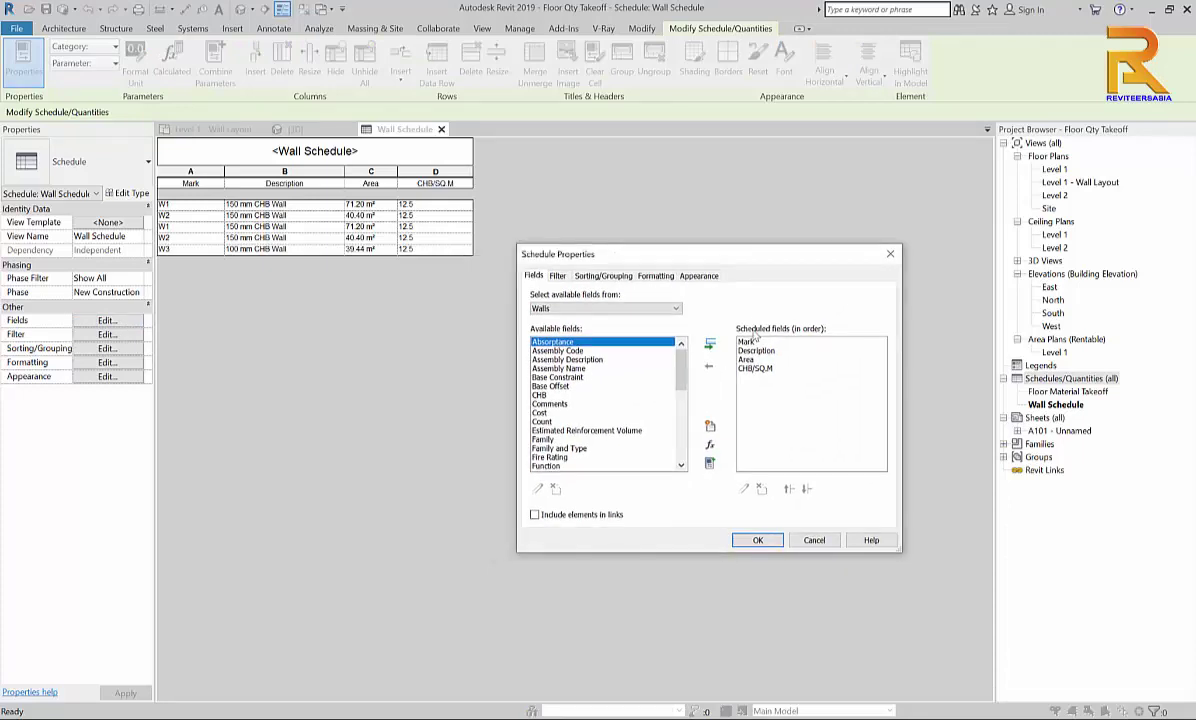
pyautogui.click(712, 446)
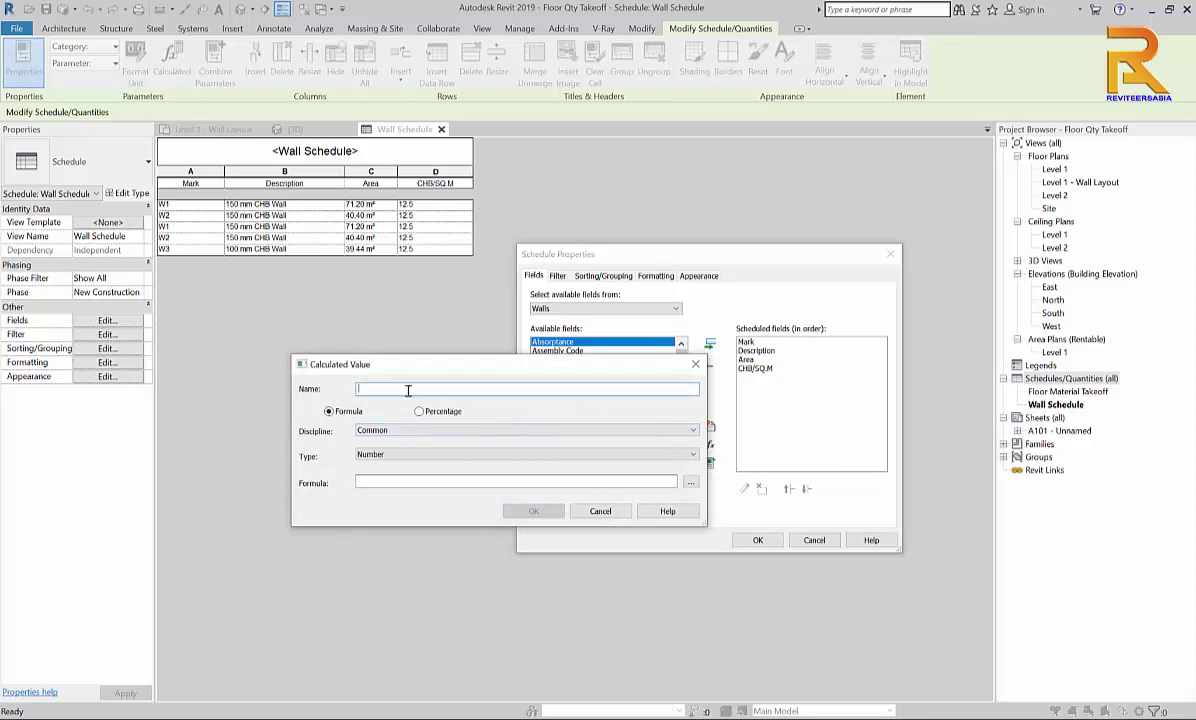
pyautogui.write('TU')
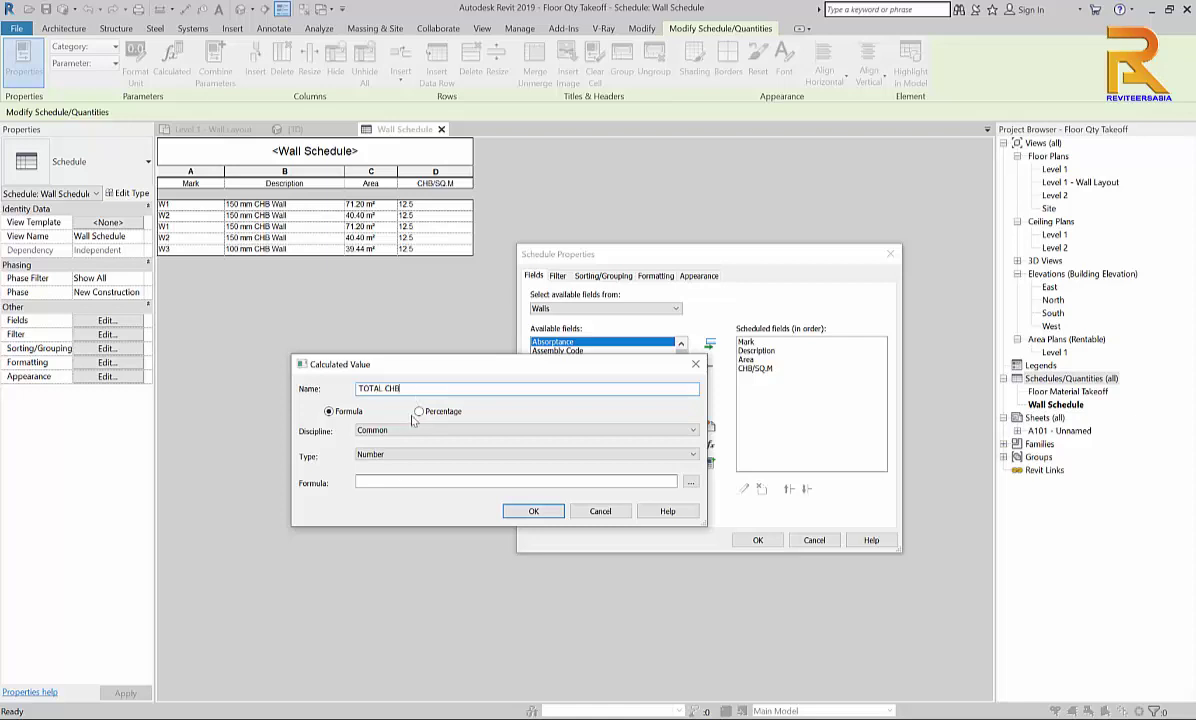
pyautogui.click(377, 481)
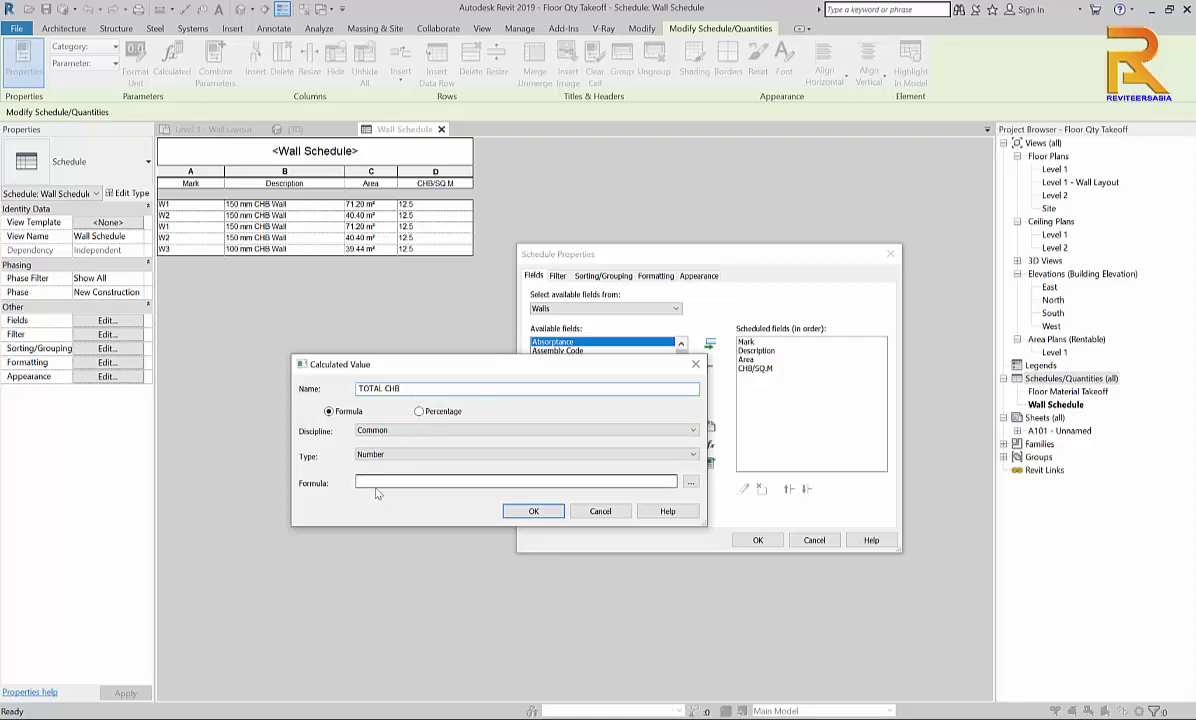
# Build the TOTAL CHB formula by inserting Area and CHB/SQ.M.
pyautogui.click(690, 482)
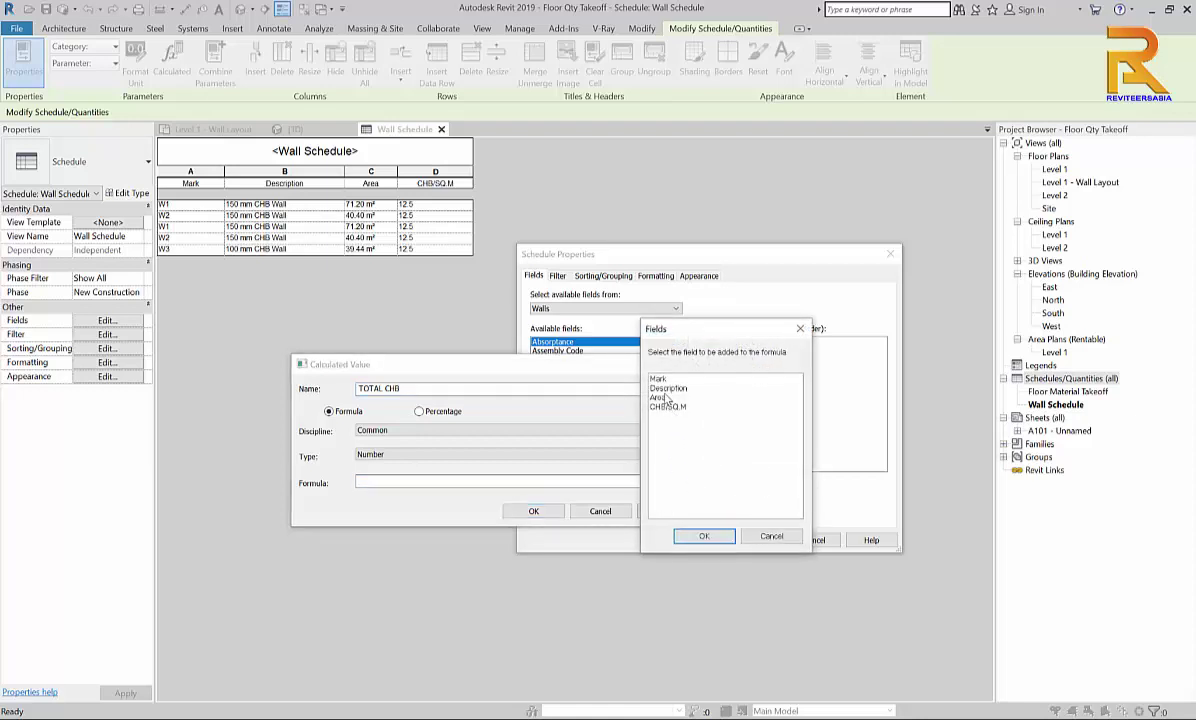
pyautogui.click(665, 397)
pyautogui.click(703, 536)
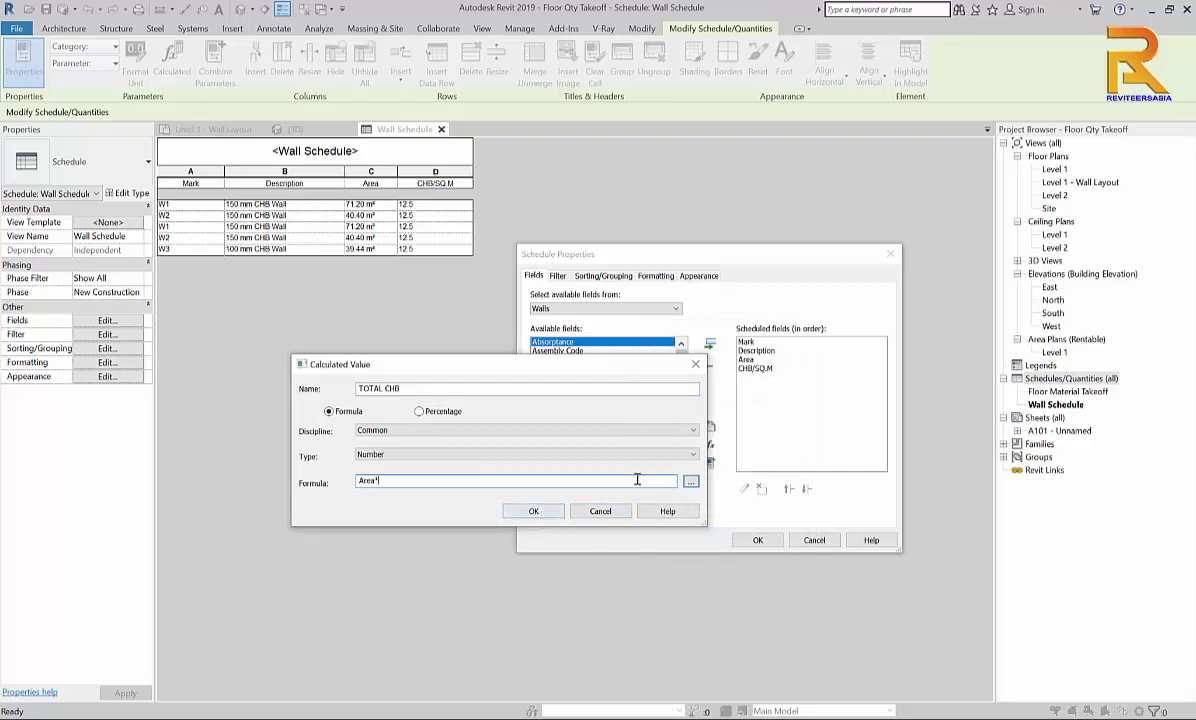
pyautogui.click(690, 483)
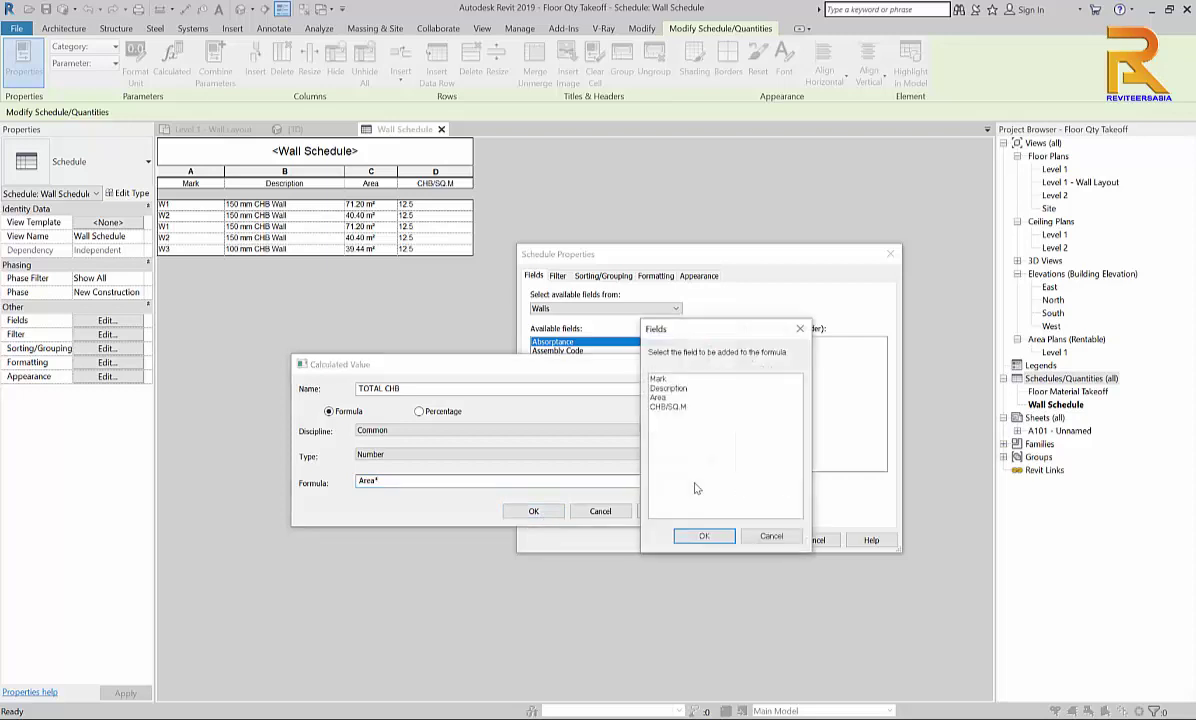
pyautogui.click(681, 408)
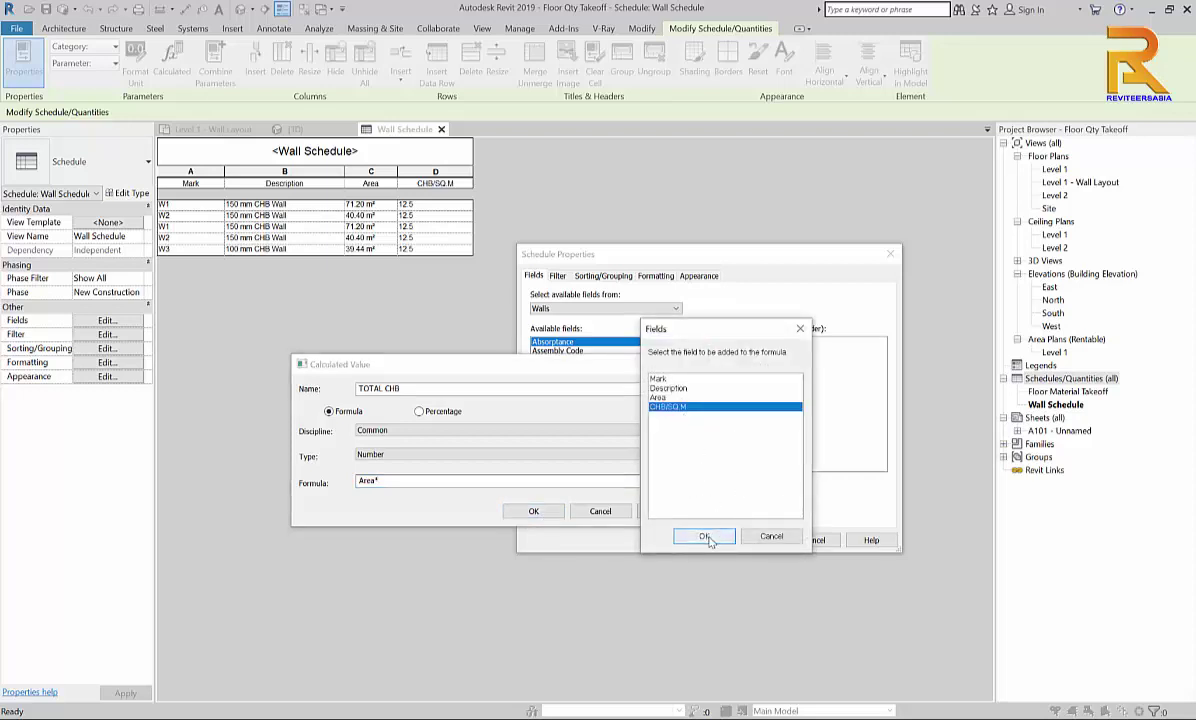
pyautogui.click(704, 536)
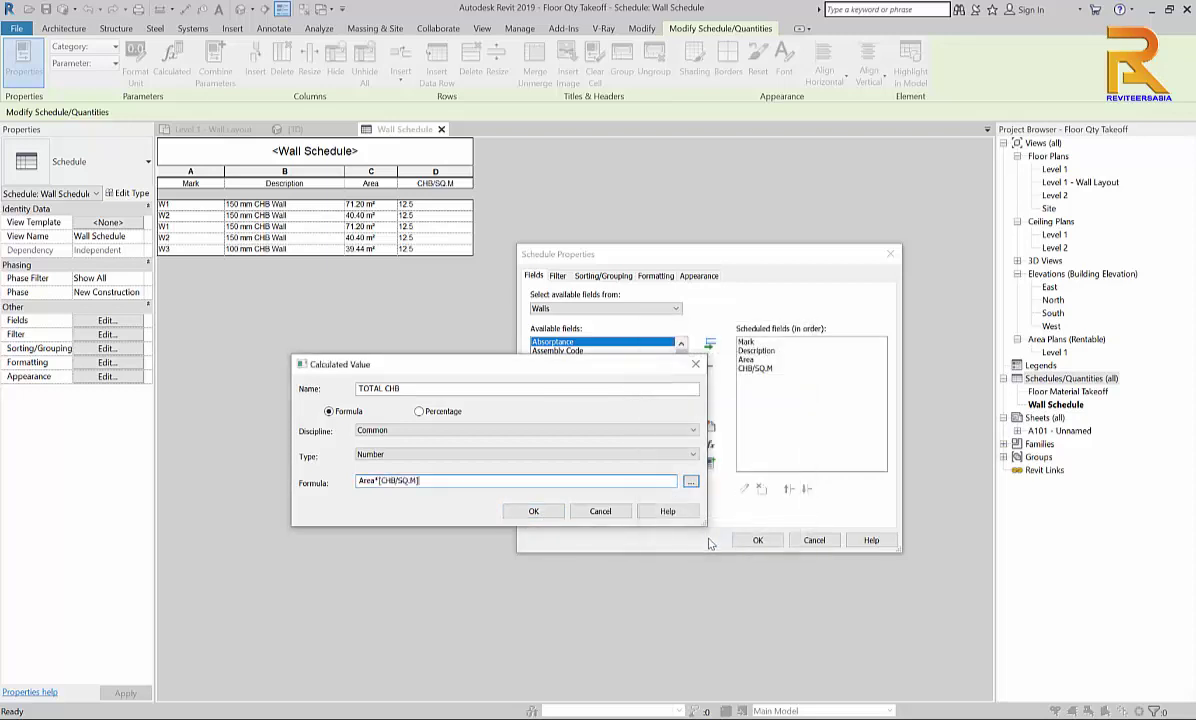
# Change the TOTAL CHB formula to Area/1*[CHB/SQ.M] and add it as column E.
pyautogui.click(533, 511)
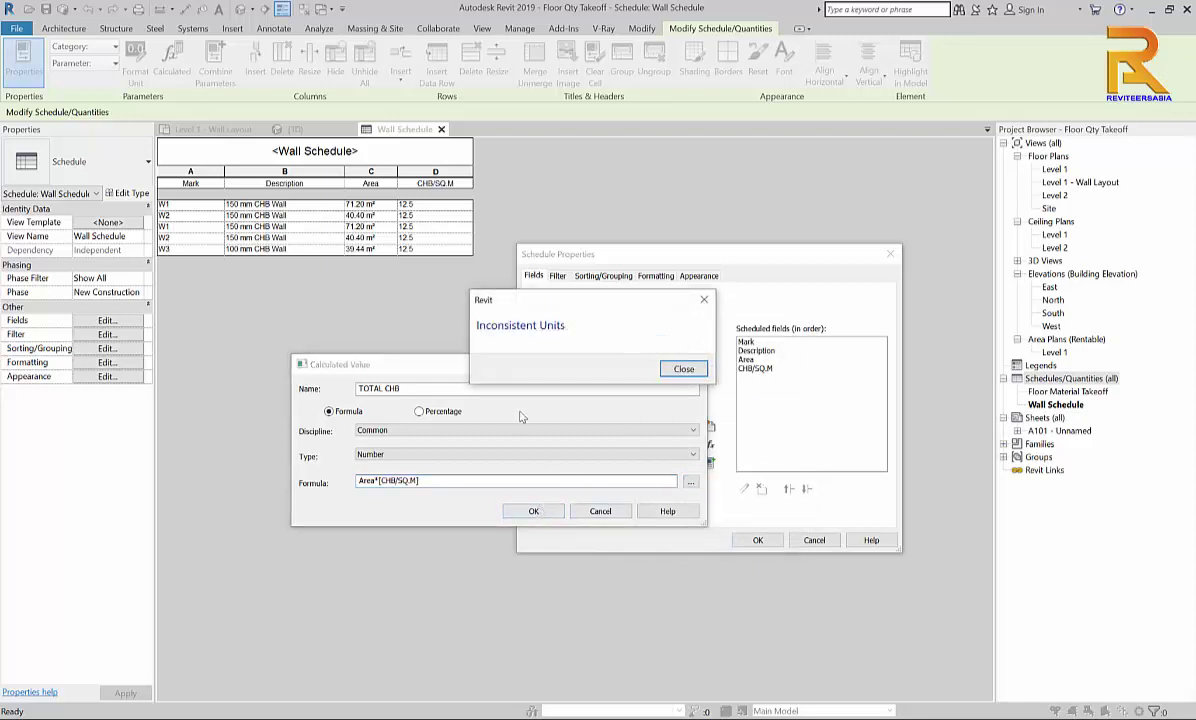
pyautogui.click(684, 369)
pyautogui.click(381, 481)
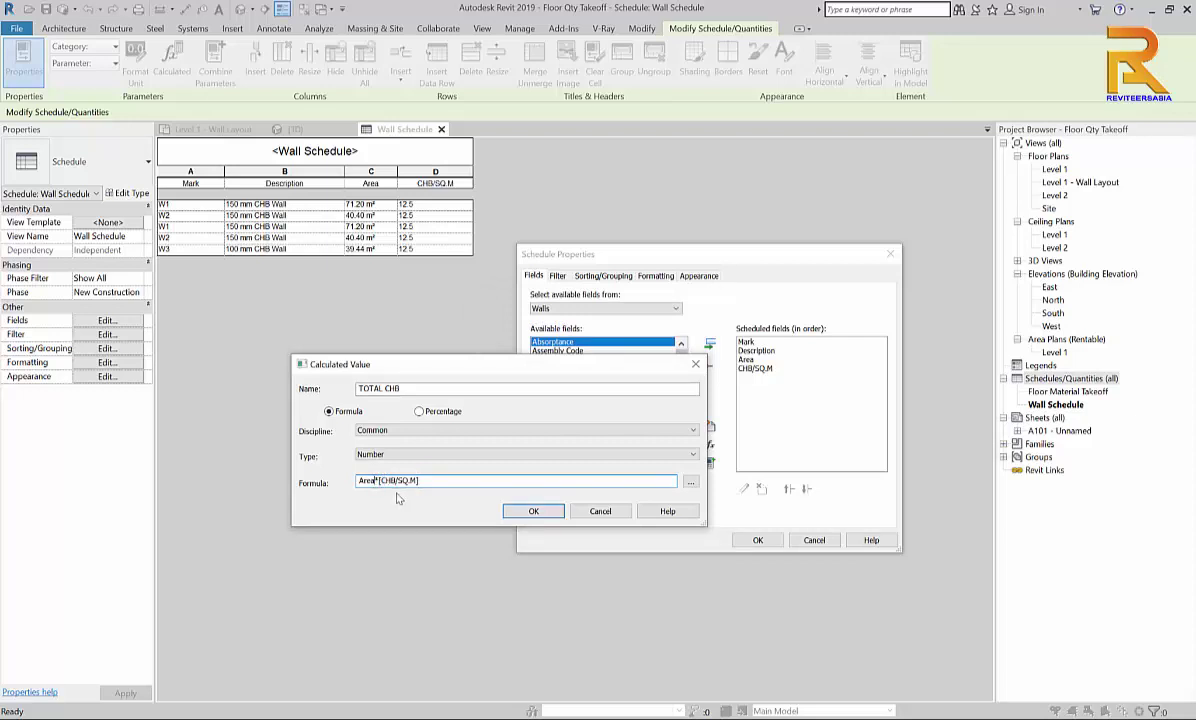
pyautogui.write('/1')
pyautogui.click(531, 510)
pyautogui.click(758, 540)
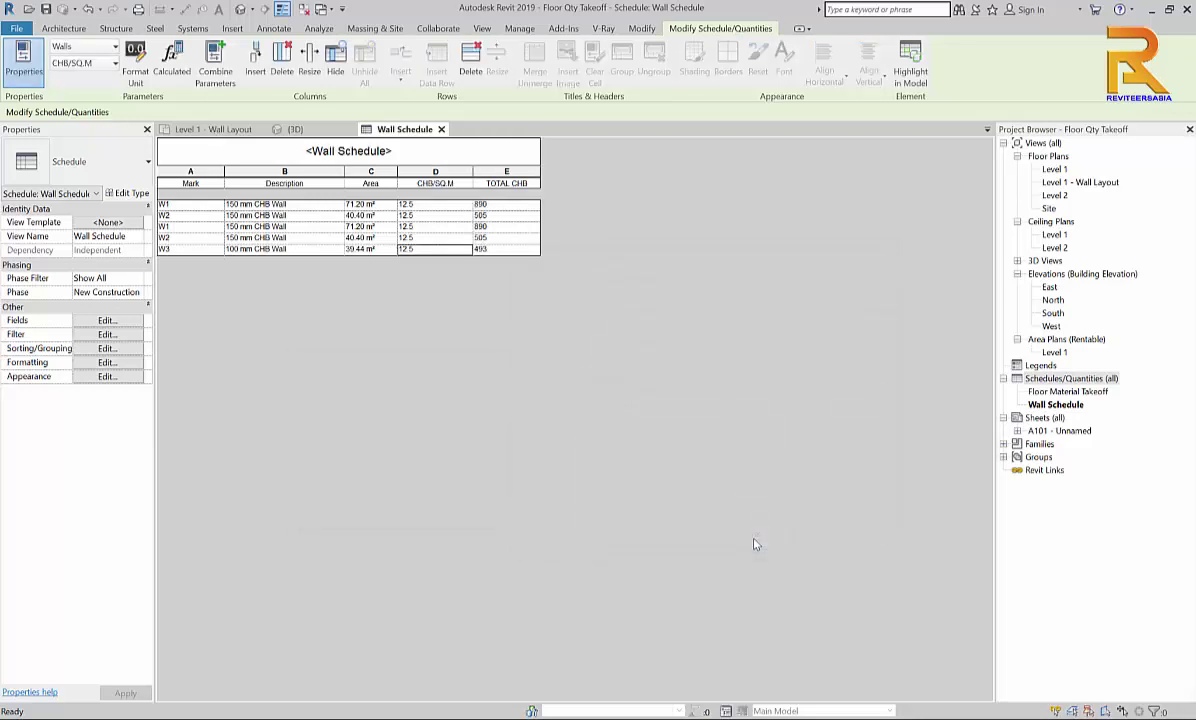
pyautogui.click(497, 205)
pyautogui.click(499, 227)
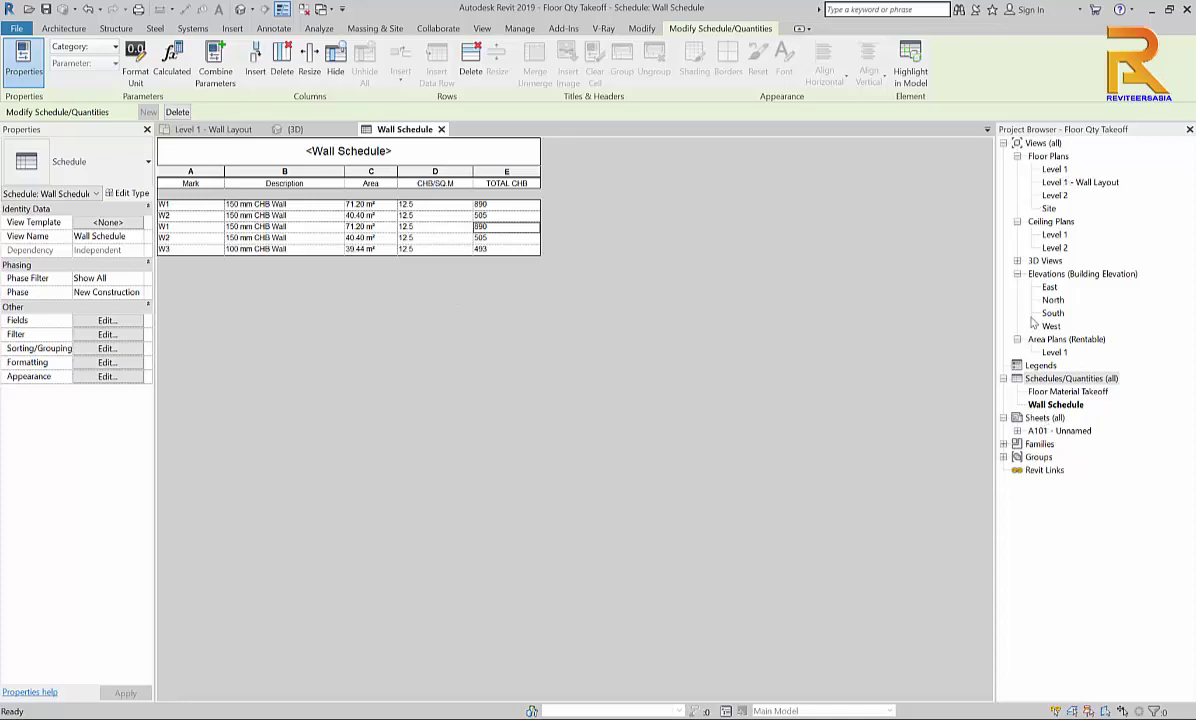
# Create sheet A102 after loading the RP-Title A1 Tblock title block family.
pyautogui.rightClick(1040, 419)
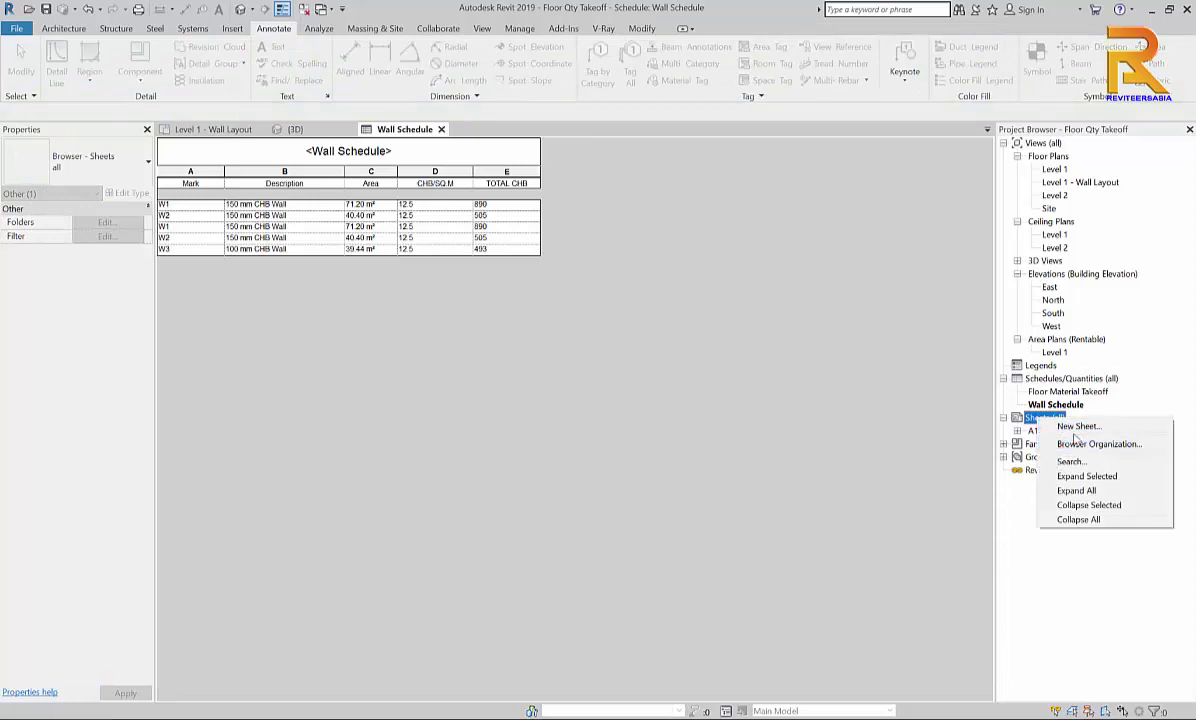
pyautogui.click(1078, 426)
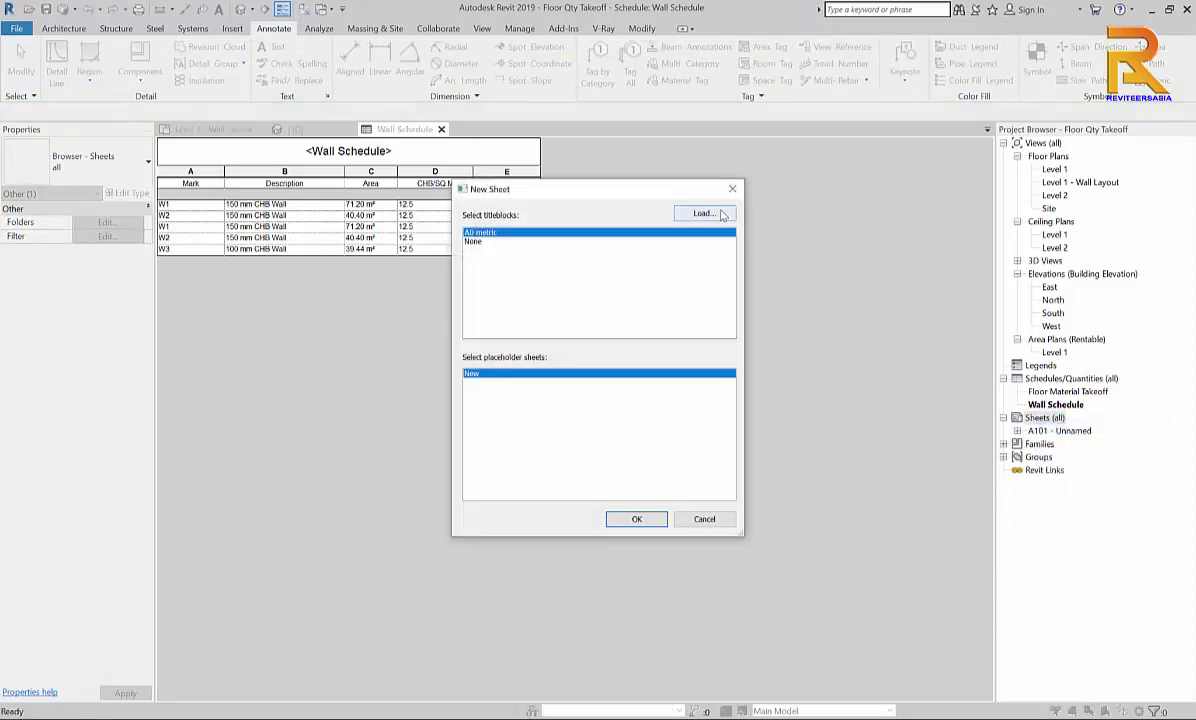
pyautogui.click(704, 213)
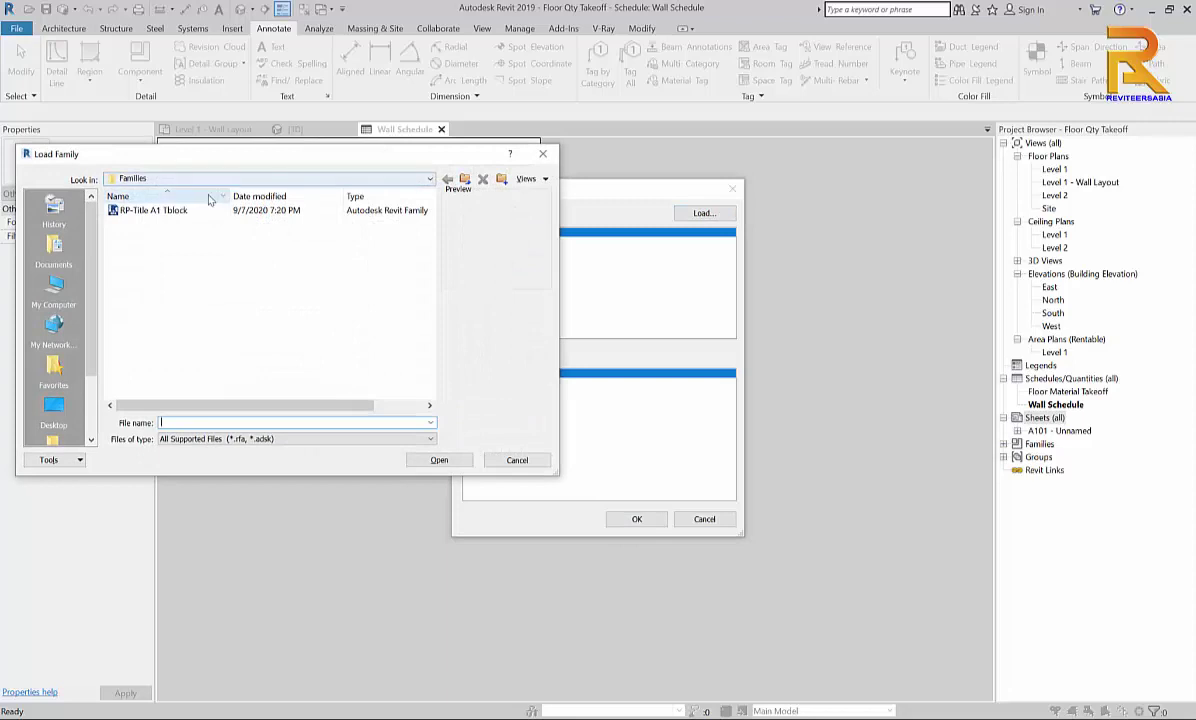
pyautogui.click(160, 210)
pyautogui.click(441, 459)
pyautogui.click(634, 520)
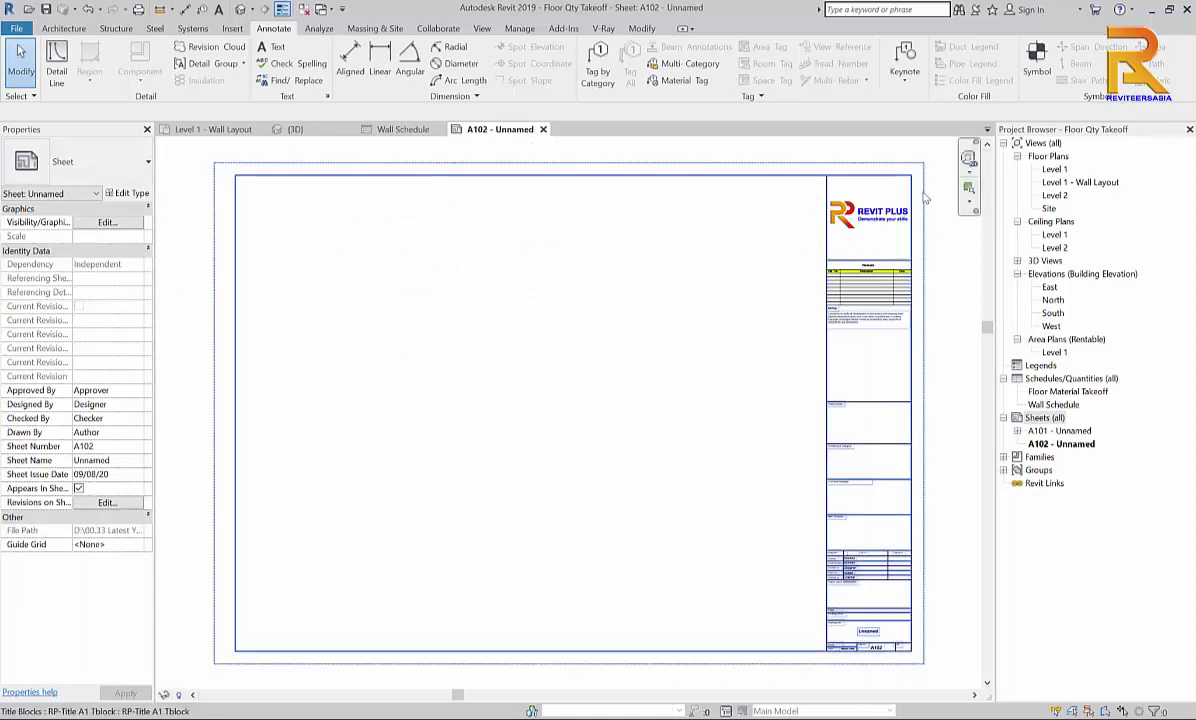
pyautogui.scroll(5, 915, 195)
pyautogui.scroll(-5, 927, 208)
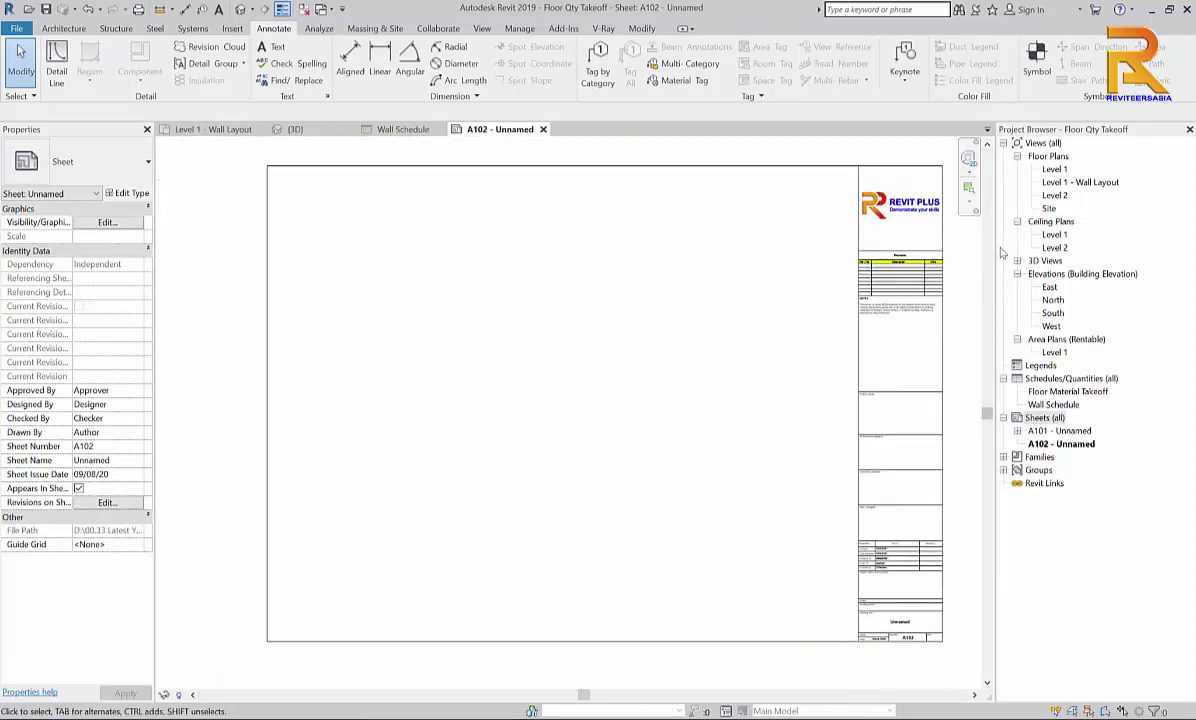
# Place the Level 1 - Wall Layout plan viewport on sheet A102.
pyautogui.moveTo(1057, 181); pyautogui.dragTo(660, 306)
pyautogui.click(659, 311)
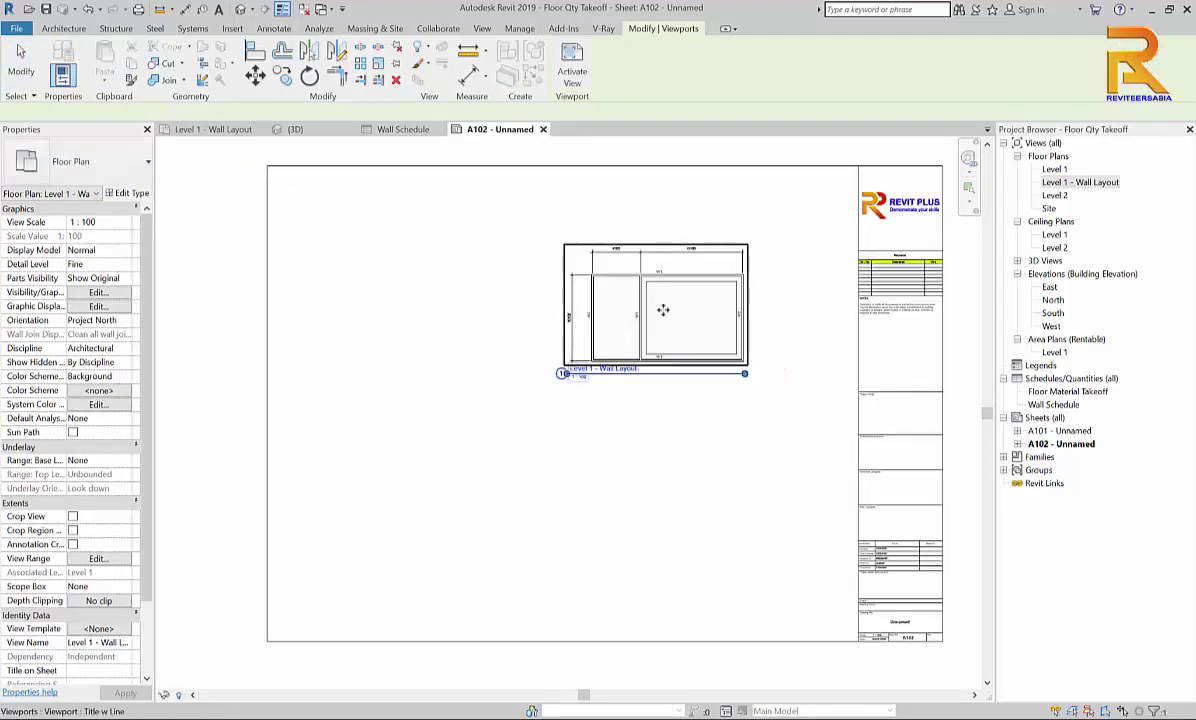
pyautogui.click(641, 489)
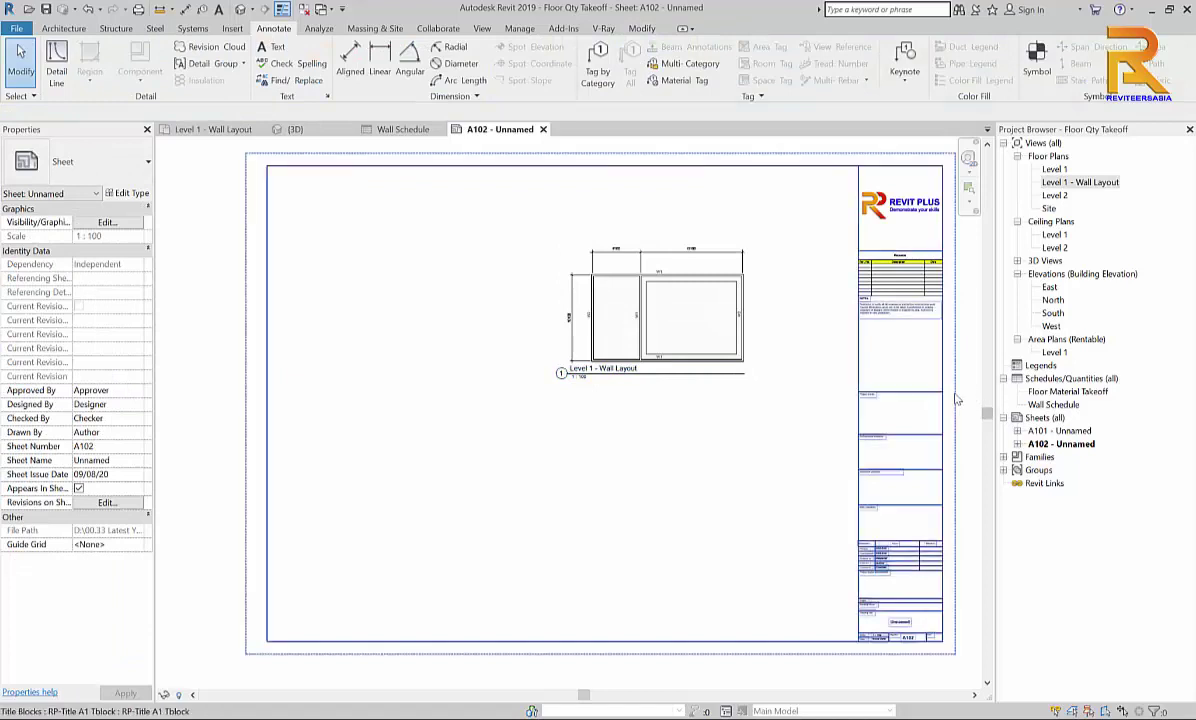
# Place the Wall Schedule on the sheet above the wall layout viewport.
pyautogui.moveTo(1053, 404); pyautogui.dragTo(677, 225)
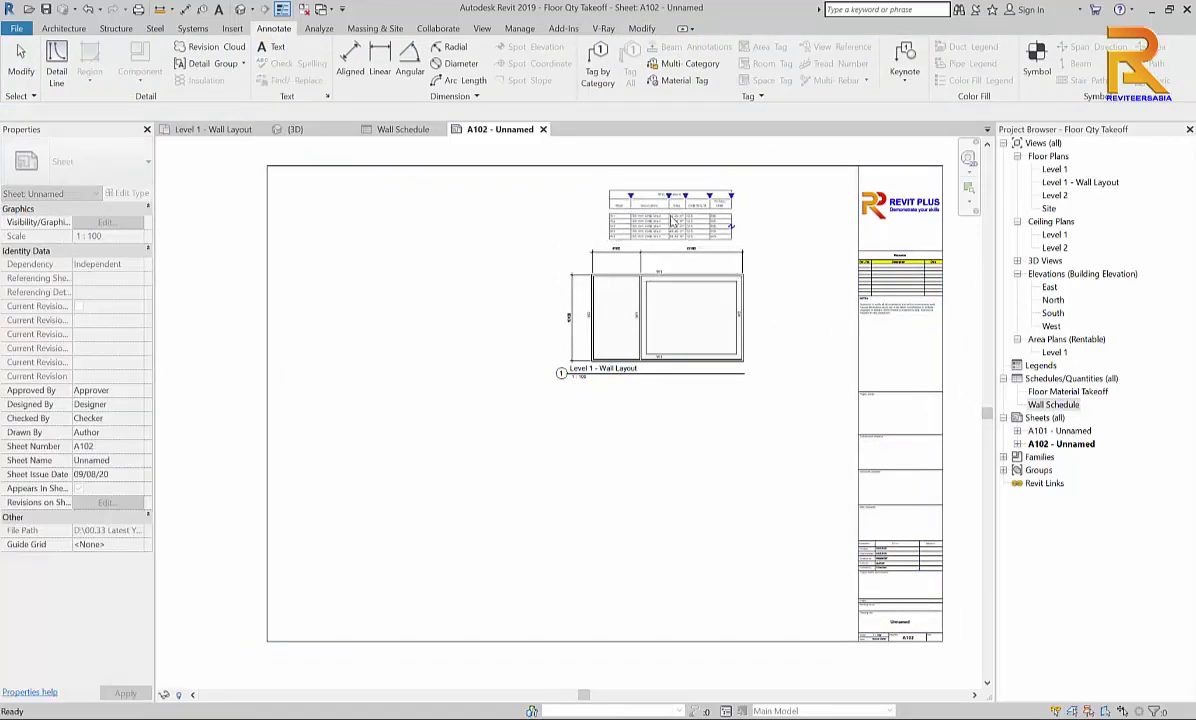
pyautogui.click(677, 225)
pyautogui.press('Escape')
pyautogui.scroll(5, 722, 215)
pyautogui.scroll(2, 722, 215)
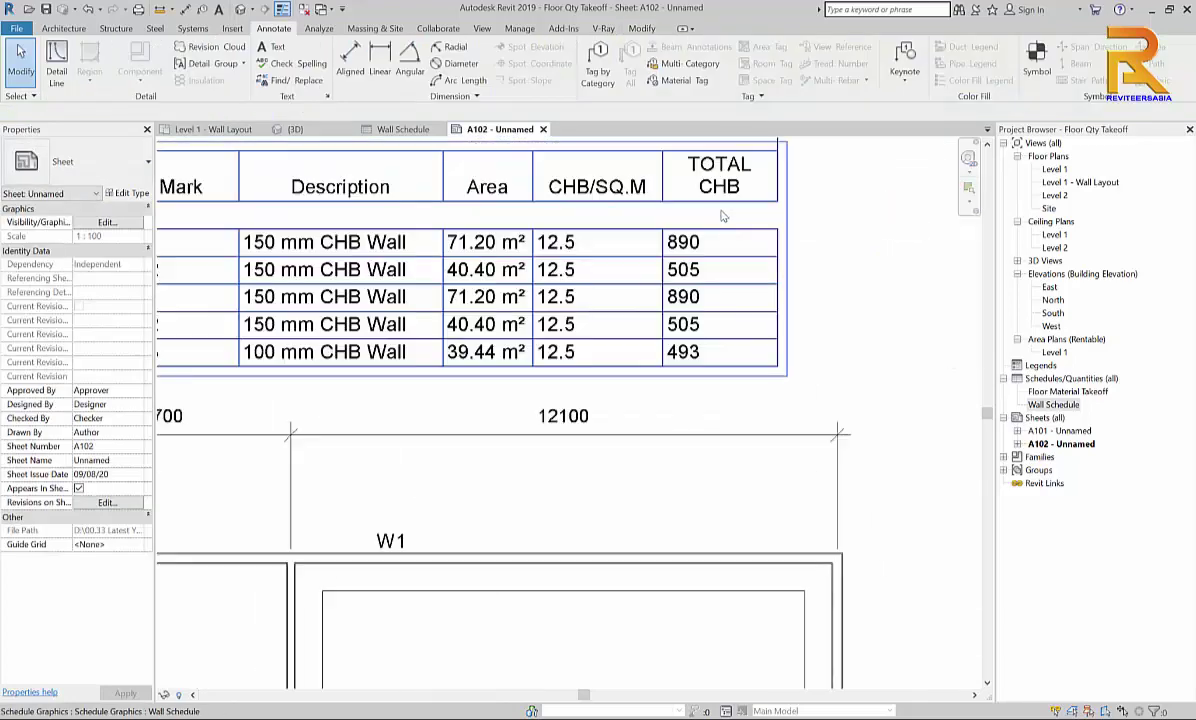
pyautogui.scroll(-2, 726, 343)
pyautogui.scroll(-1, 760, 340)
pyautogui.scroll(1, 739, 310)
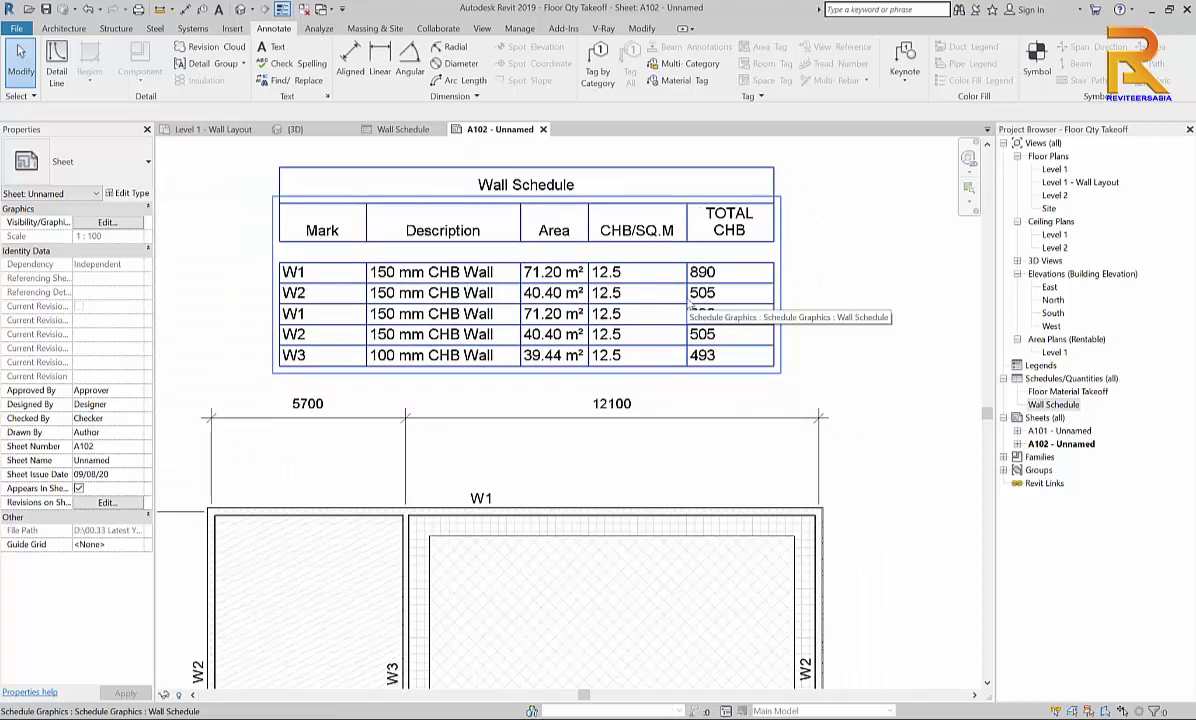
pyautogui.scroll(-2, 658, 275)
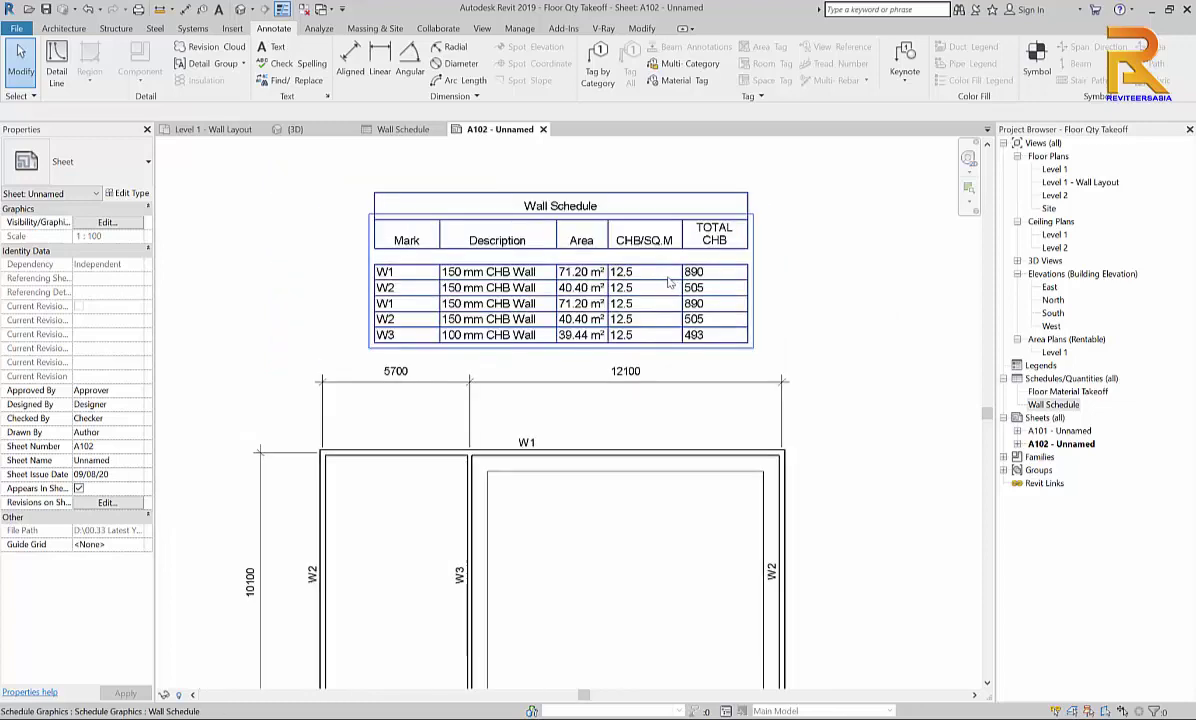
# Activate the floor plan viewport on sheet A102 for editing.
pyautogui.click(556, 442)
pyautogui.rightClick(556, 440)
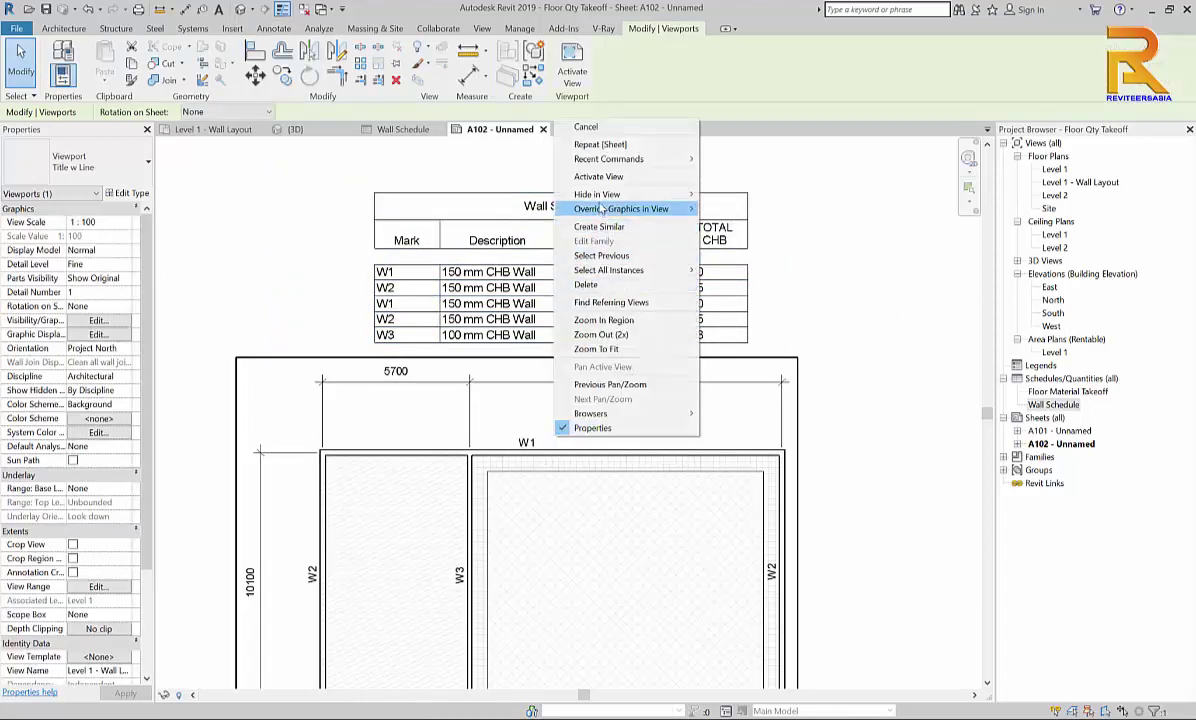
pyautogui.click(600, 179)
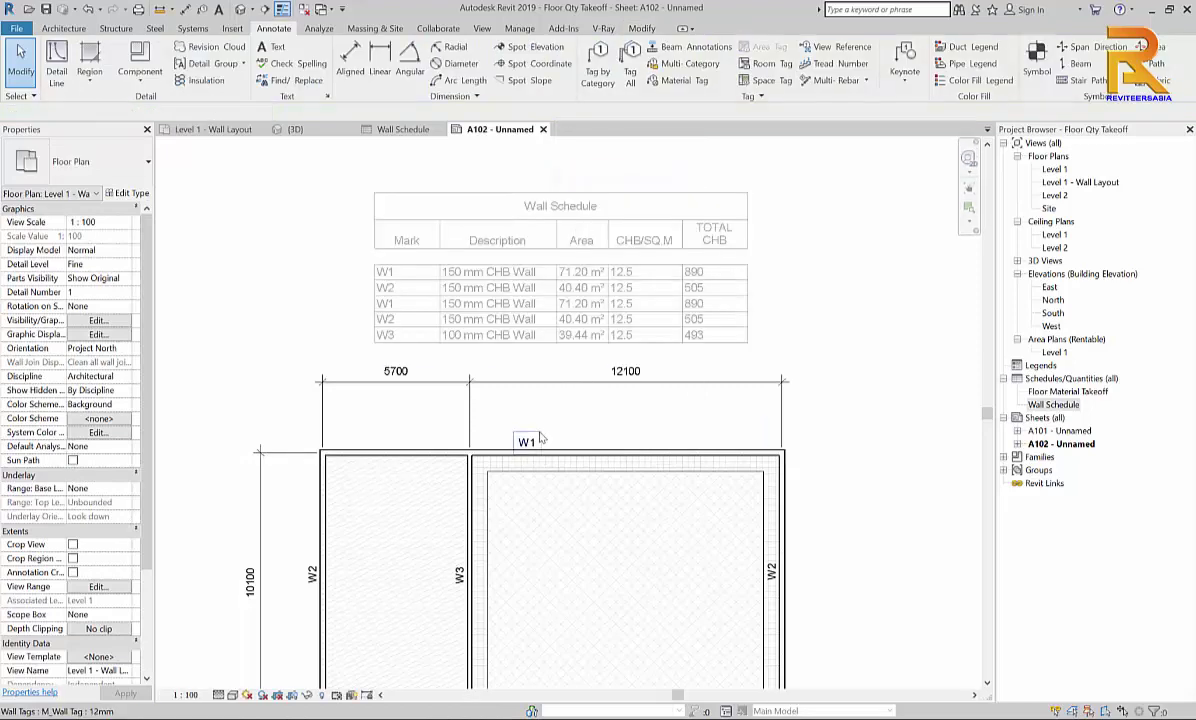
pyautogui.scroll(2, 575, 413)
pyautogui.scroll(1, 575, 413)
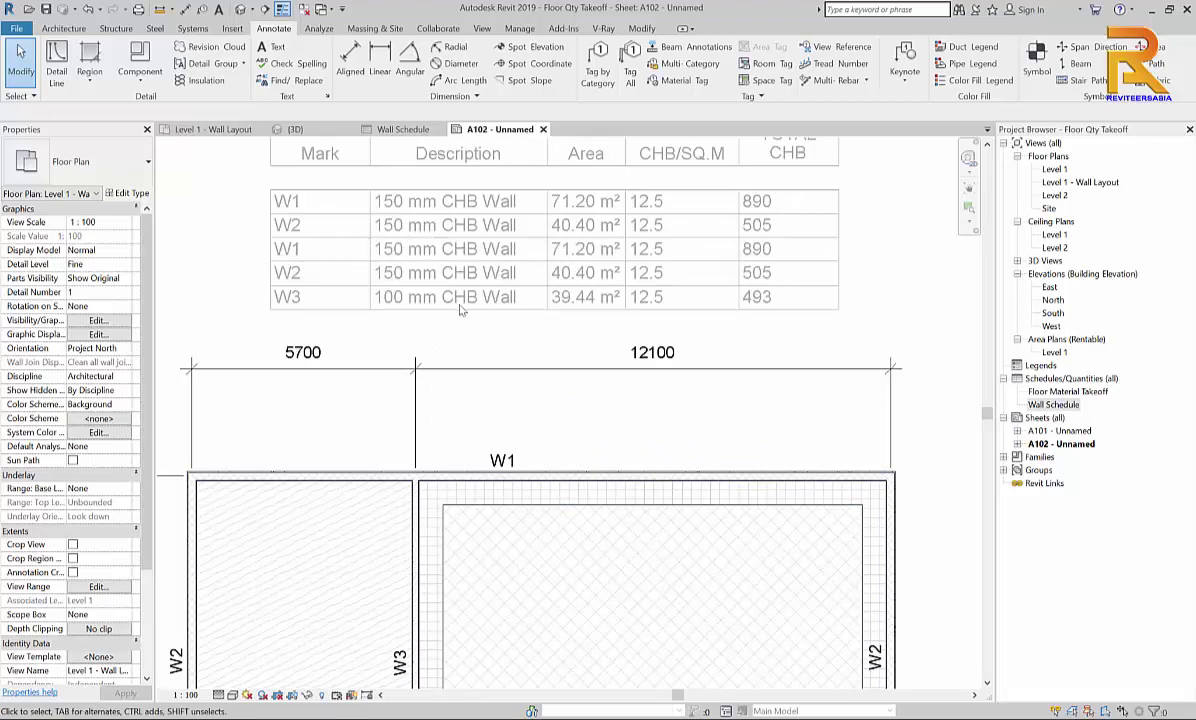
# Place a test door in wall W1, then delete it.
pyautogui.click(64, 28)
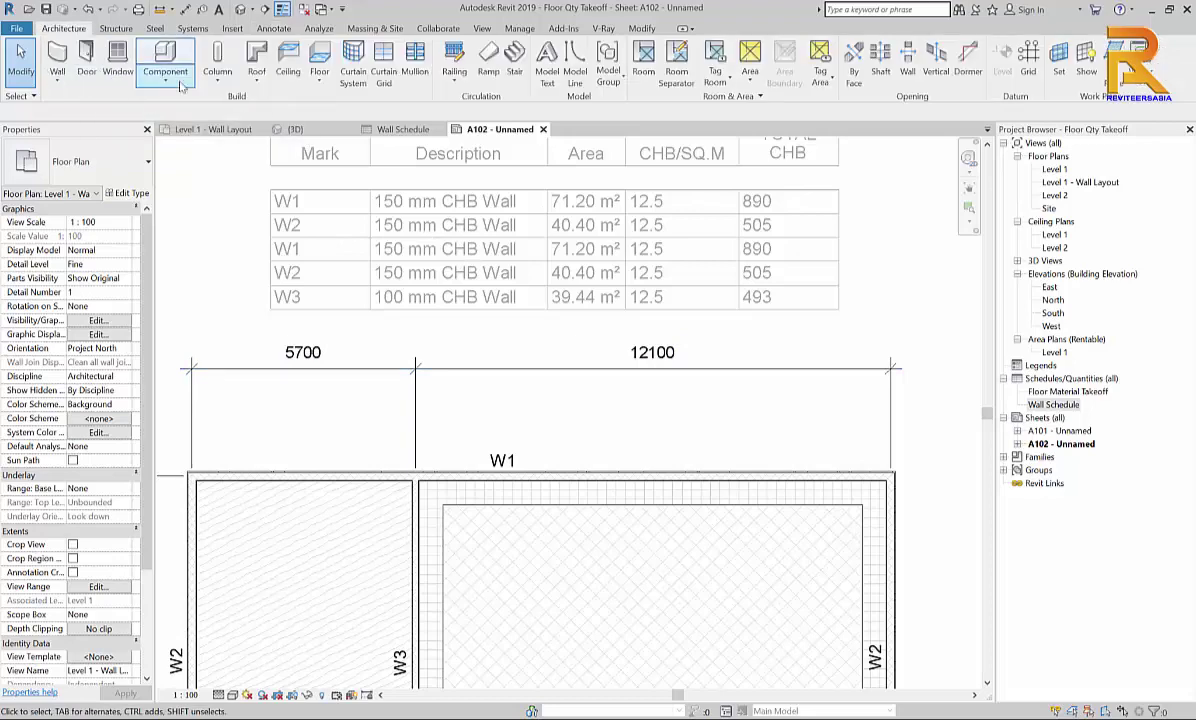
pyautogui.click(81, 55)
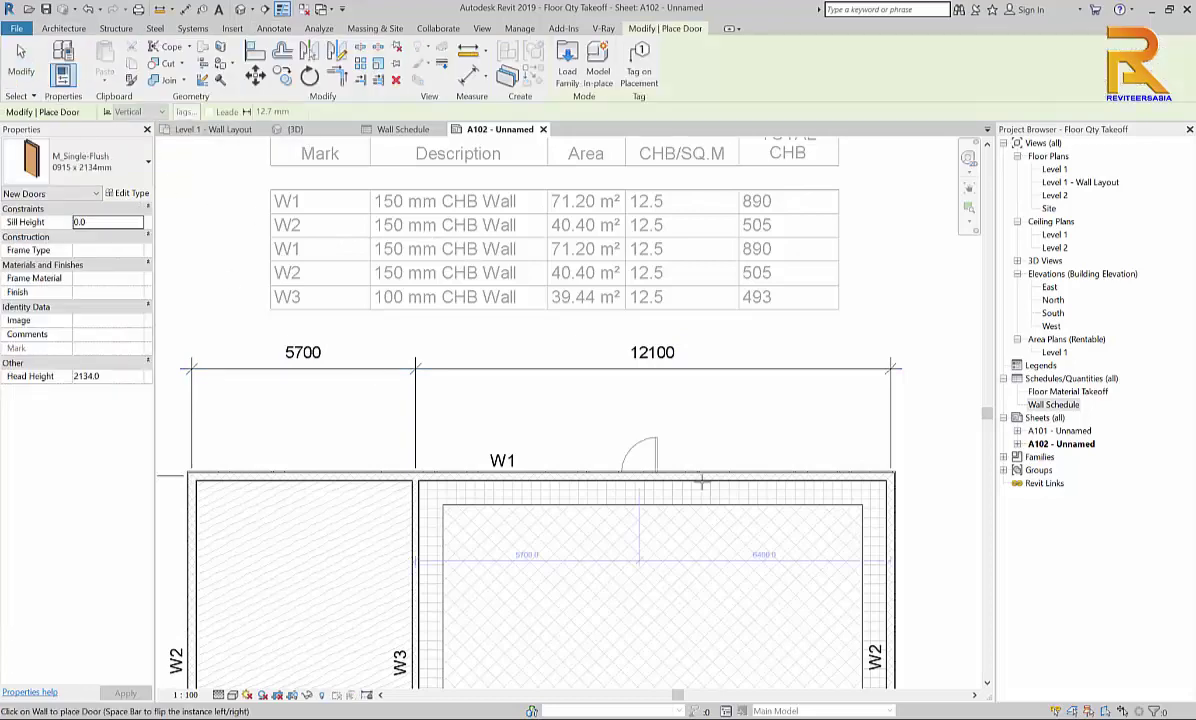
pyautogui.click(643, 470)
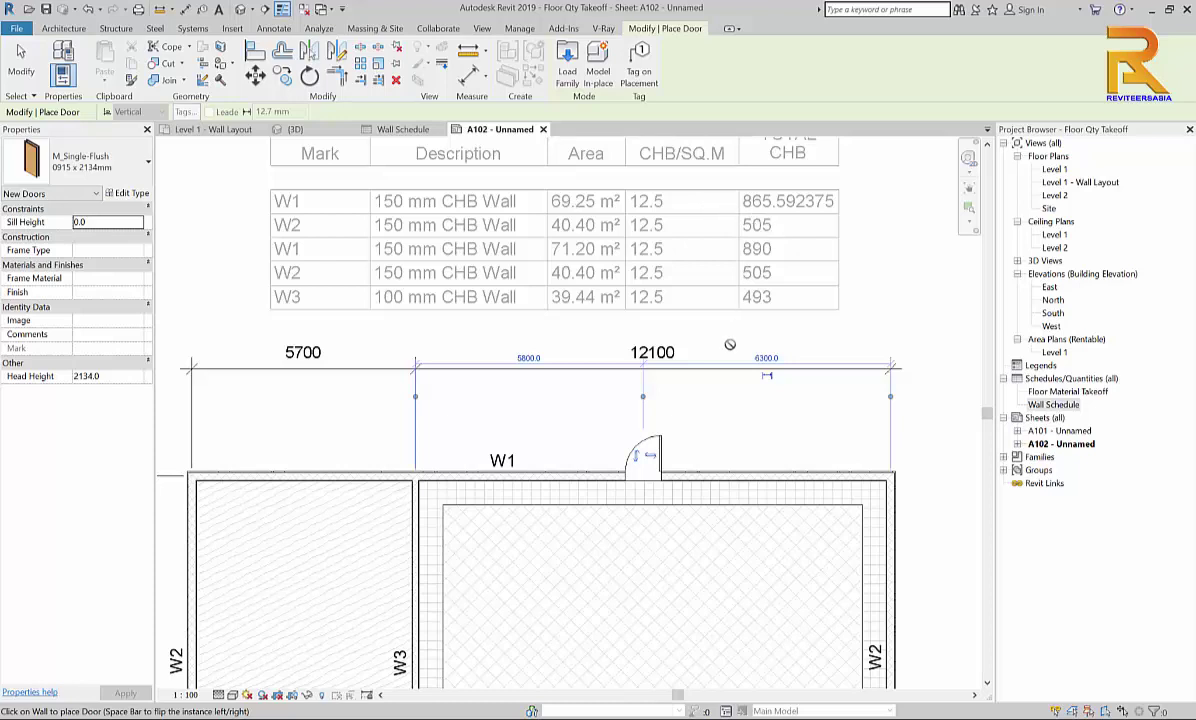
pyautogui.press('Escape')
pyautogui.press('Escape')
pyautogui.click(662, 449)
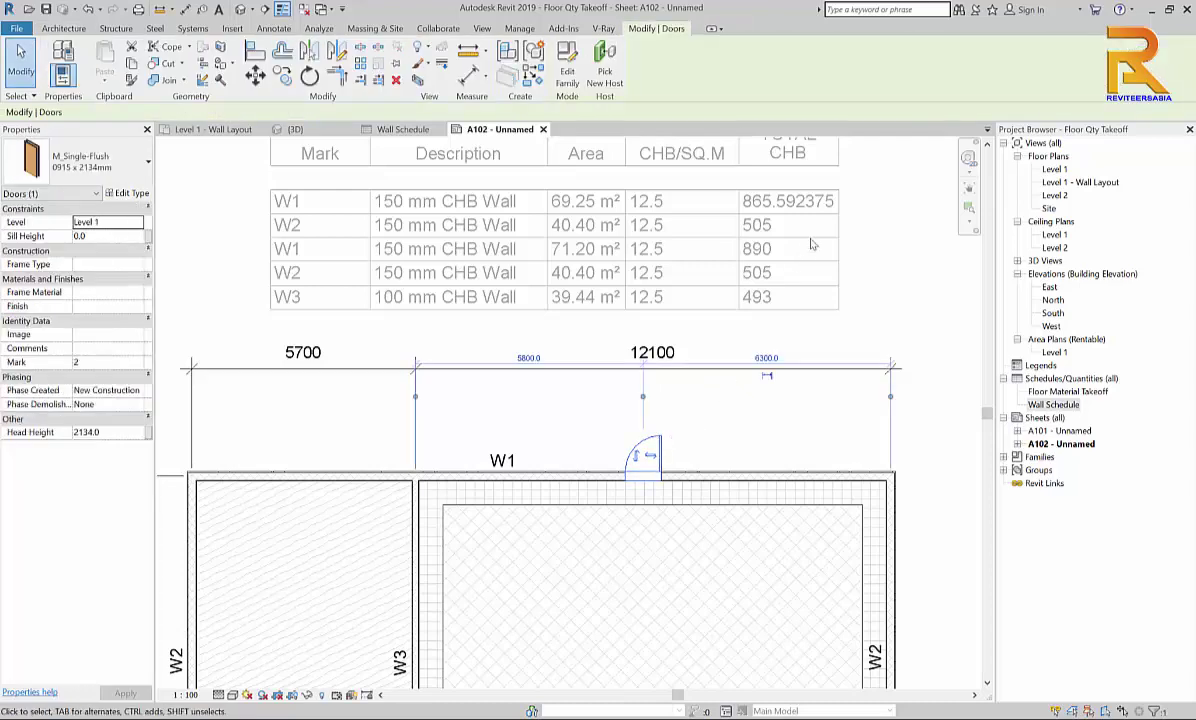
pyautogui.press('Delete')
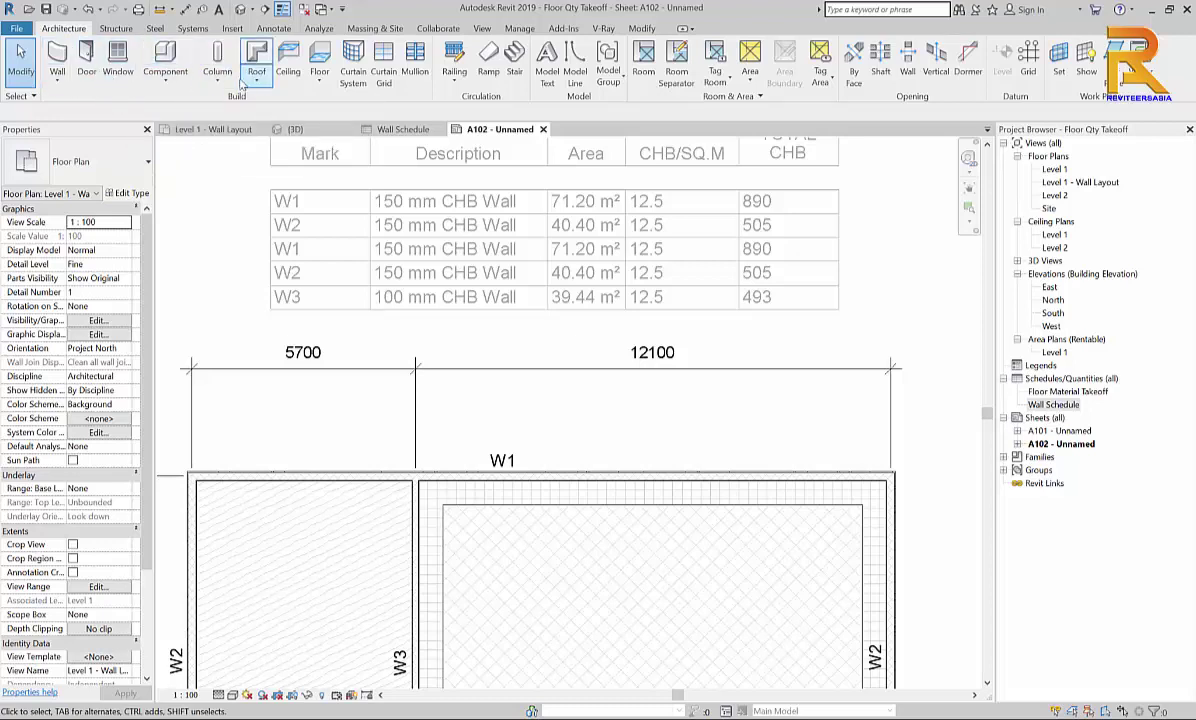
pyautogui.click(87, 60)
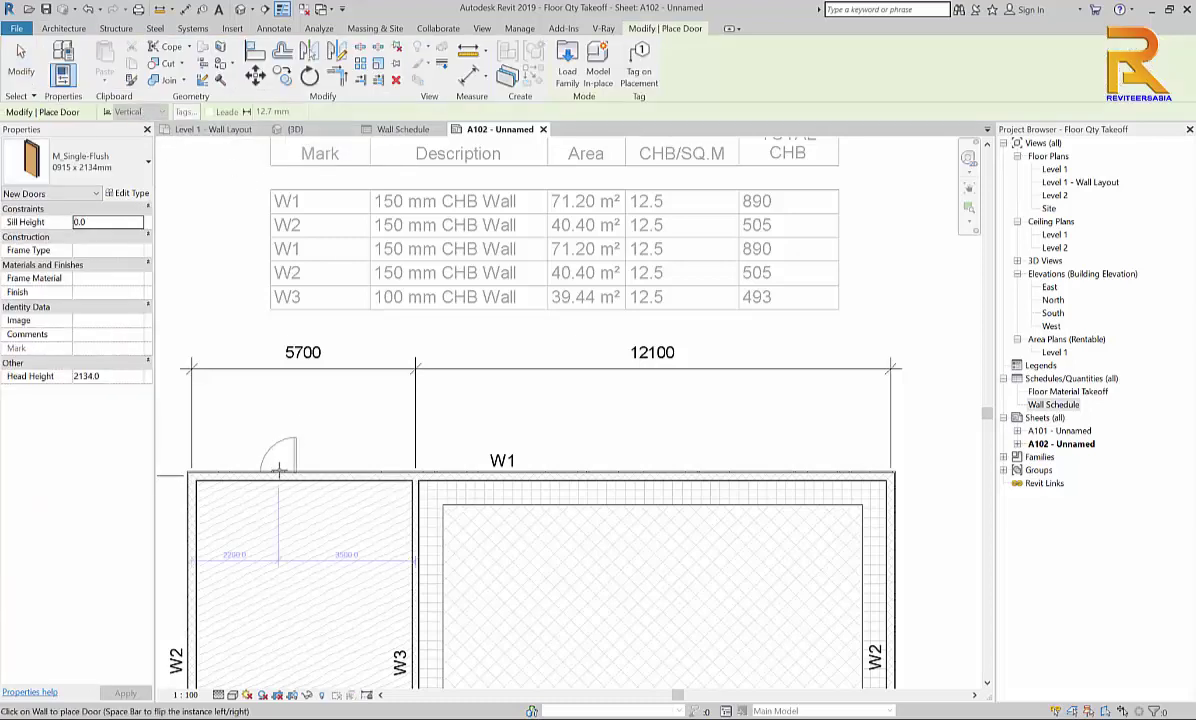
pyautogui.click(279, 469)
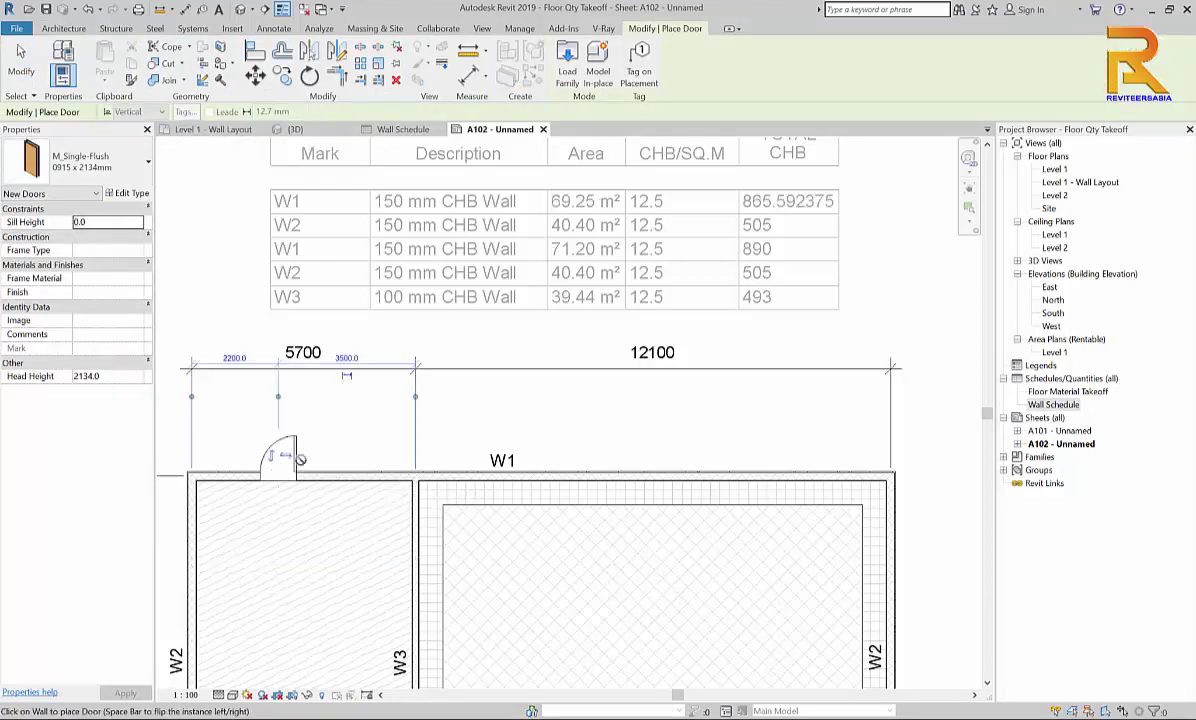
pyautogui.click(449, 468)
pyautogui.click(572, 468)
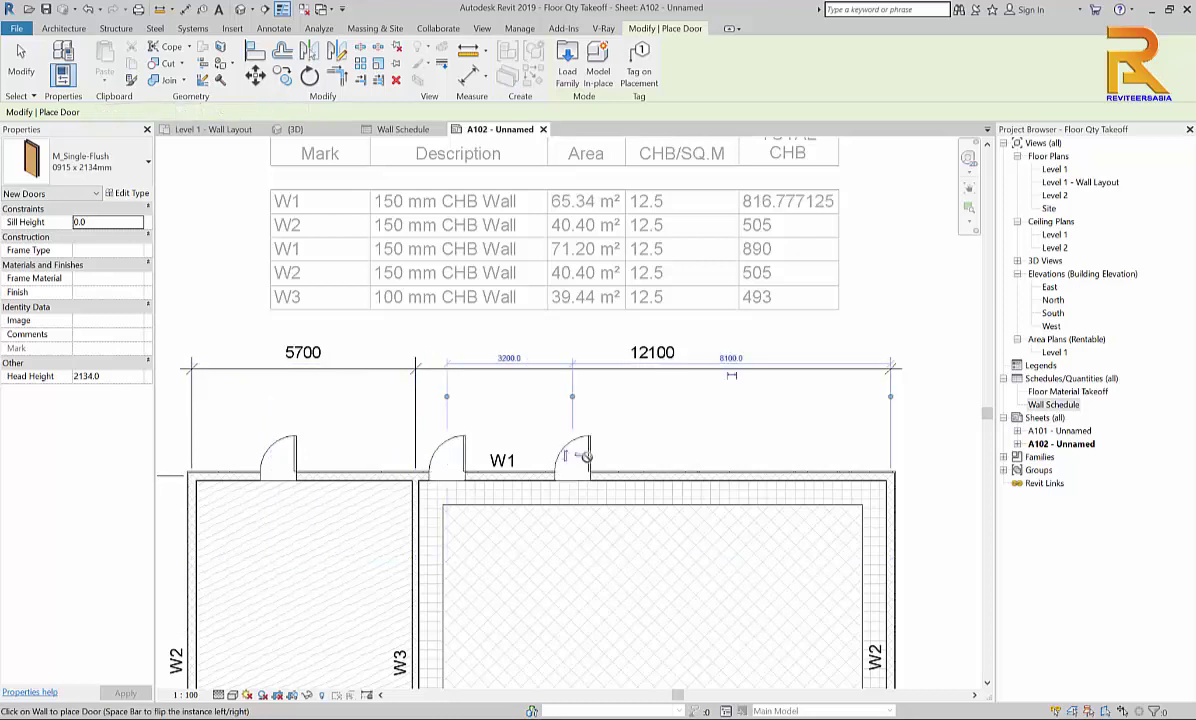
pyautogui.click(686, 467)
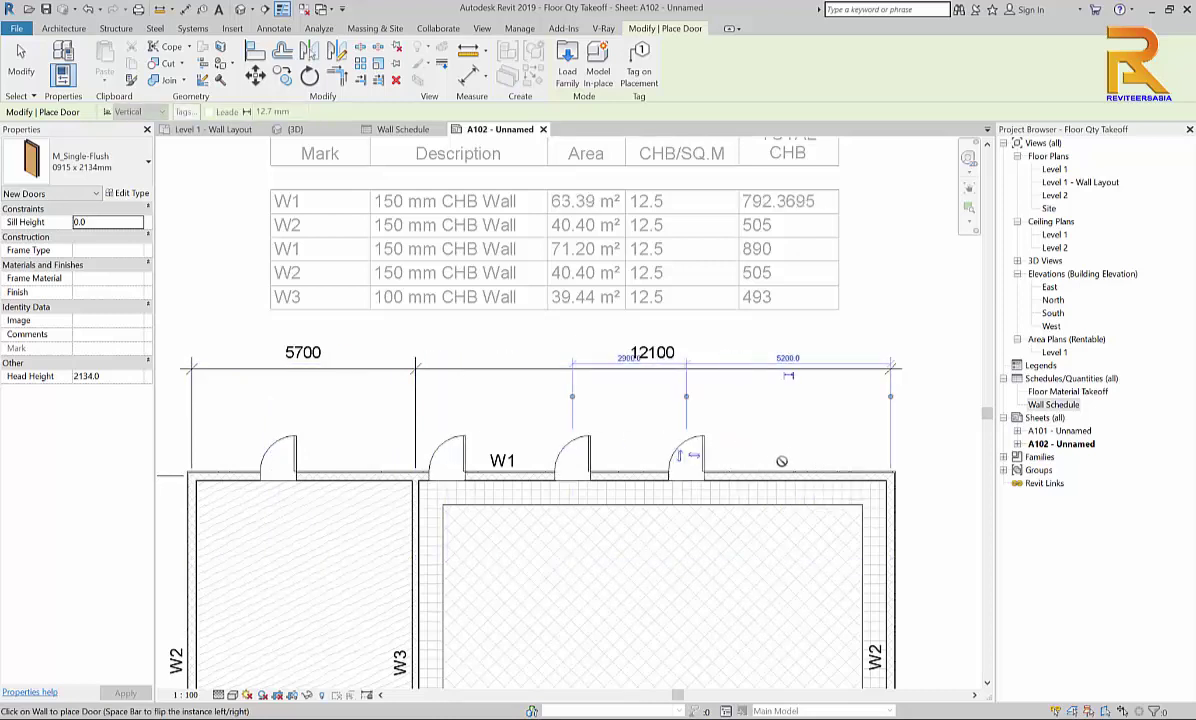
pyautogui.click(779, 469)
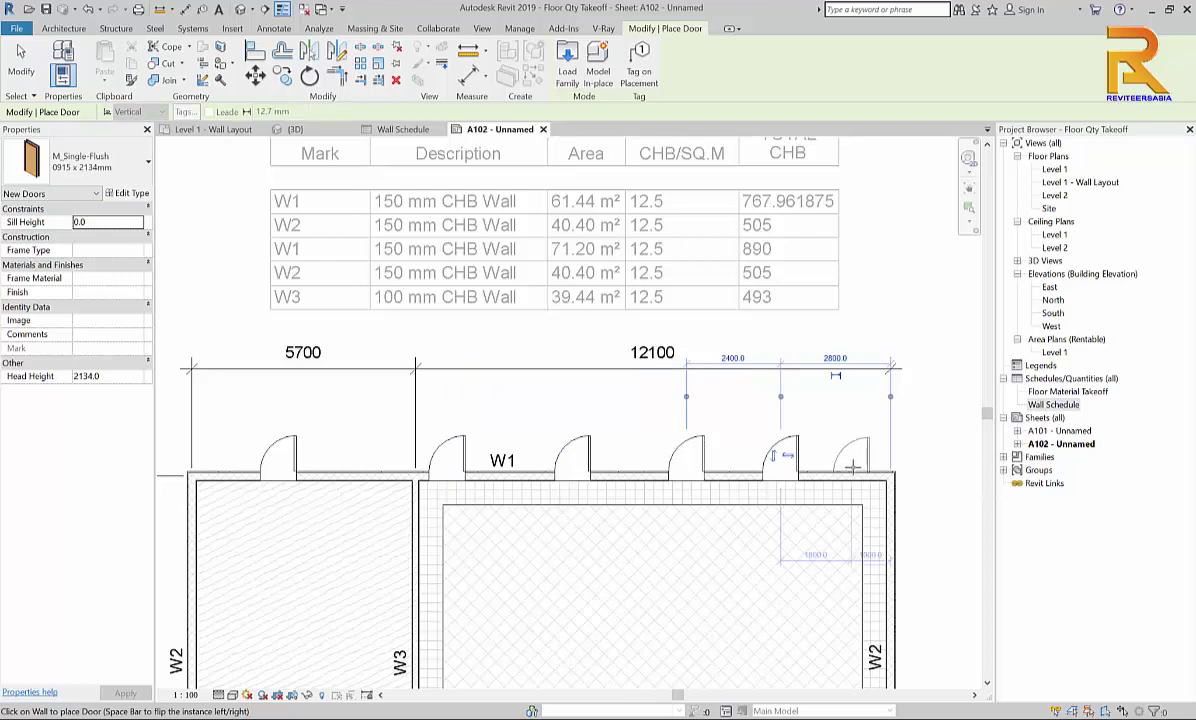
pyautogui.click(851, 465)
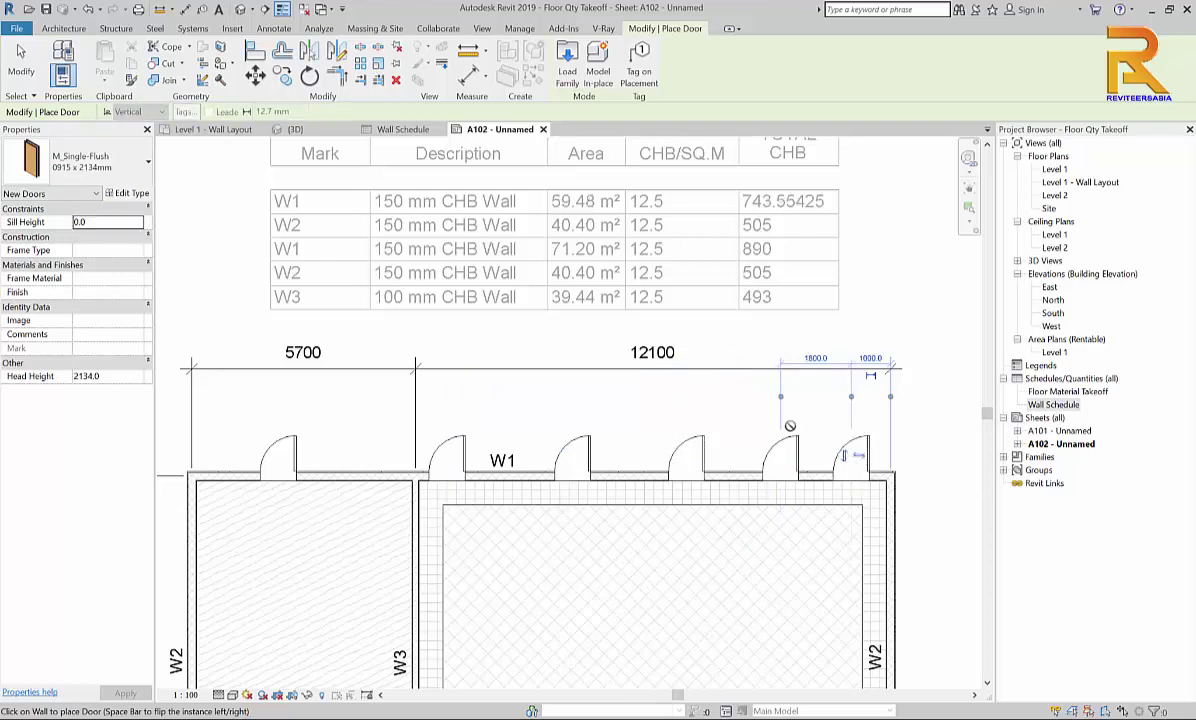
pyautogui.press('Escape')
pyautogui.press('Escape')
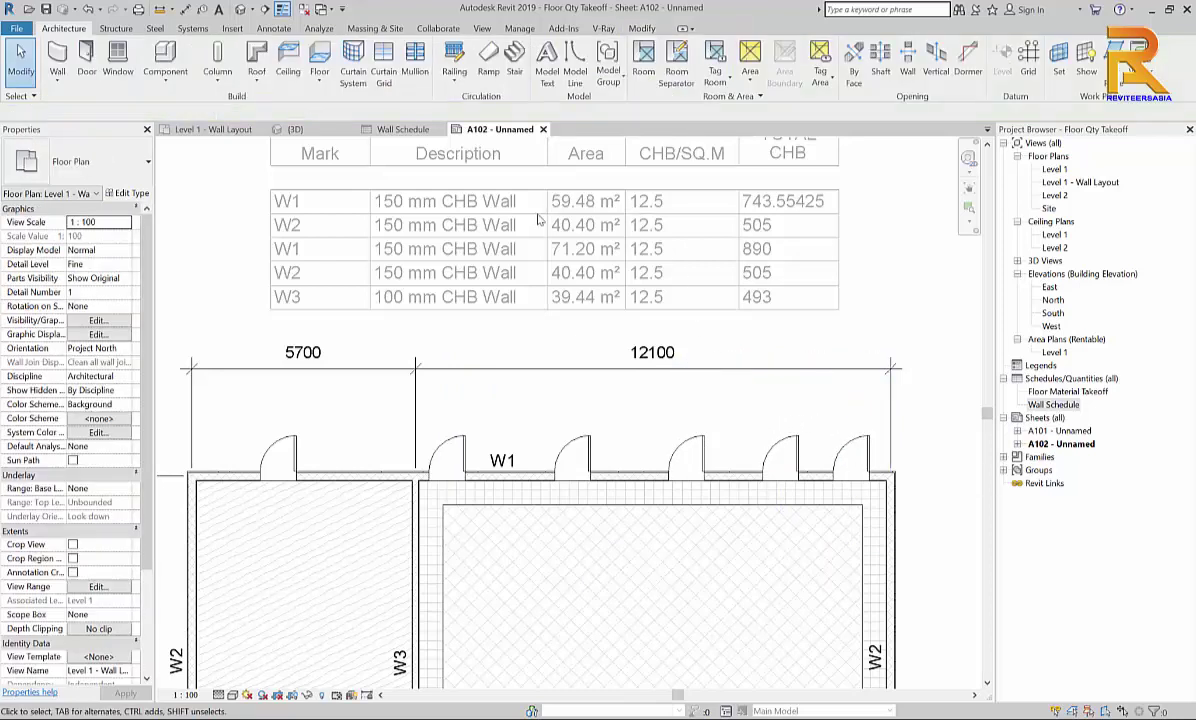
pyautogui.hotkey('ctrl', 'z')
pyautogui.hotkey('ctrl', 'z')
pyautogui.hotkey('ctrl', 'z')
pyautogui.hotkey('ctrl', 'z')
pyautogui.hotkey('ctrl', 'z')
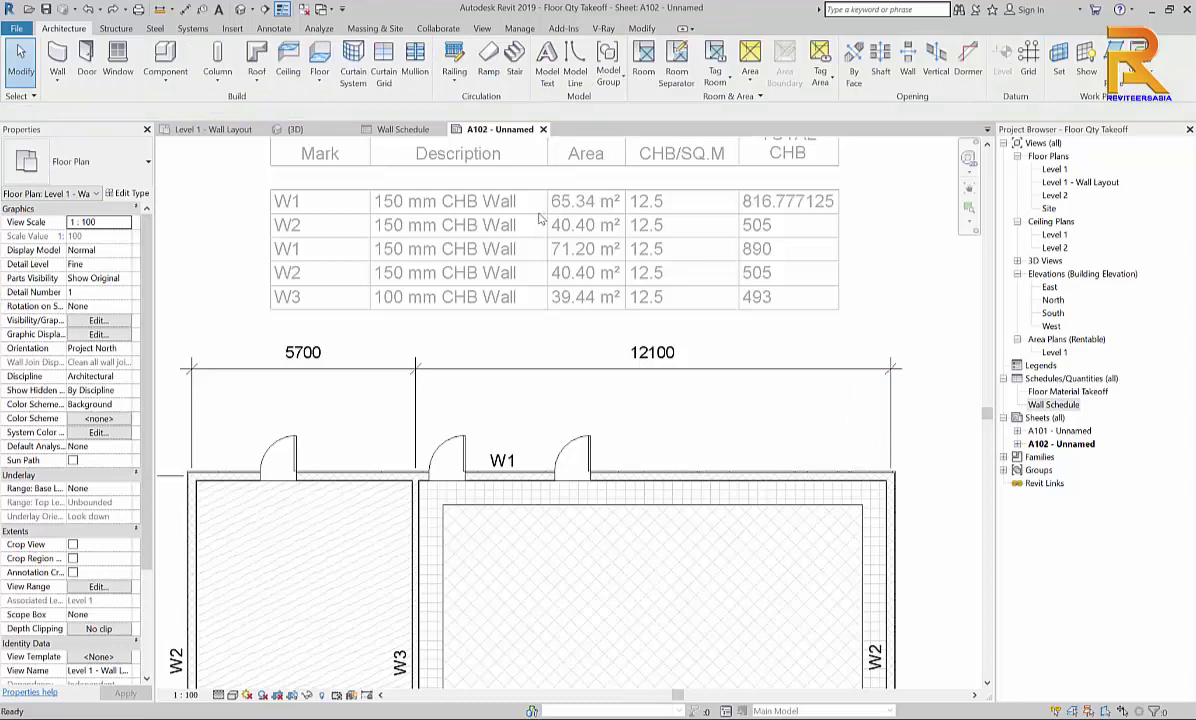
pyautogui.hotkey('ctrl', 'z')
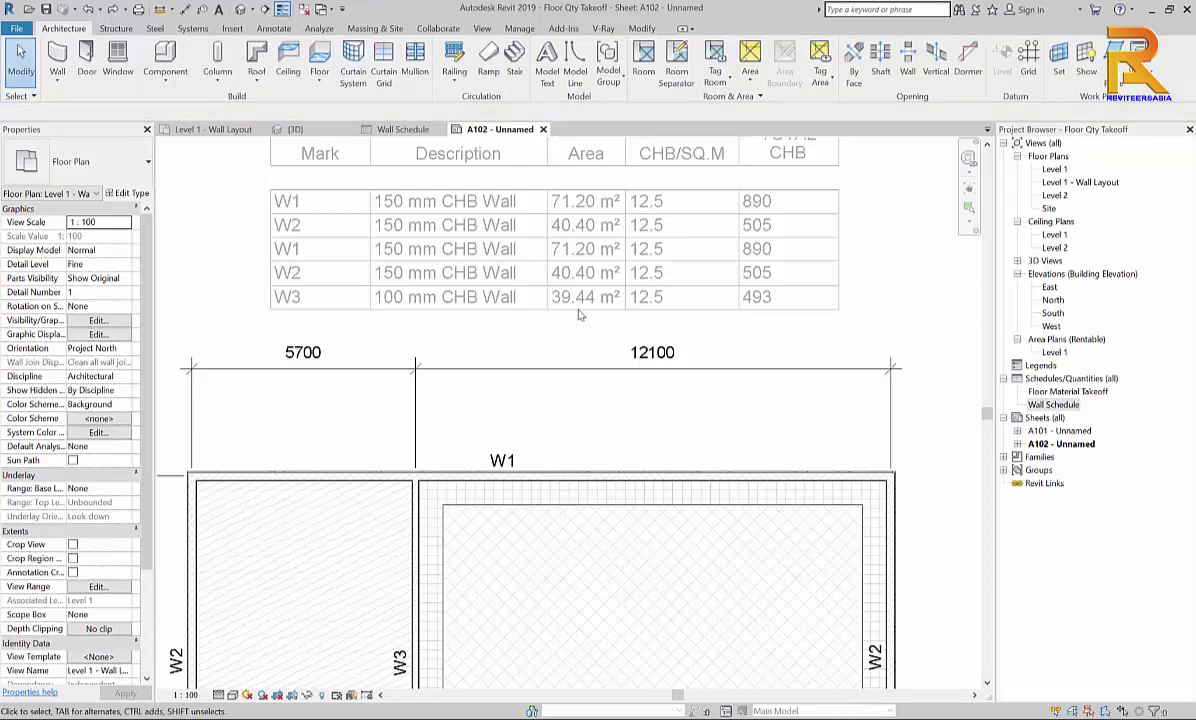
pyautogui.rightClick(569, 557)
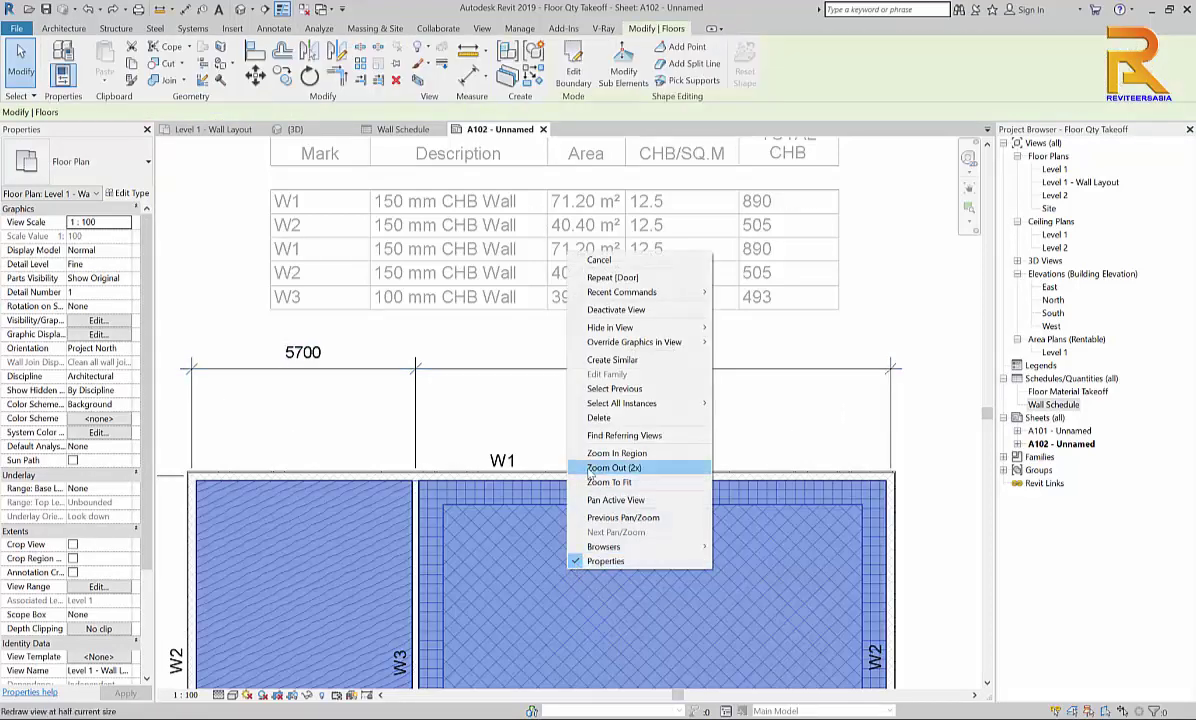
pyautogui.moveTo(641, 336)
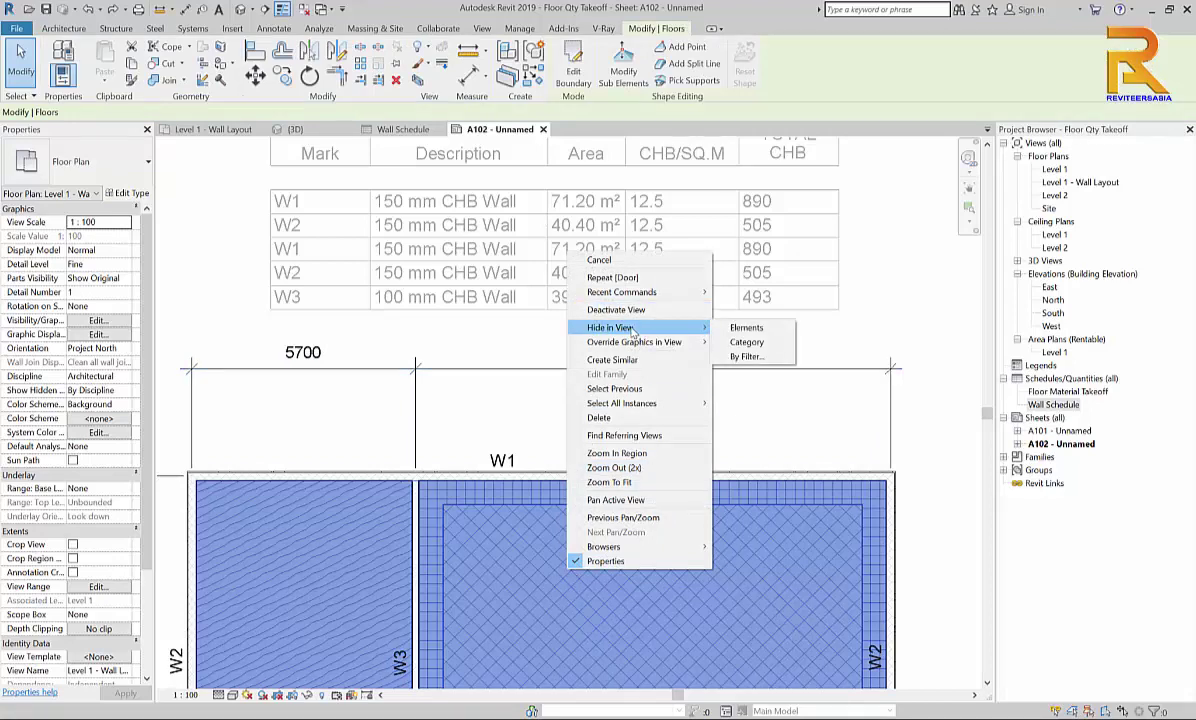
pyautogui.click(615, 309)
pyautogui.scroll(-4, 645, 414)
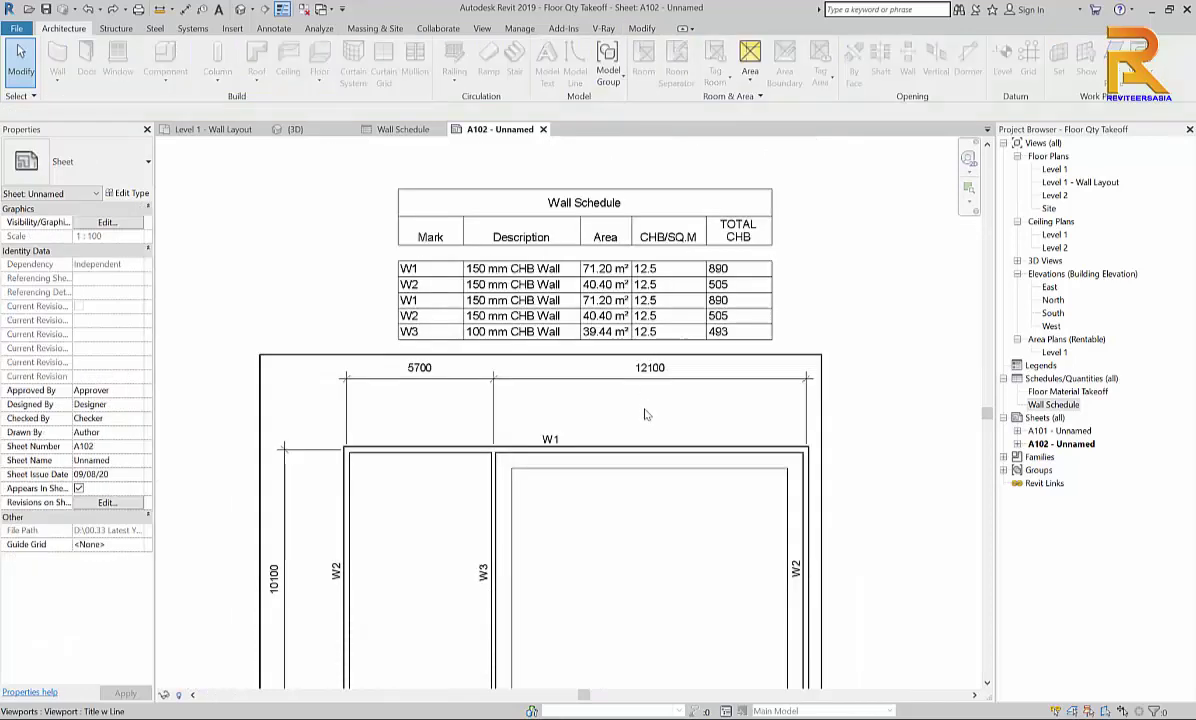
pyautogui.scroll(-4, 645, 414)
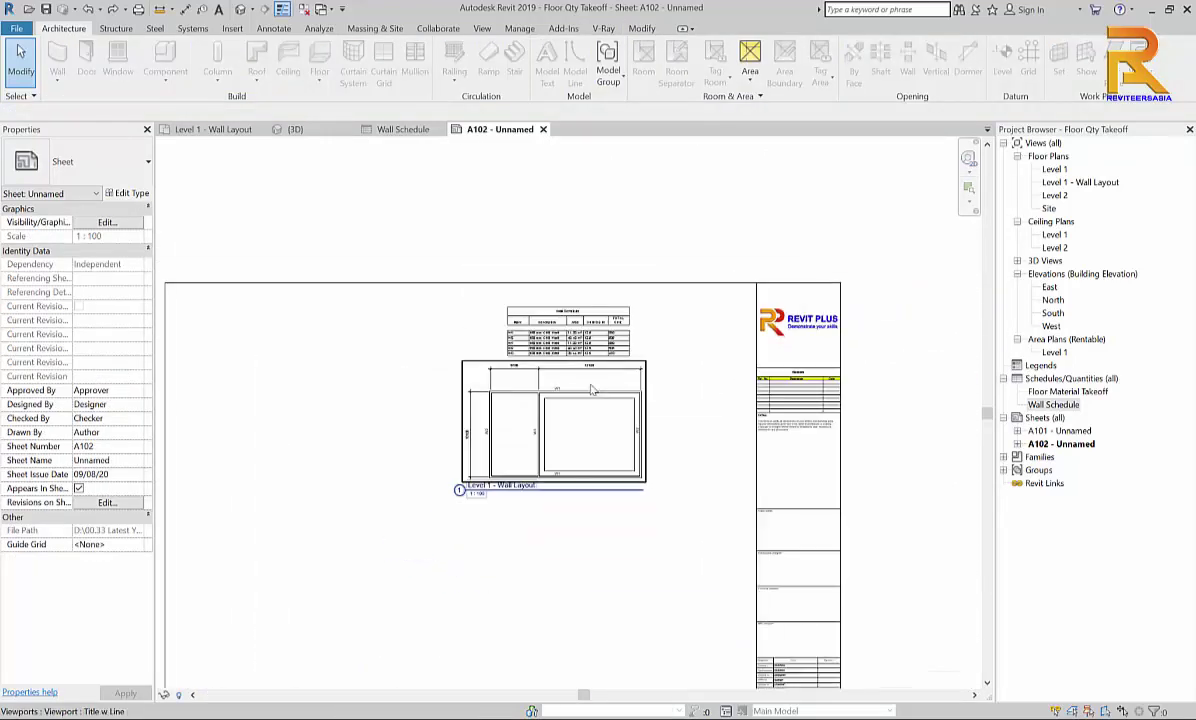
pyautogui.click(627, 397)
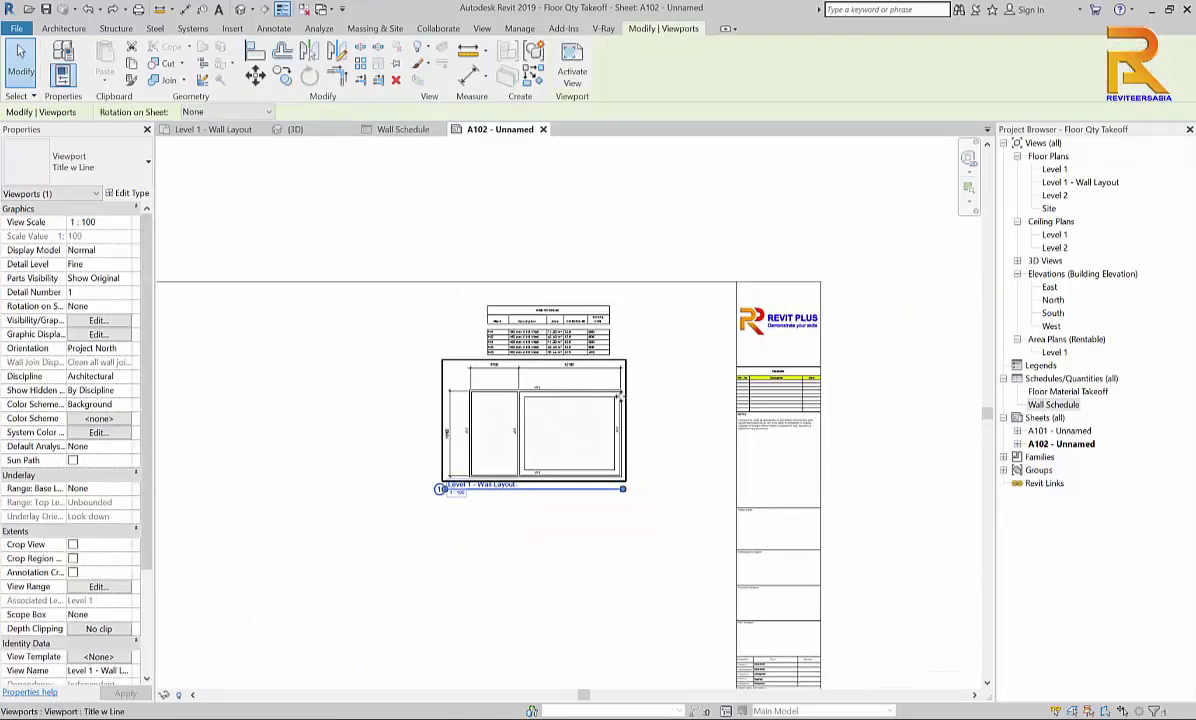
pyautogui.moveTo(616, 398); pyautogui.dragTo(708, 382)
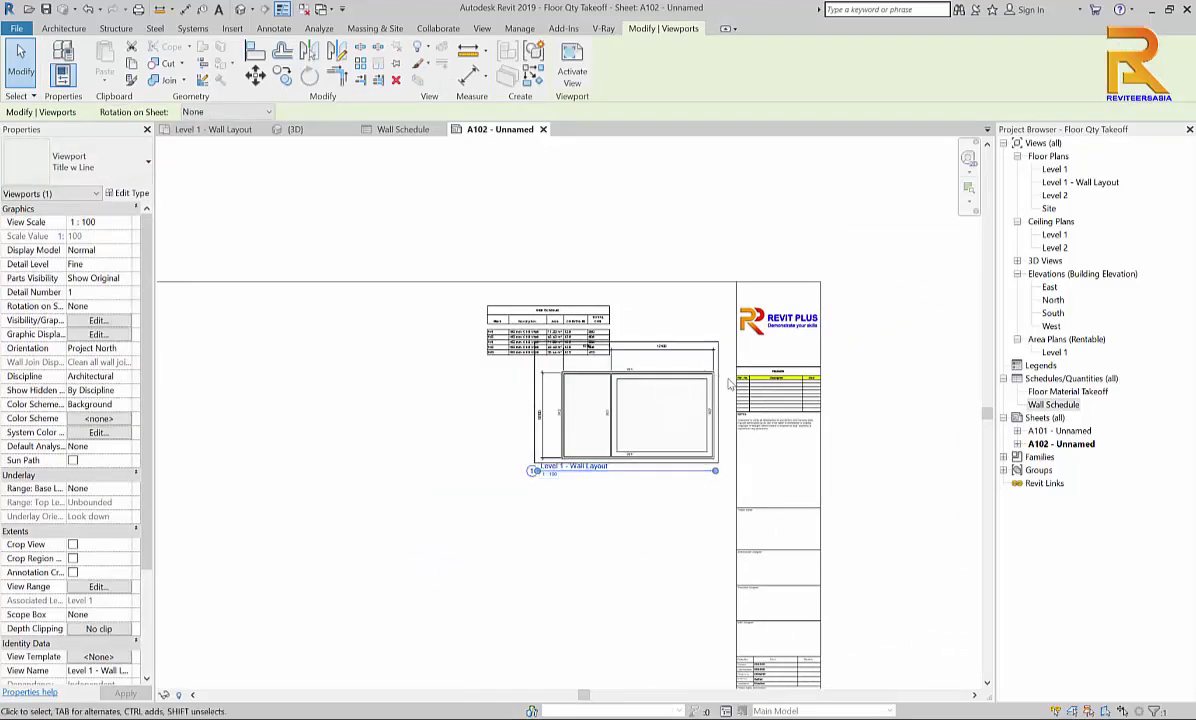
pyautogui.scroll(3, 729, 388)
pyautogui.moveTo(729, 388); pyautogui.dragTo(708, 423, button='middle')
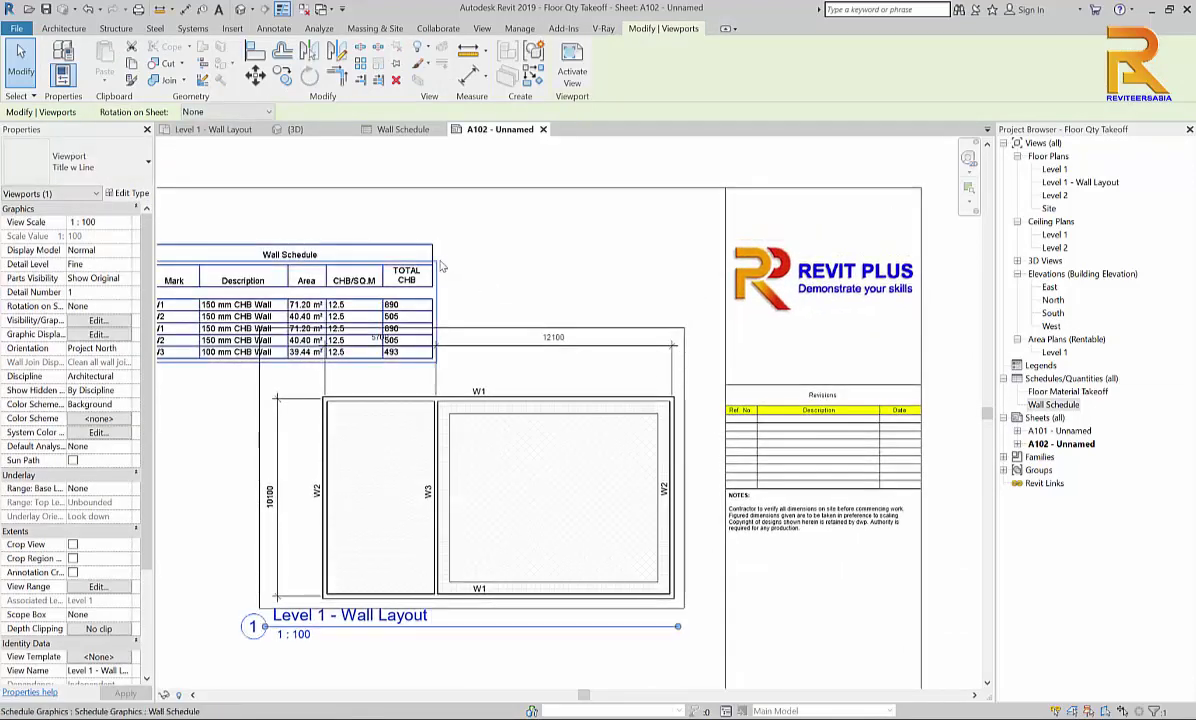
pyautogui.click(425, 268)
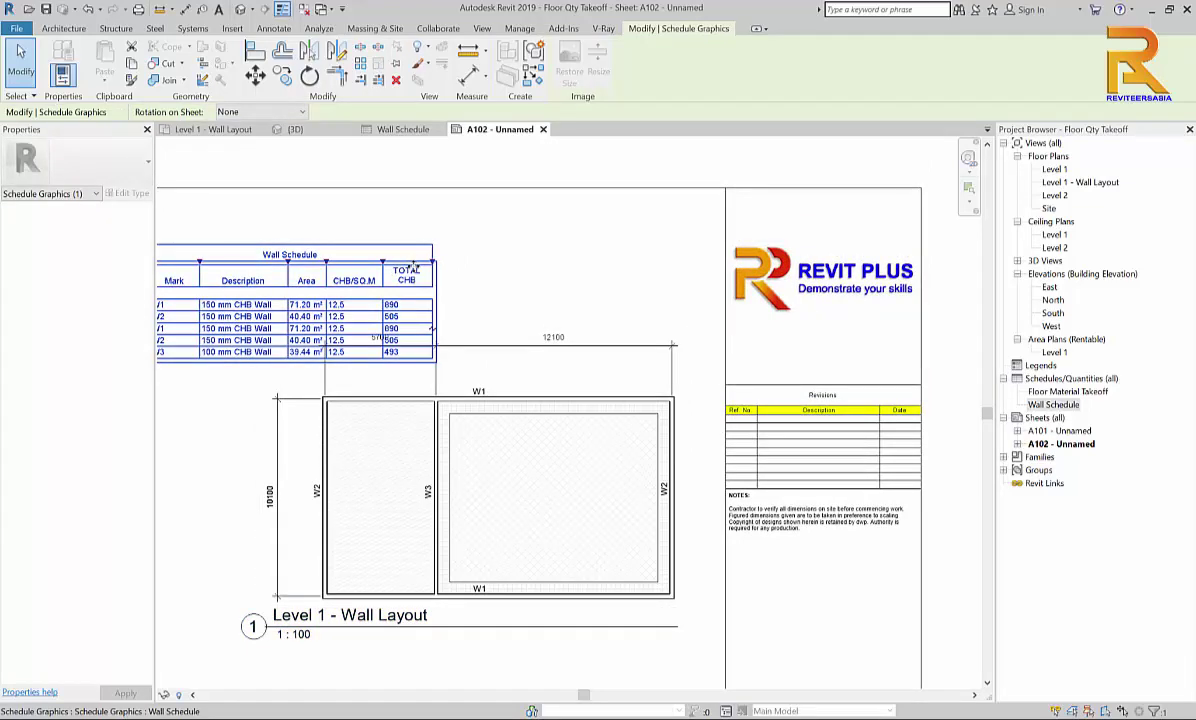
pyautogui.moveTo(386, 248); pyautogui.dragTo(310, 232)
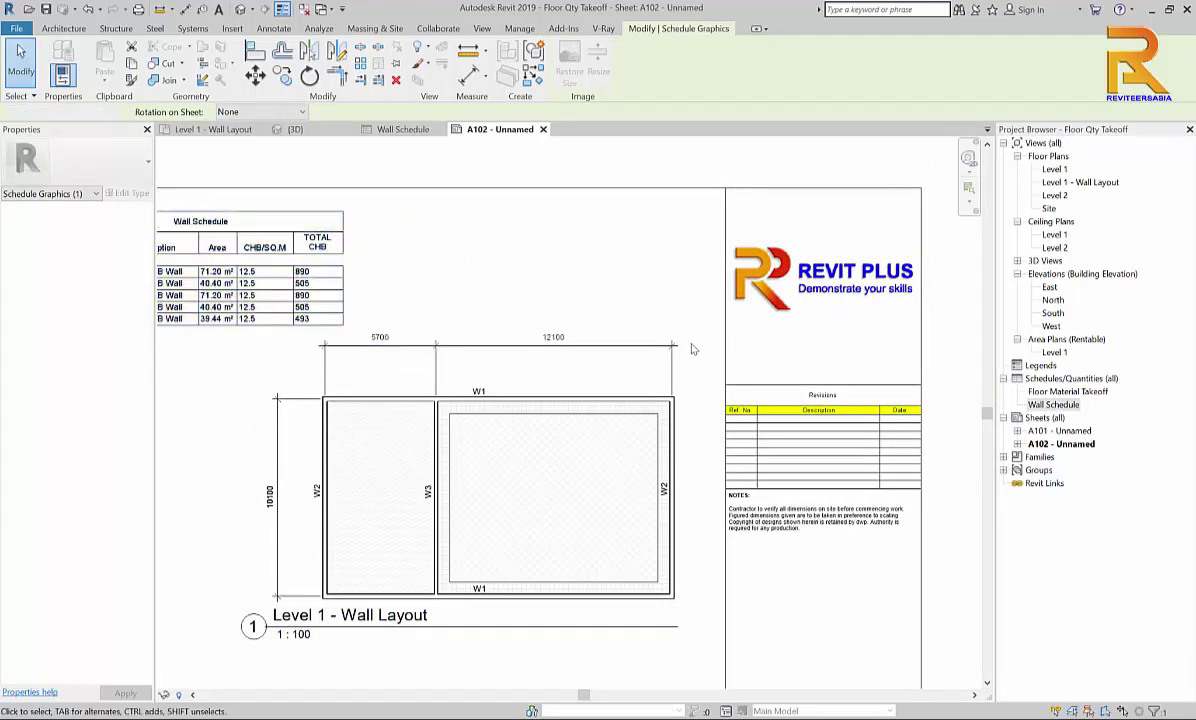
pyautogui.click(697, 347)
pyautogui.scroll(1, 834, 440)
pyautogui.scroll(2, 834, 440)
pyautogui.scroll(-1, 611, 387)
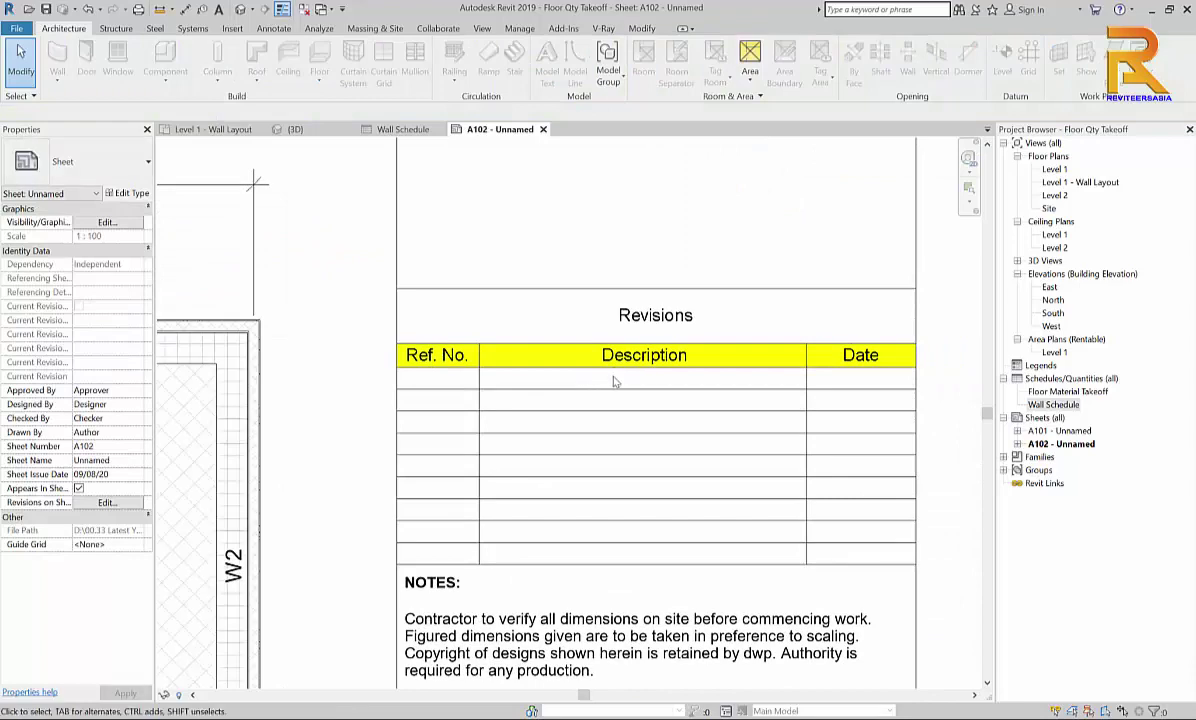
pyautogui.moveTo(611, 387); pyautogui.dragTo(662, 406, button='middle')
pyautogui.scroll(-3, 662, 406)
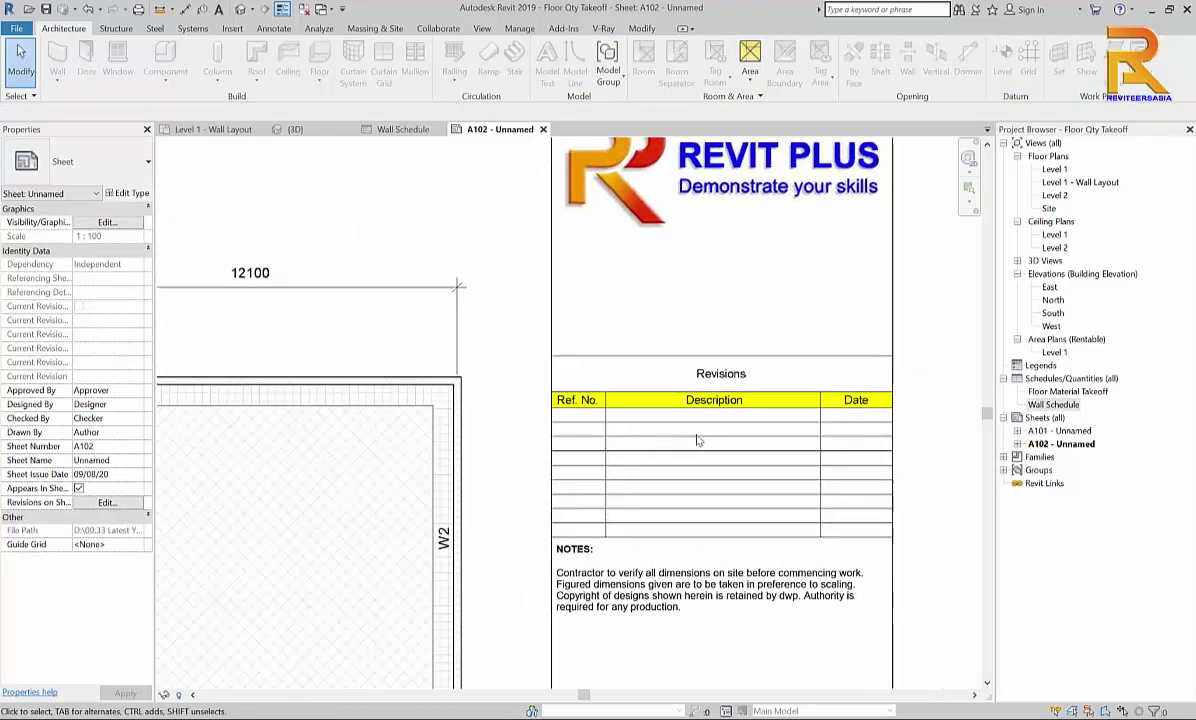
pyautogui.moveTo(531, 407); pyautogui.dragTo(619, 376, button='middle')
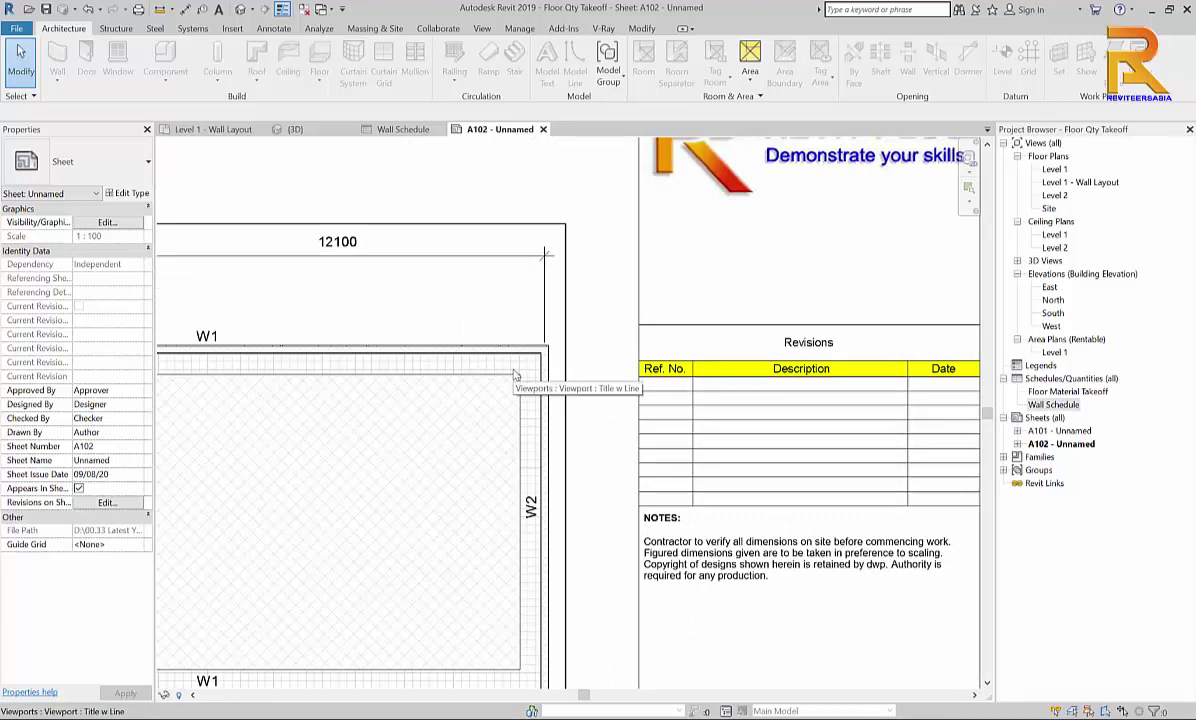
pyautogui.moveTo(515, 374); pyautogui.dragTo(552, 378, button='middle')
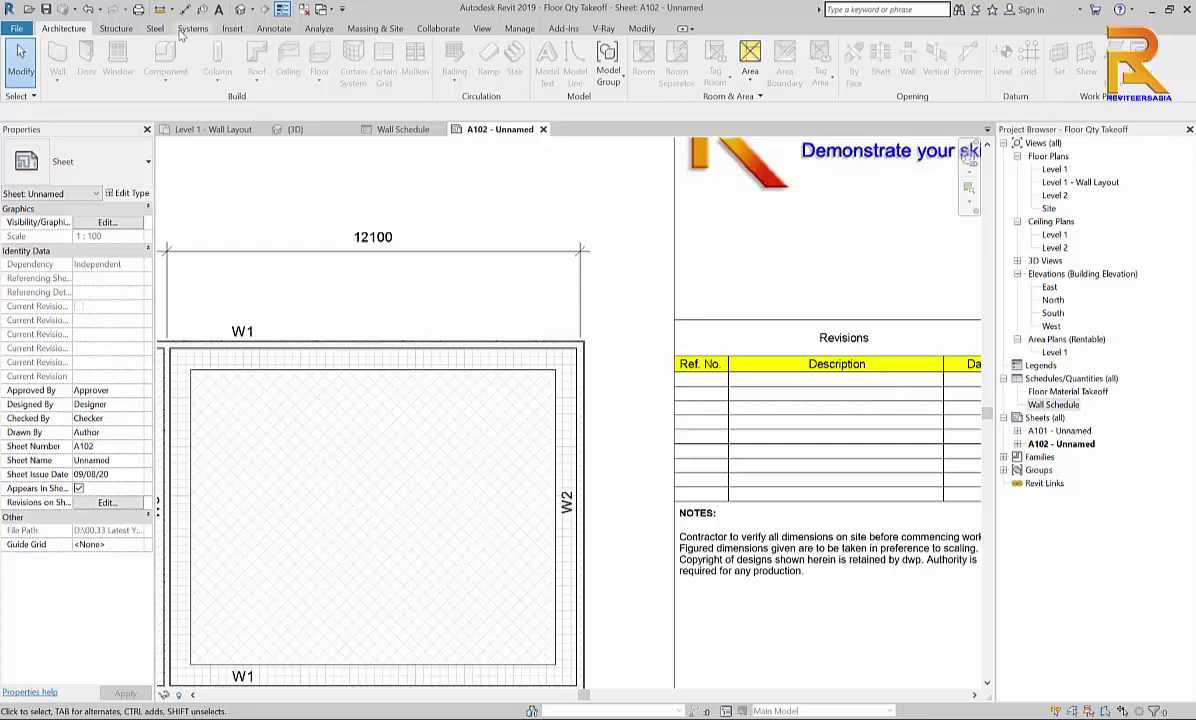
# Activate the plan viewport on sheet A102 and place a single-flush door in top wall W1.
pyautogui.click(120, 29)
pyautogui.click(72, 31)
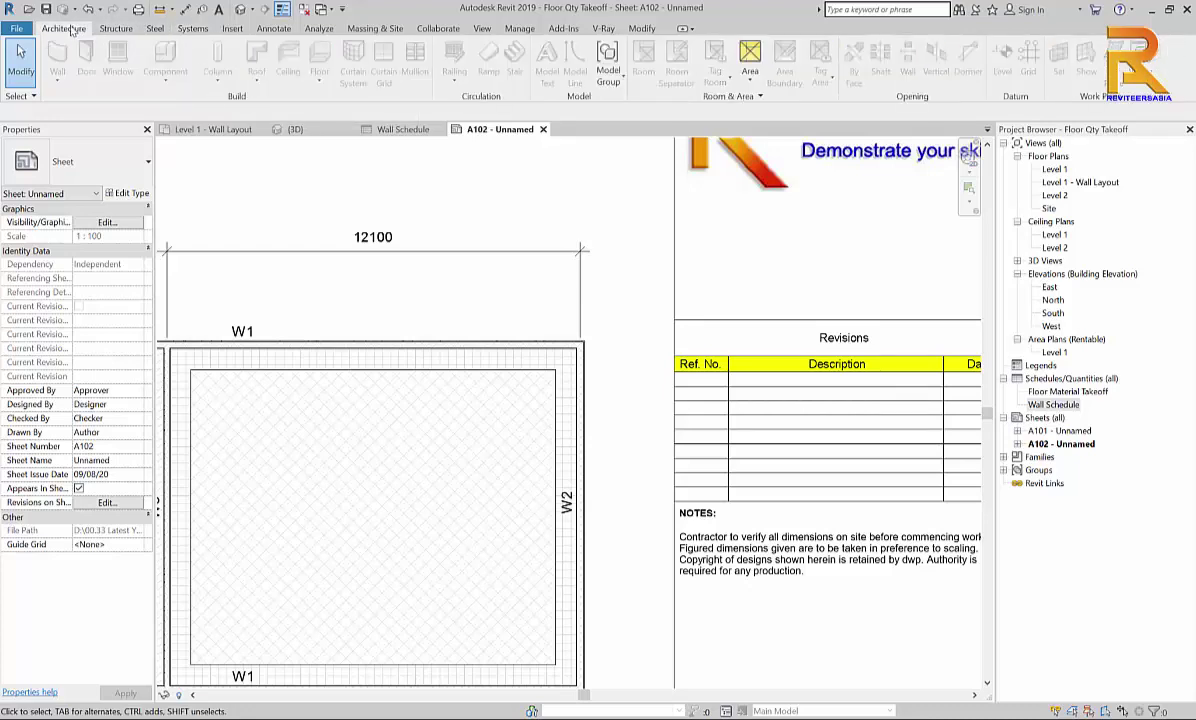
pyautogui.rightClick(364, 285)
pyautogui.click(419, 342)
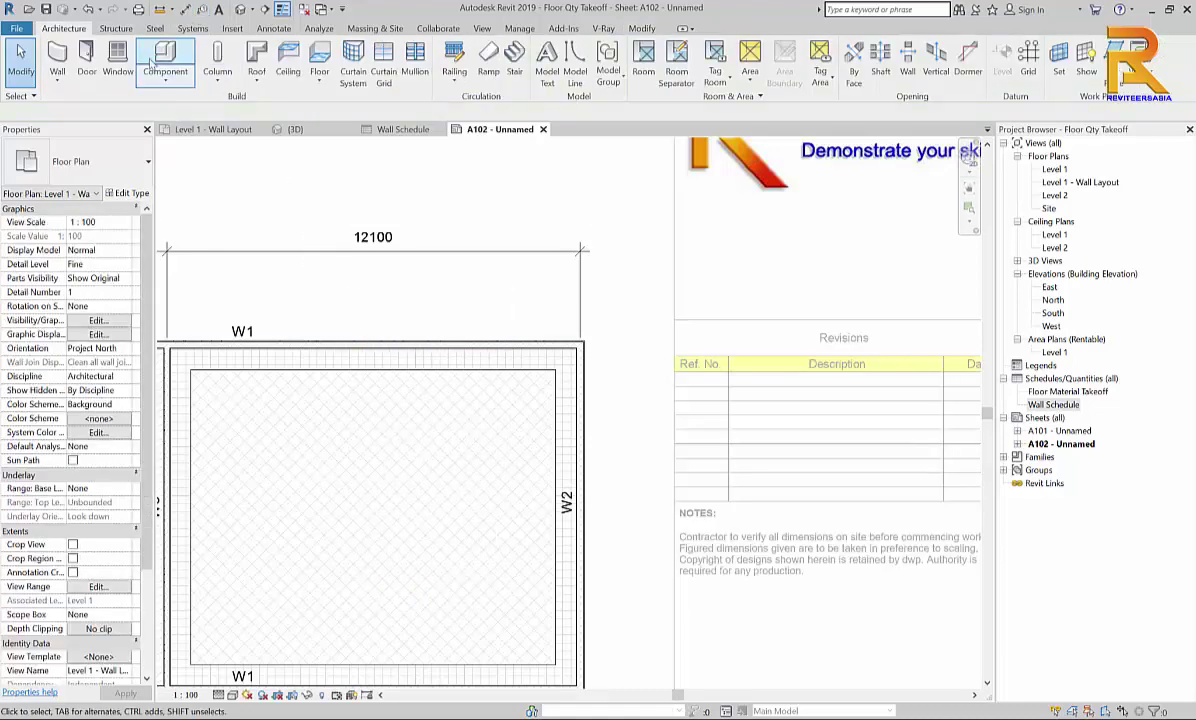
pyautogui.click(93, 60)
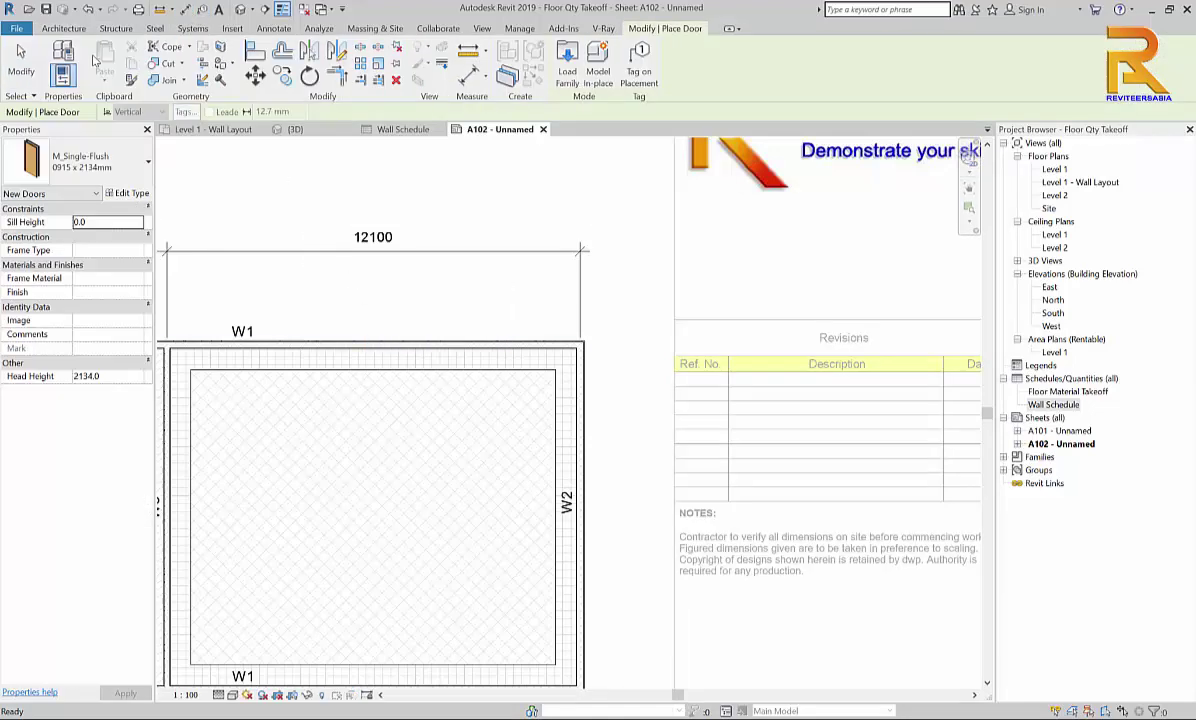
pyautogui.click(465, 335)
pyautogui.press('Escape')
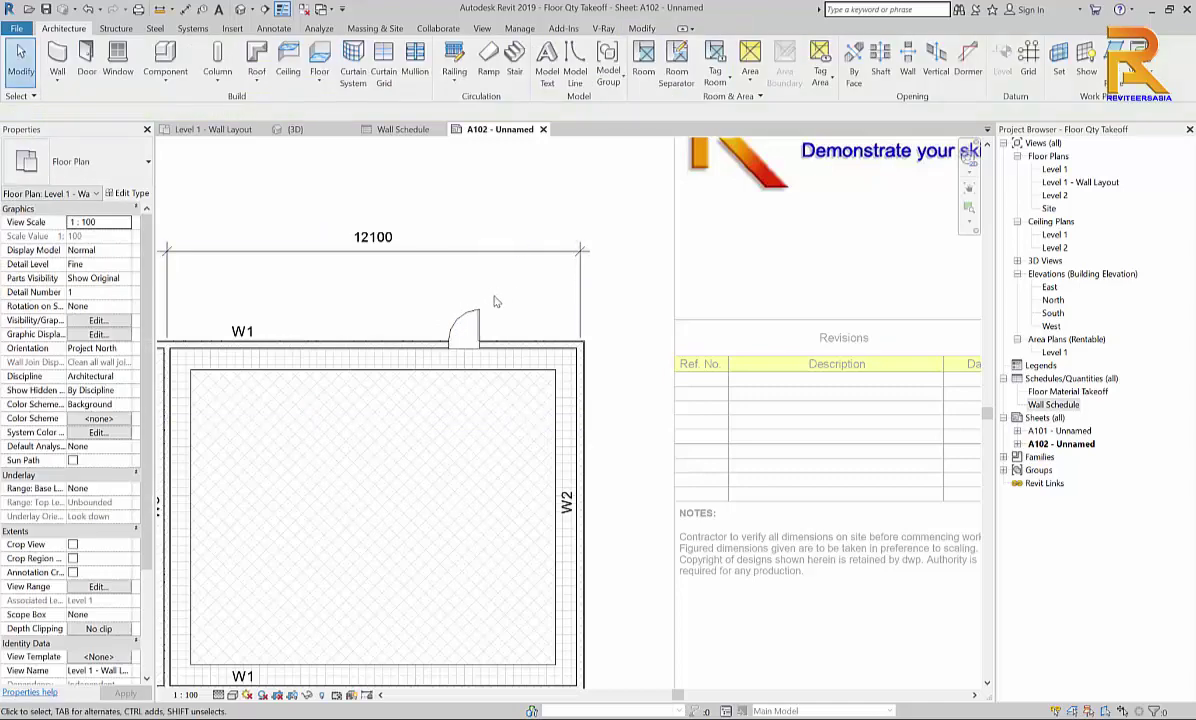
pyautogui.moveTo(521, 331); pyautogui.dragTo(489, 326, button='middle')
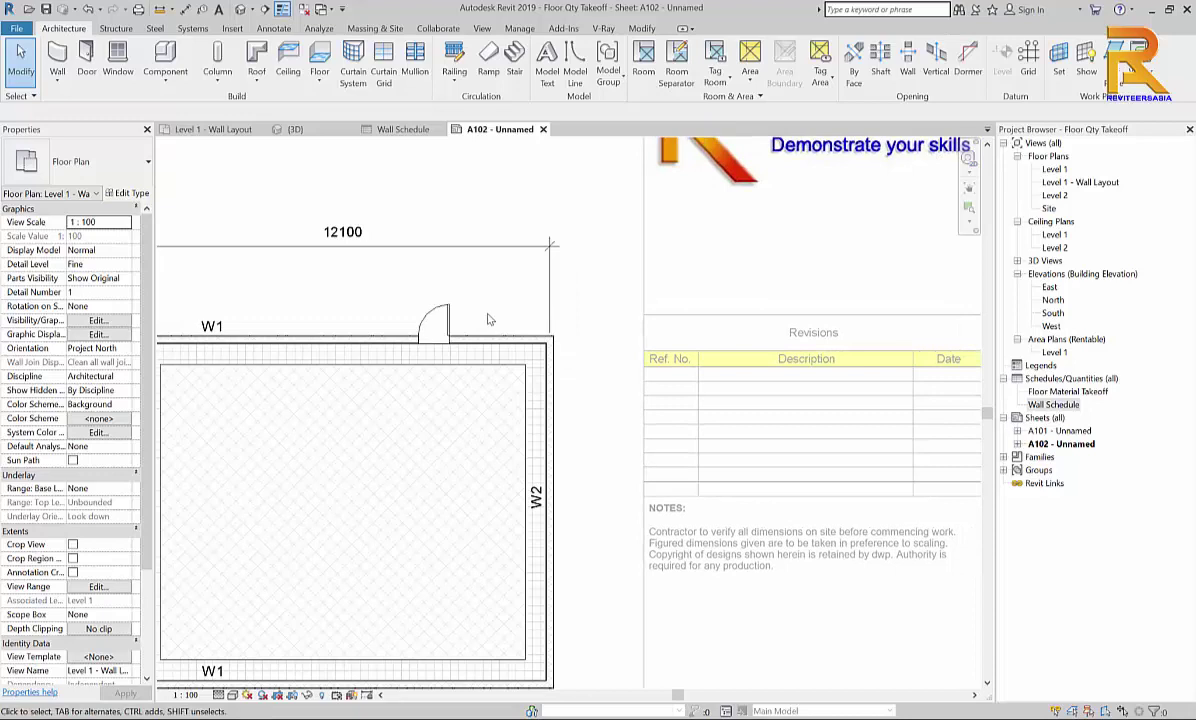
# In Sheet Issues/Revisions, switch numbering to Per Sheet, then back to Per Project.
pyautogui.click(483, 30)
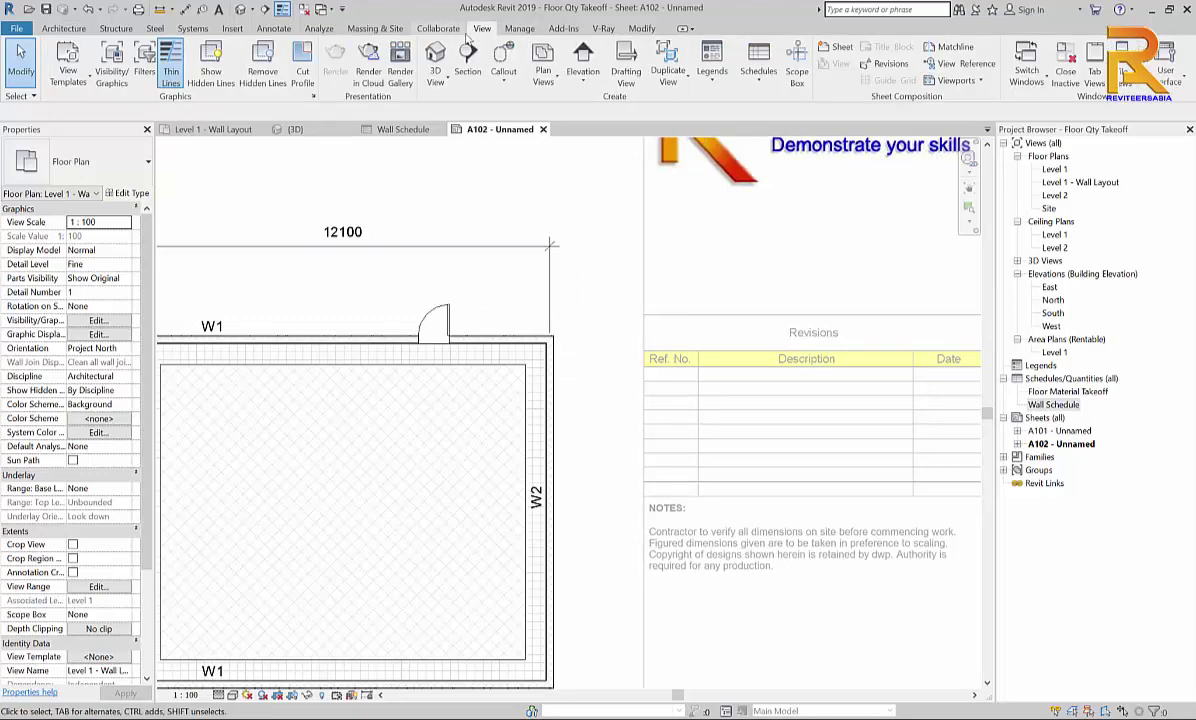
pyautogui.click(886, 64)
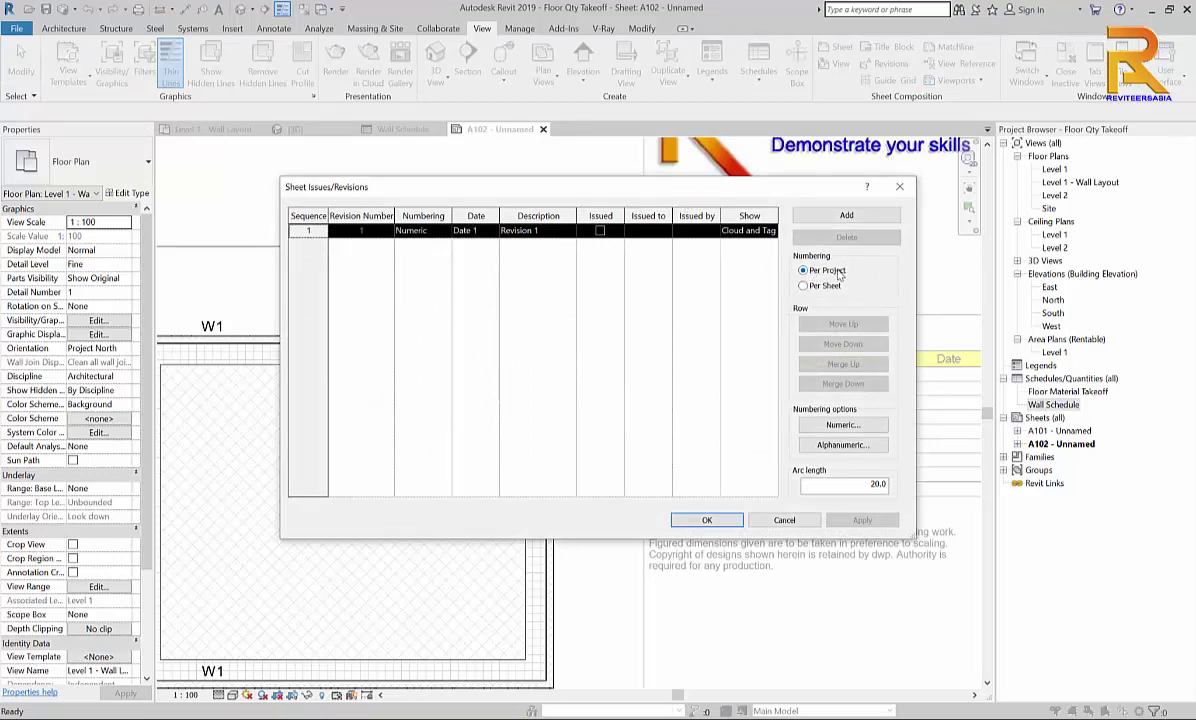
pyautogui.click(803, 286)
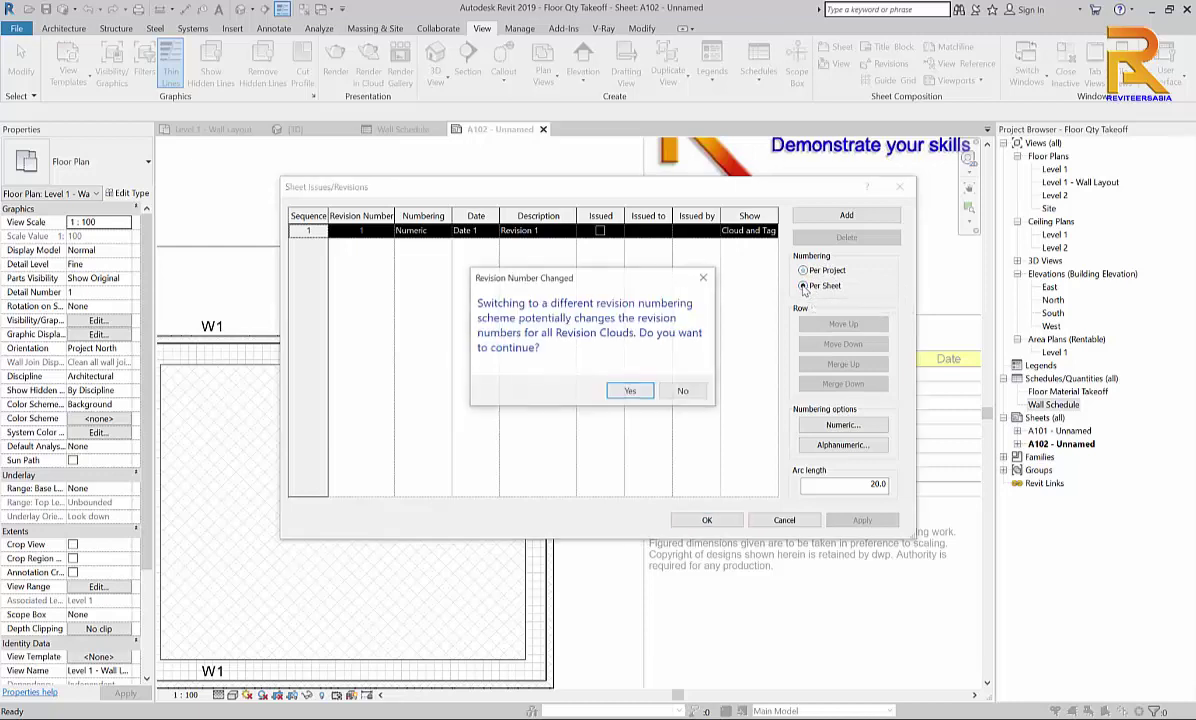
pyautogui.click(633, 391)
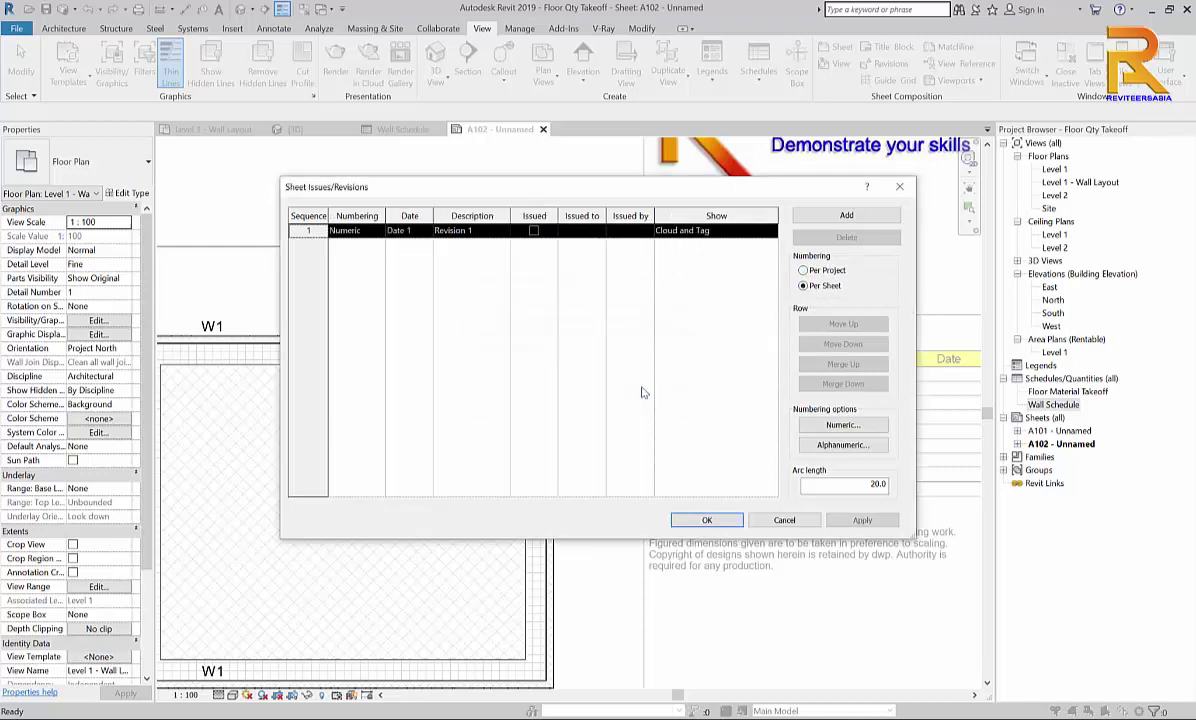
pyautogui.click(804, 271)
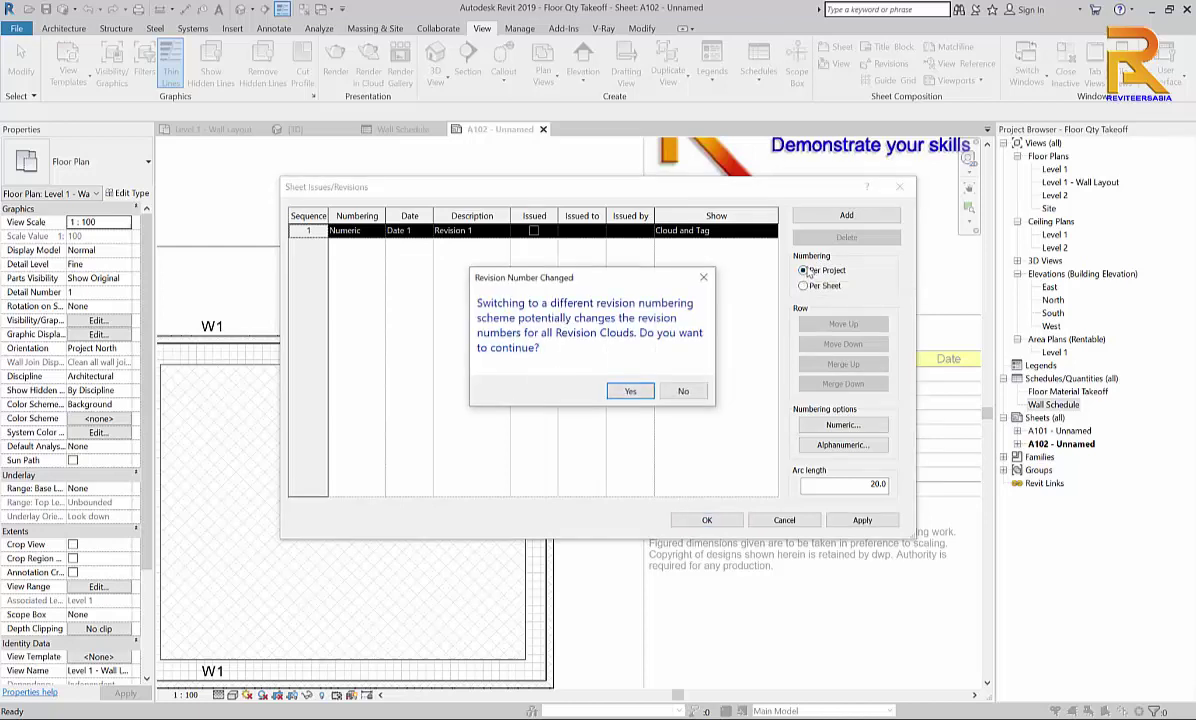
pyautogui.click(630, 391)
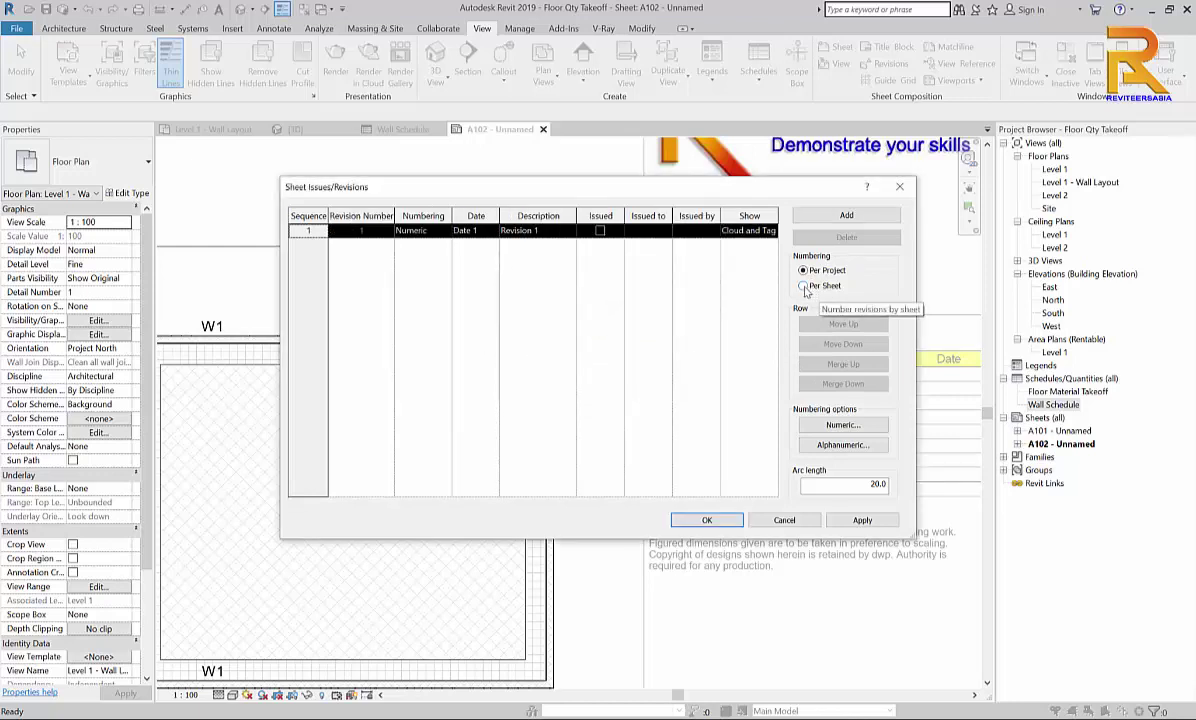
# Review the alphanumeric and numeric sequence options, then number revision 1 alphanumerically as A.
pyautogui.click(841, 446)
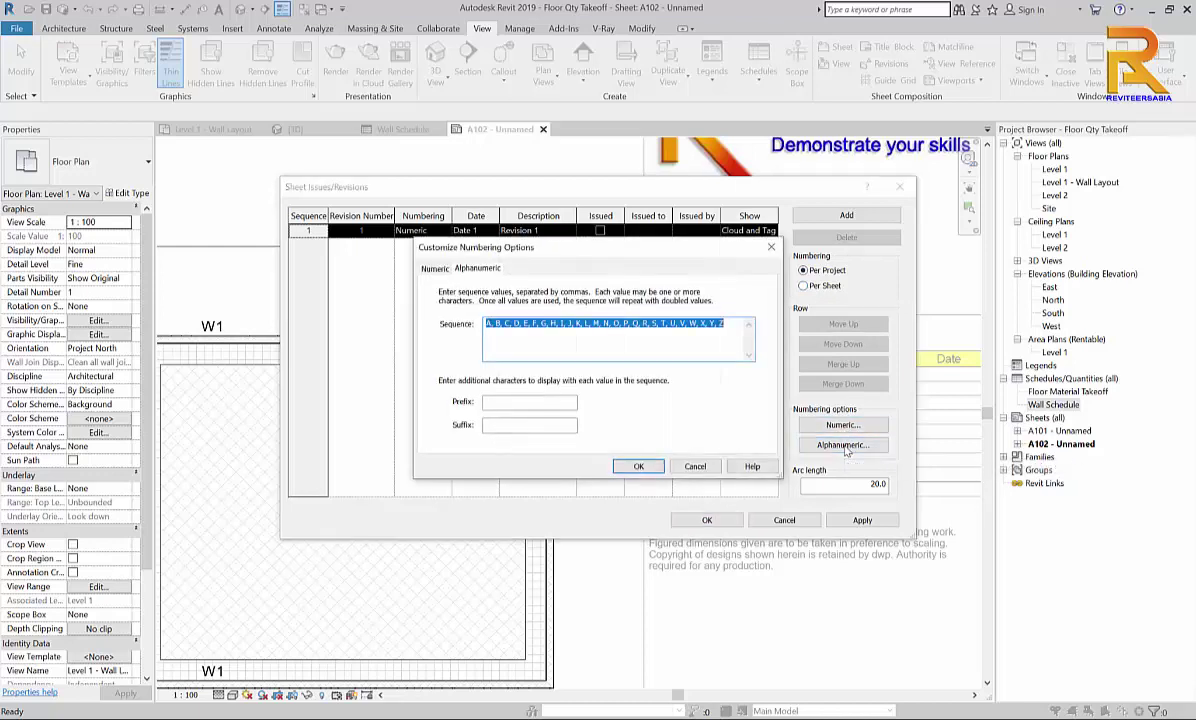
pyautogui.click(696, 467)
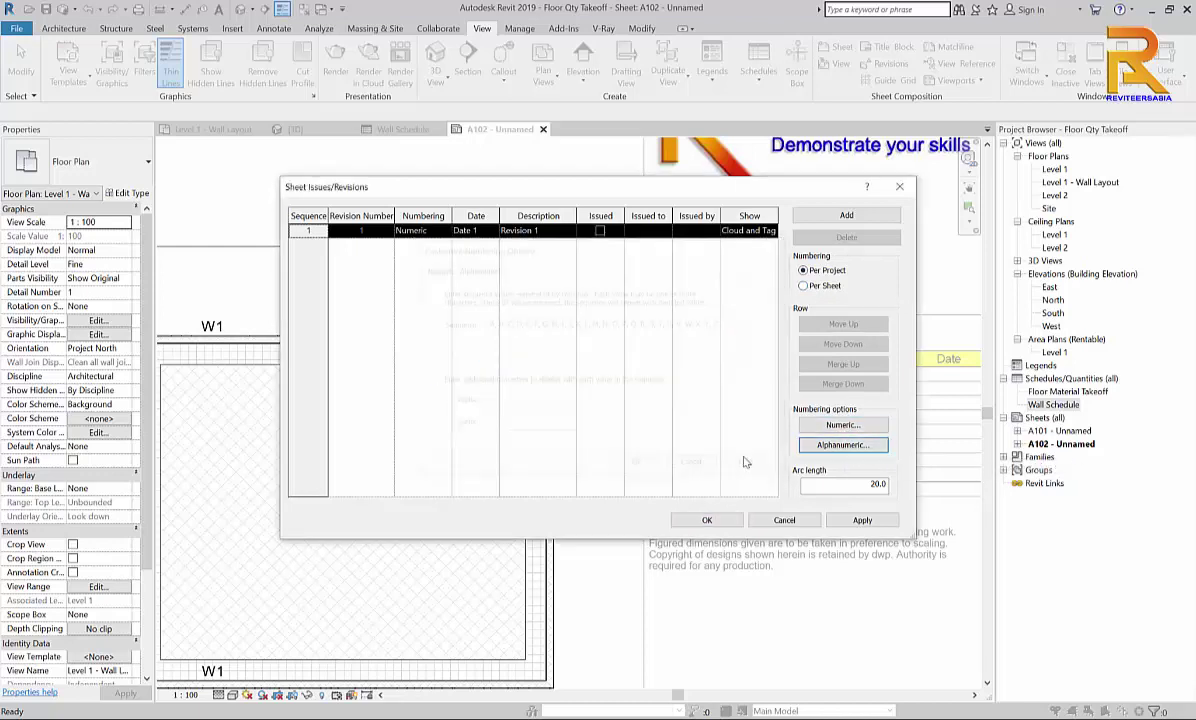
pyautogui.click(842, 425)
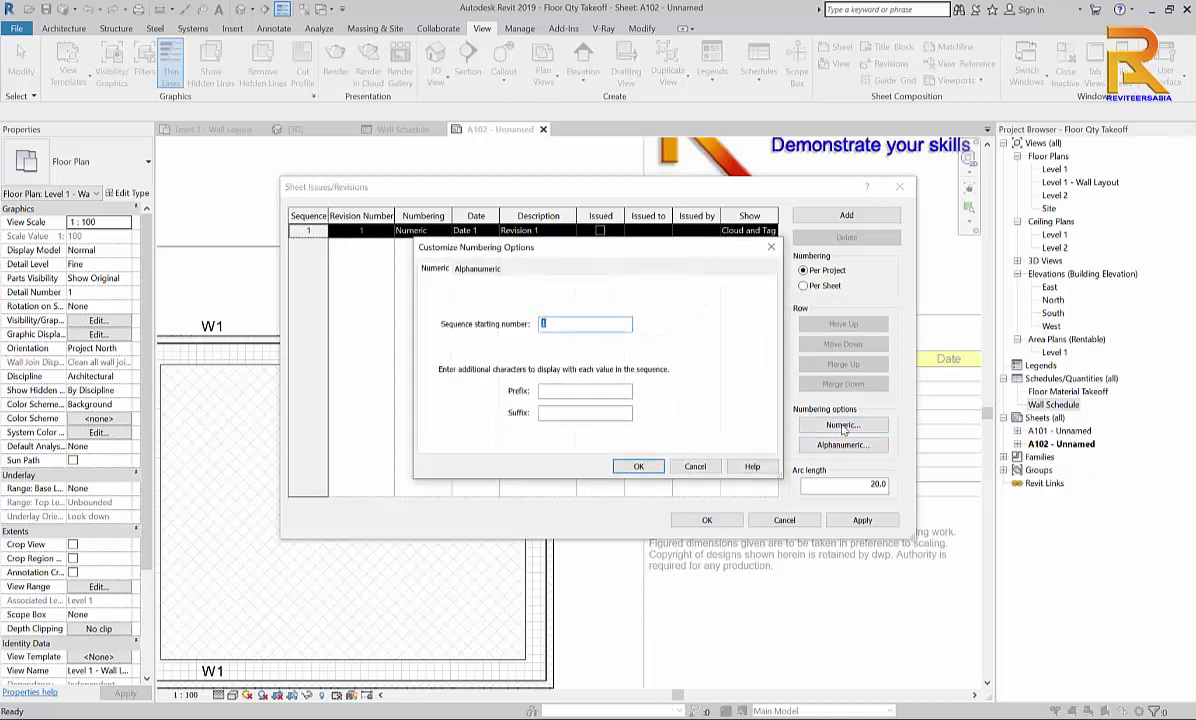
pyautogui.click(695, 467)
pyautogui.click(444, 232)
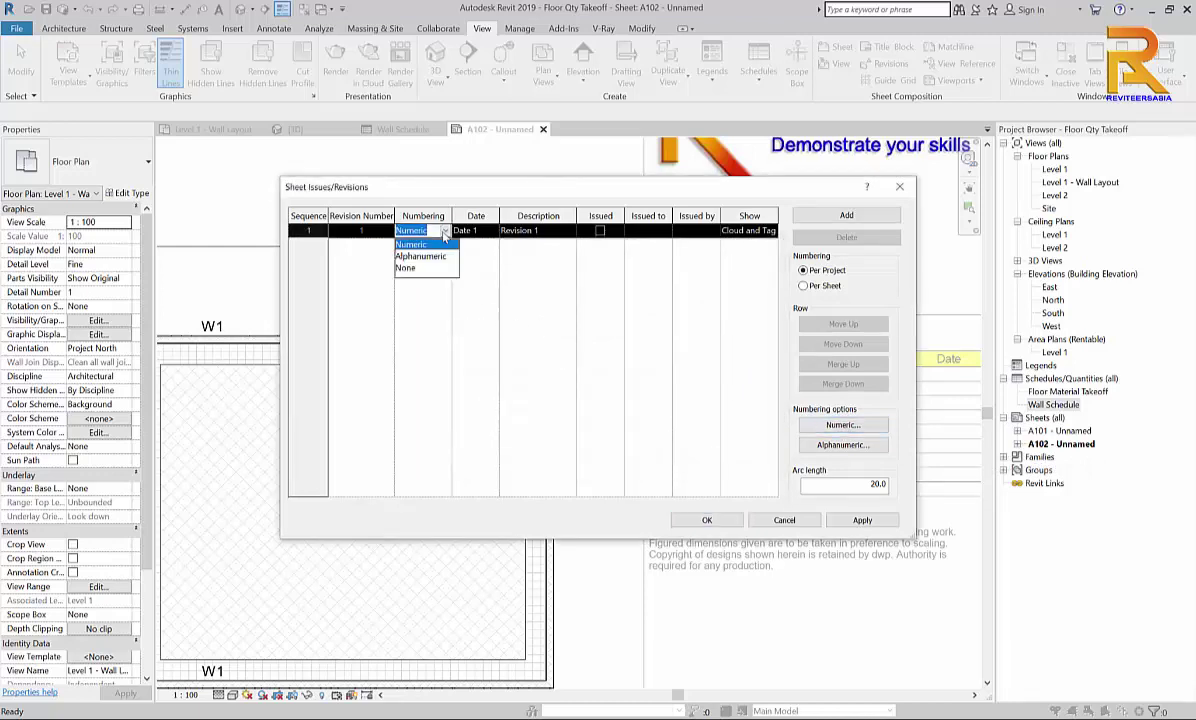
pyautogui.click(431, 257)
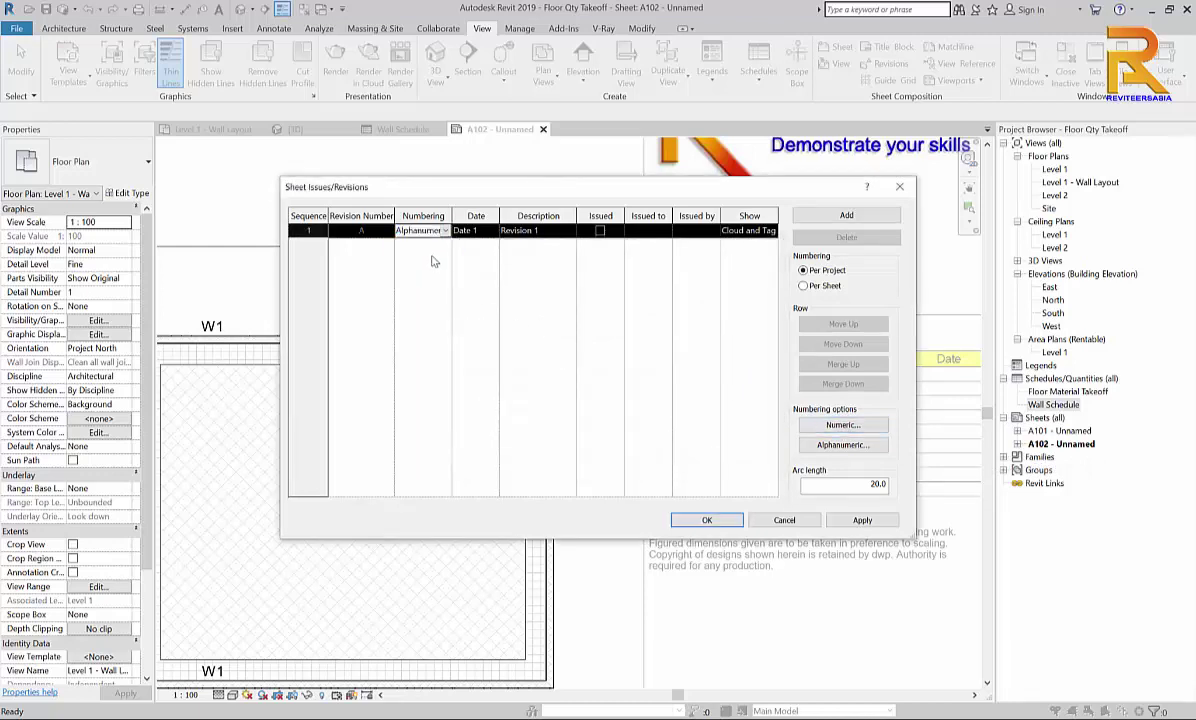
# Give revision 1 the date 09-08-20 and the description Additional Door.
pyautogui.click(478, 230)
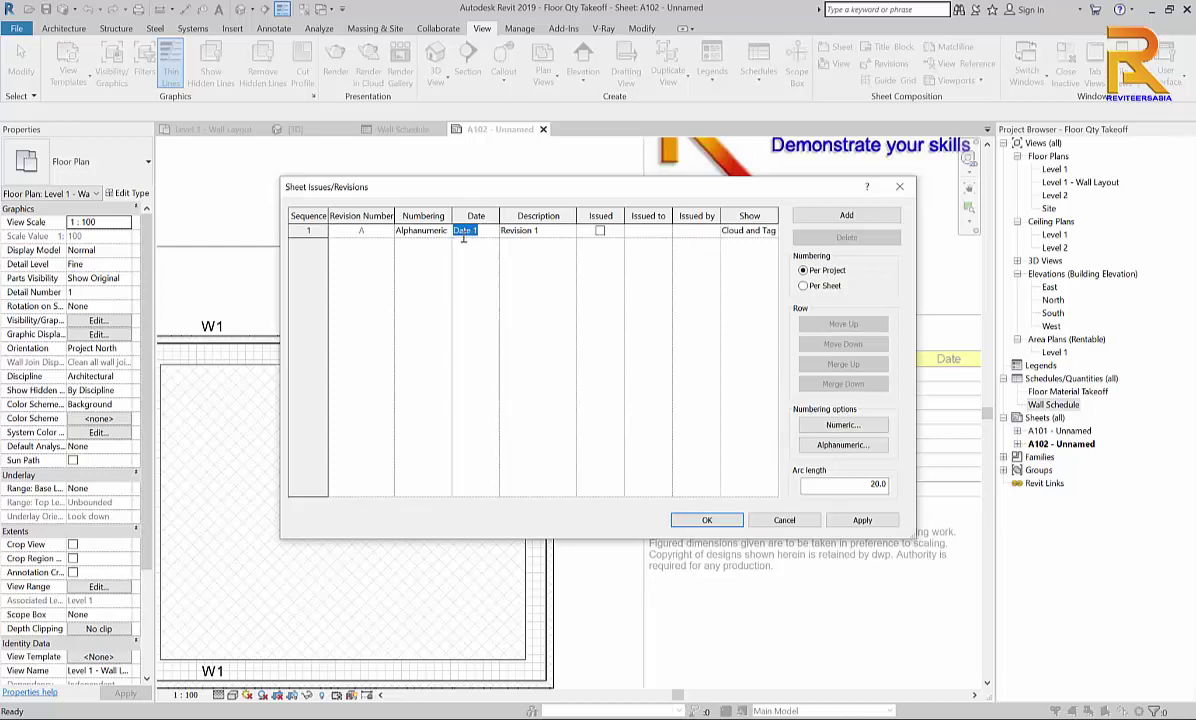
pyautogui.write('09-08-20')
pyautogui.moveTo(578, 214); pyautogui.dragTo(604, 214)
pyautogui.click(572, 231)
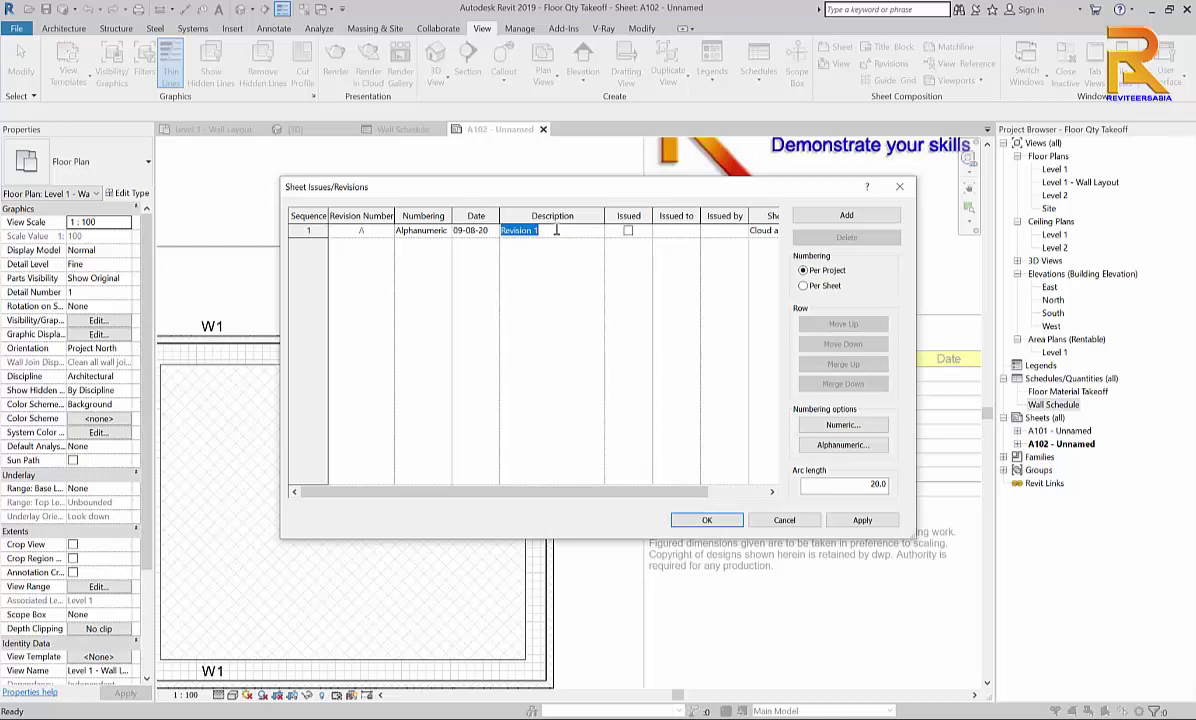
pyautogui.write('a')
pyautogui.press('BackSpace')
pyautogui.press('BackSpace')
pyautogui.press('BackSpace')
pyautogui.press('BackSpace')
pyautogui.press('BackSpace')
pyautogui.press('BackSpace')
# Close the revisions dialog and draw a rectangular revision cloud around the new door in wall W1.
pyautogui.click(708, 521)
pyautogui.moveTo(695, 372); pyautogui.dragTo(648, 385, button='middle')
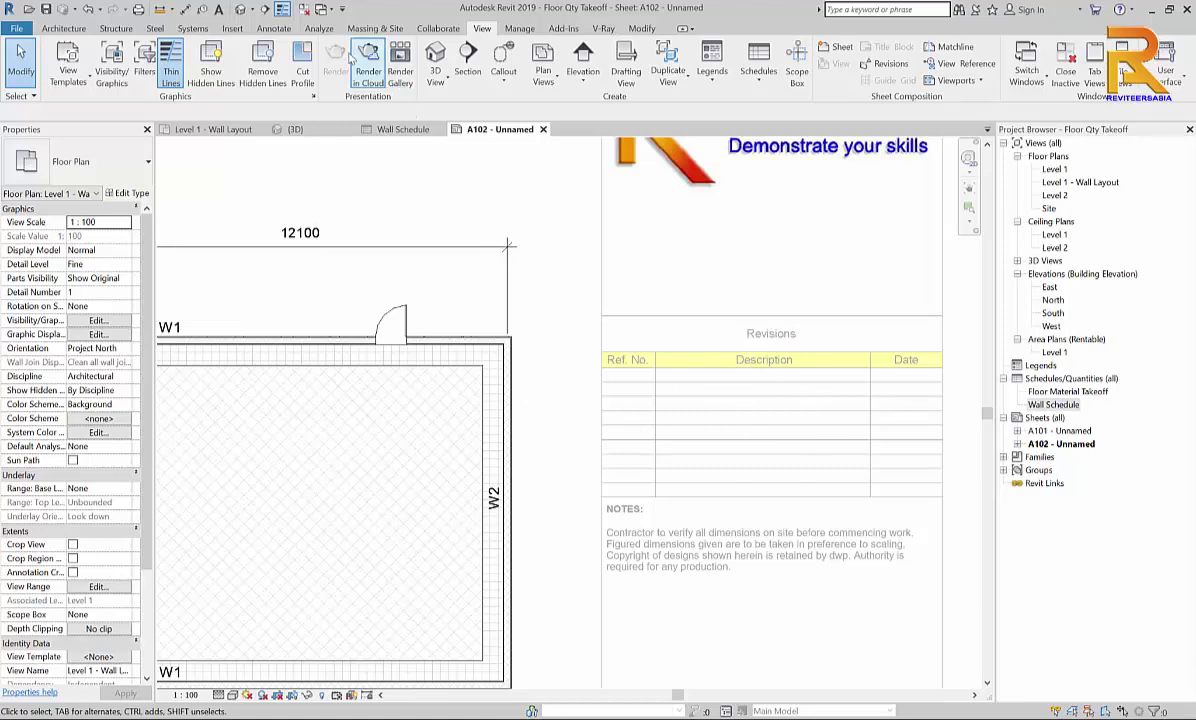
pyautogui.click(283, 30)
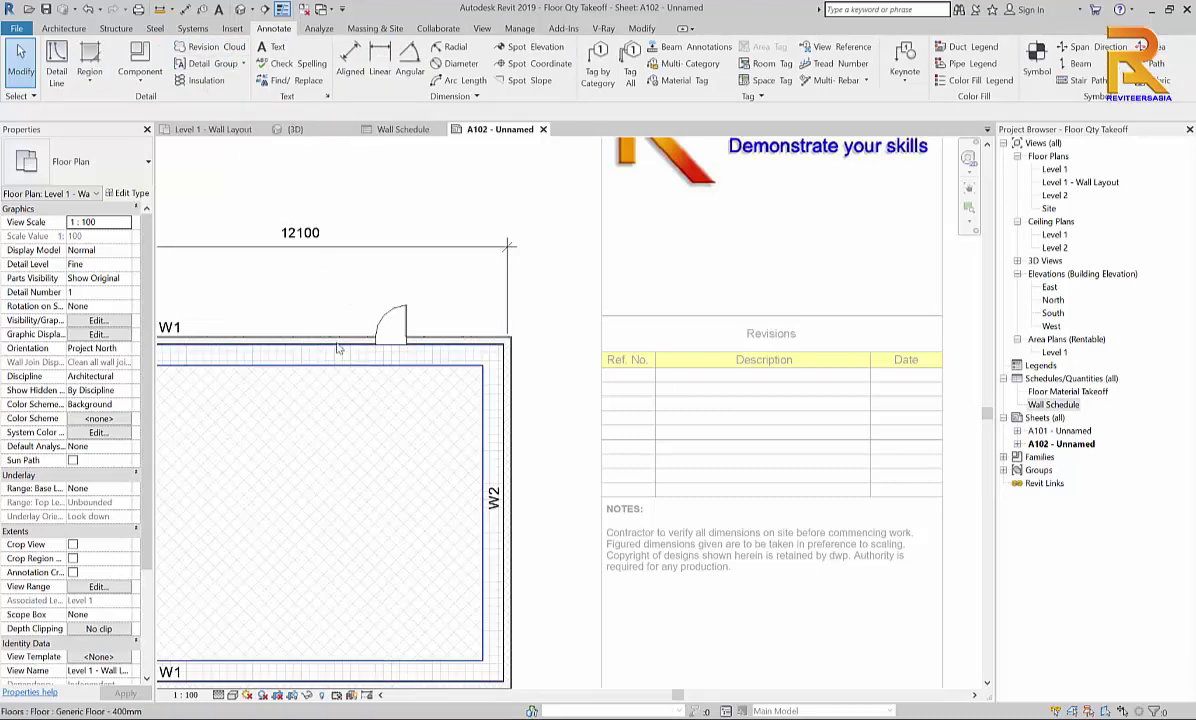
pyautogui.click(207, 47)
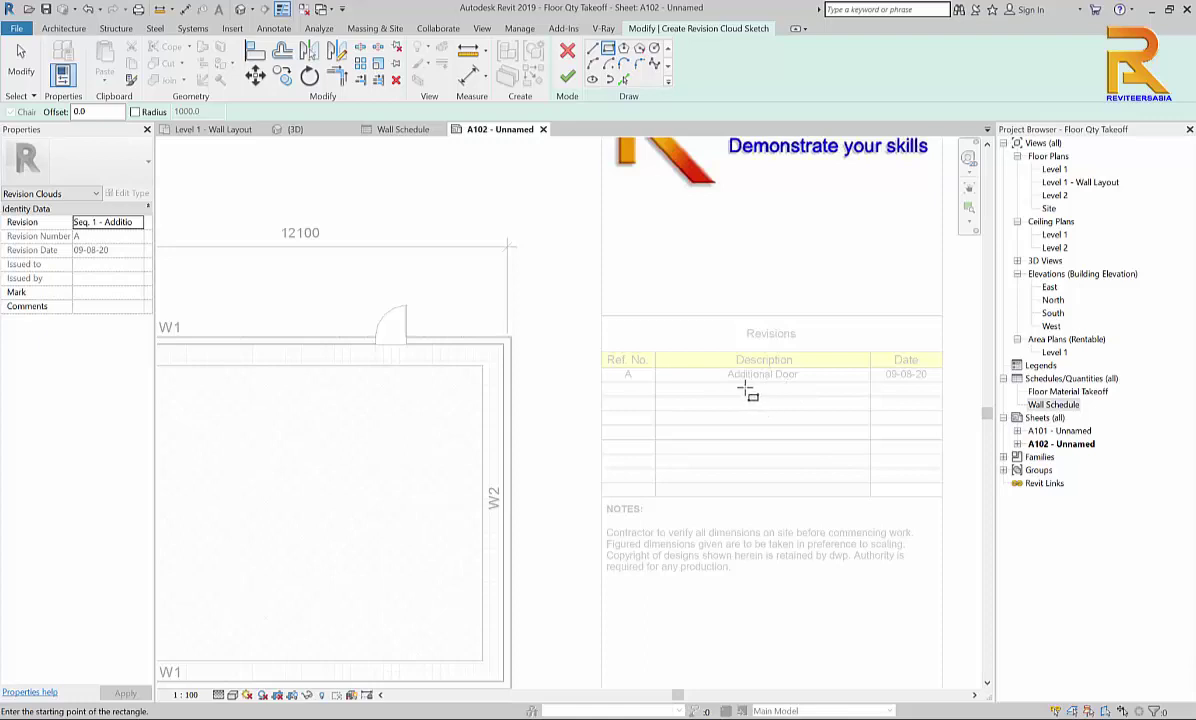
pyautogui.click(341, 285)
pyautogui.click(452, 367)
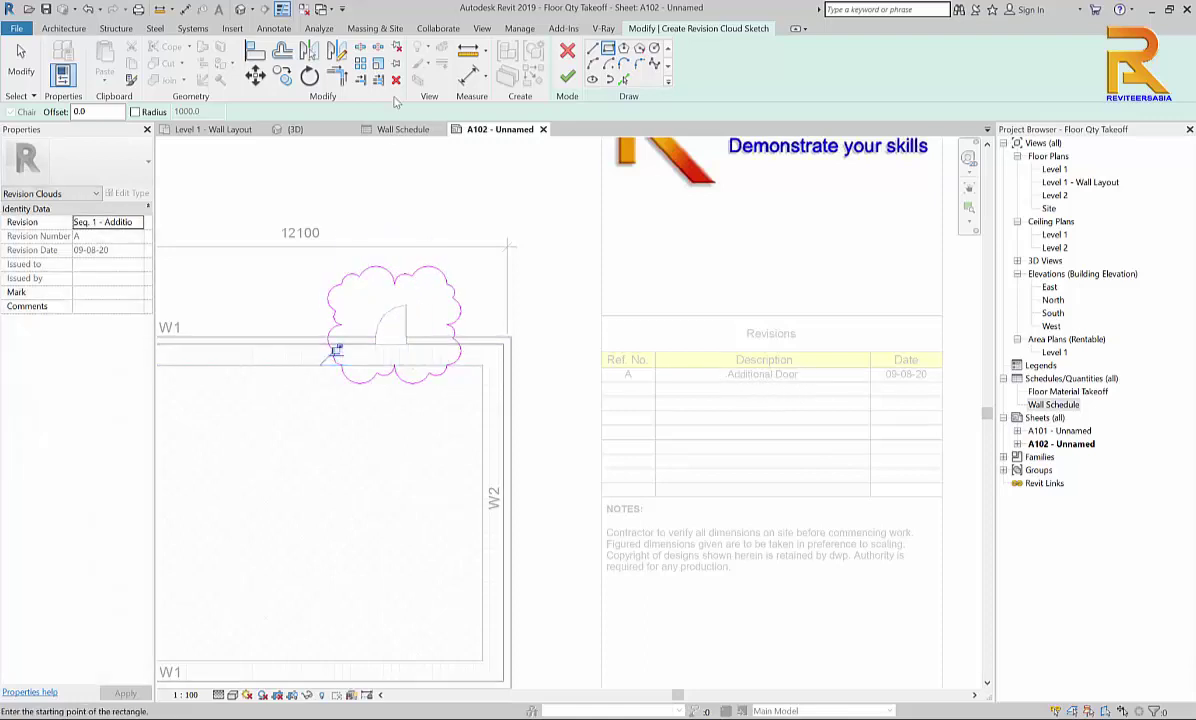
pyautogui.click(567, 77)
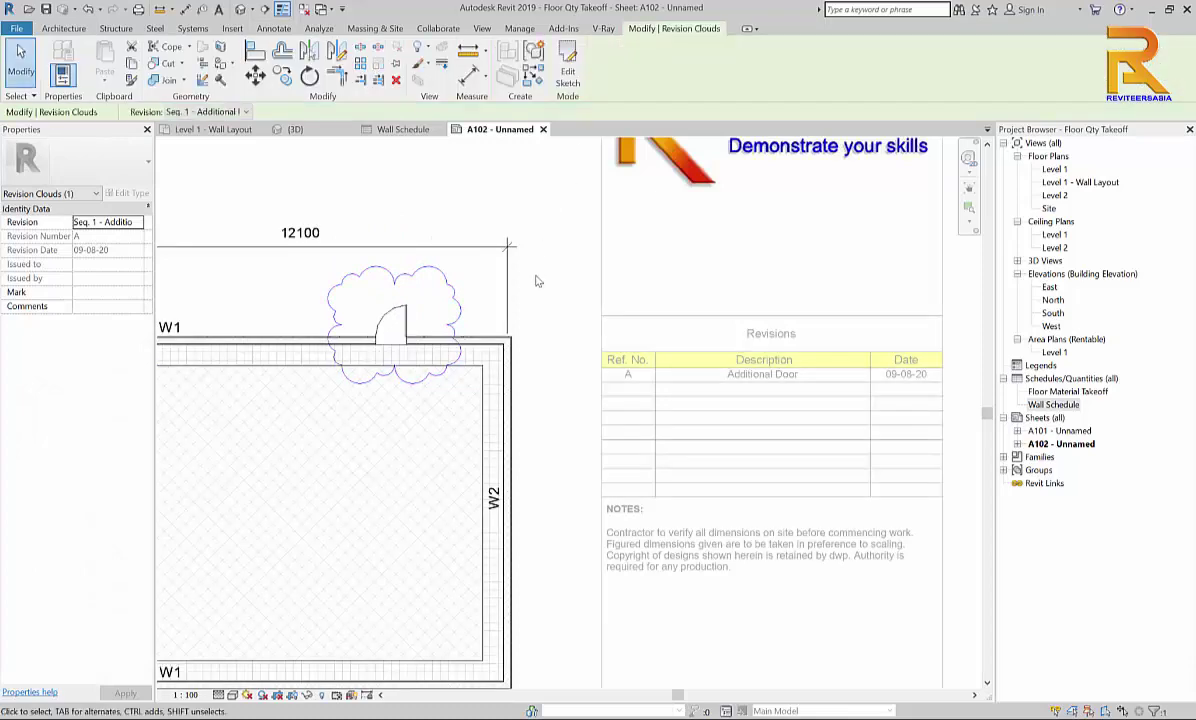
pyautogui.click(477, 195)
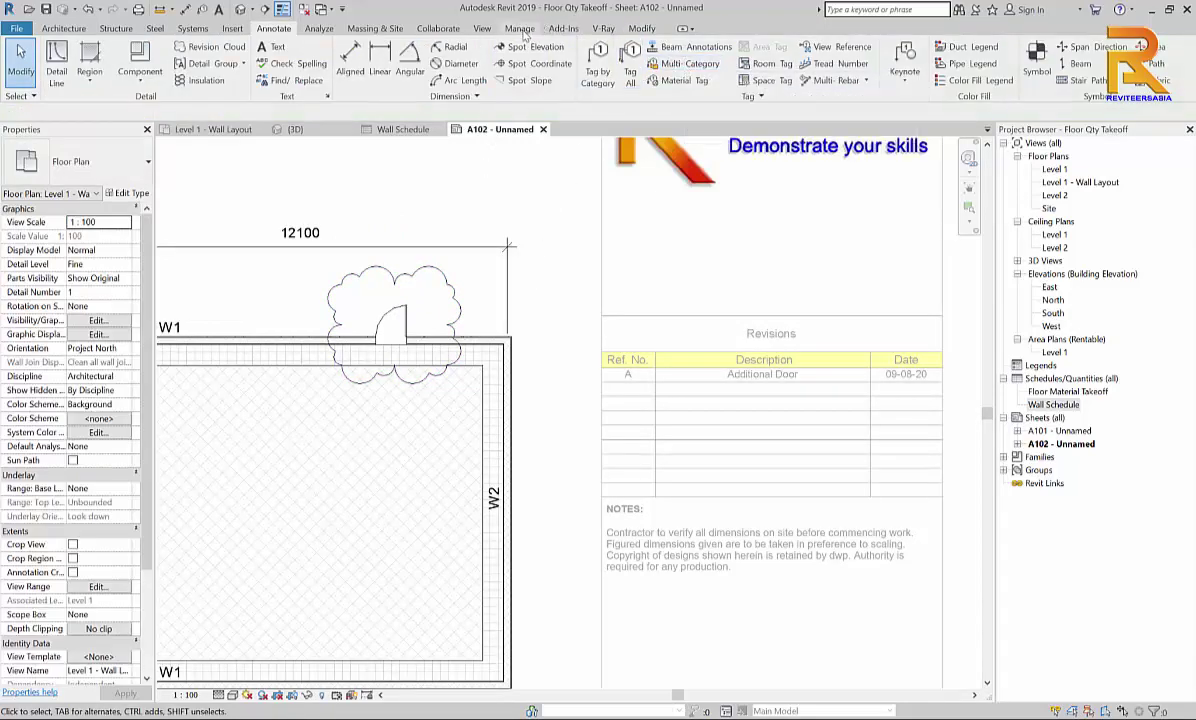
# Tag the revision cloud horizontally with its revision letter A.
pyautogui.click(598, 62)
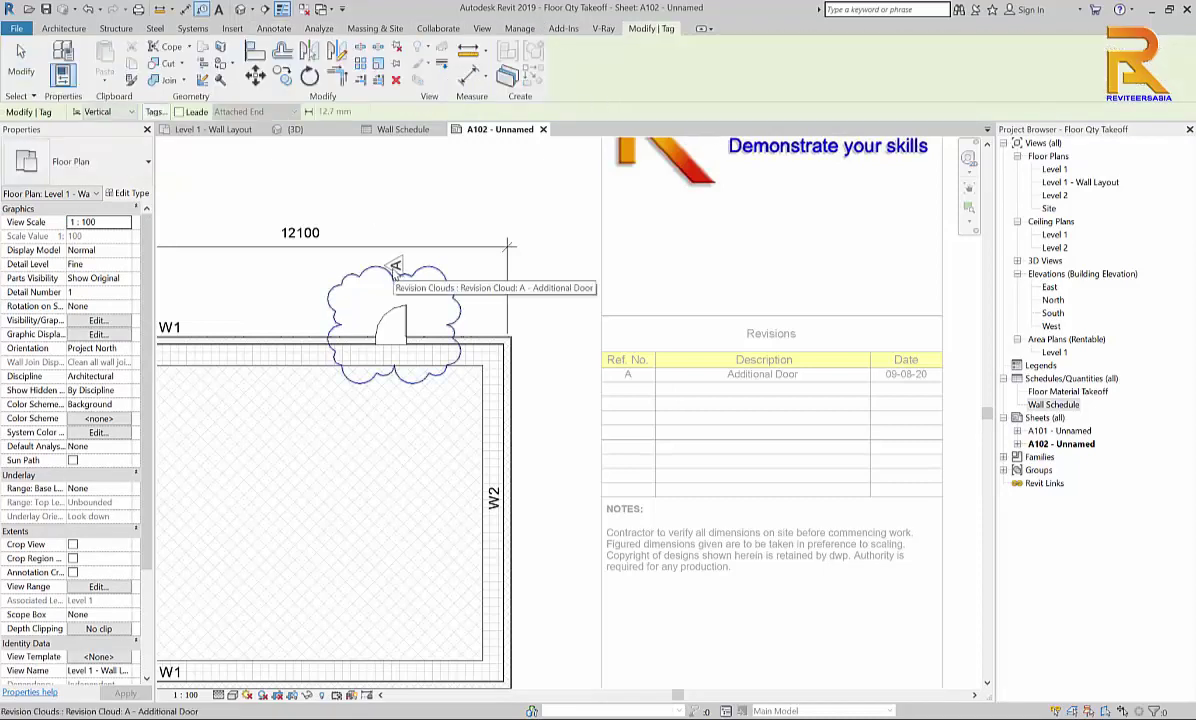
pyautogui.press('space')
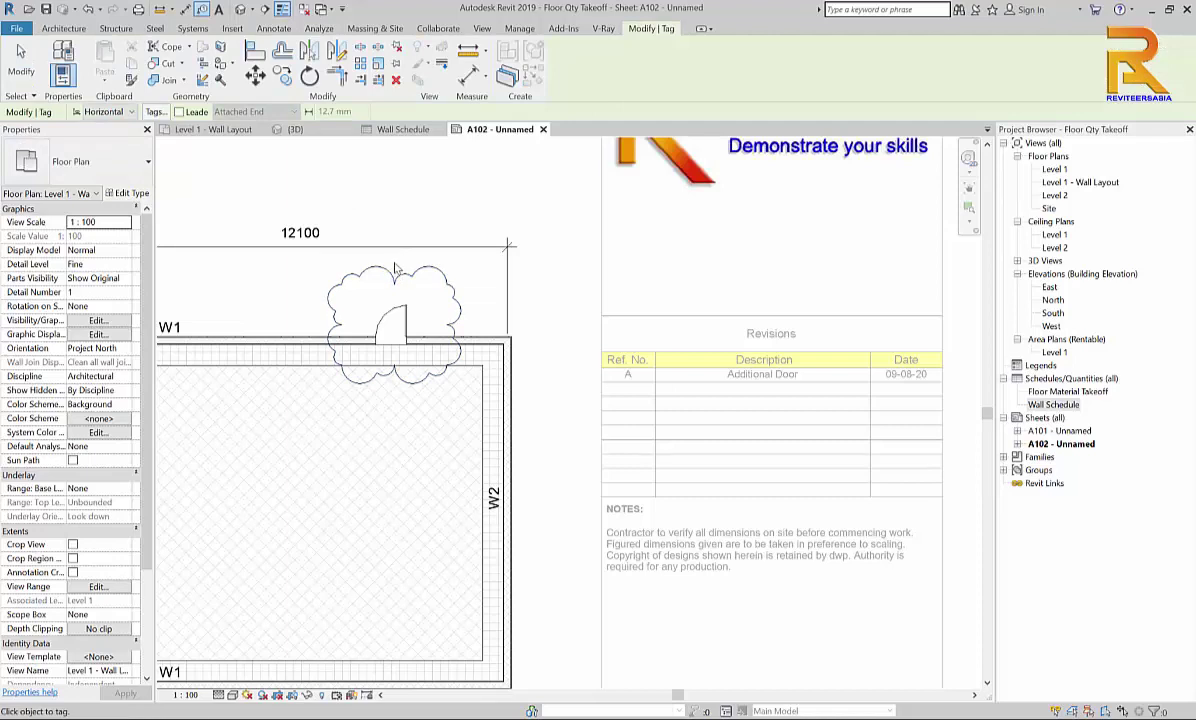
pyautogui.click(394, 265)
# Deactivate the plan viewport and pan around sheet A102 to review the Revisions table.
pyautogui.rightClick(248, 288)
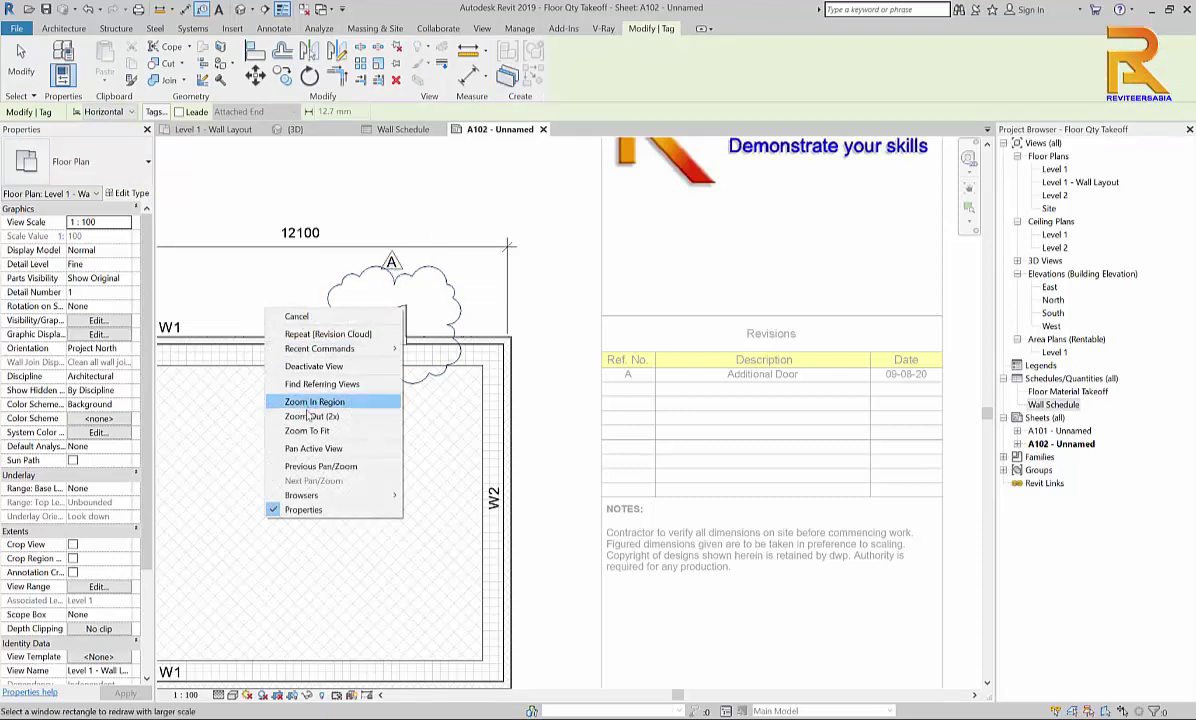
pyautogui.click(318, 367)
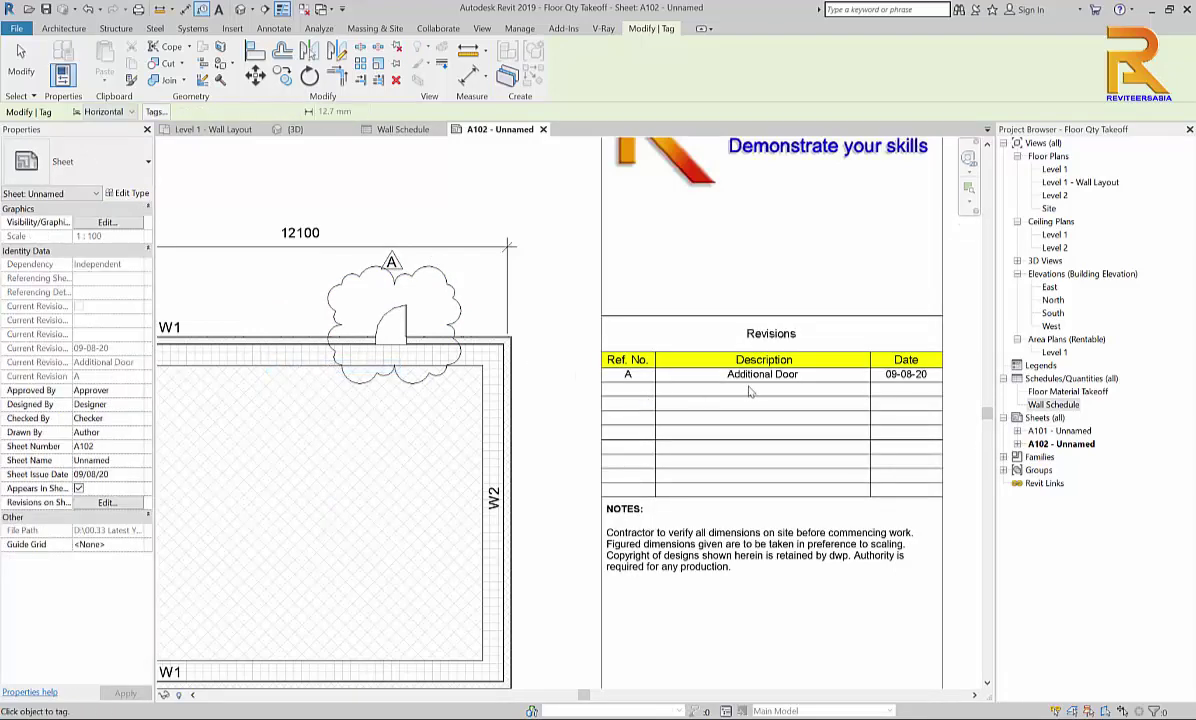
pyautogui.scroll(3, 753, 390)
pyautogui.moveTo(753, 390); pyautogui.dragTo(703, 378, button='middle')
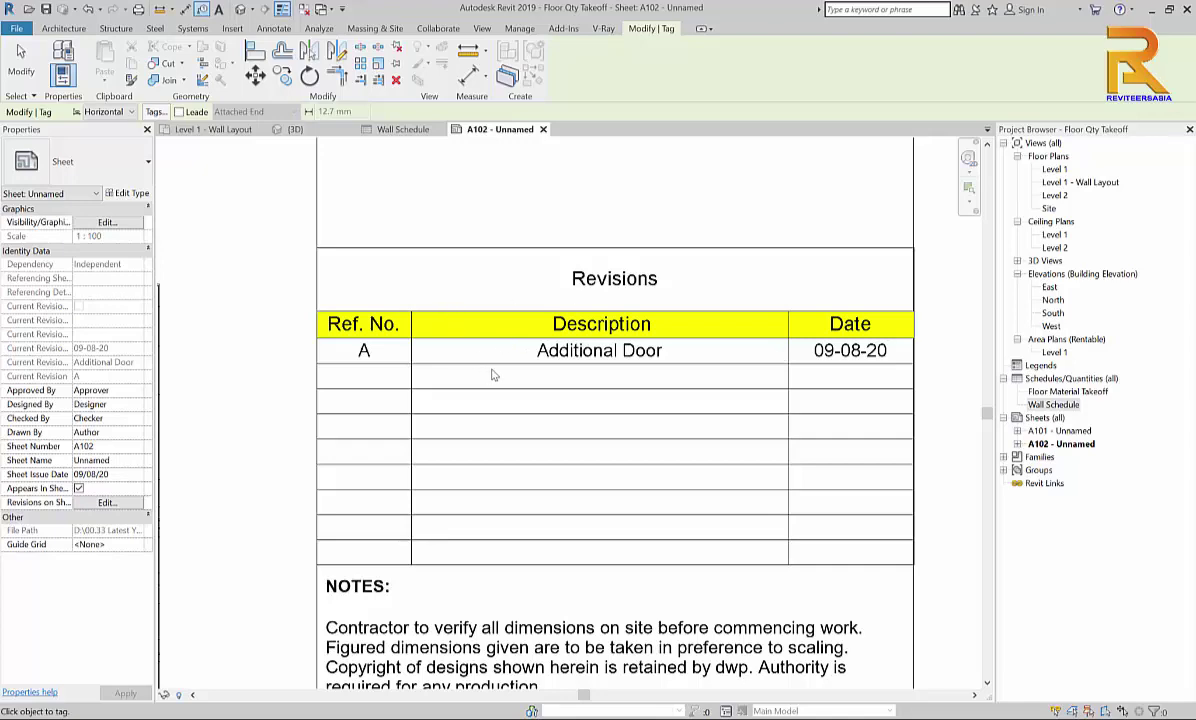
pyautogui.scroll(-3, 492, 374)
pyautogui.moveTo(480, 379); pyautogui.dragTo(694, 369, button='middle')
pyautogui.moveTo(471, 407); pyautogui.dragTo(569, 353, button='middle')
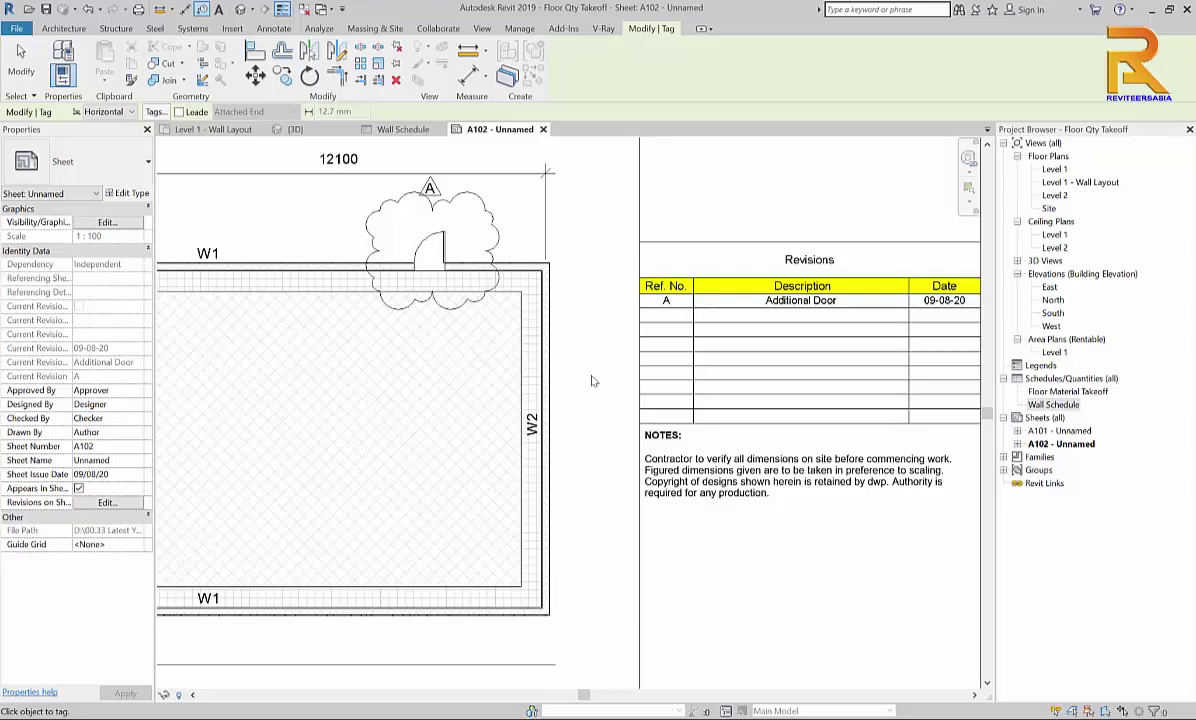
pyautogui.moveTo(558, 435); pyautogui.dragTo(609, 374, button='middle')
pyautogui.scroll(-2, 609, 374)
pyautogui.scroll(1, 530, 379)
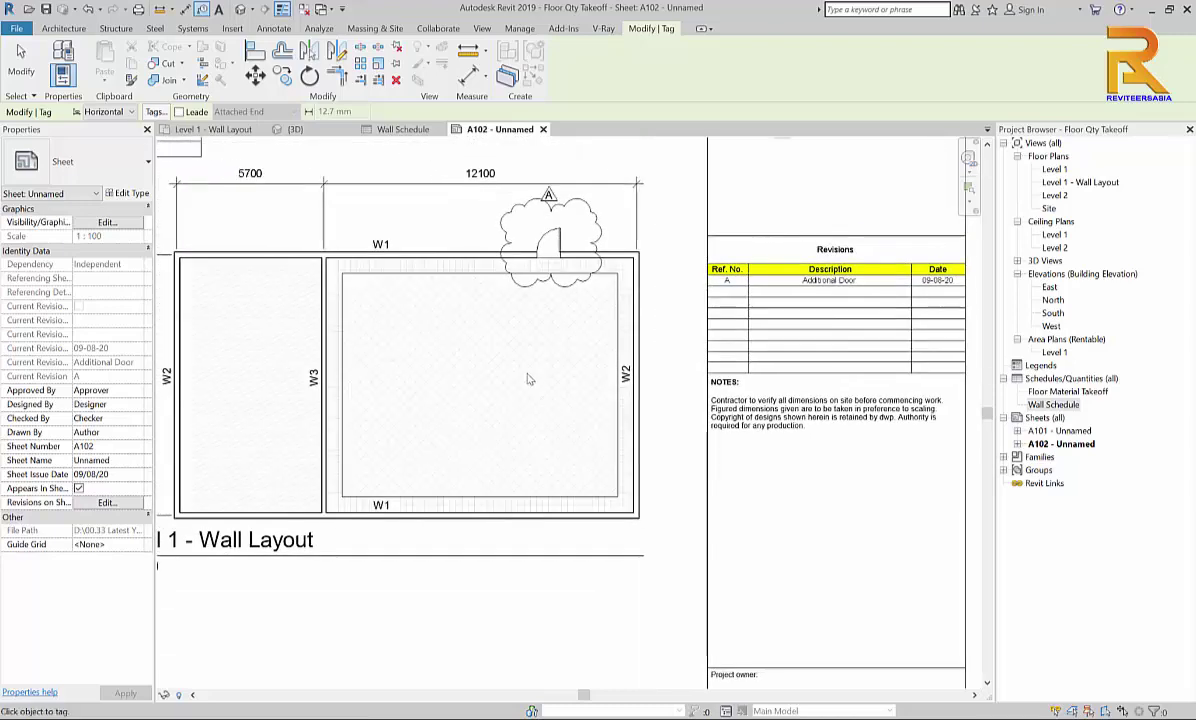
pyautogui.click(60, 29)
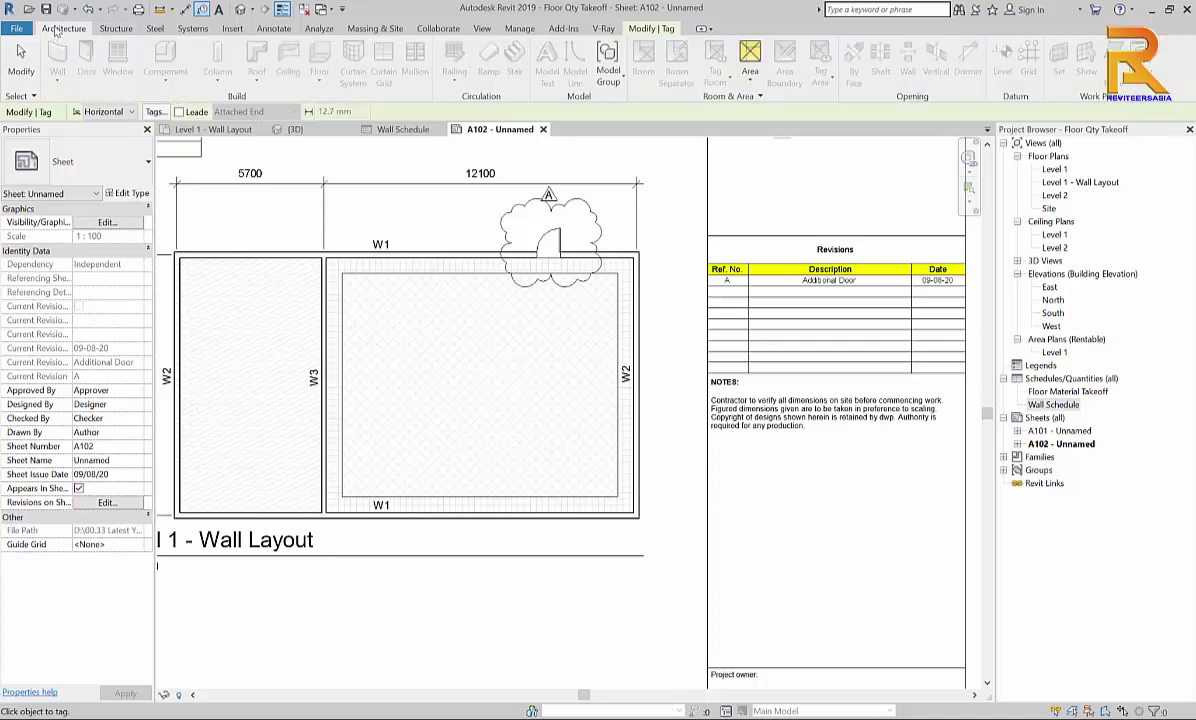
# Activate the plan and place an M_Window-Double-Hung 750 x 1200mm window in the bottom W1 wall.
pyautogui.press('Escape')
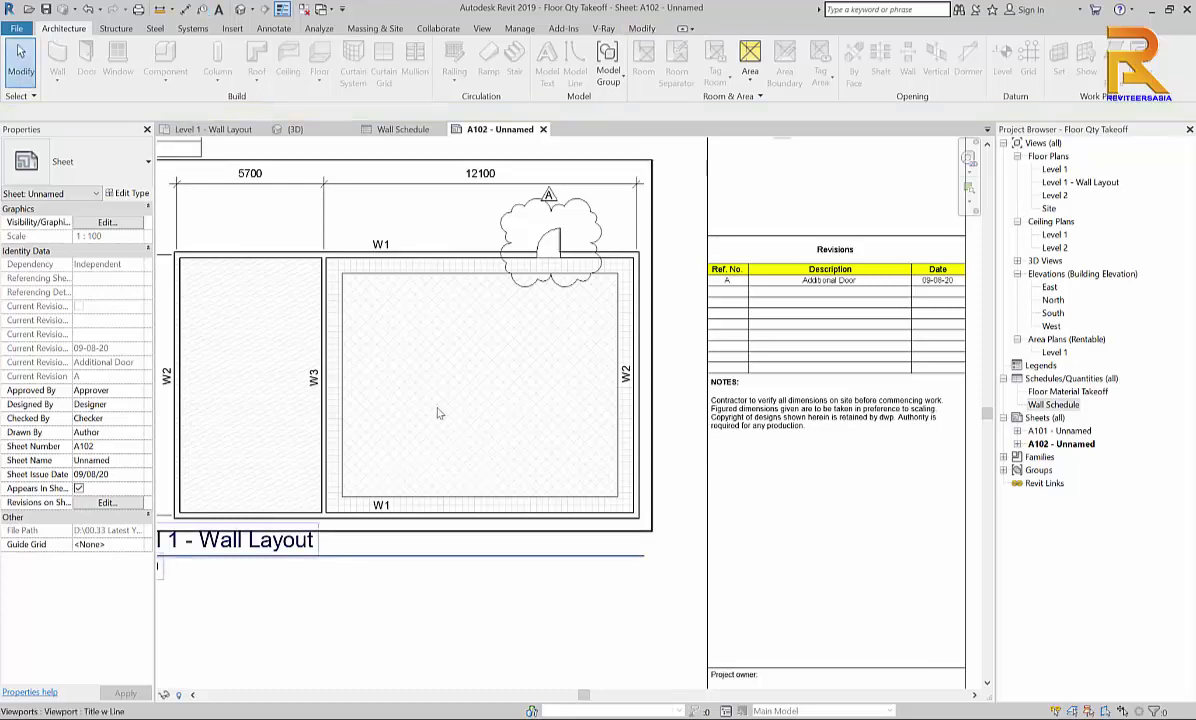
pyautogui.rightClick(396, 353)
pyautogui.click(435, 414)
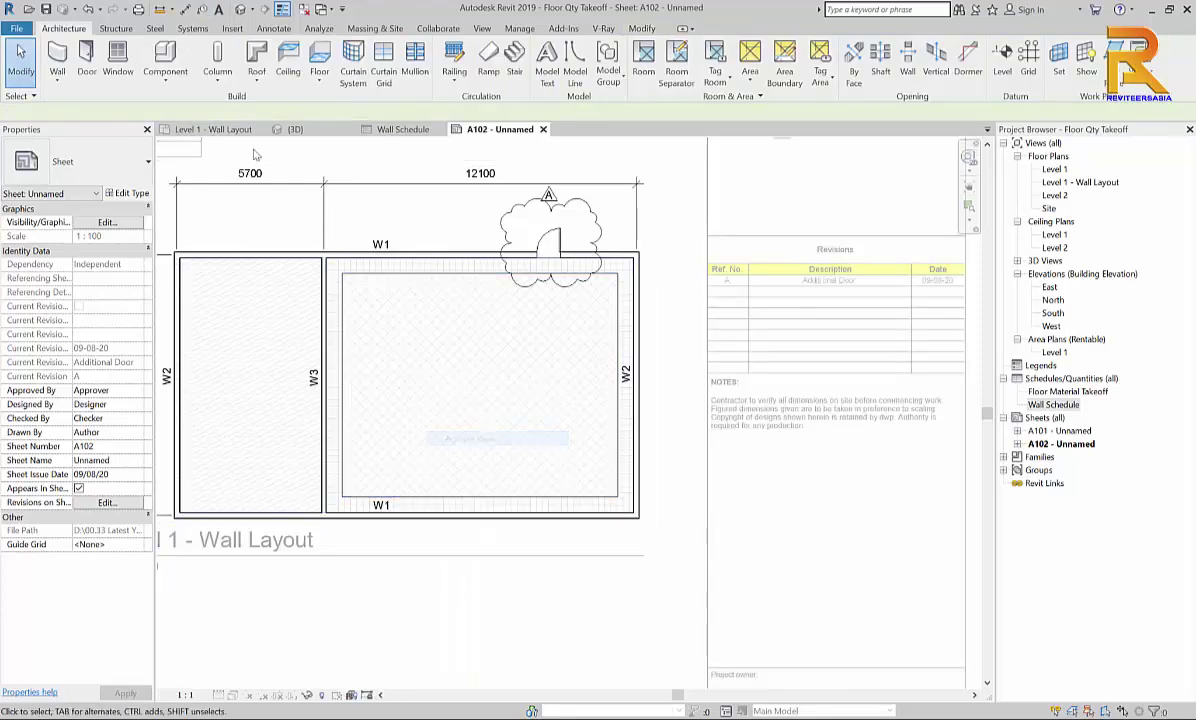
pyautogui.click(117, 58)
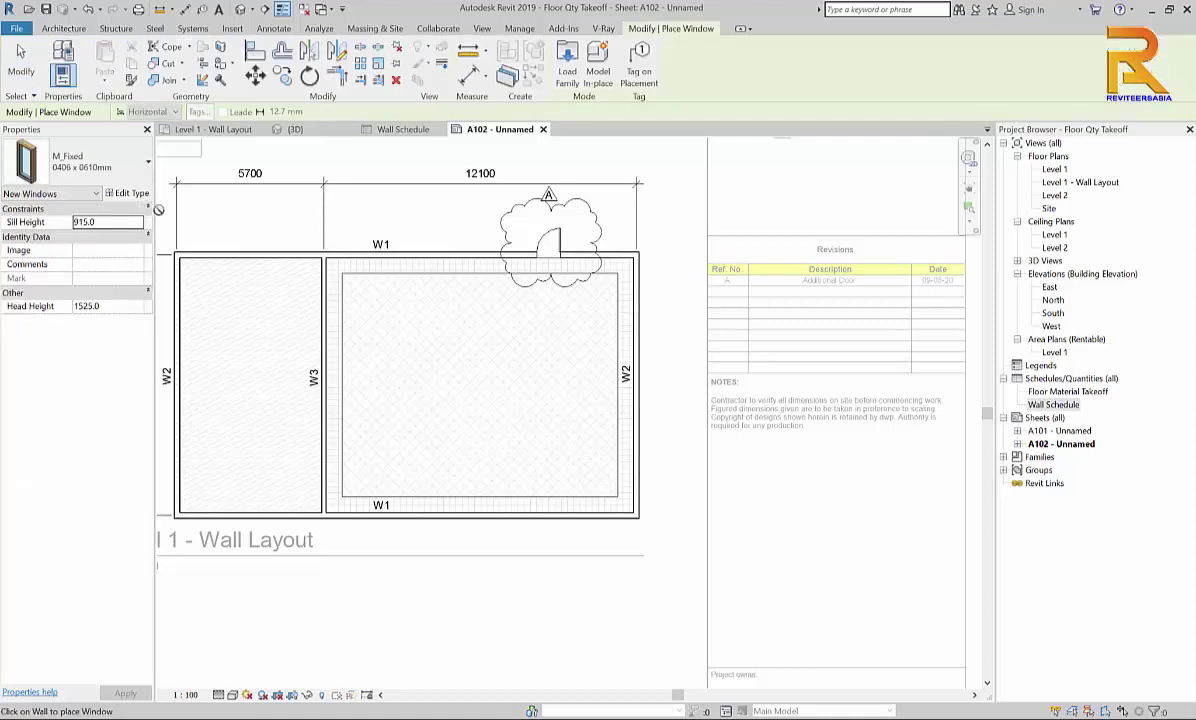
pyautogui.click(85, 160)
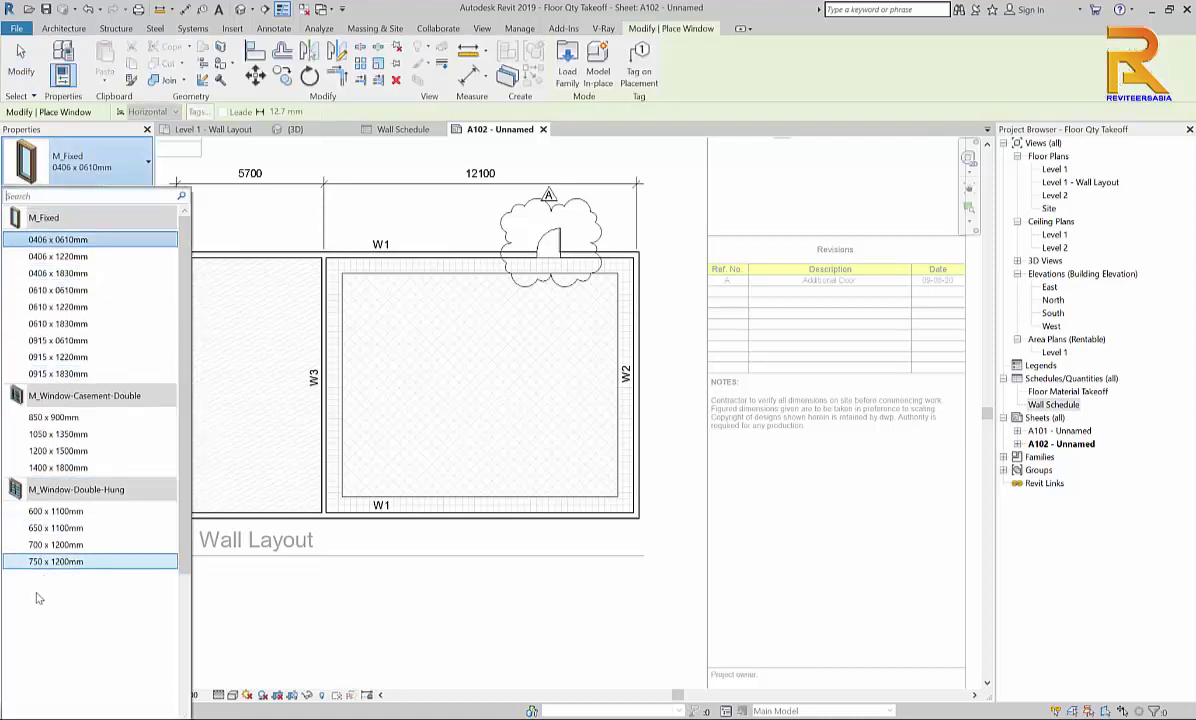
pyautogui.click(50, 562)
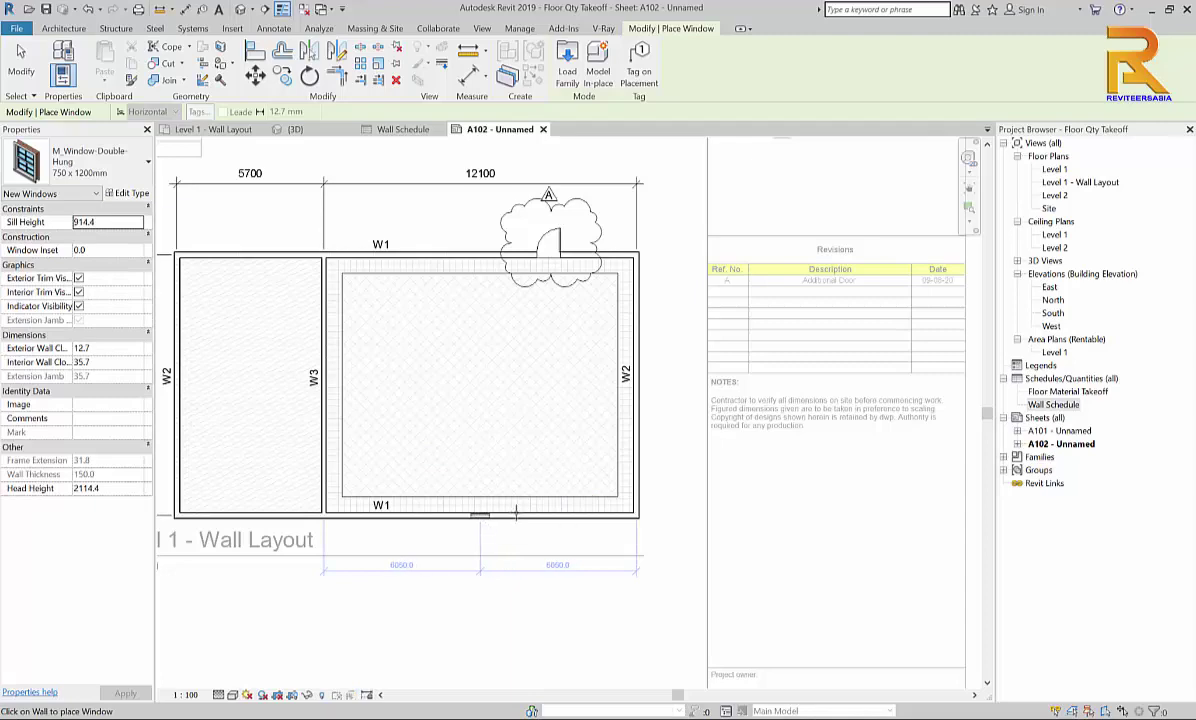
pyautogui.click(527, 513)
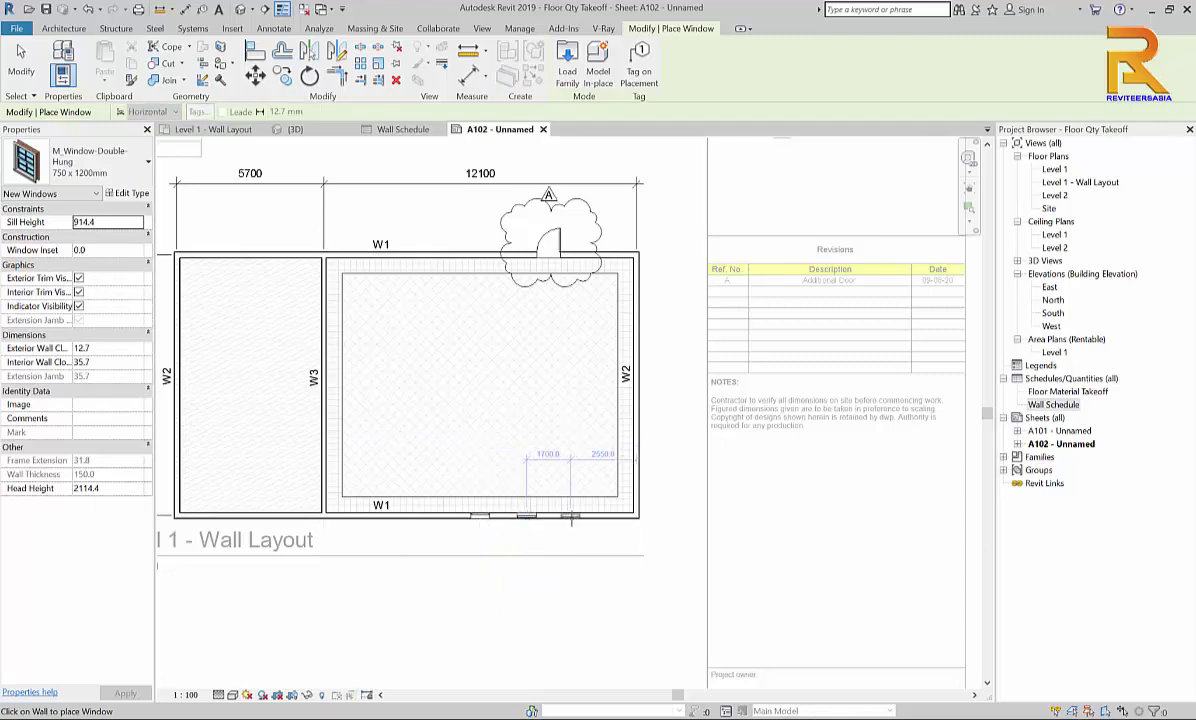
pyautogui.press('Escape')
pyautogui.scroll(4, 556, 525)
pyautogui.click(490, 499)
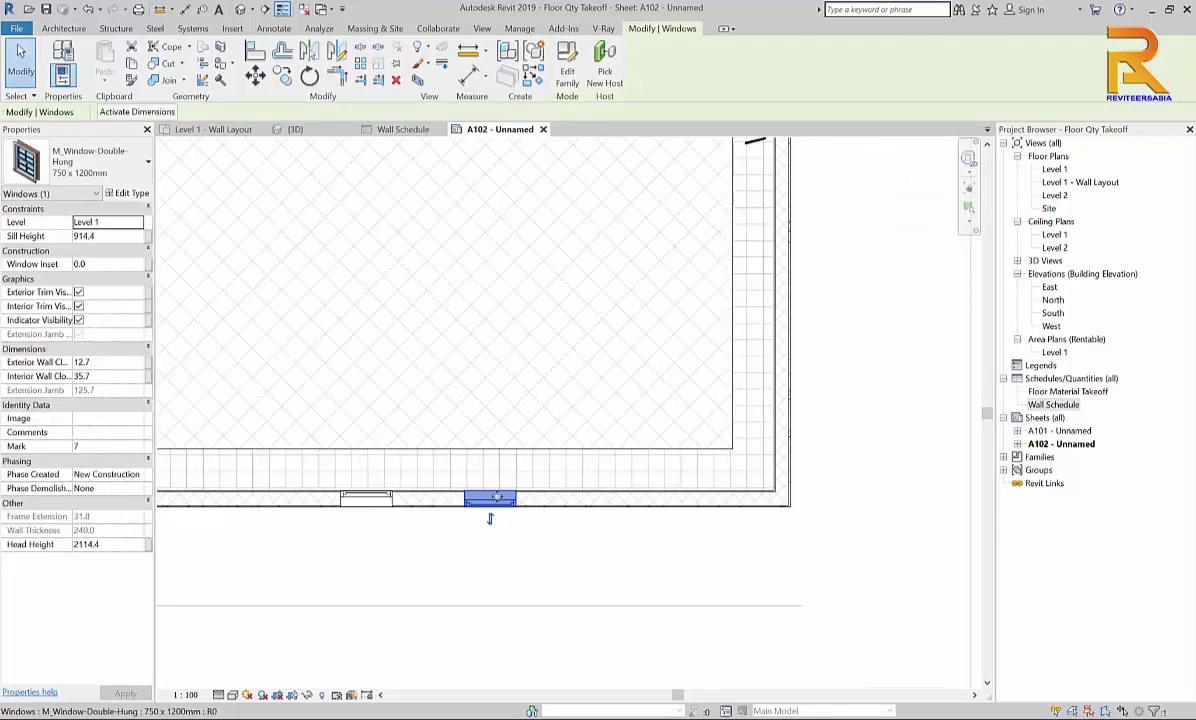
# Deselect the new window and browse the ribbon tabs, settling on the View tab.
pyautogui.click(520, 551)
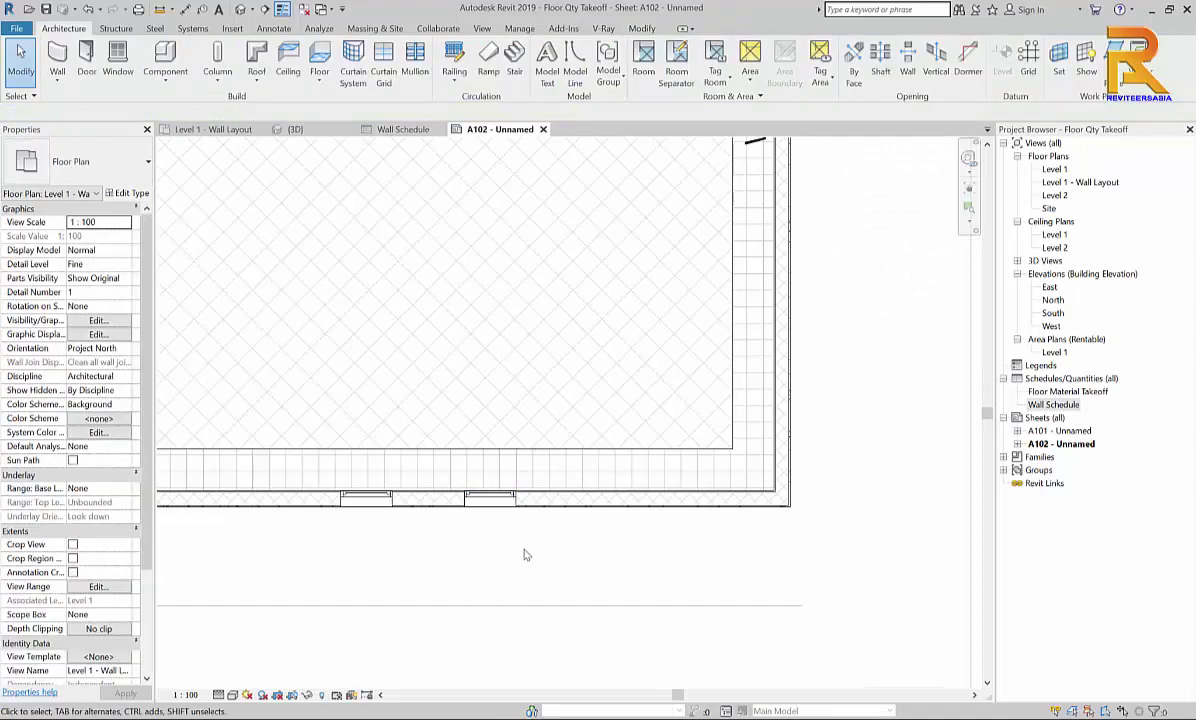
pyautogui.scroll(-2, 522, 551)
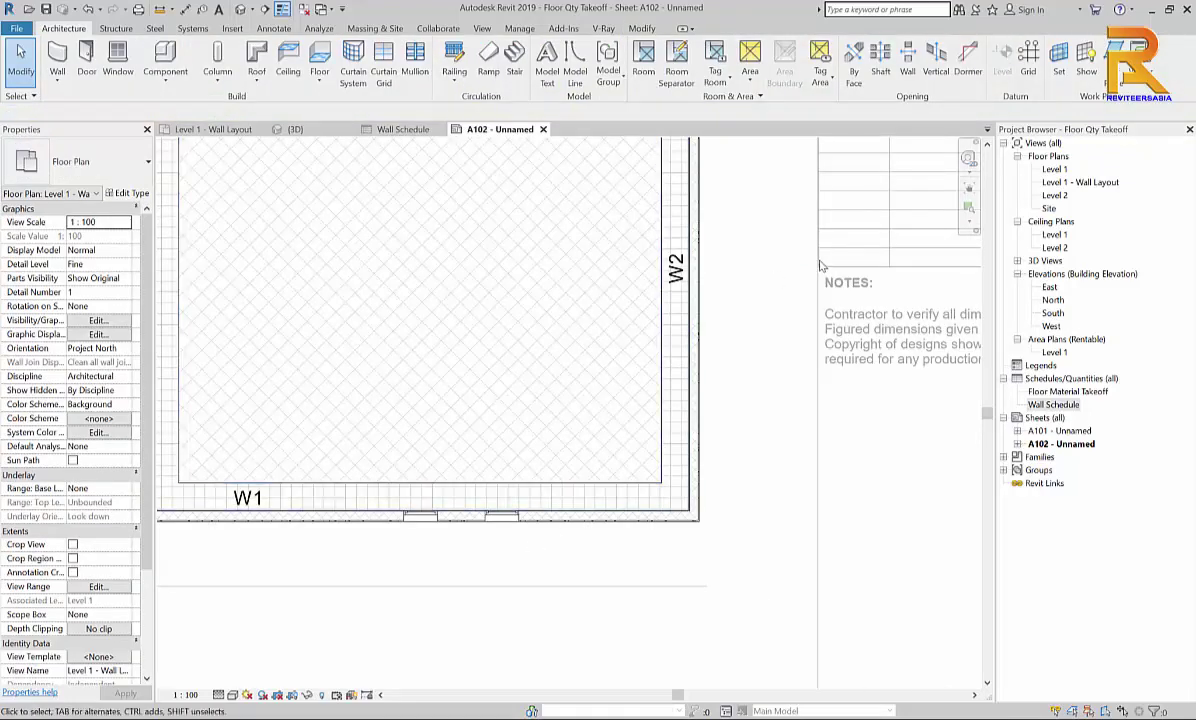
pyautogui.click(519, 29)
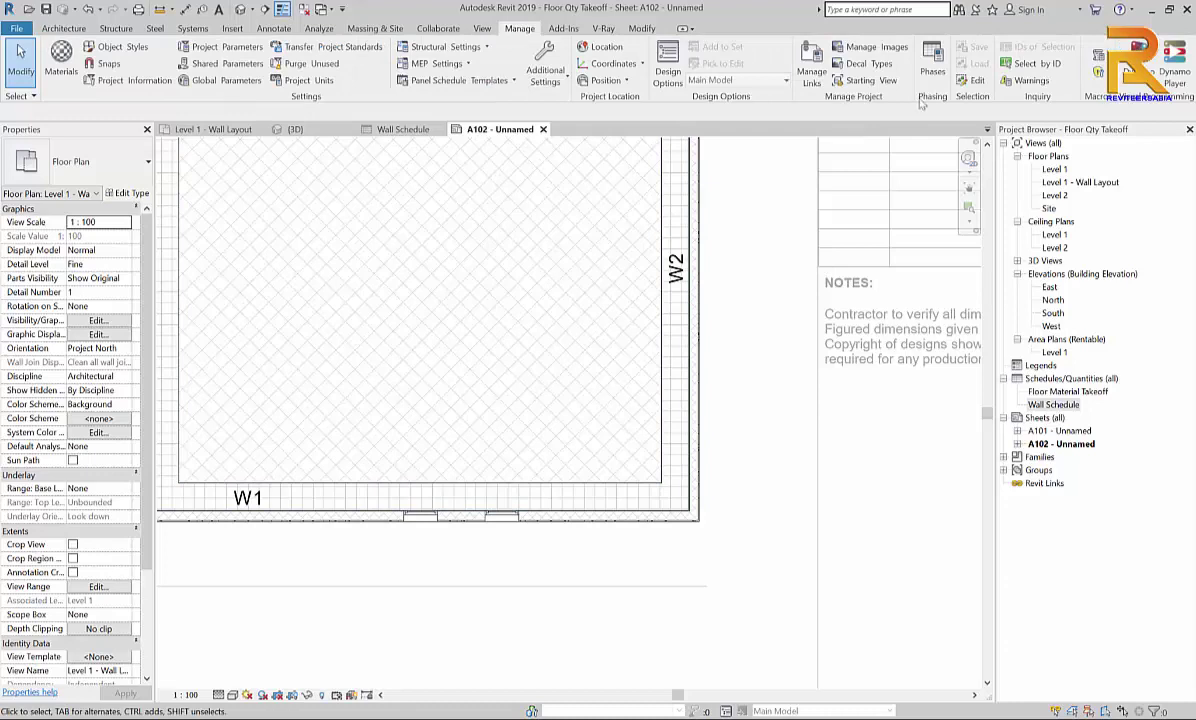
pyautogui.click(641, 28)
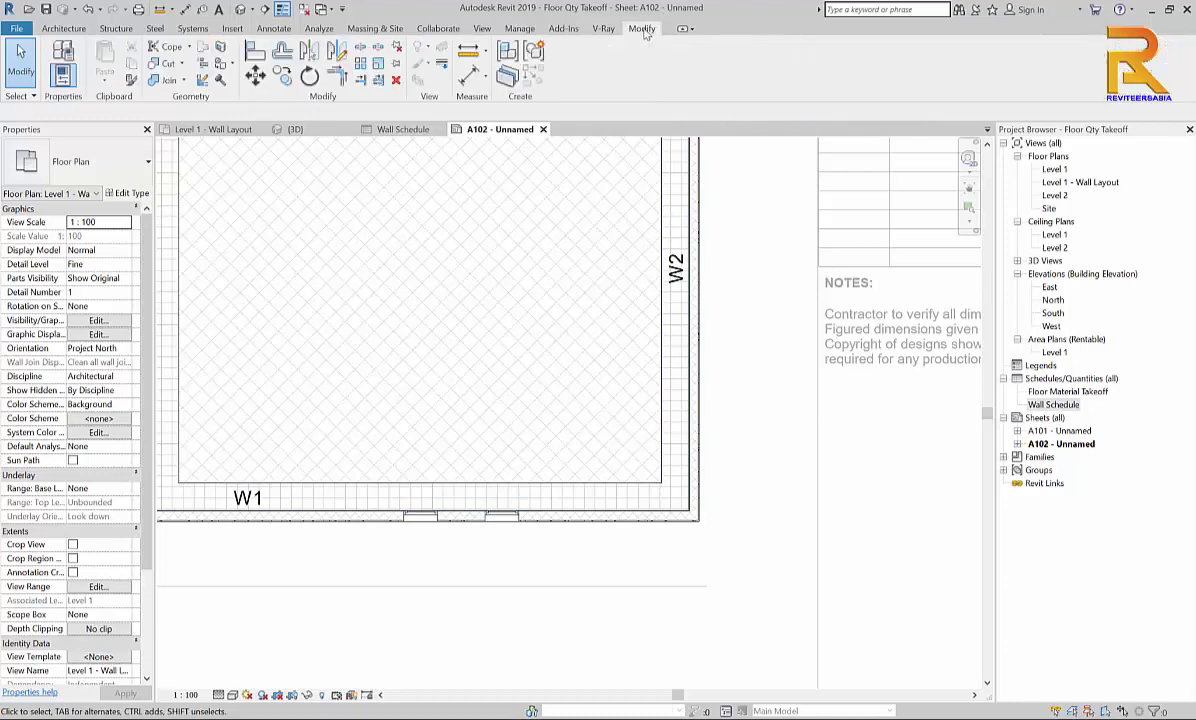
pyautogui.click(289, 30)
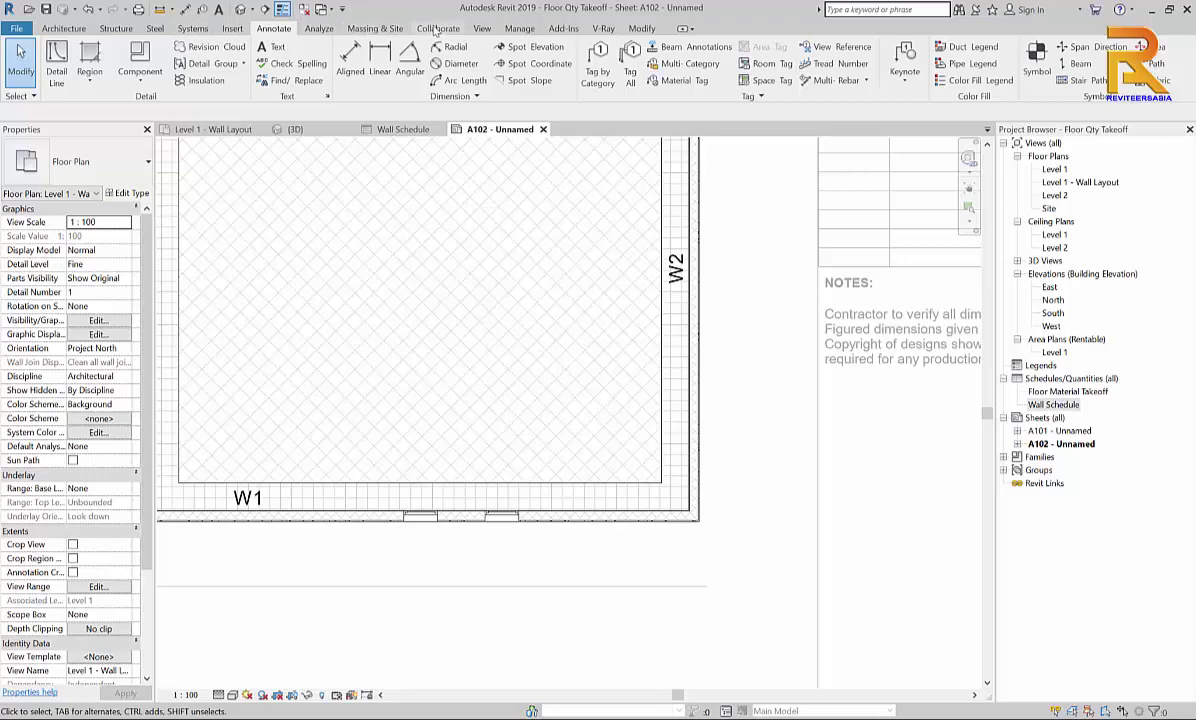
pyautogui.click(521, 30)
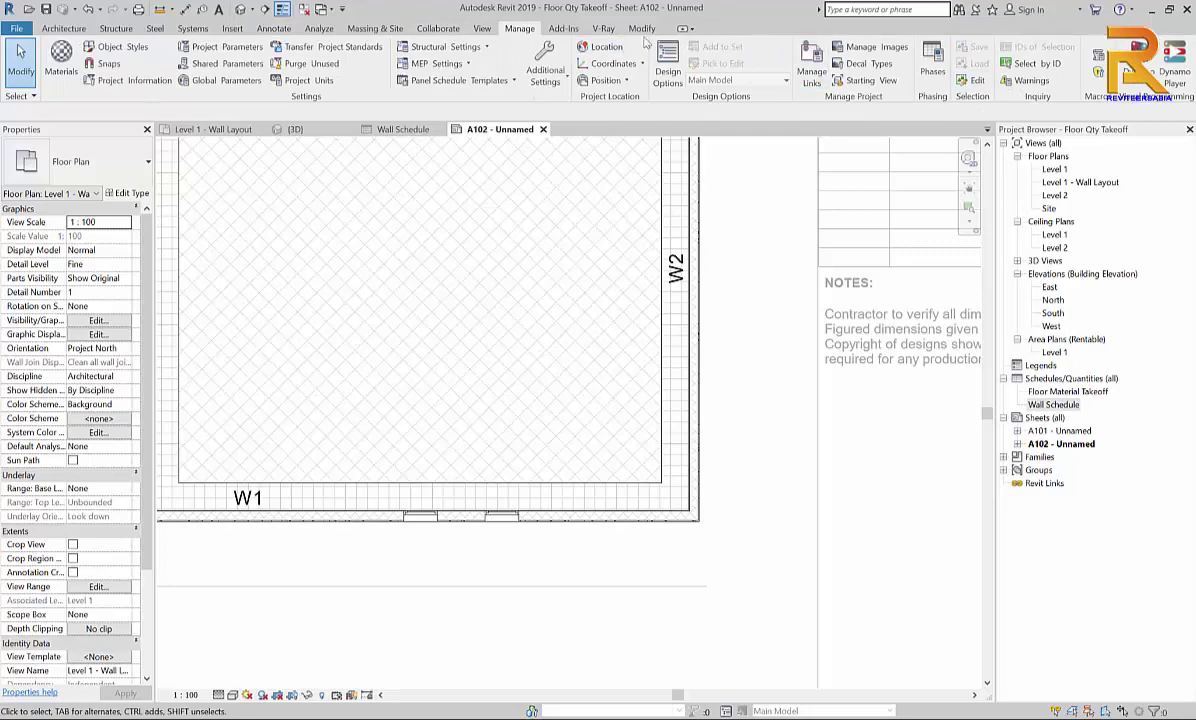
pyautogui.click(482, 30)
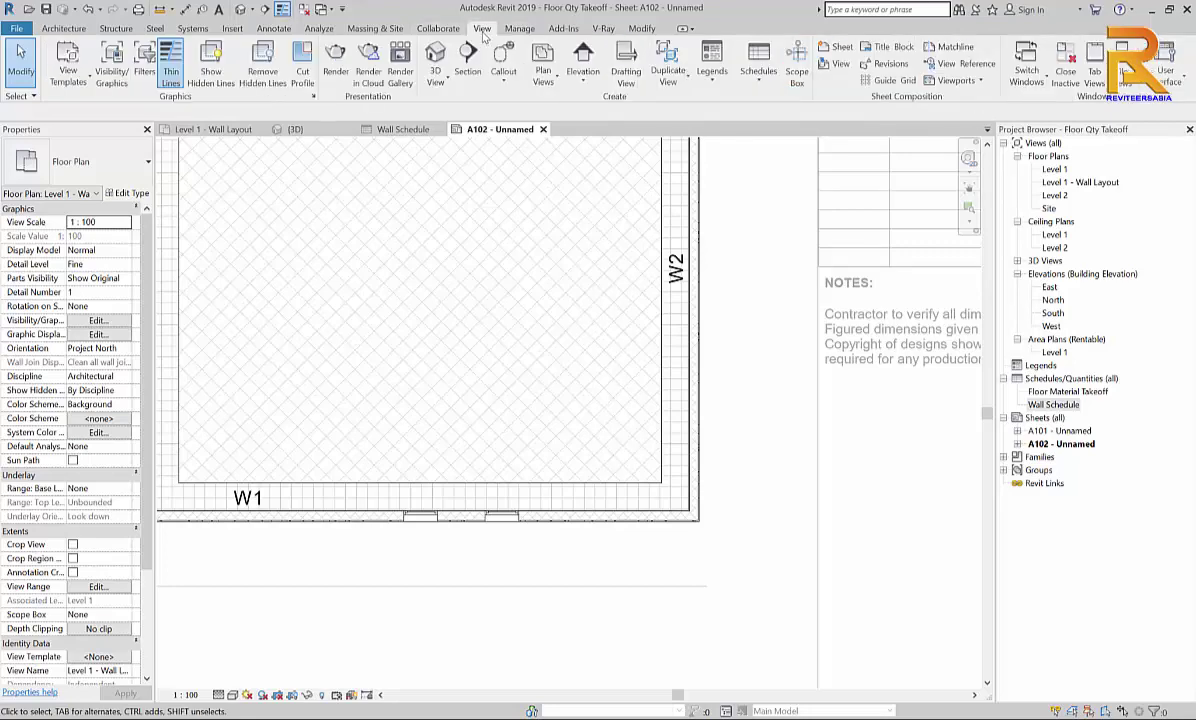
# Add revision B dated 09-09-20 with description Additional Window and apply the changes.
pyautogui.click(888, 64)
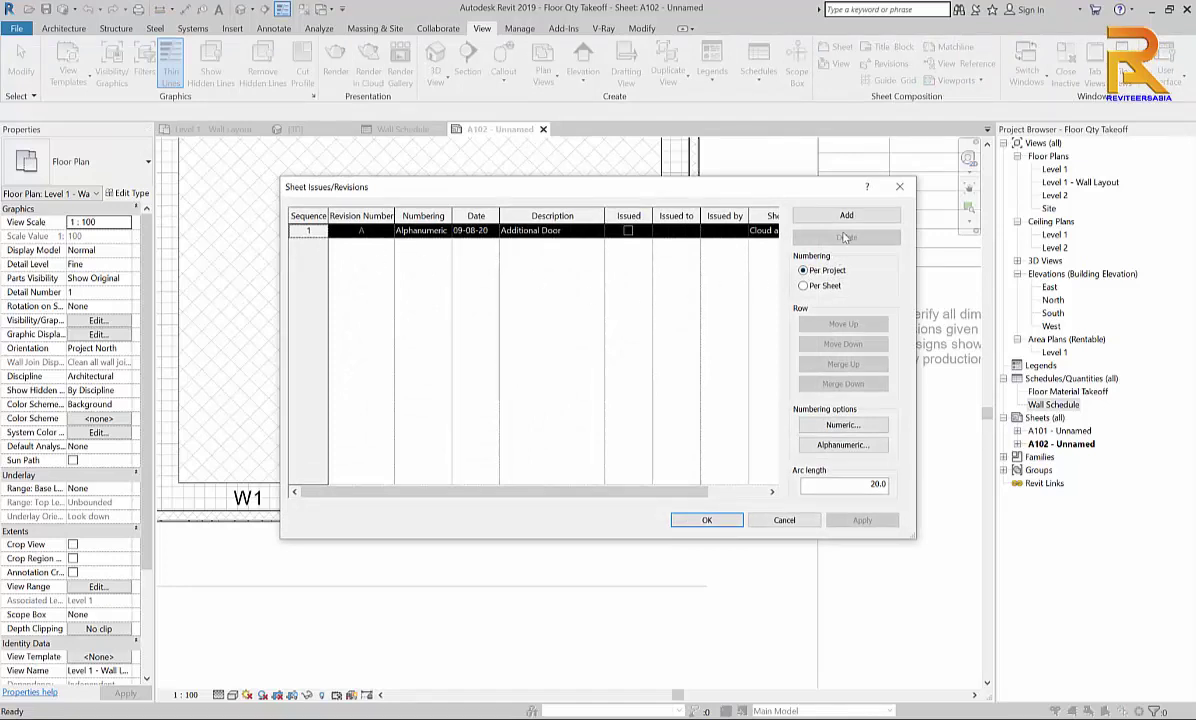
pyautogui.click(829, 219)
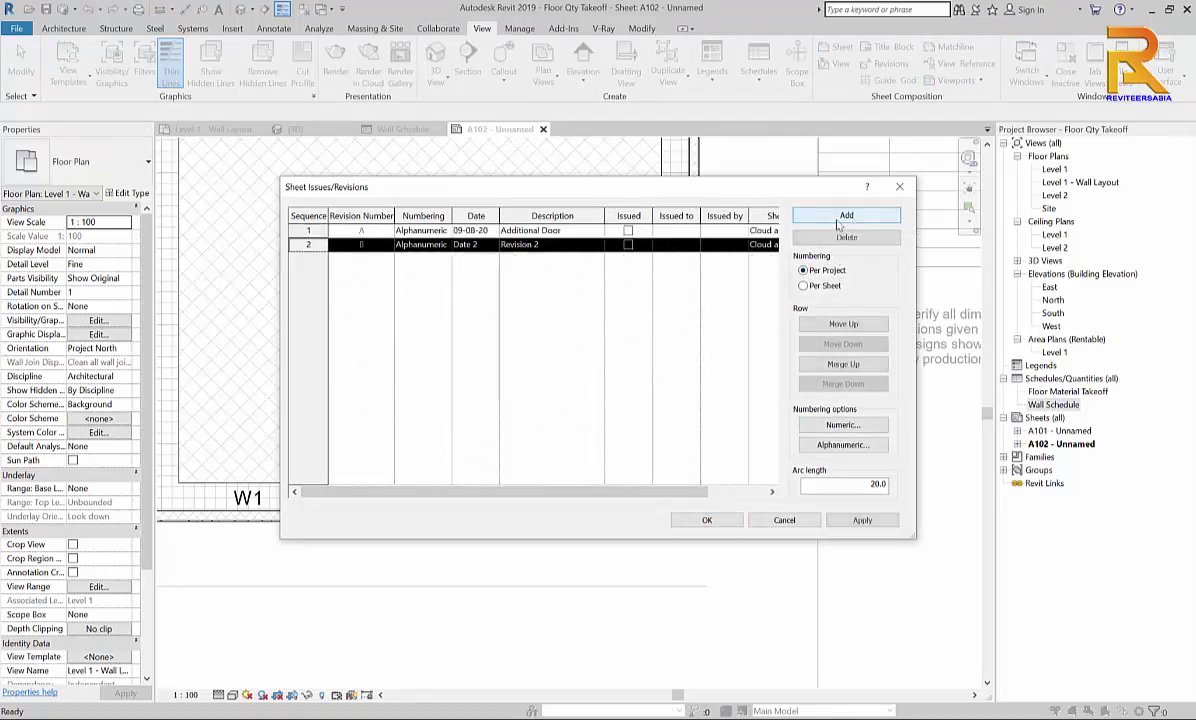
pyautogui.click(482, 245)
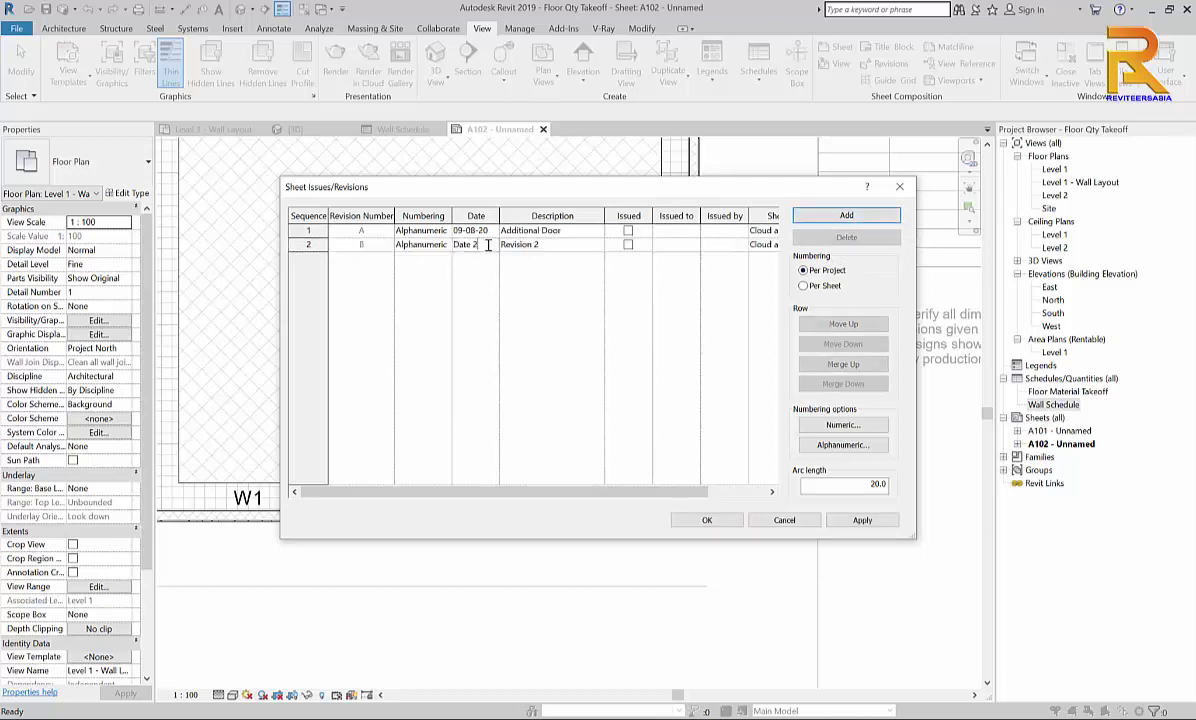
pyautogui.moveTo(489, 246); pyautogui.dragTo(426, 251)
pyautogui.write('09-09-20')
pyautogui.click(553, 244)
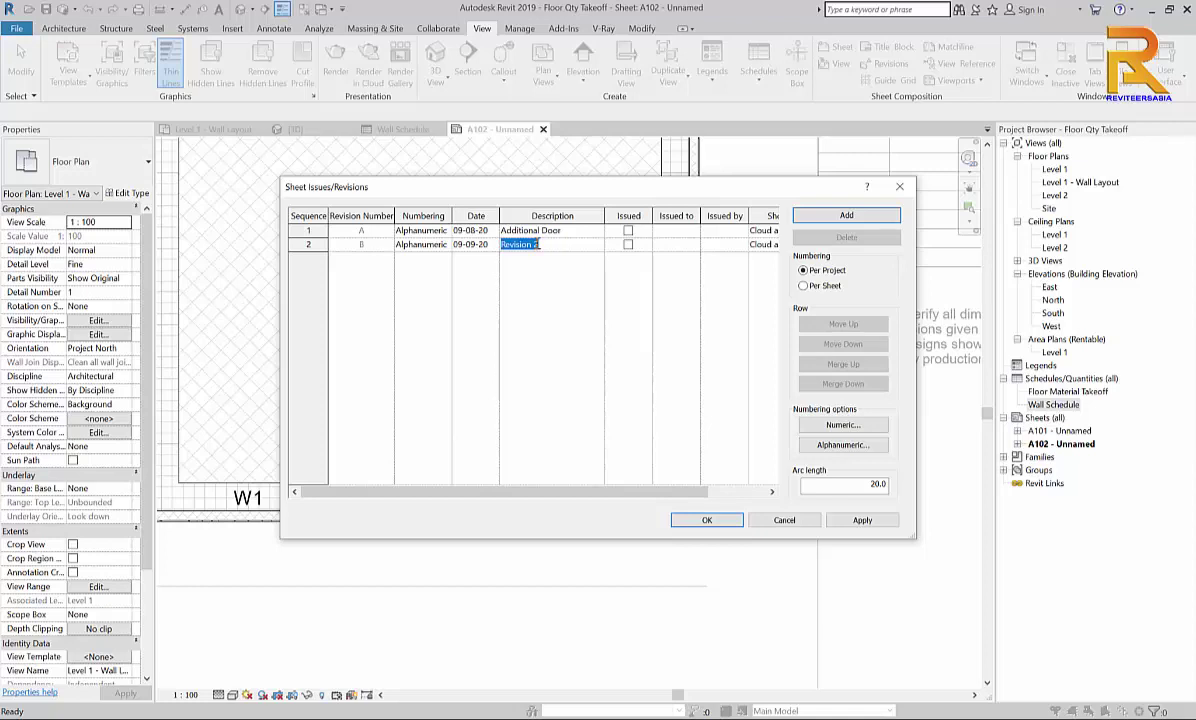
pyautogui.write('Addit')
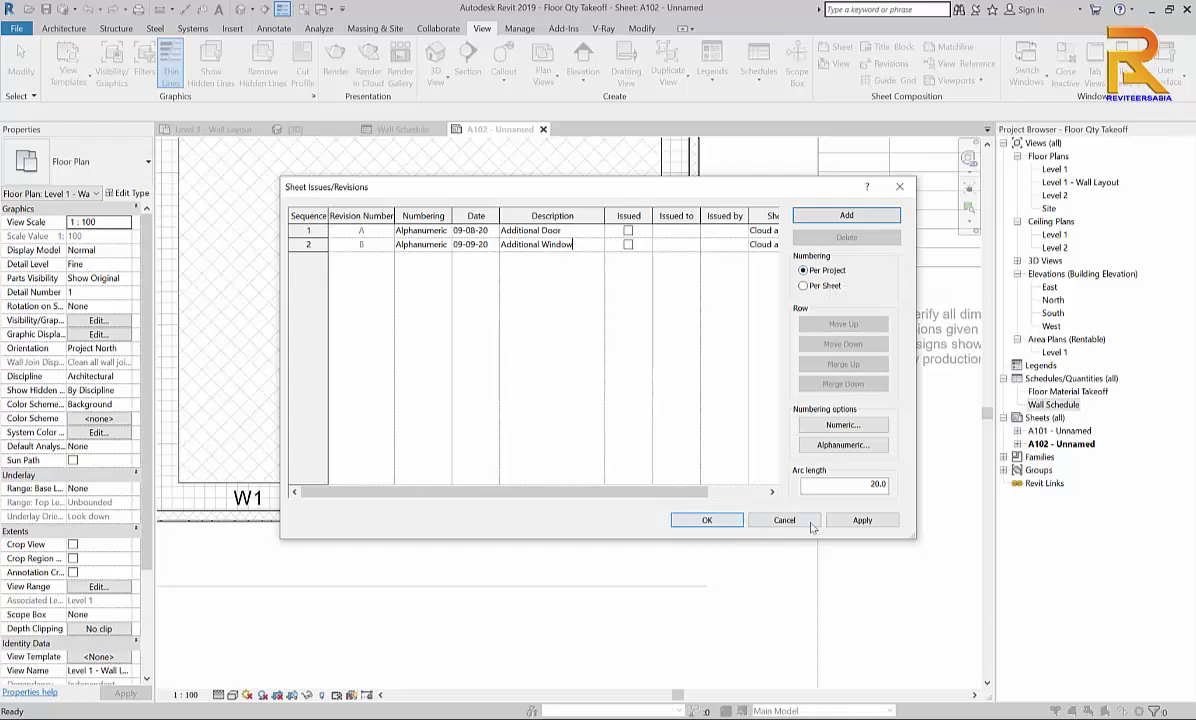
pyautogui.click(862, 520)
# Close the revisions dialog and frame the plan and schedule on sheet A102.
pyautogui.click(738, 521)
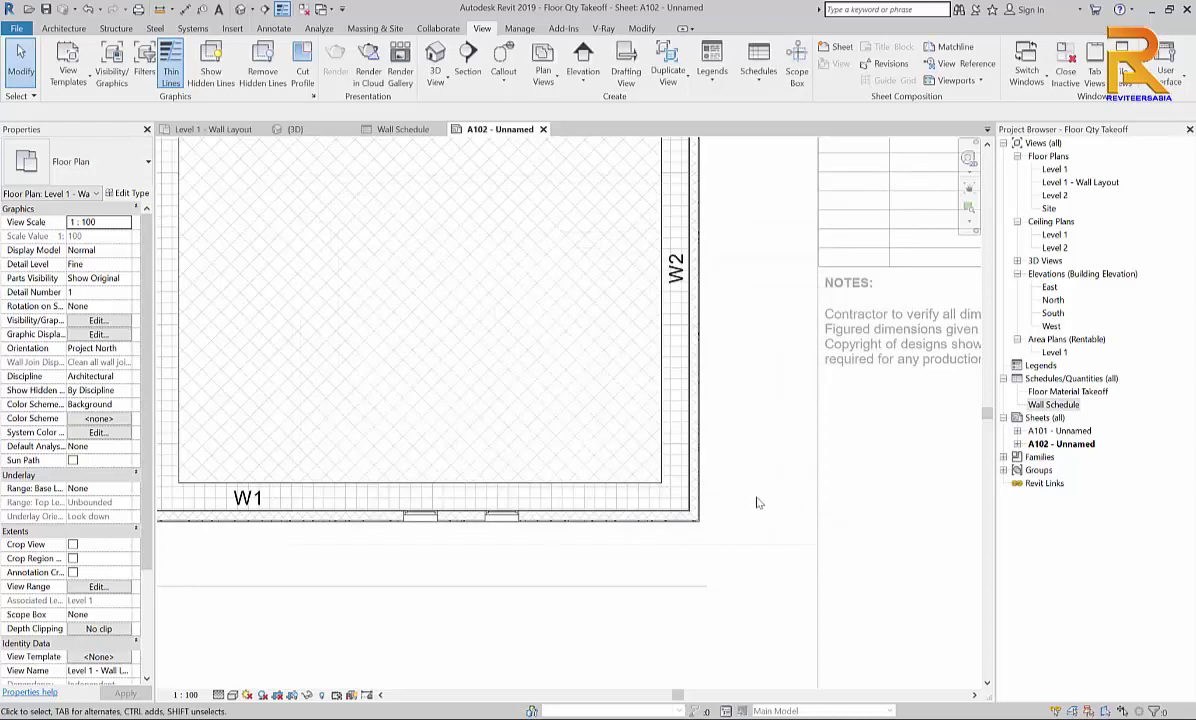
pyautogui.scroll(4, 770, 495)
pyautogui.scroll(-3, 708, 568)
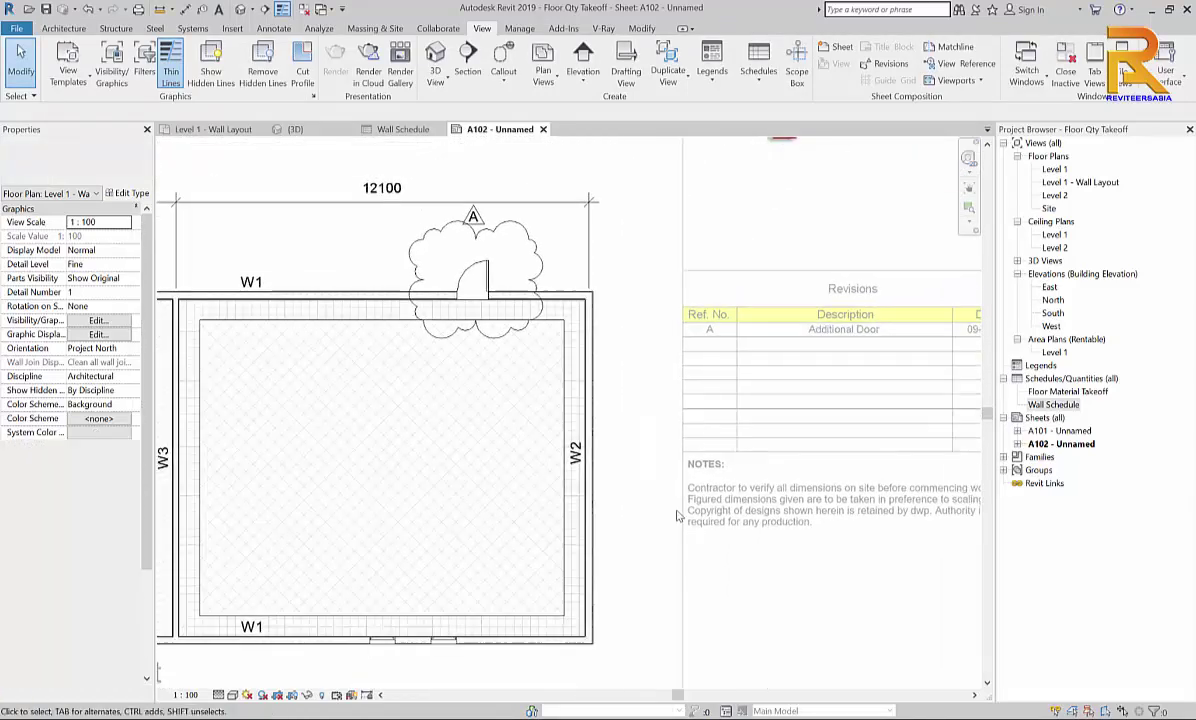
pyautogui.moveTo(843, 329); pyautogui.dragTo(700, 340, button='middle')
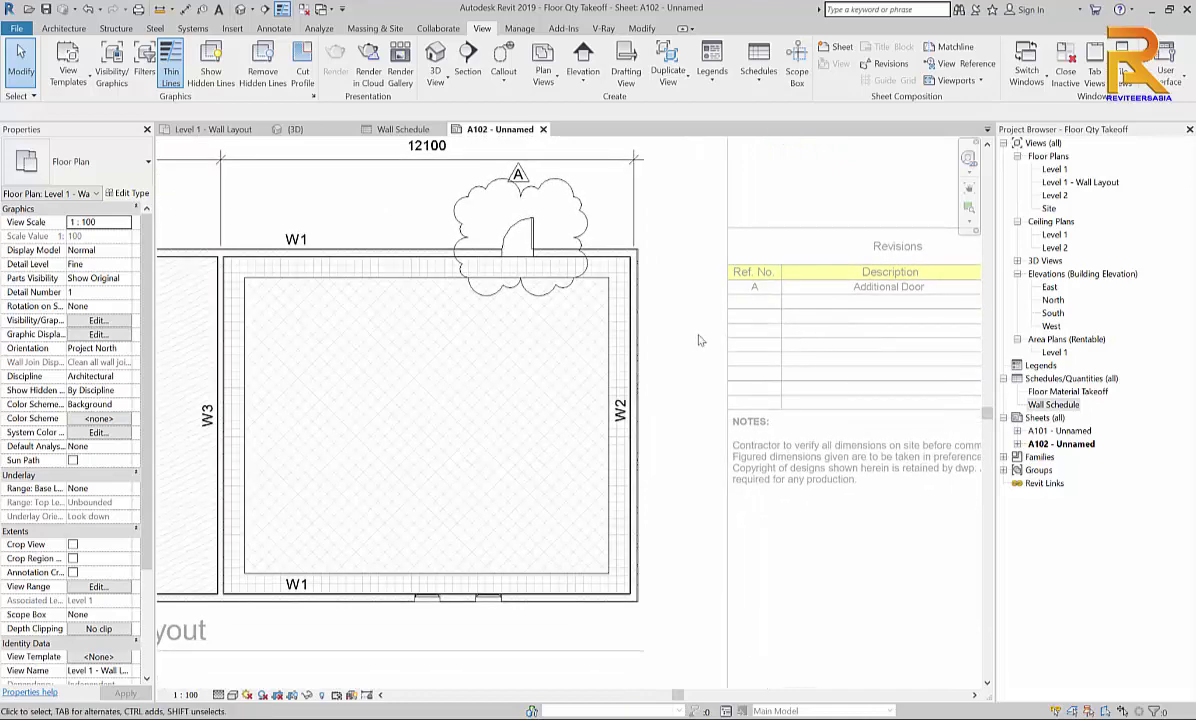
# Sketch a rectangular revision cloud around the windows in the bottom W1 wall.
pyautogui.click(272, 30)
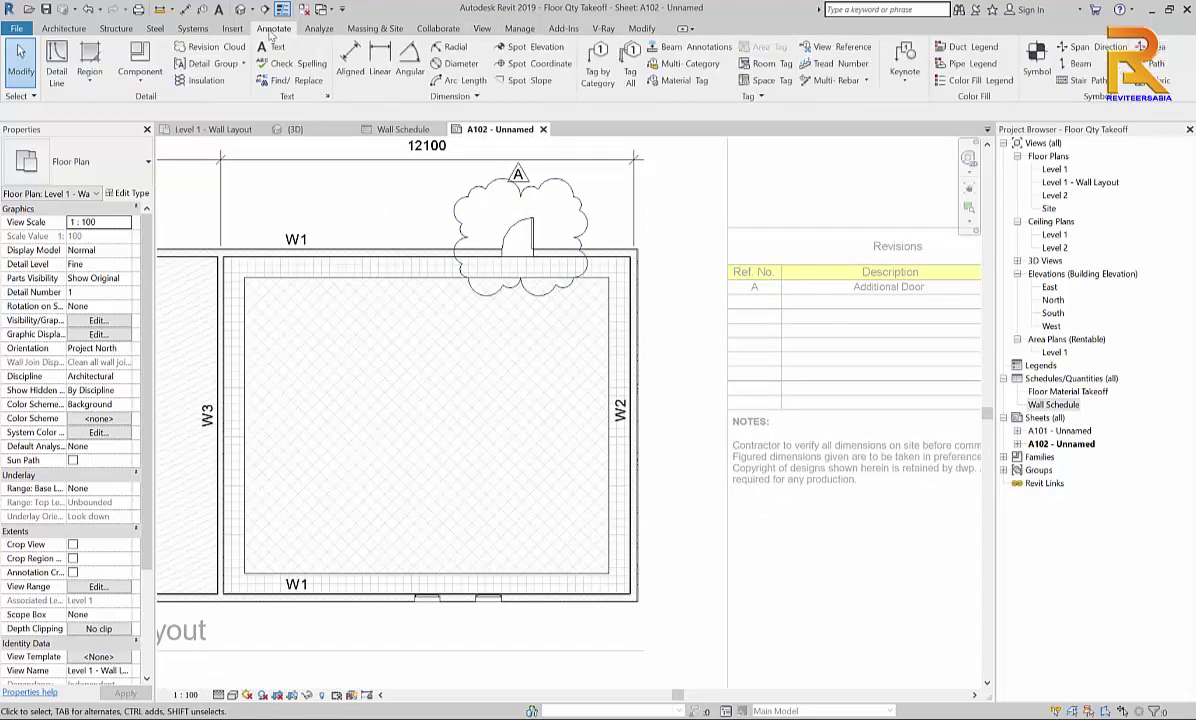
pyautogui.click(205, 47)
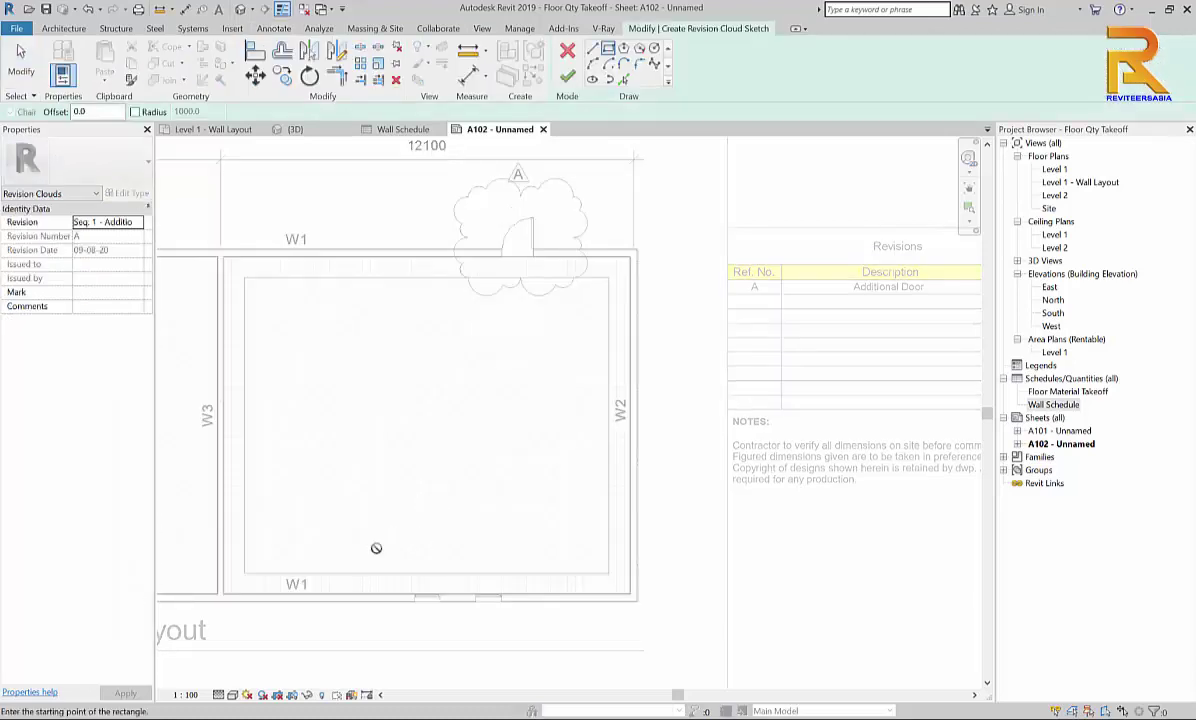
pyautogui.click(378, 546)
pyautogui.click(520, 628)
pyautogui.scroll(3, 540, 620)
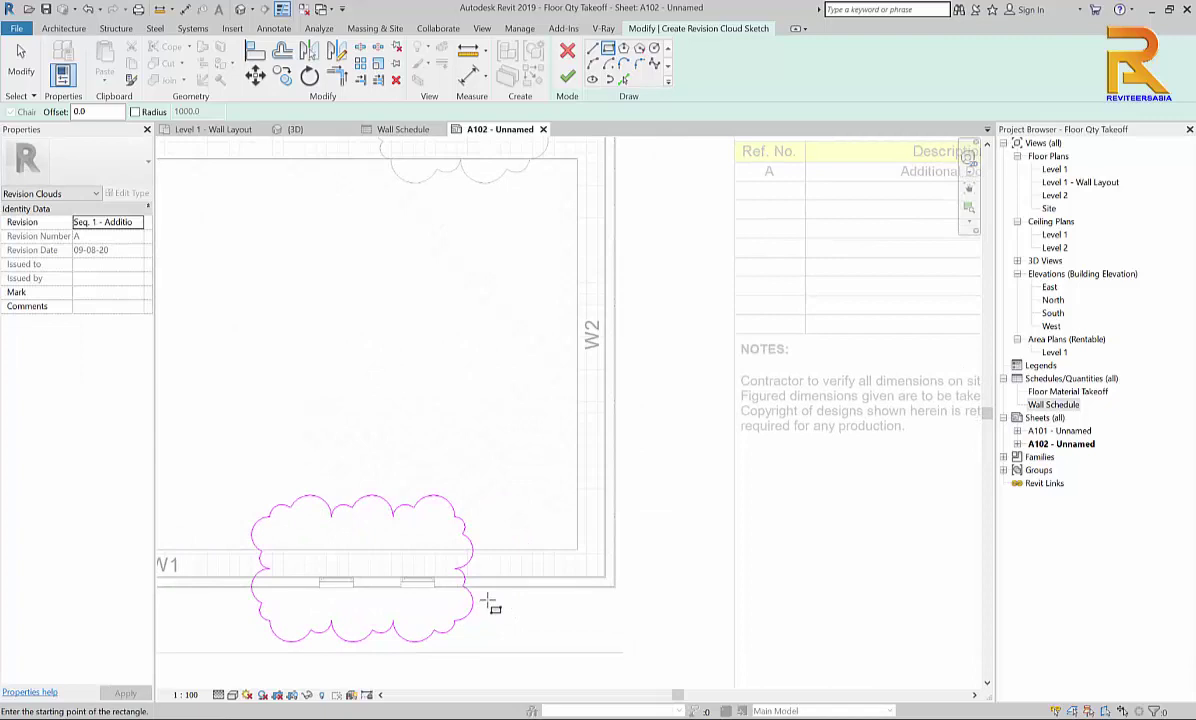
pyautogui.scroll(-2, 490, 603)
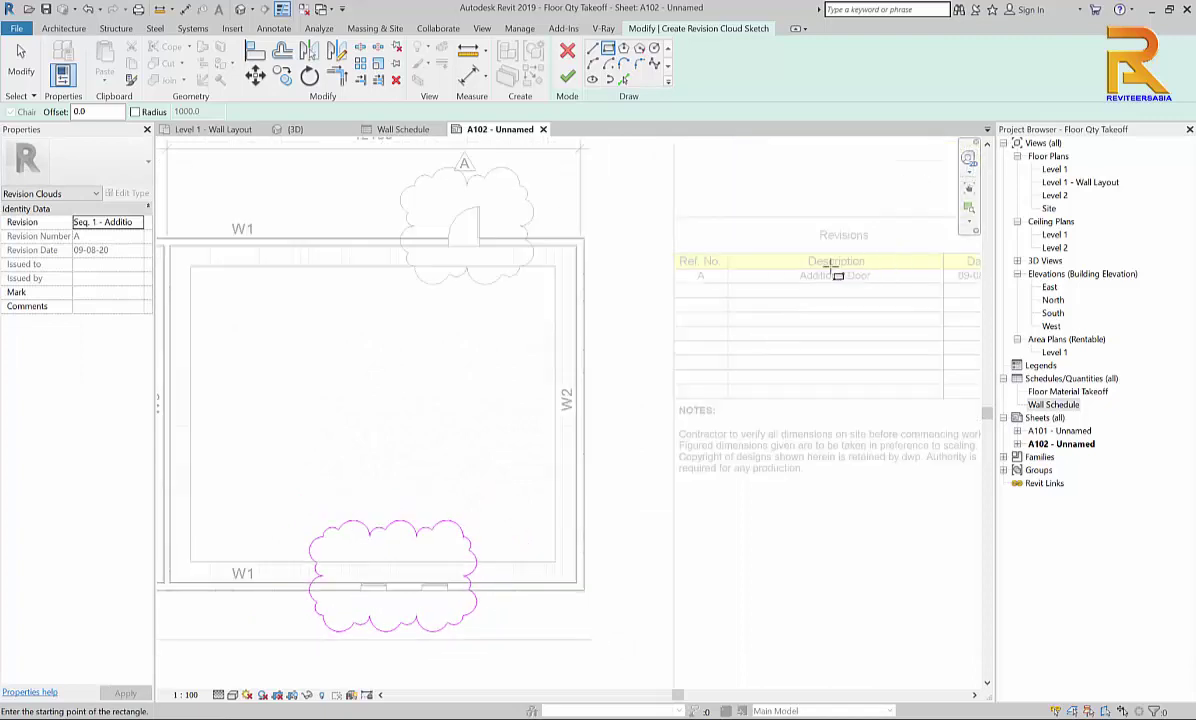
# Finish the cloud and assign it to revision Seq. 2 - Additional Window.
pyautogui.click(567, 77)
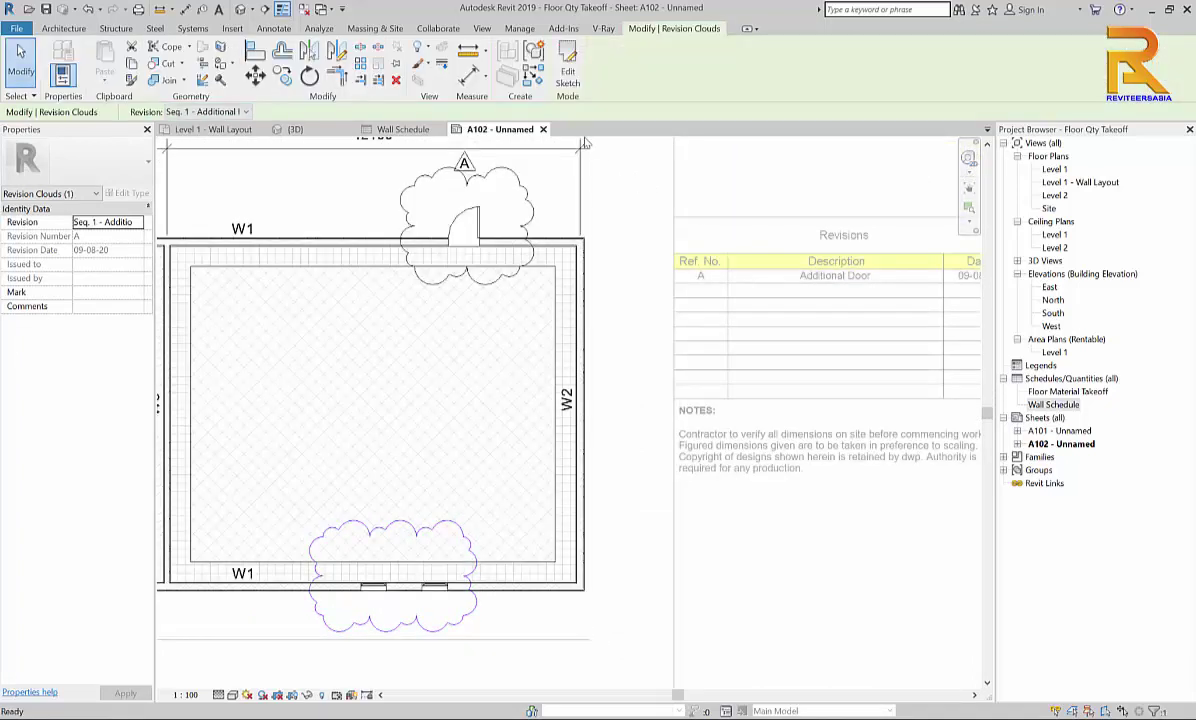
pyautogui.doubleClick(578, 374)
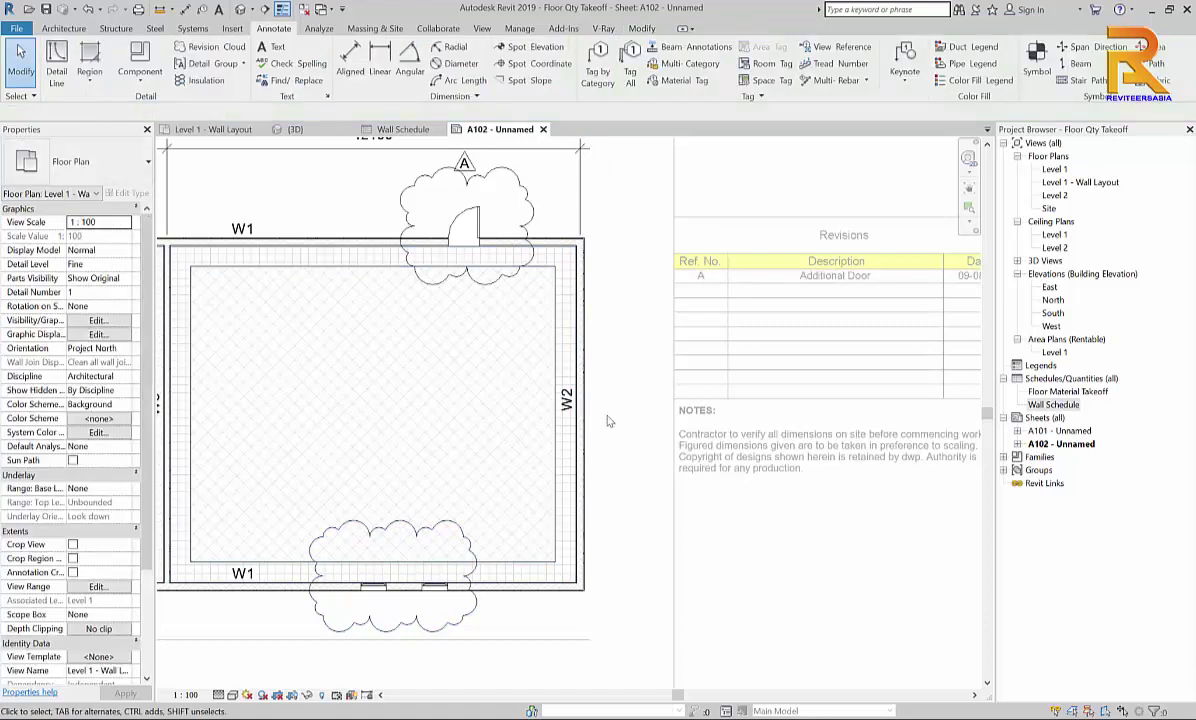
pyautogui.click(459, 522)
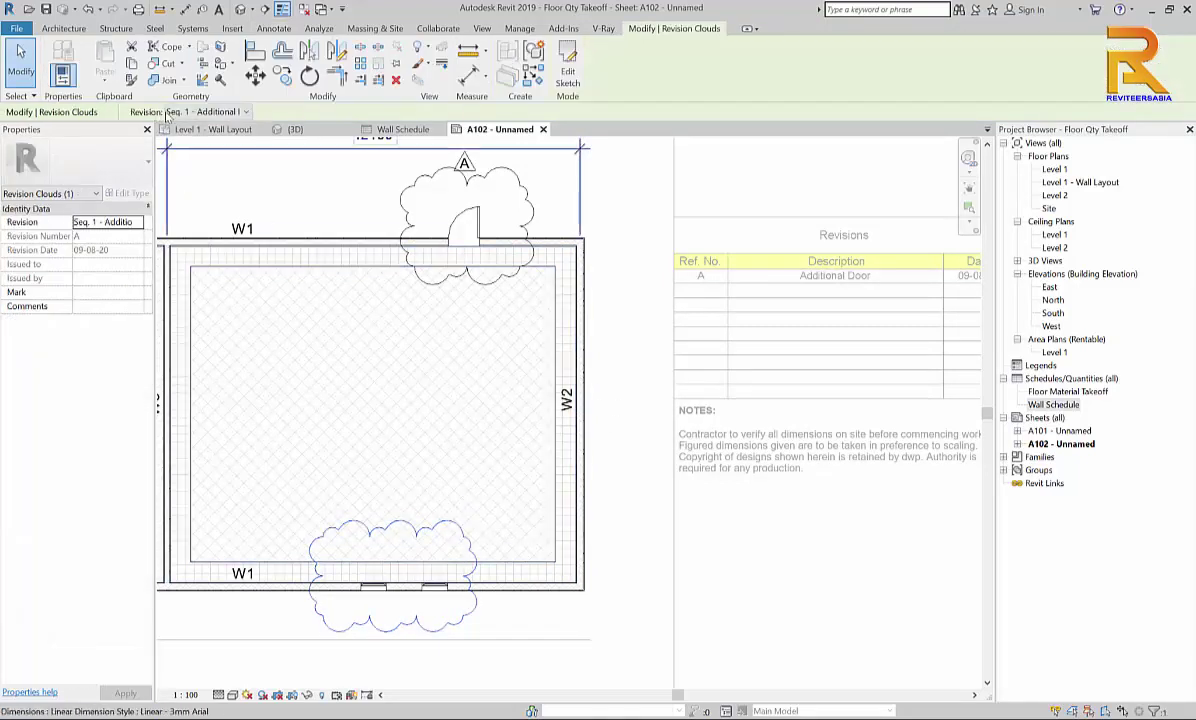
pyautogui.click(205, 112)
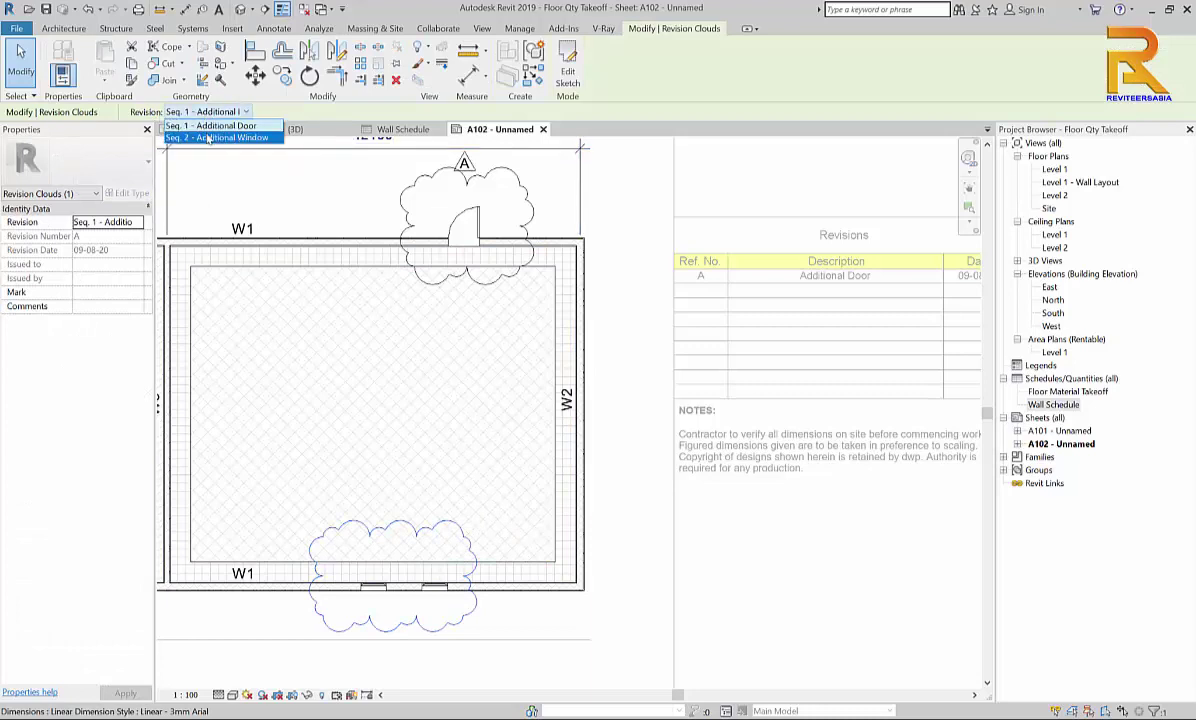
pyautogui.click(207, 137)
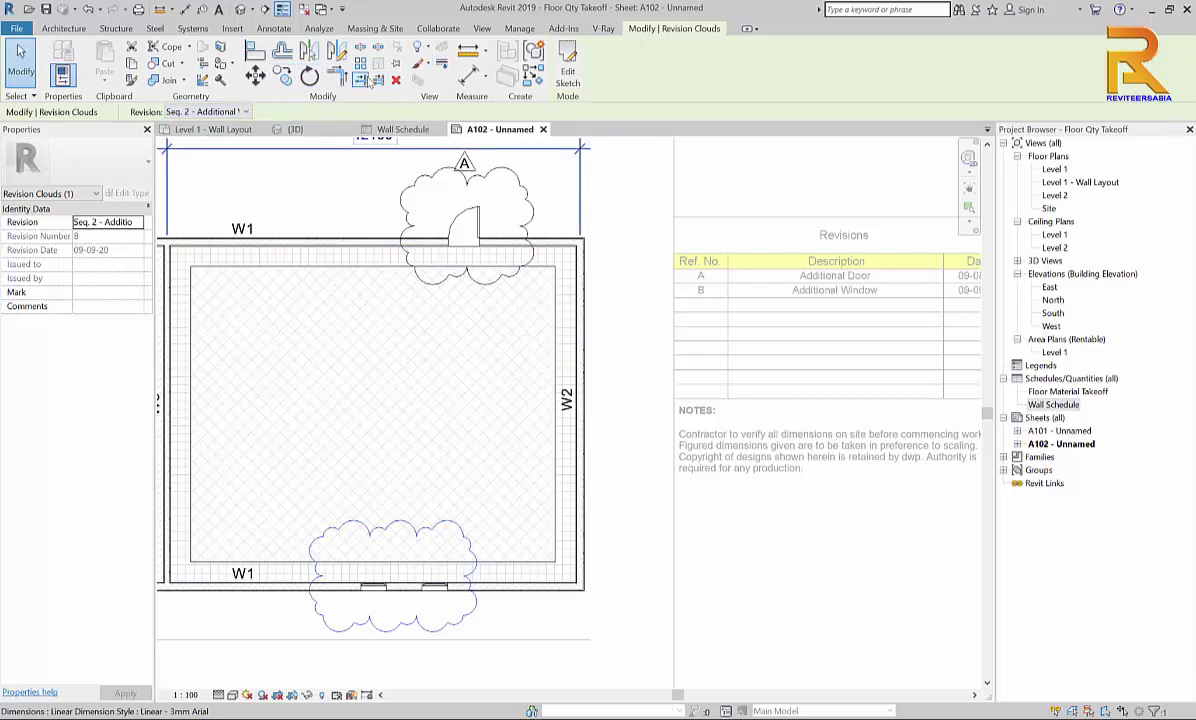
# Deactivate the plan and bring sheet A102's Revisions table, now listing B, into view.
pyautogui.click(381, 333)
pyautogui.rightClick(379, 330)
pyautogui.click(427, 387)
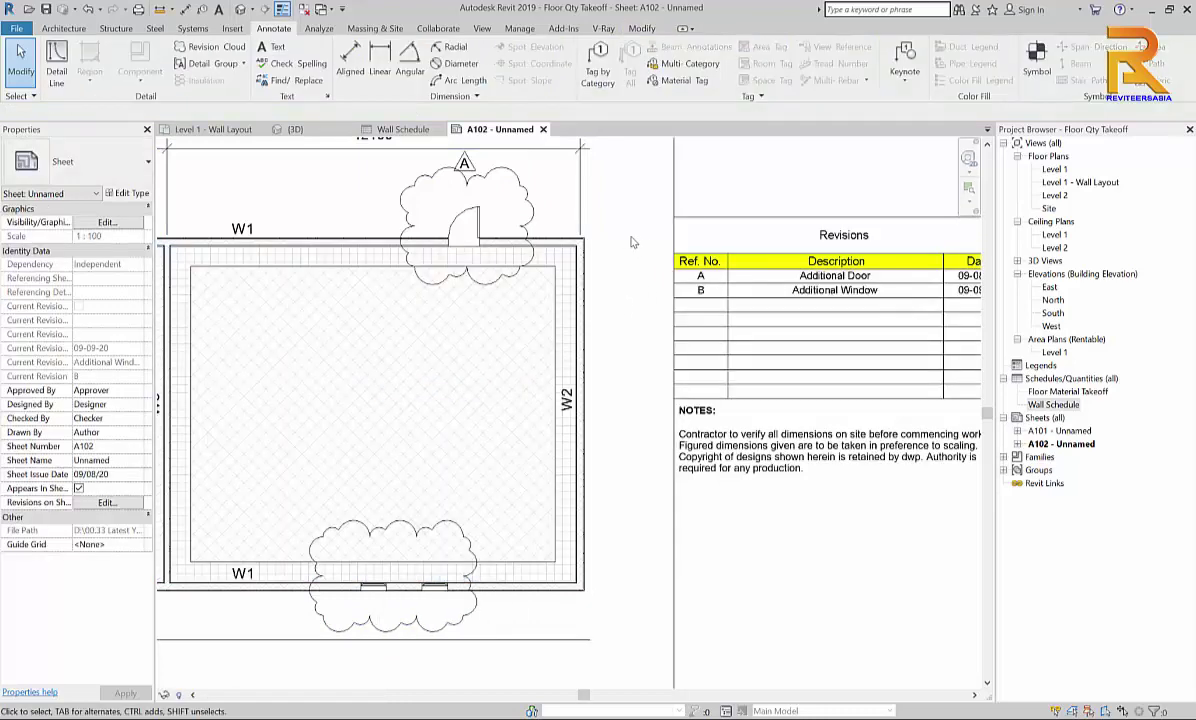
pyautogui.moveTo(632, 258)
pyautogui.mouseDown(button='middle')
pyautogui.moveTo(567, 264)
pyautogui.moveTo(624, 256)
pyautogui.mouseUp(button='middle')
pyautogui.scroll(3, 660, 300)
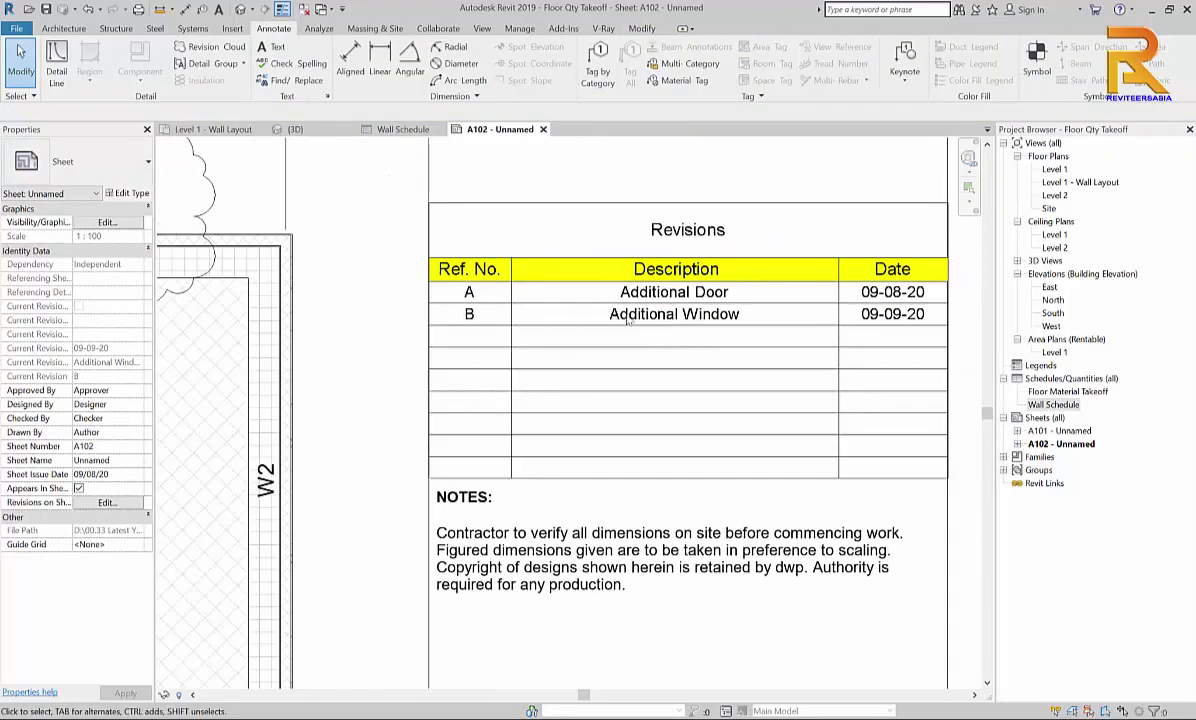
pyautogui.scroll(-5, 735, 313)
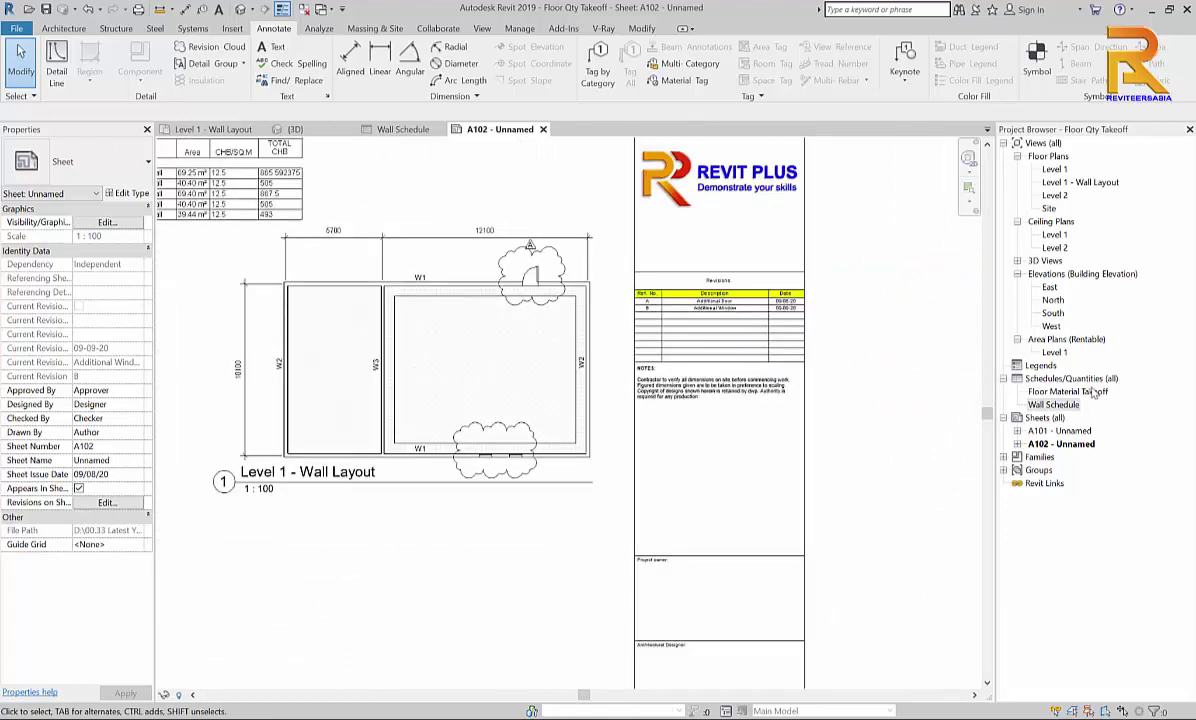
# Create new sheet A103 using the RP-Title A1 Tblock title block.
pyautogui.click(1045, 418)
pyautogui.rightClick(1045, 418)
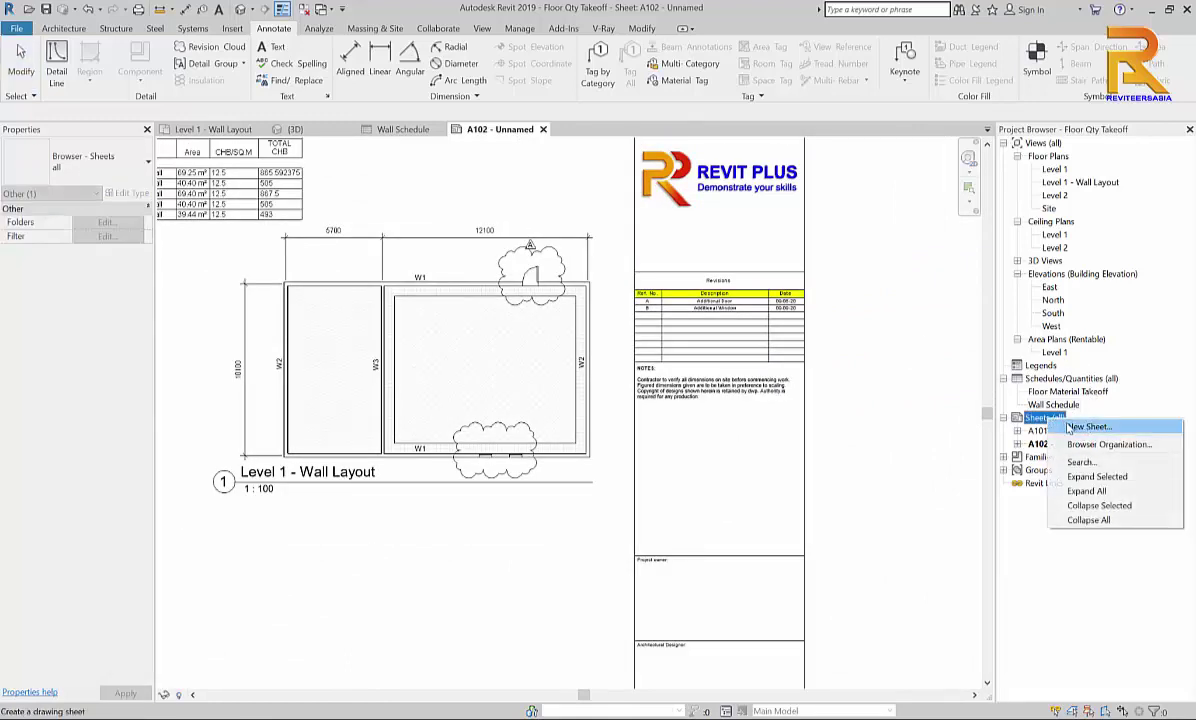
pyautogui.click(1078, 428)
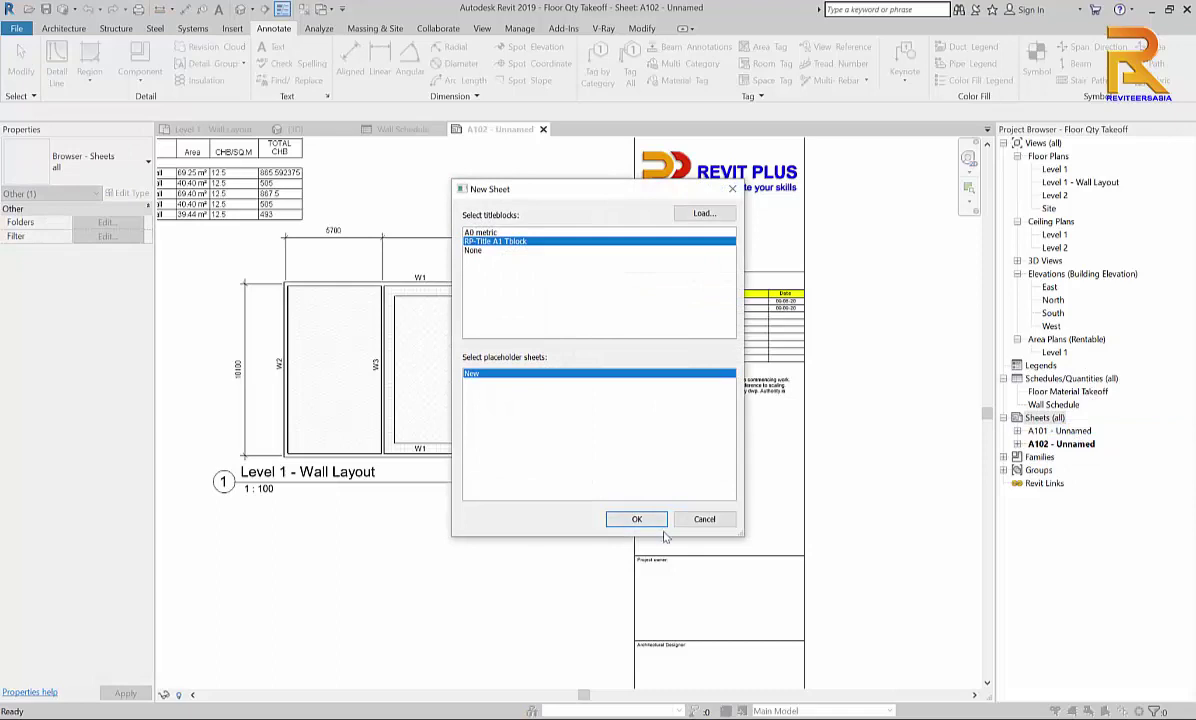
pyautogui.click(636, 519)
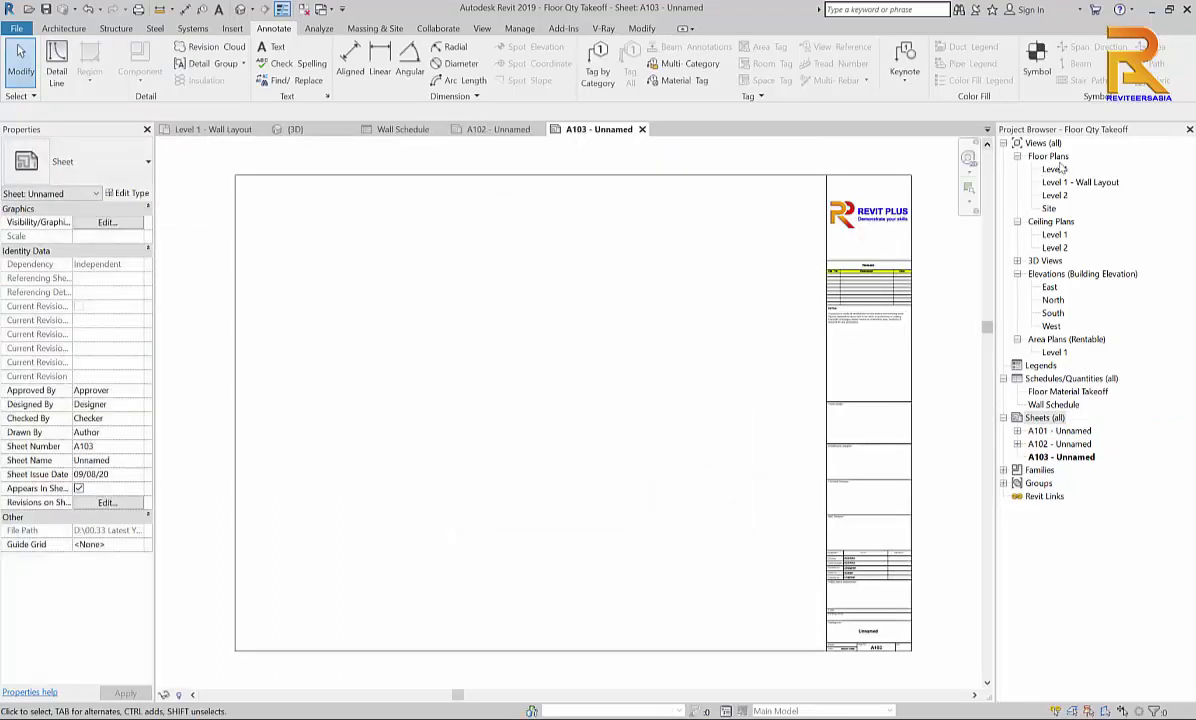
# Place the South elevation view onto sheet A103.
pyautogui.click(1053, 313)
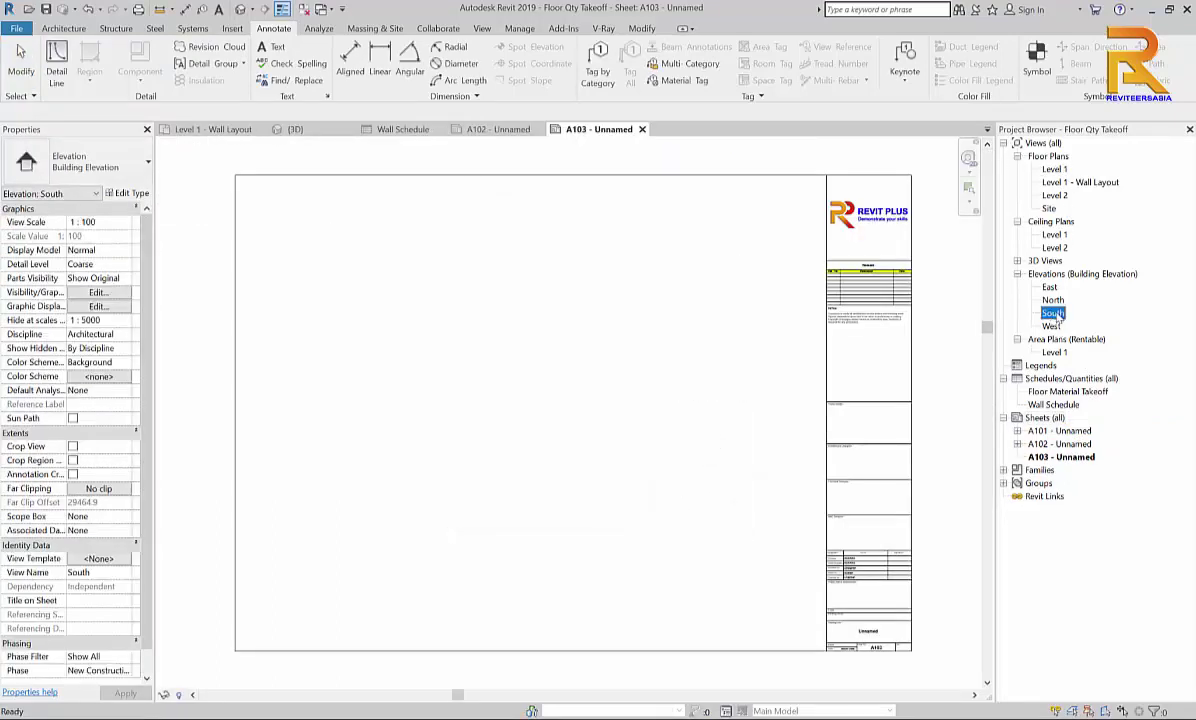
pyautogui.moveTo(1053, 313); pyautogui.dragTo(634, 306)
pyautogui.click(618, 309)
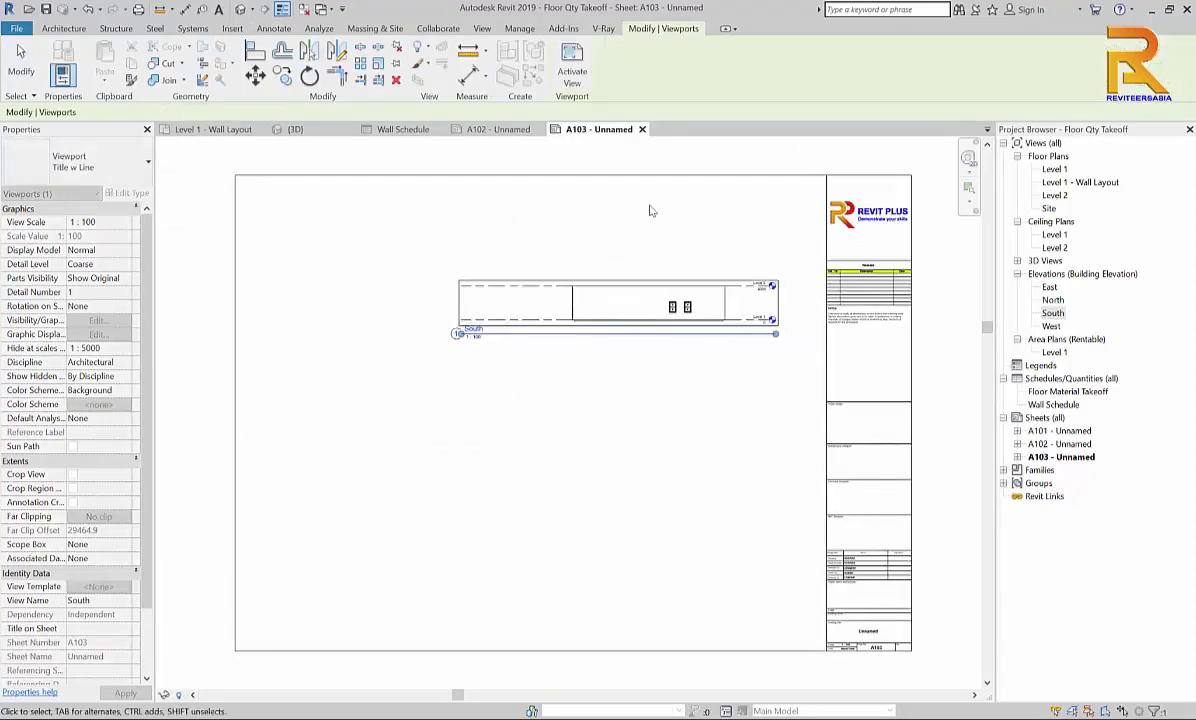
pyautogui.click(648, 212)
pyautogui.scroll(2, 682, 233)
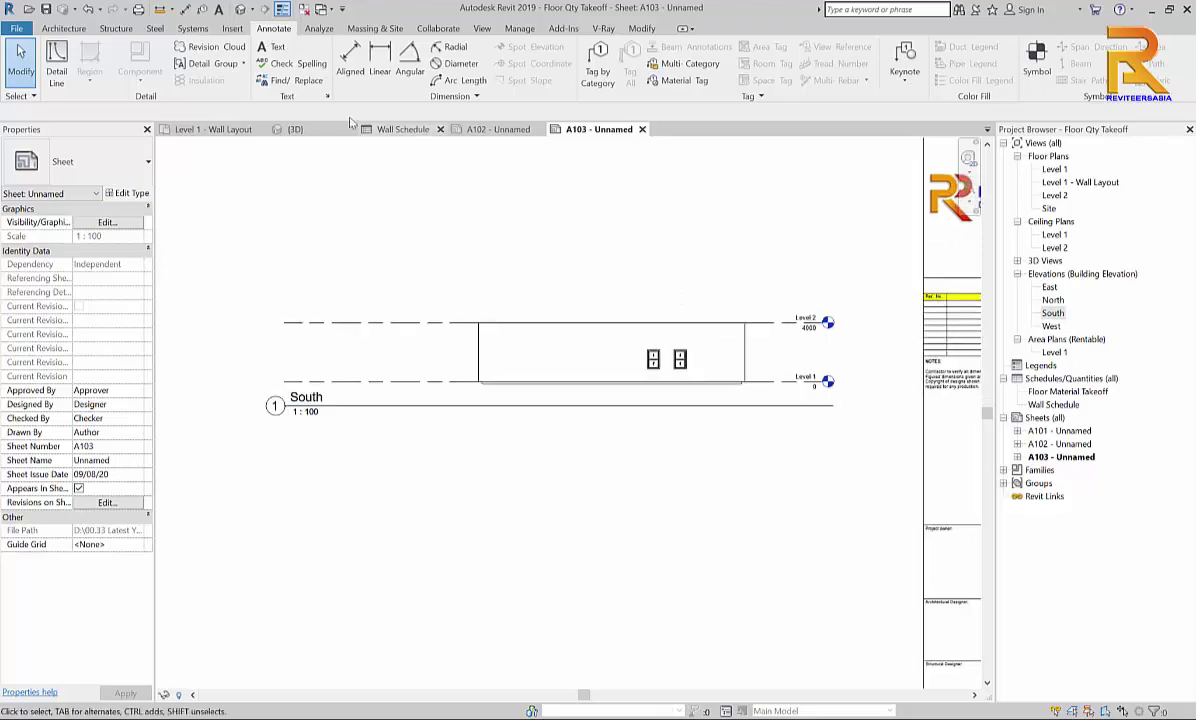
# On sheet A102, move the Level 1 - Wall Layout viewport title below the plan.
pyautogui.click(495, 129)
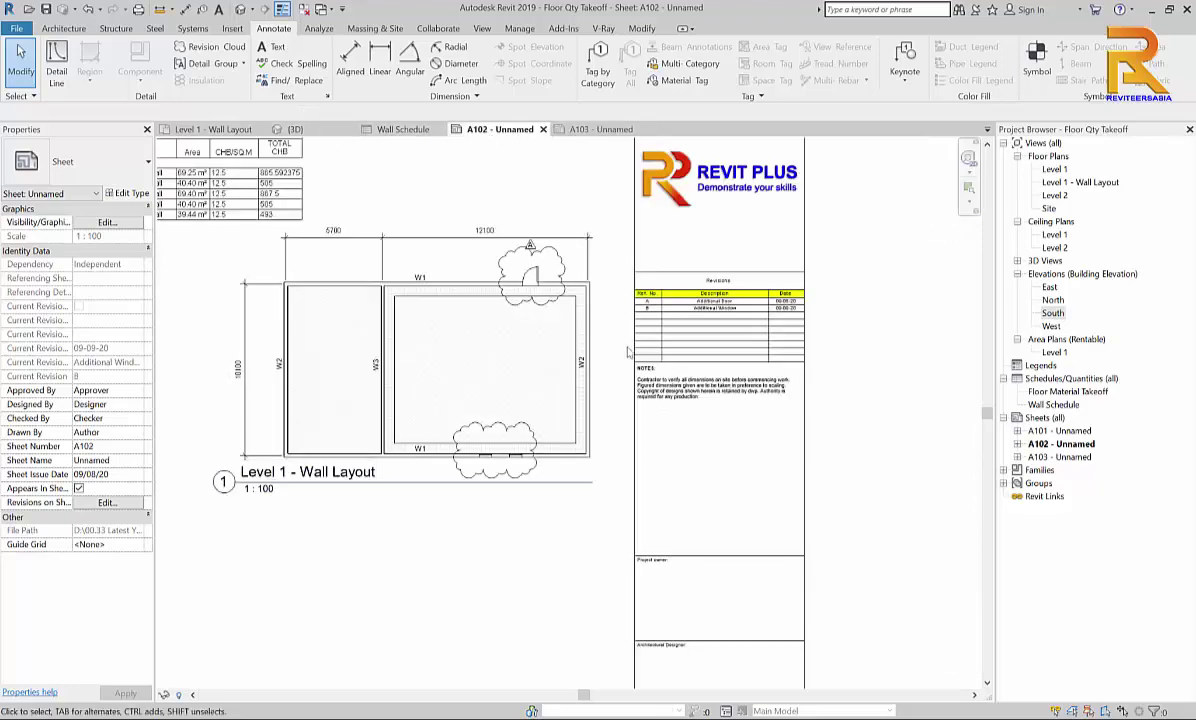
pyautogui.scroll(2, 719, 344)
pyautogui.moveTo(719, 344); pyautogui.dragTo(725, 344, button='middle')
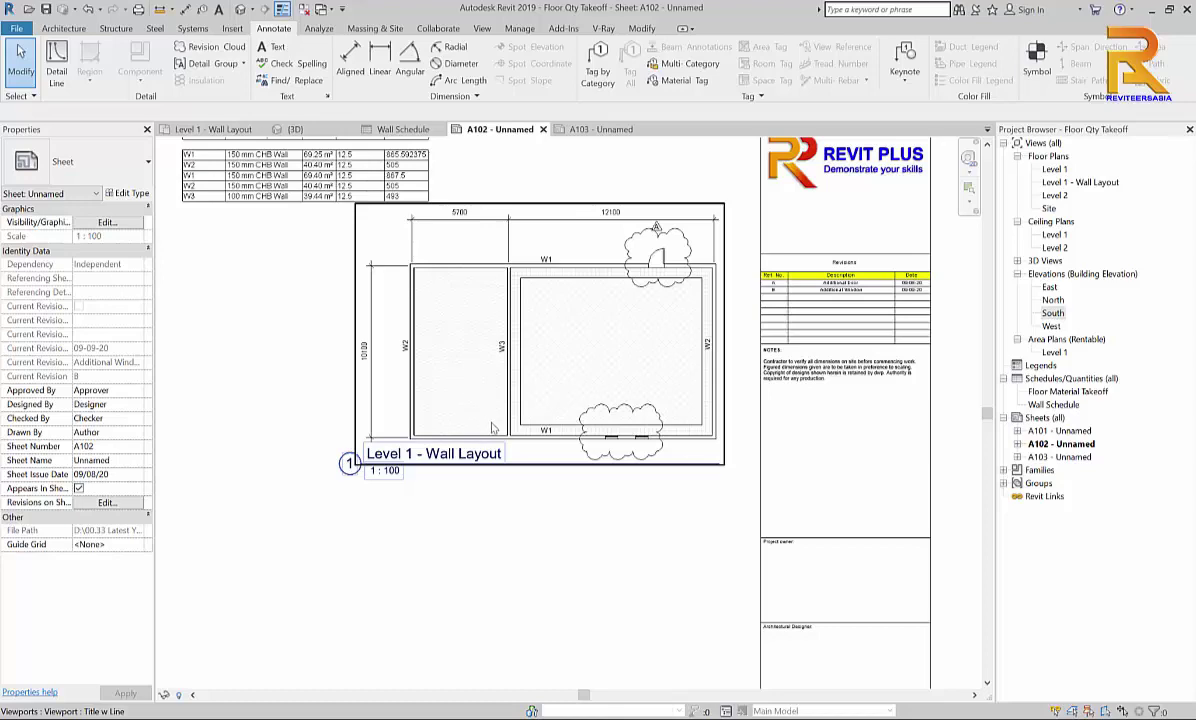
pyautogui.click(519, 464)
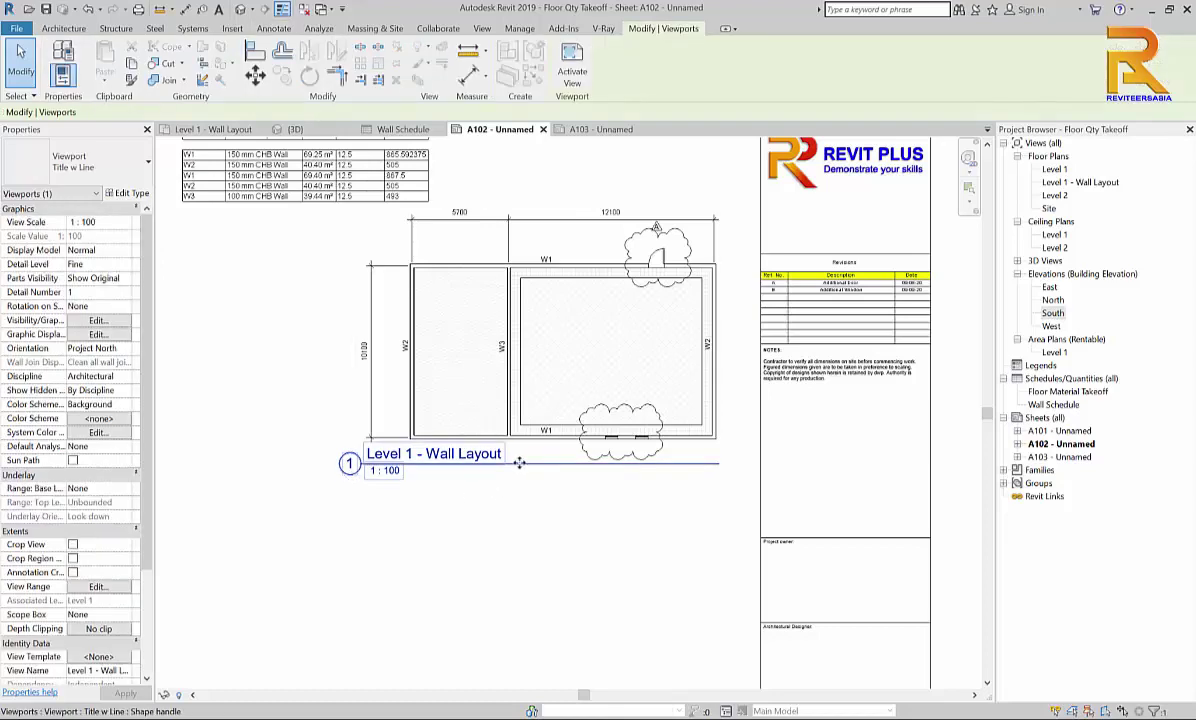
pyautogui.moveTo(519, 464); pyautogui.dragTo(525, 600)
pyautogui.click(522, 545)
pyautogui.scroll(1, 465, 470)
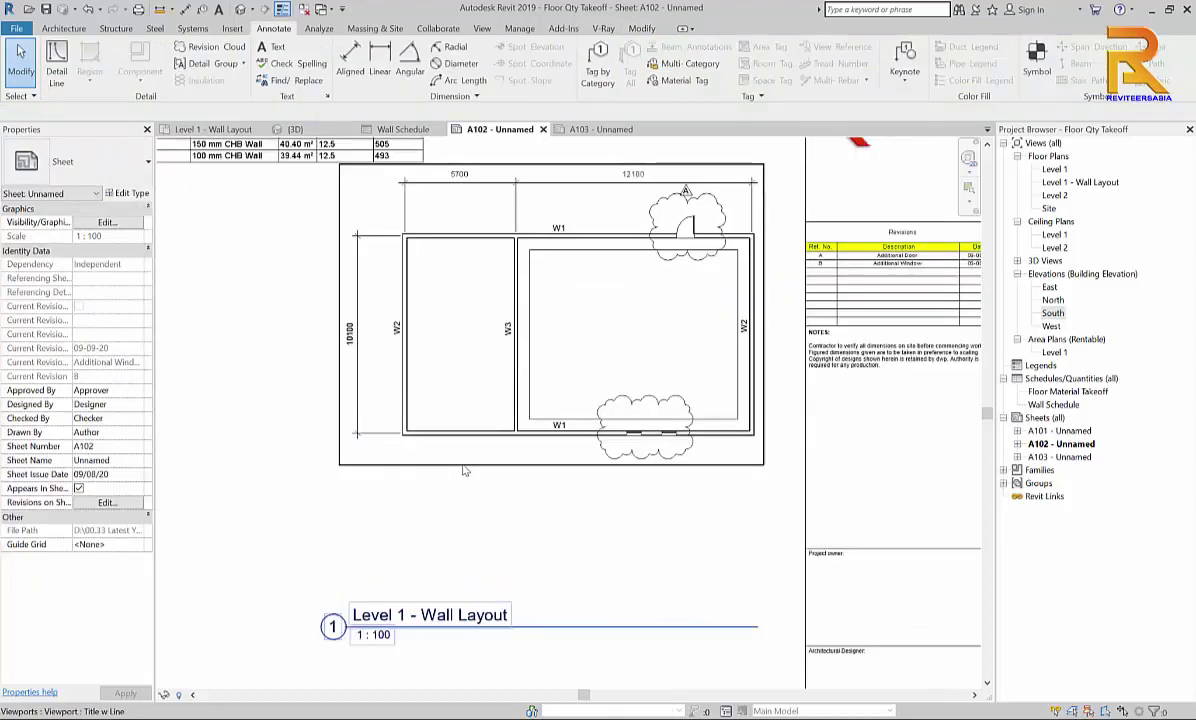
pyautogui.scroll(2, 465, 470)
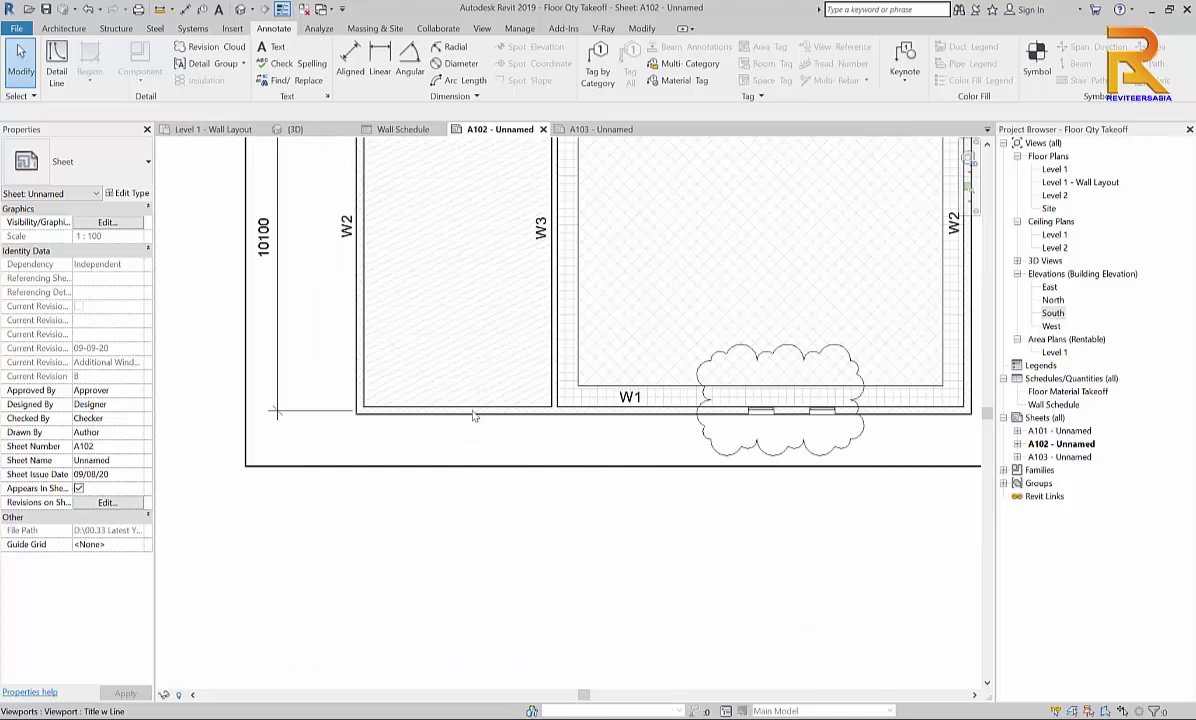
# Activate the Level 1 plan viewport on A102 and move the 10100 dimension further left.
pyautogui.rightClick(474, 414)
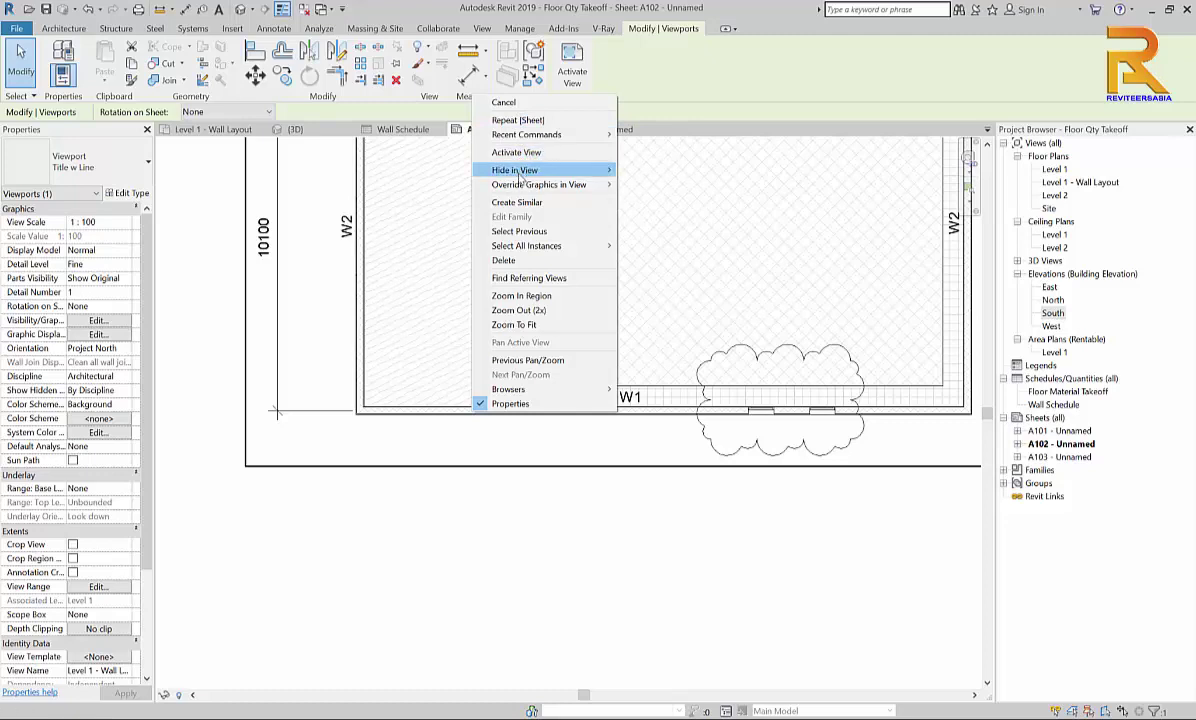
pyautogui.moveTo(518, 176)
pyautogui.click(516, 152)
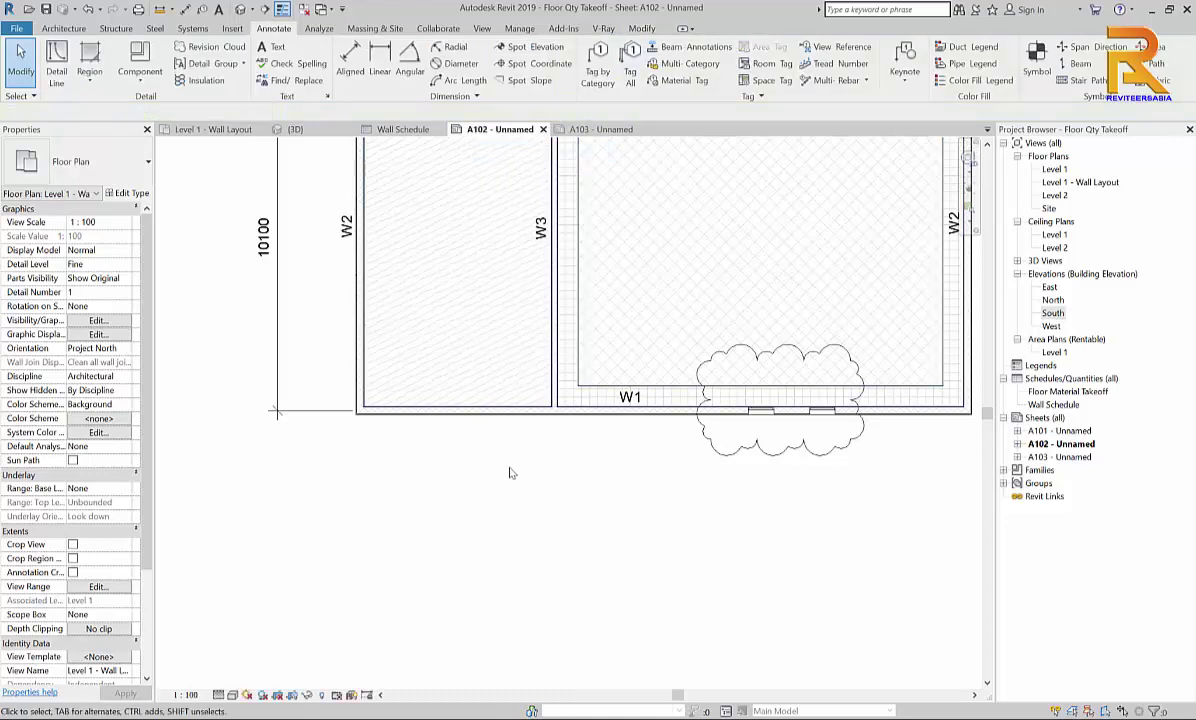
pyautogui.scroll(-1, 502, 470)
pyautogui.moveTo(502, 470)
pyautogui.mouseDown(button='middle')
pyautogui.moveTo(555, 463)
pyautogui.moveTo(534, 464)
pyautogui.moveTo(619, 480)
pyautogui.moveTo(597, 467)
pyautogui.mouseUp(button='middle')
pyautogui.scroll(1, 597, 467)
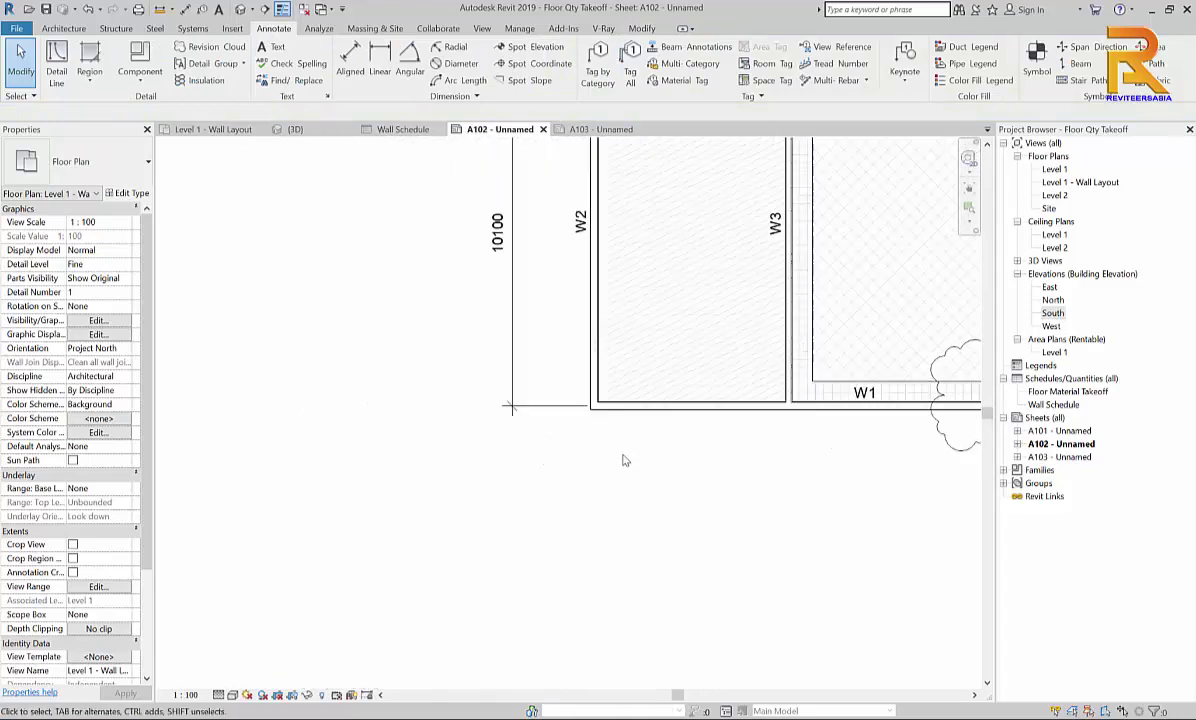
pyautogui.click(513, 342)
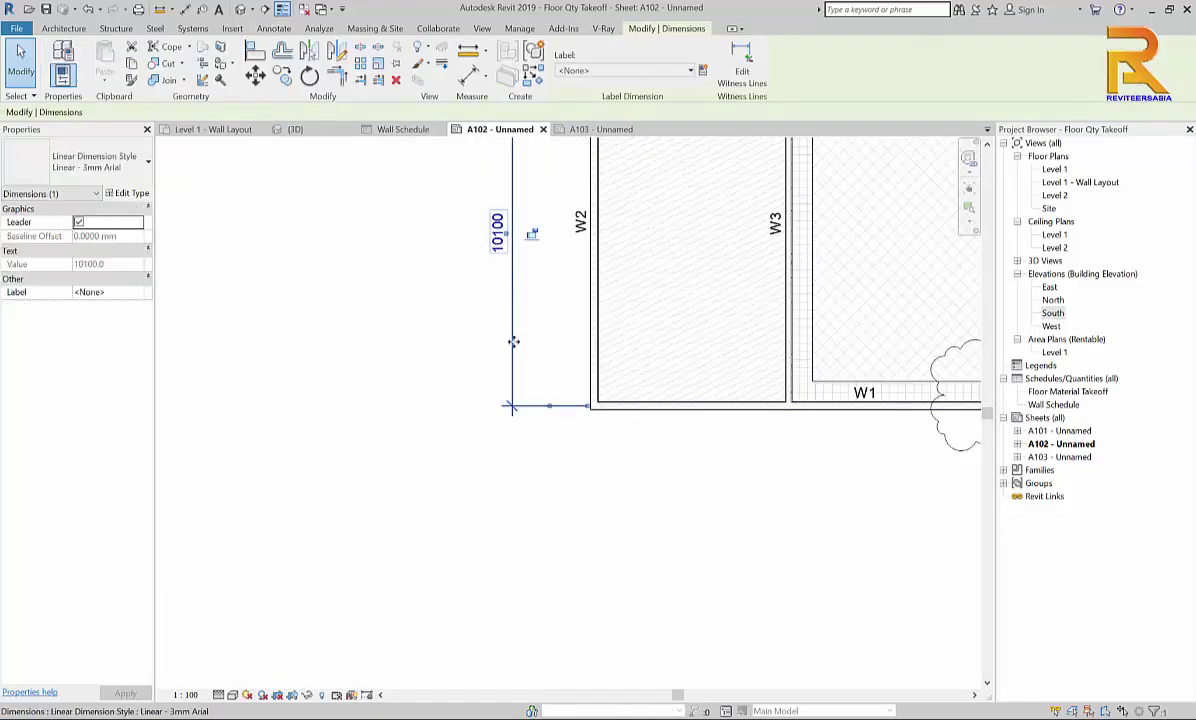
pyautogui.moveTo(512, 340); pyautogui.dragTo(387, 345)
pyautogui.click(462, 331)
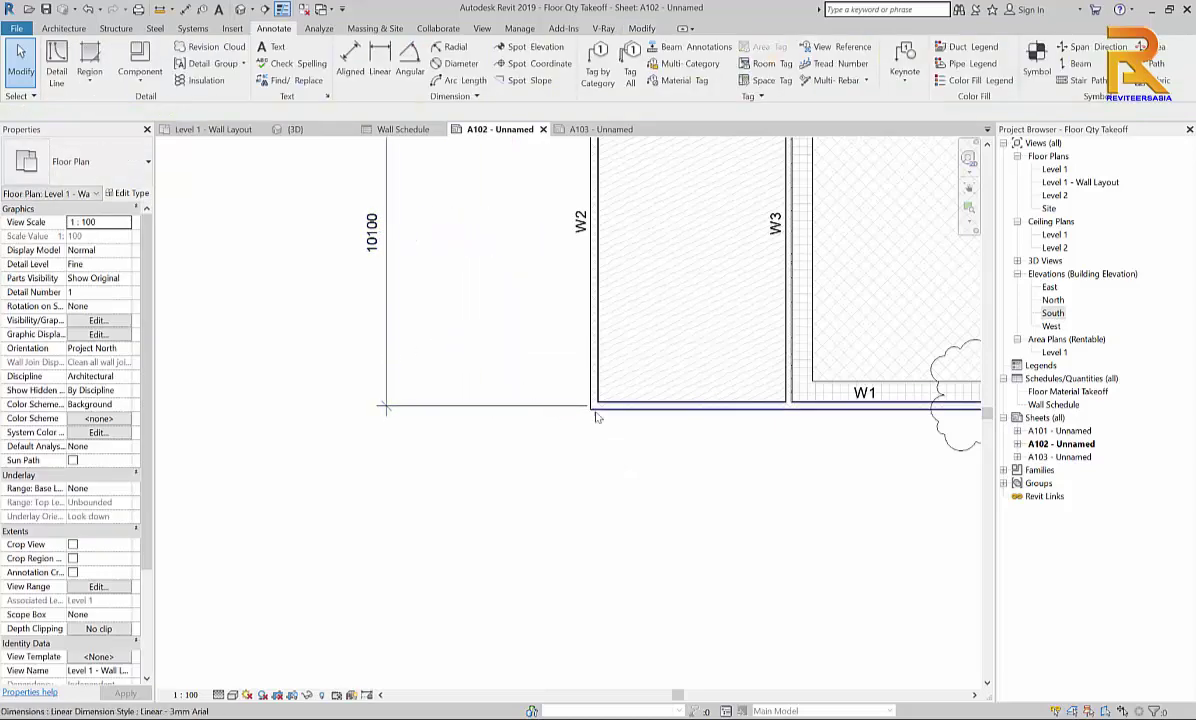
# Extend wall W1's left end so it reaches past wall W2.
pyautogui.click(610, 412)
pyautogui.click(626, 419)
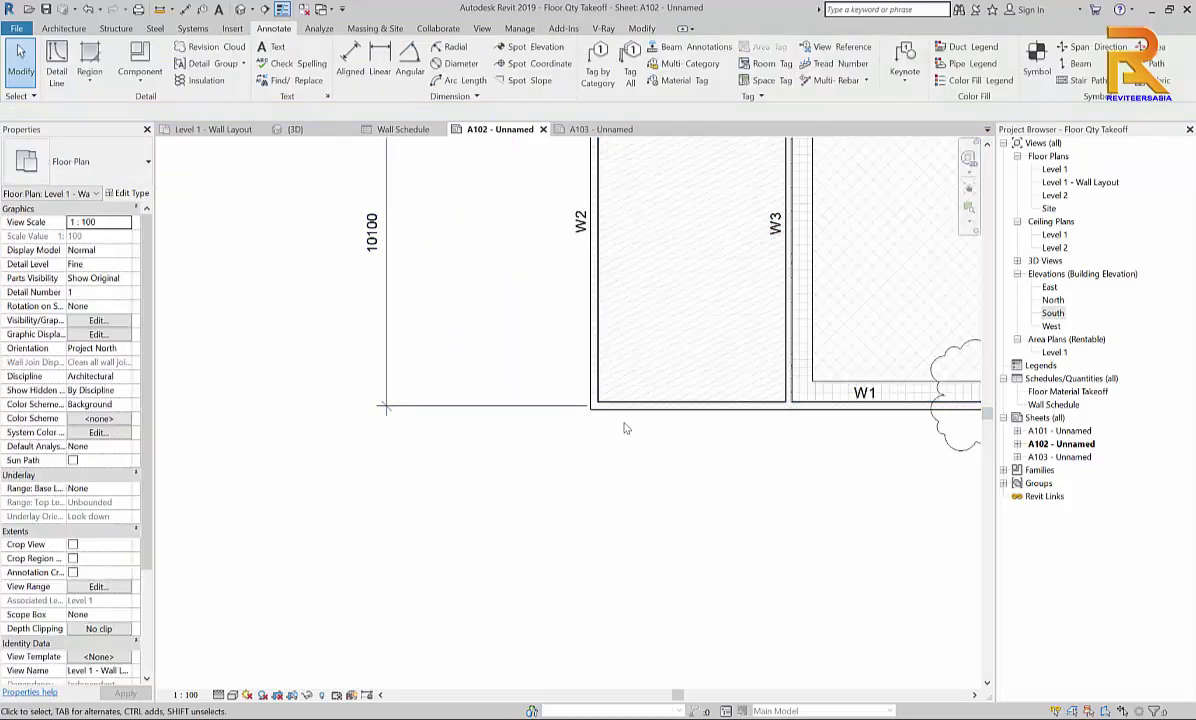
pyautogui.click(606, 407)
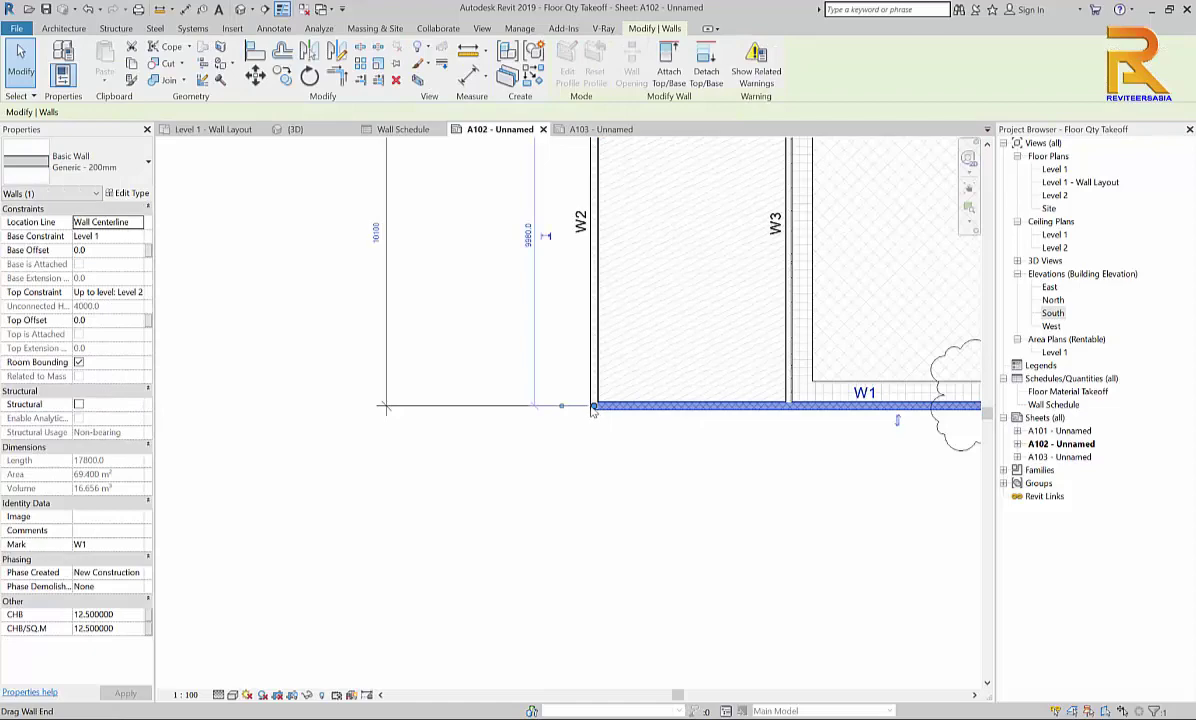
pyautogui.moveTo(593, 408); pyautogui.dragTo(481, 408)
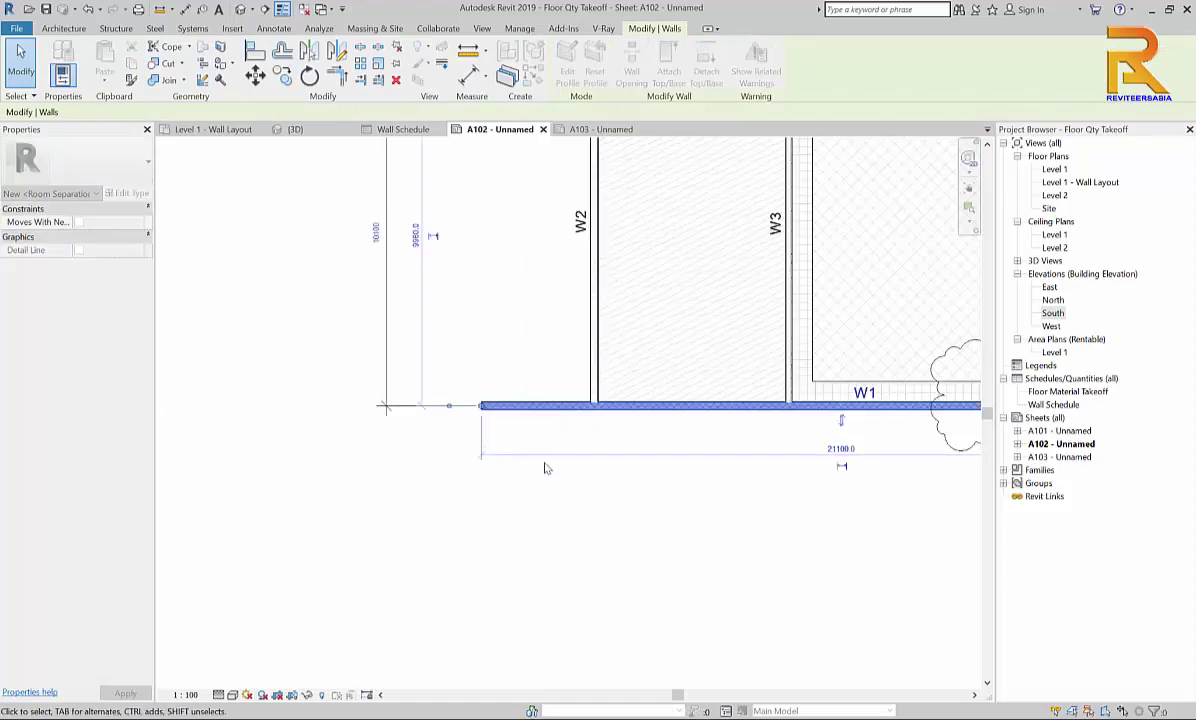
pyautogui.click(588, 468)
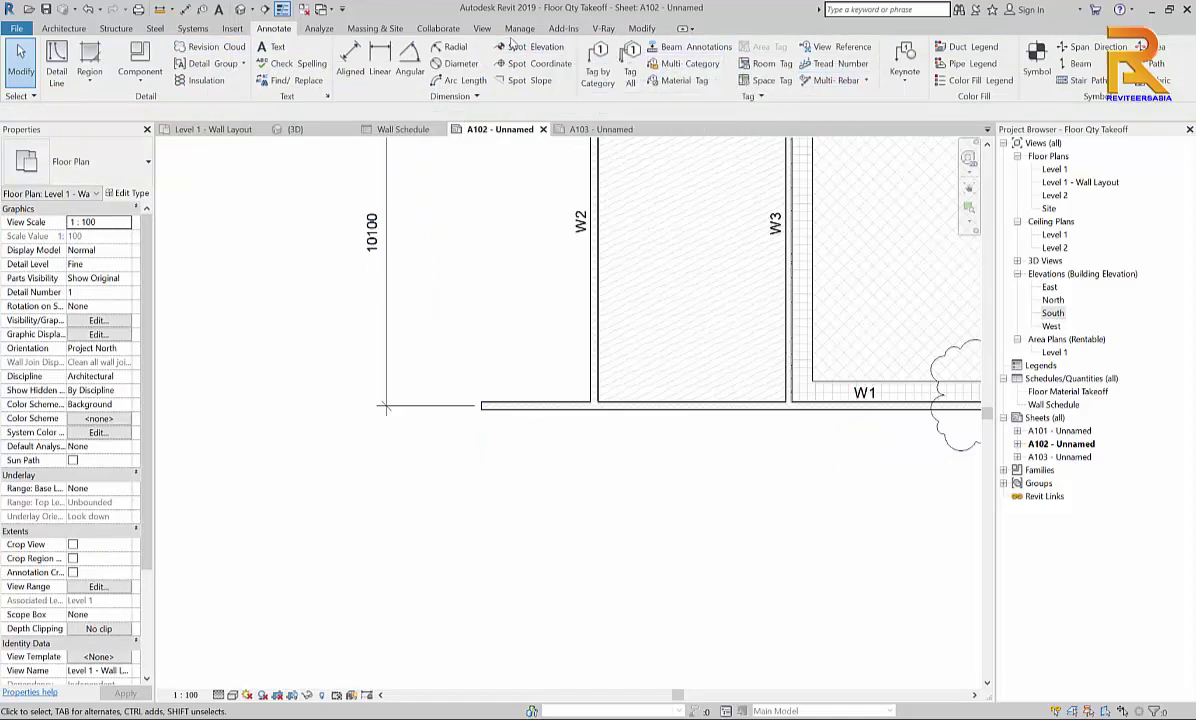
pyautogui.click(520, 29)
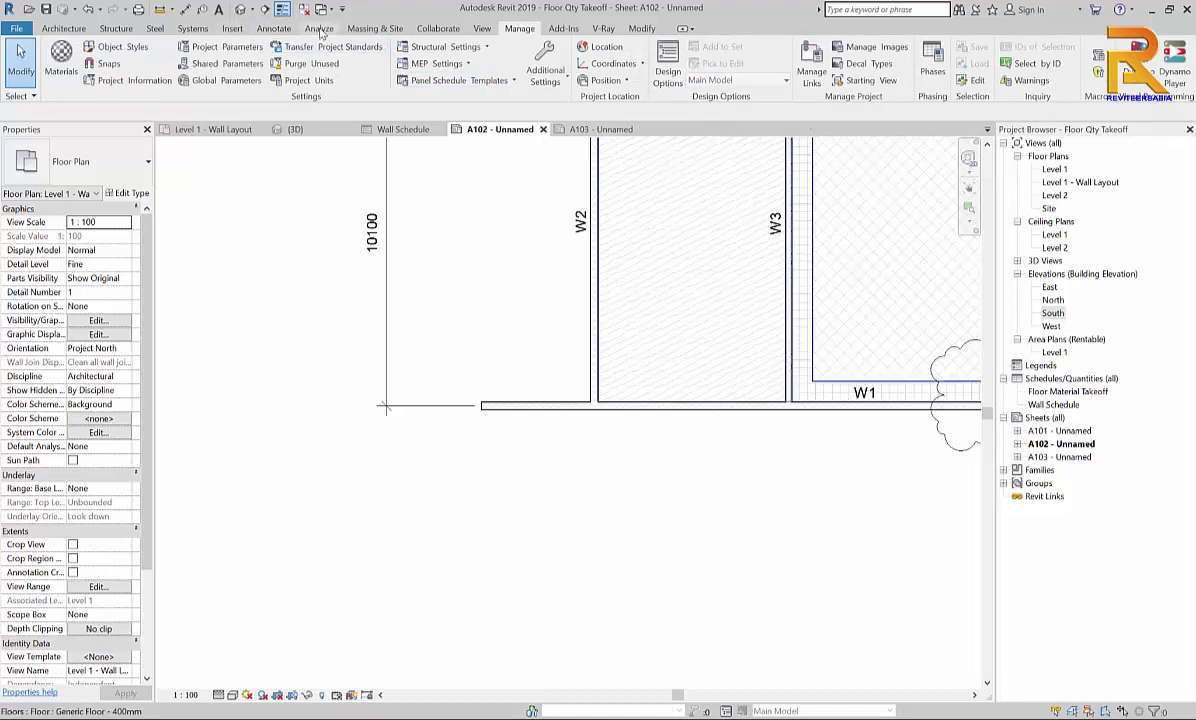
pyautogui.click(273, 28)
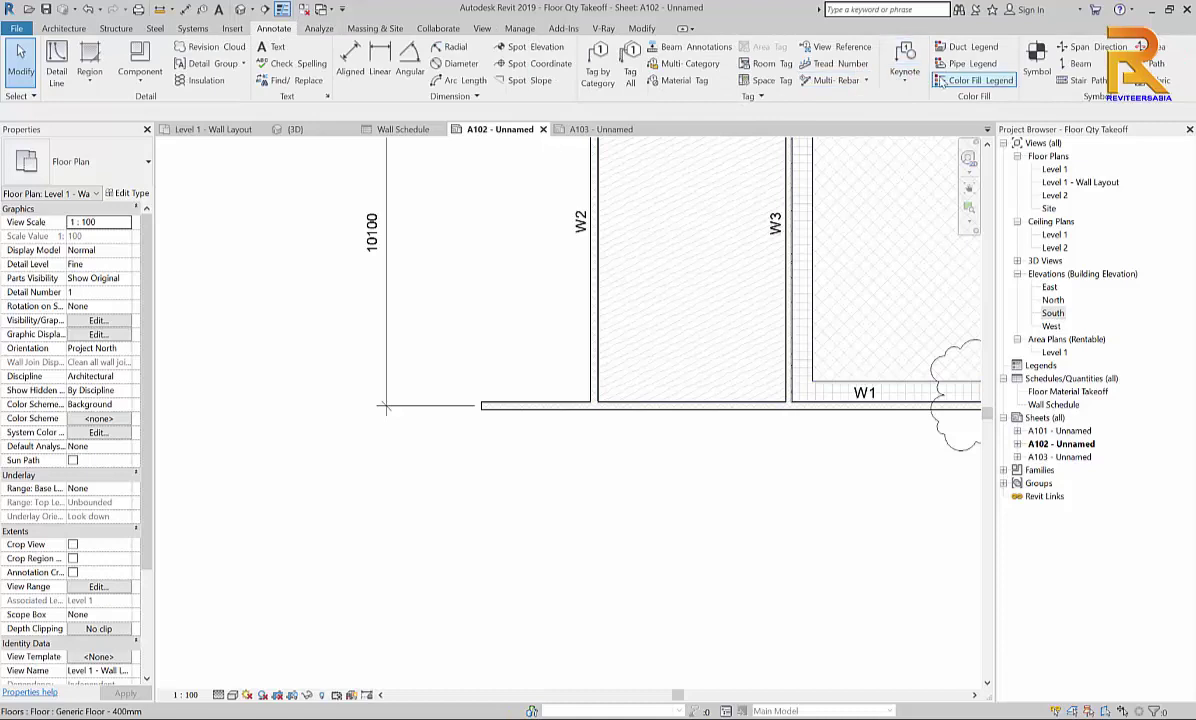
pyautogui.click(520, 29)
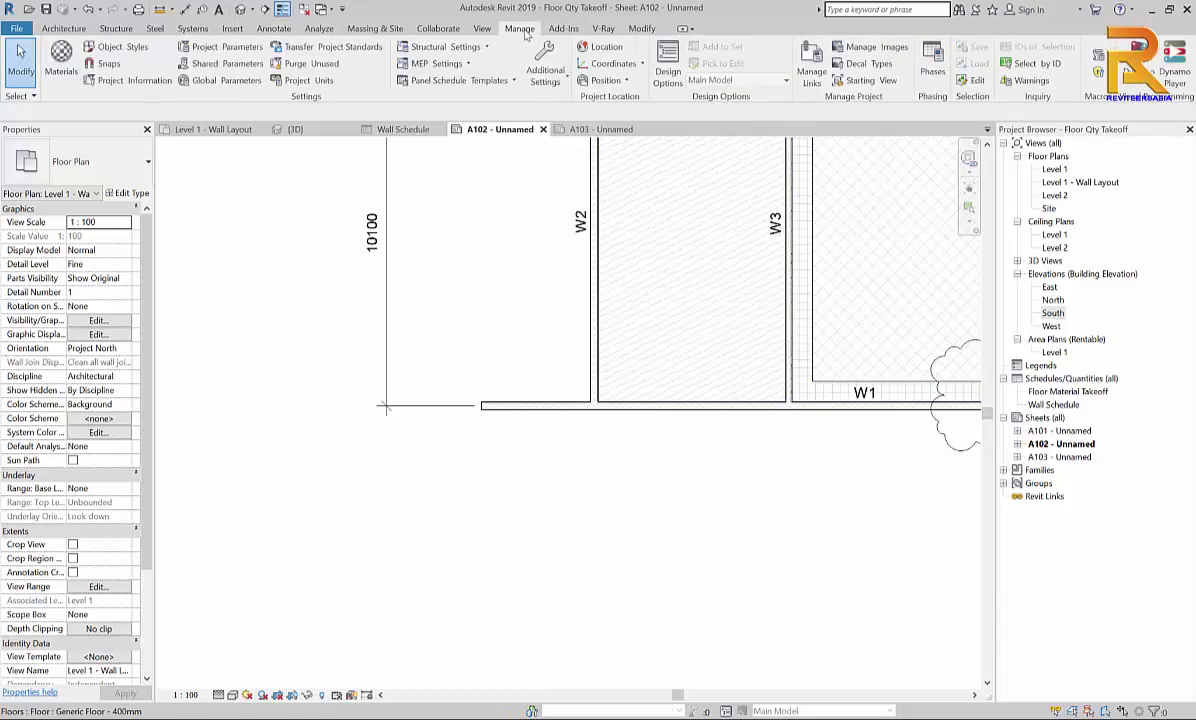
pyautogui.click(642, 28)
pyautogui.click(274, 30)
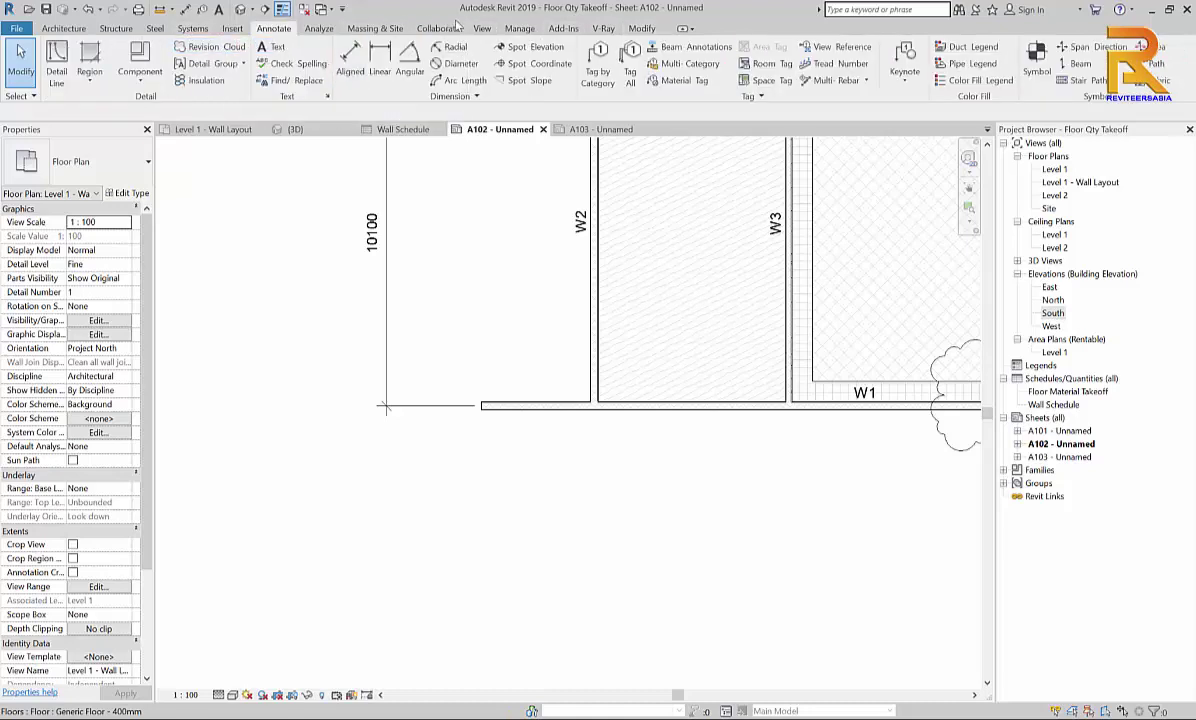
pyautogui.click(481, 28)
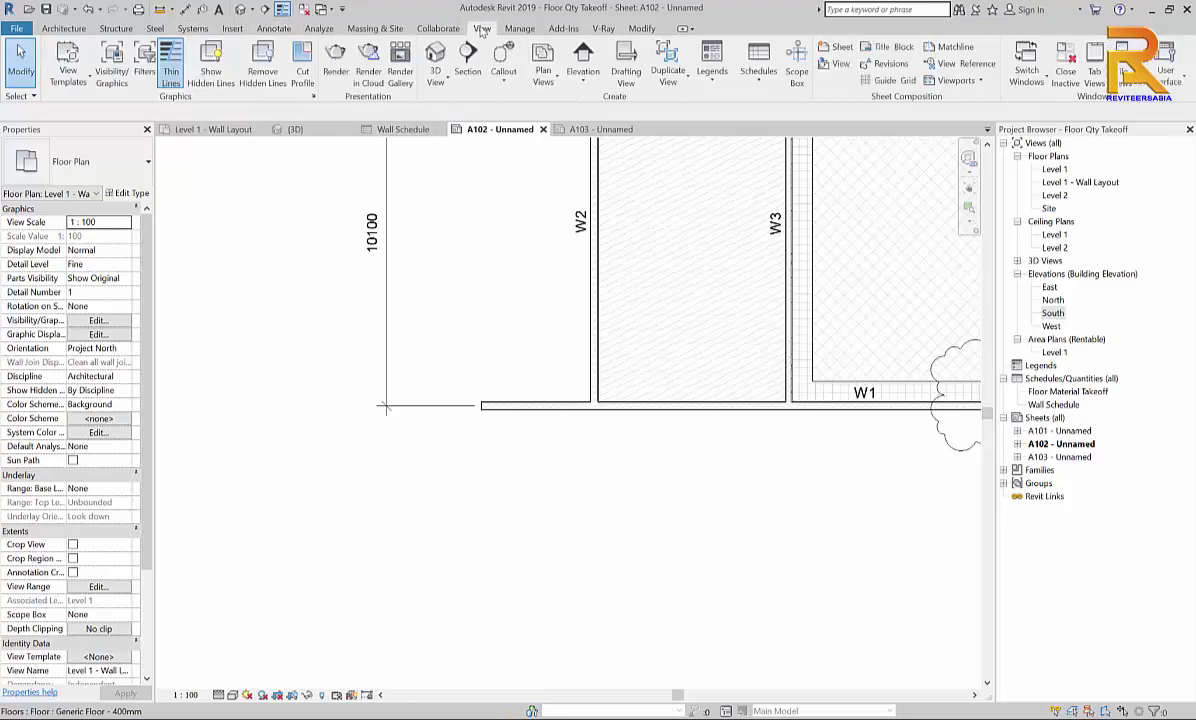
# Add revision row C dated 09-10-20 with the description 'Extended Wall'.
pyautogui.click(889, 64)
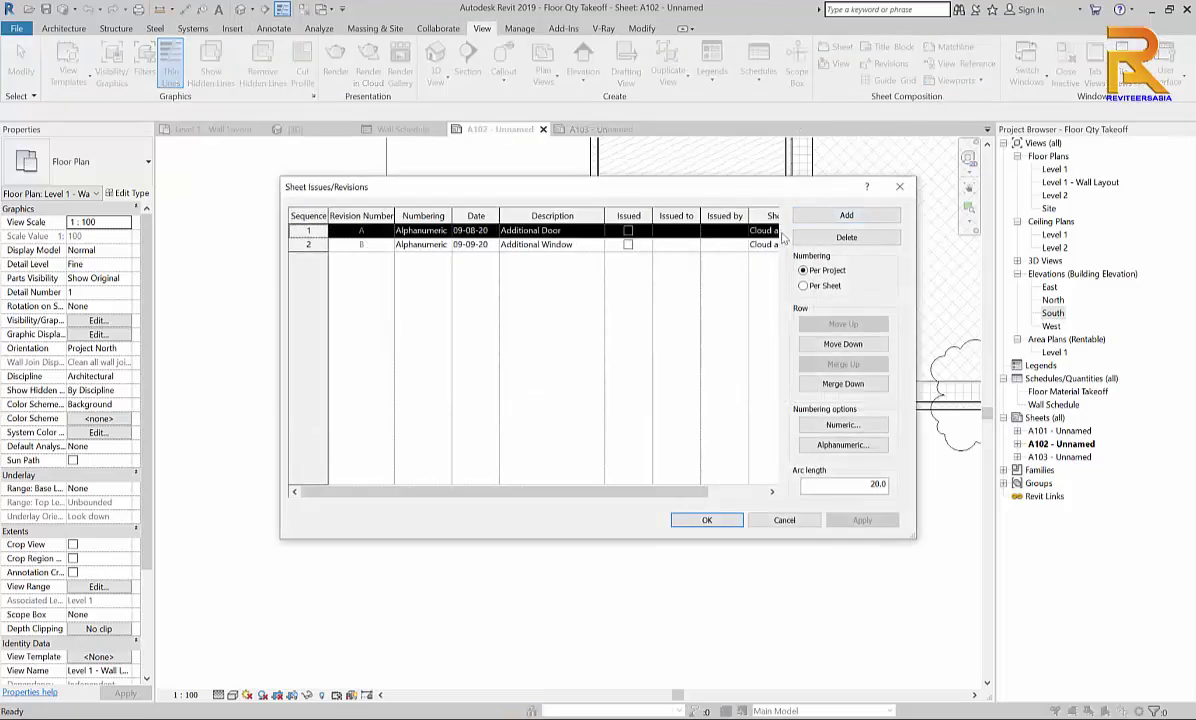
pyautogui.click(815, 215)
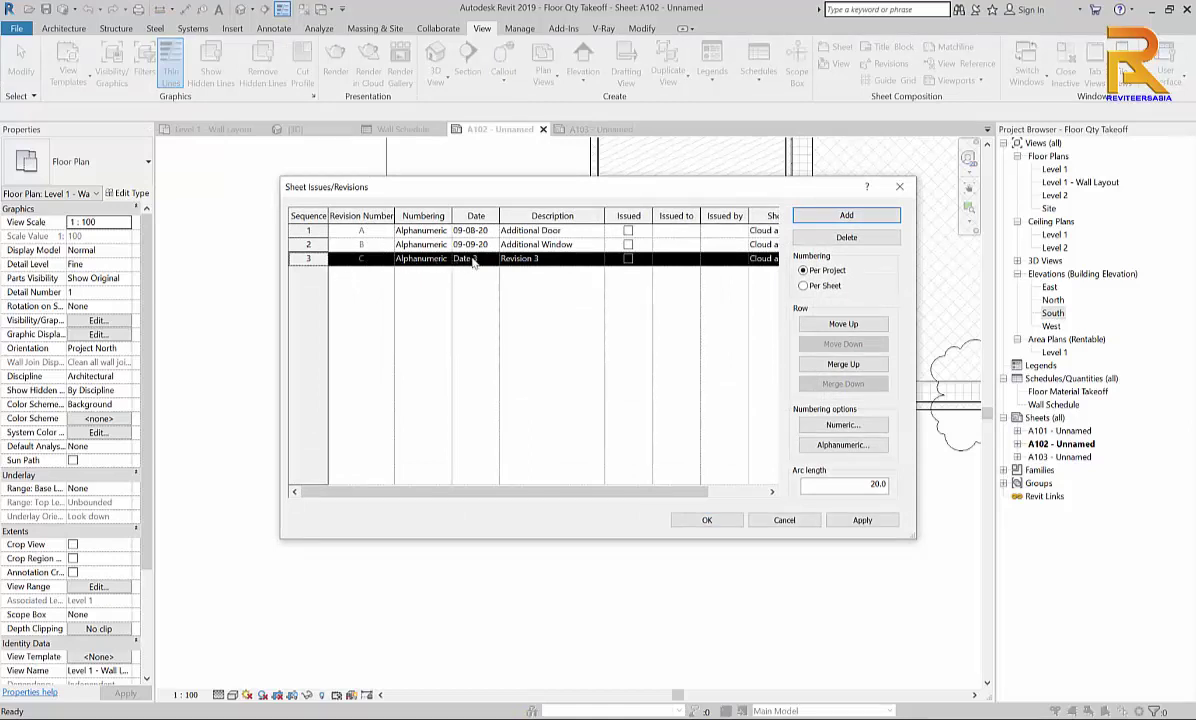
pyautogui.click(481, 262)
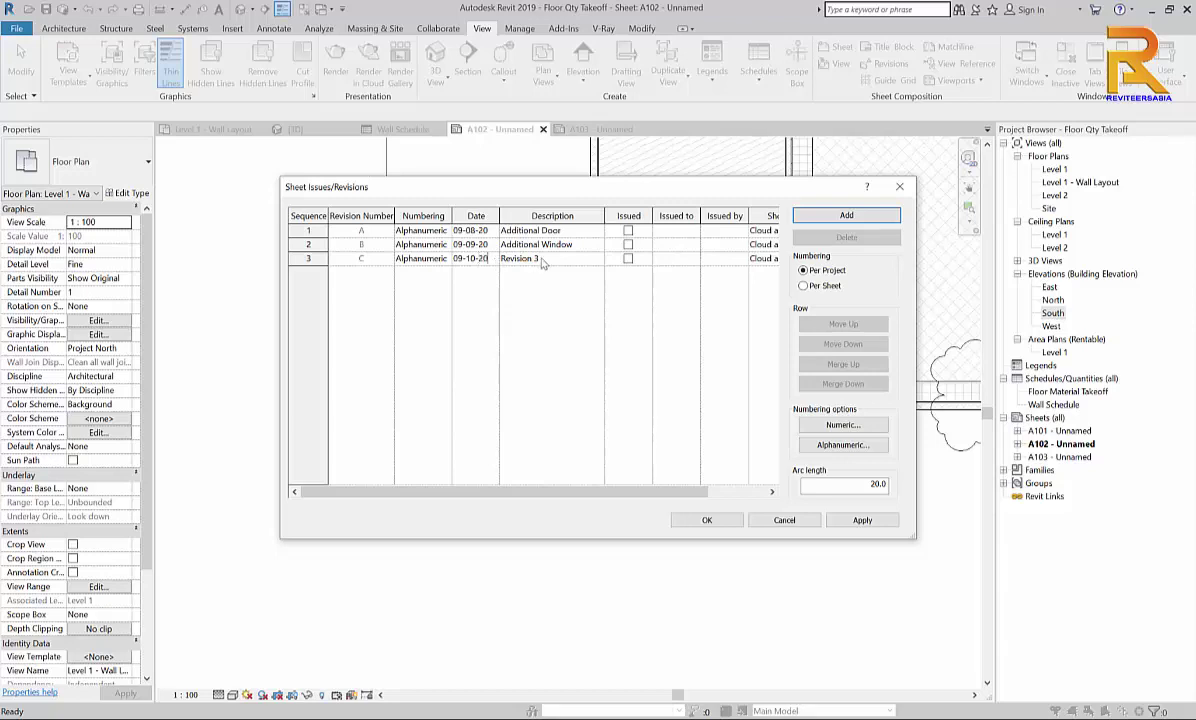
pyautogui.click(545, 260)
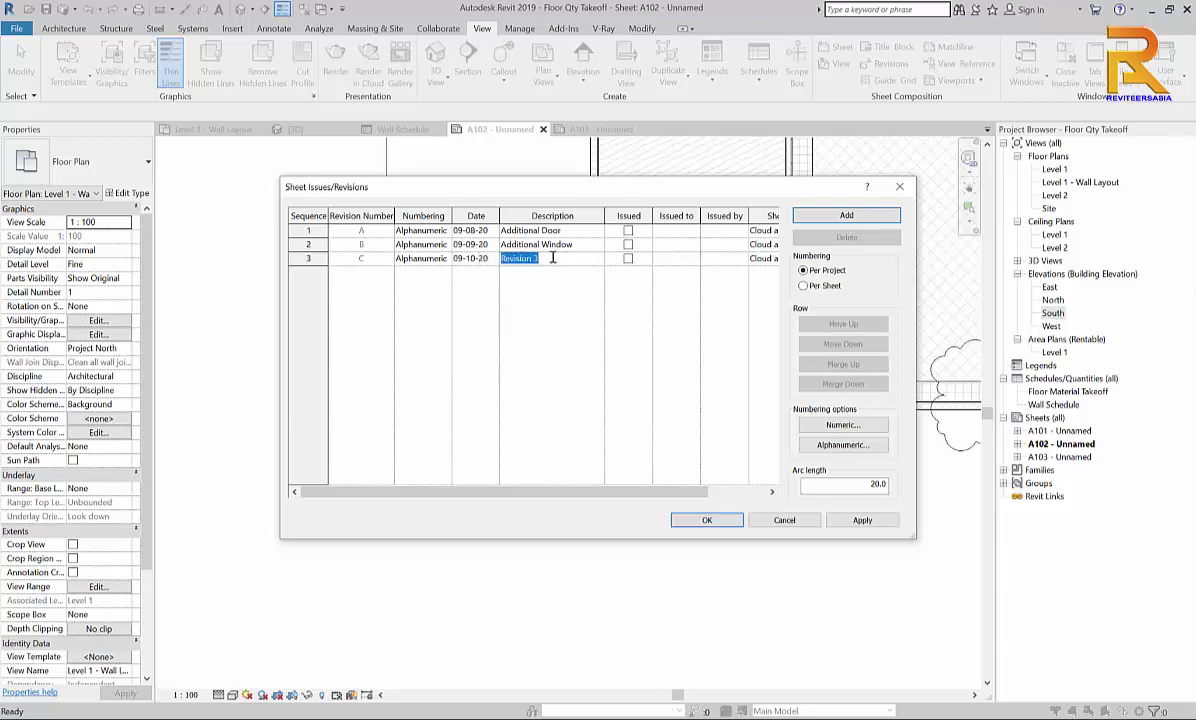
pyautogui.write('Extended Wall')
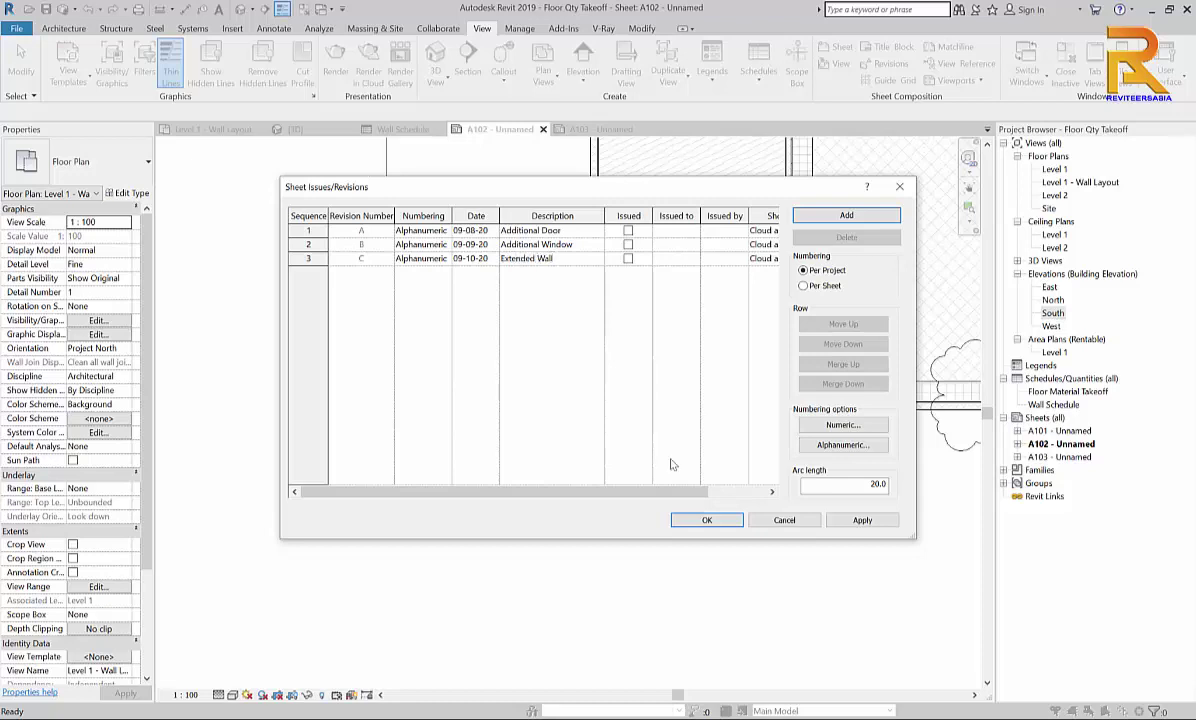
pyautogui.click(706, 520)
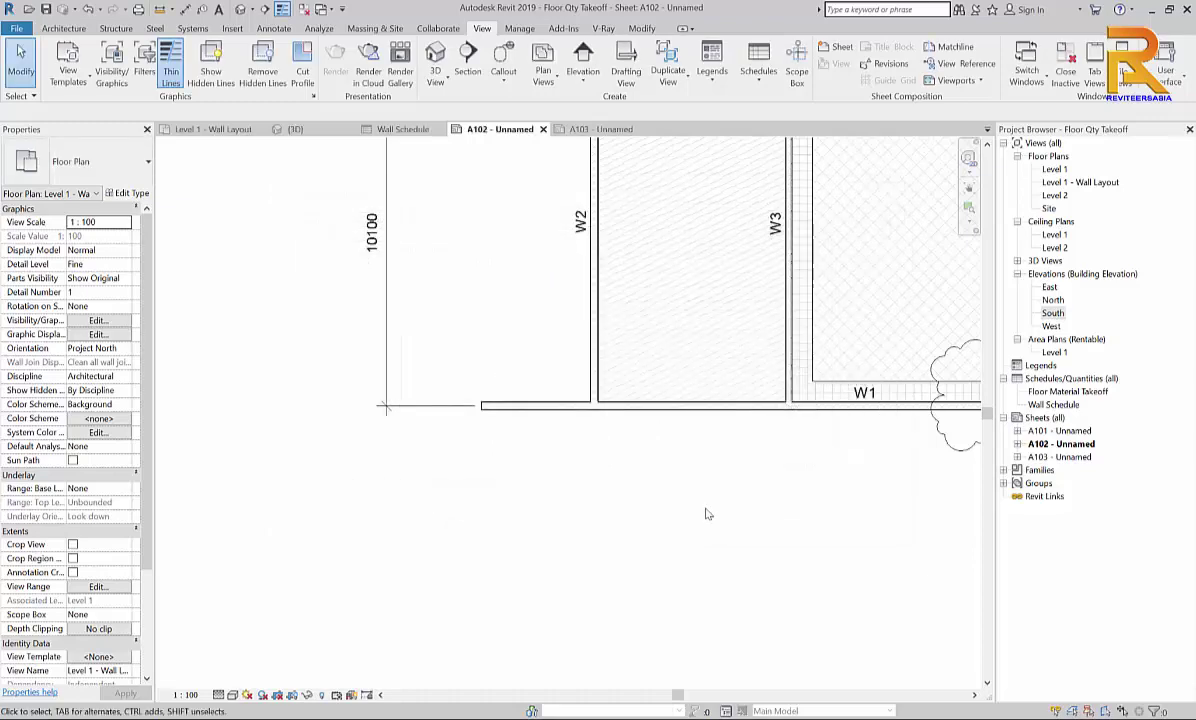
# Draw a rectangular revision cloud around the extended left end of wall W1.
pyautogui.click(266, 28)
pyautogui.click(197, 47)
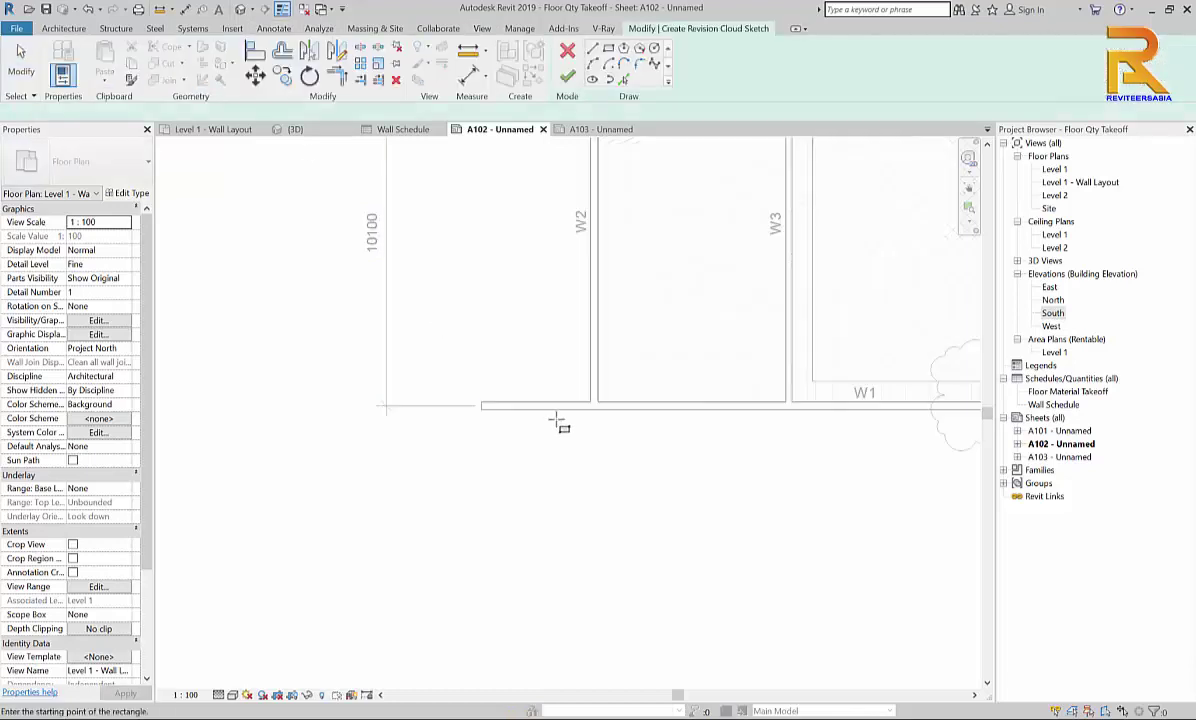
pyautogui.click(457, 352)
pyautogui.click(609, 455)
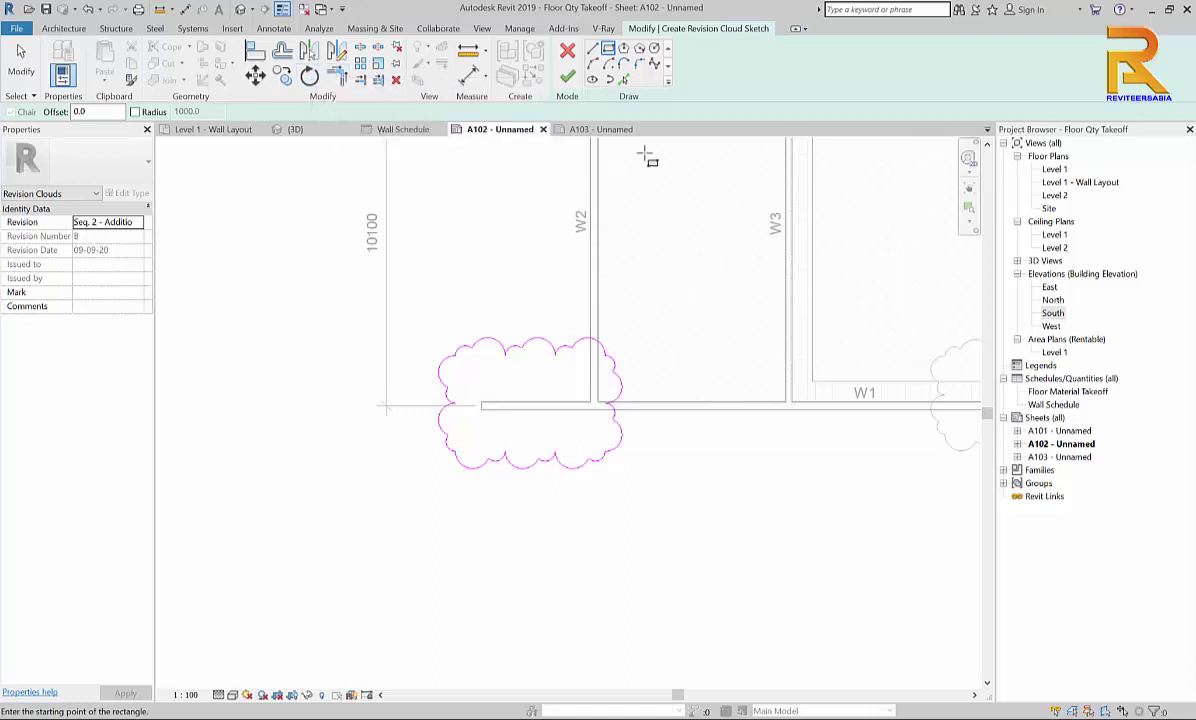
pyautogui.click(567, 77)
pyautogui.scroll(-2, 726, 345)
pyautogui.moveTo(726, 350); pyautogui.dragTo(376, 418, button='middle')
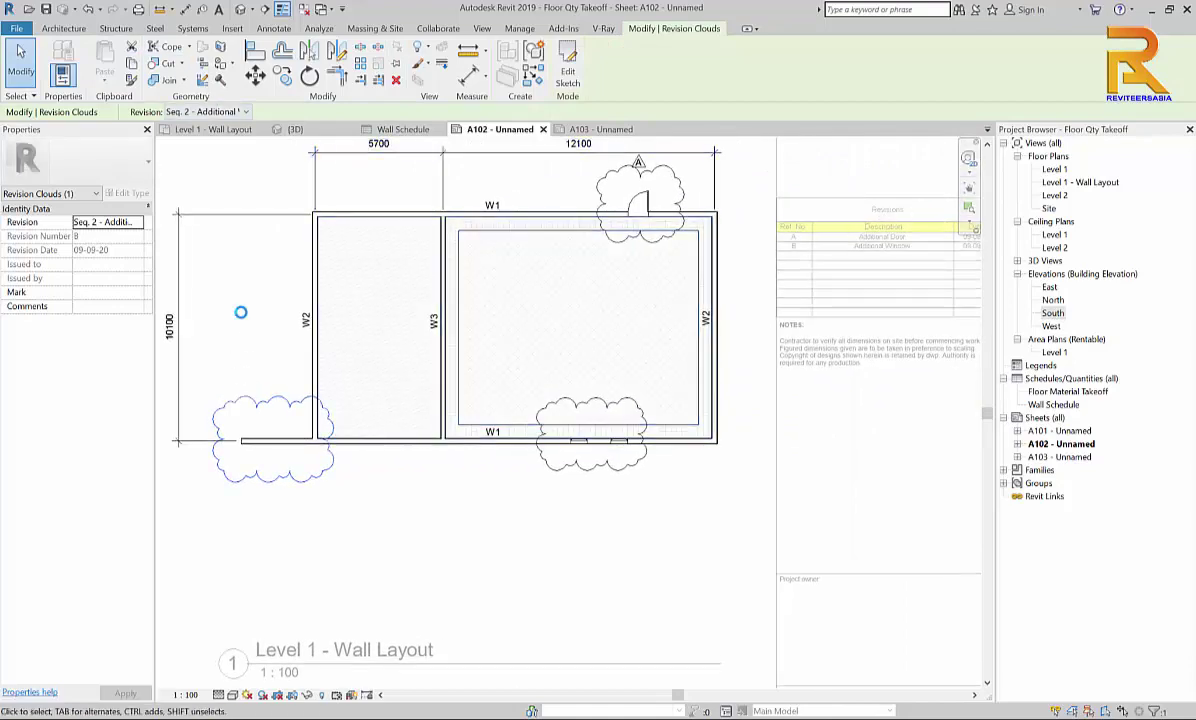
# Assign the new revision cloud to Seq. 3 - Extended Wall.
pyautogui.click(240, 347)
pyautogui.click(247, 407)
pyautogui.click(200, 113)
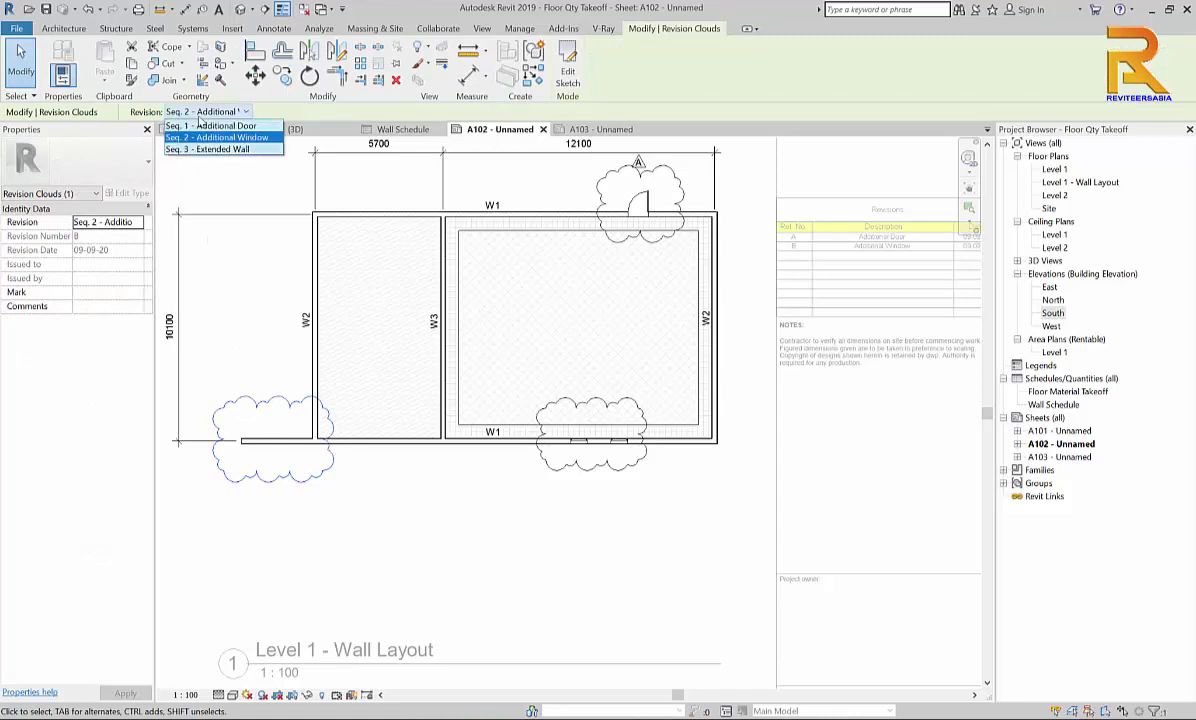
pyautogui.click(190, 149)
pyautogui.click(247, 337)
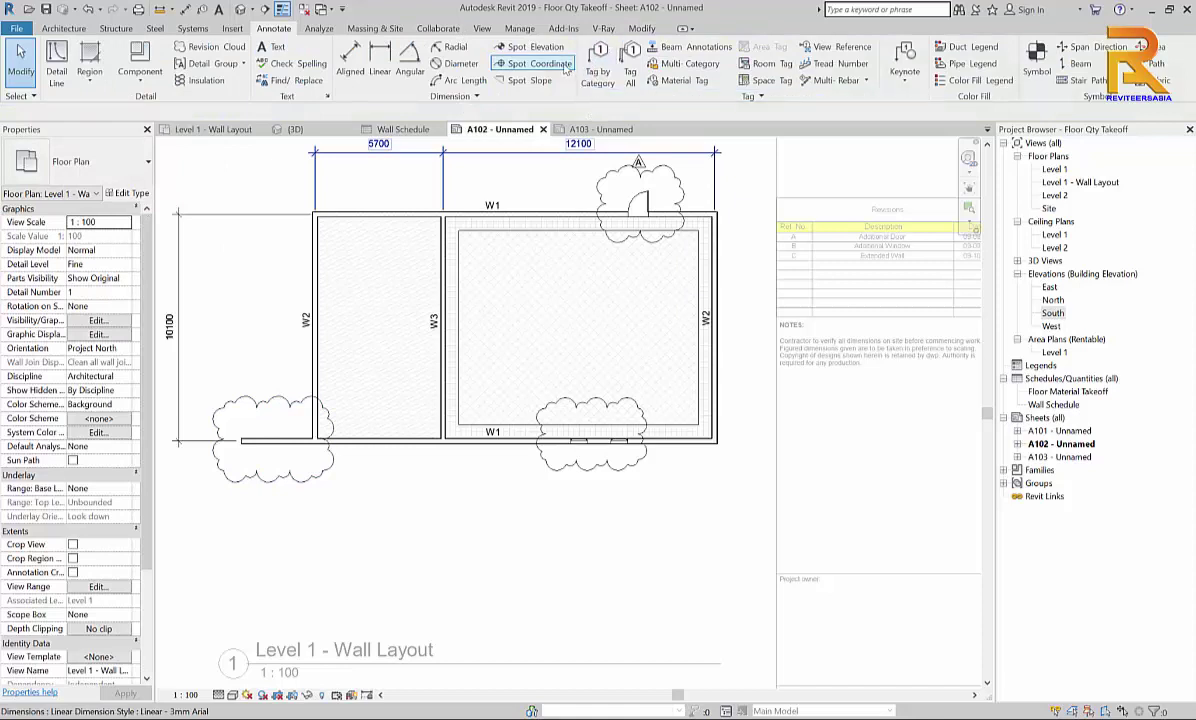
# Tag the lower and left revision clouds on sheet A102 by category.
pyautogui.click(597, 72)
pyautogui.click(595, 475)
pyautogui.click(320, 484)
pyautogui.scroll(4, 881, 350)
pyautogui.scroll(4, 816, 325)
pyautogui.scroll(-3, 665, 370)
pyautogui.scroll(-3, 665, 370)
pyautogui.scroll(4, 582, 278)
pyautogui.scroll(2, 557, 188)
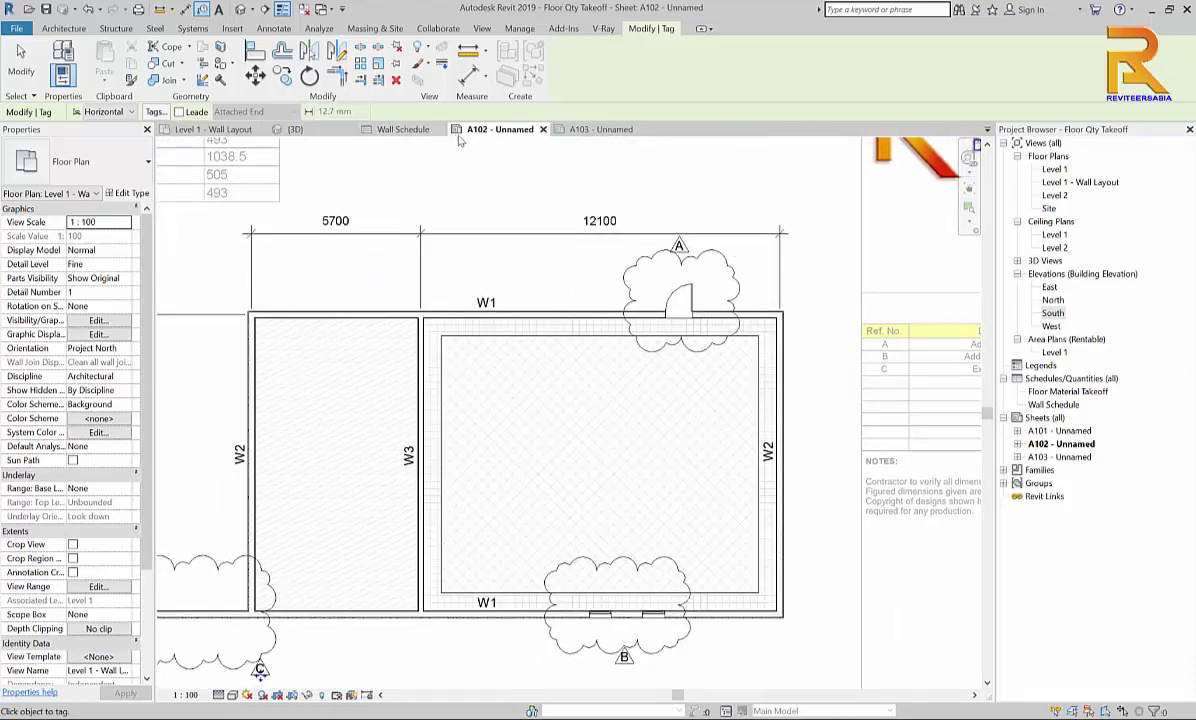
# Deactivate the plan viewport and close the Wall Schedule and 3D views.
pyautogui.rightClick(440, 270)
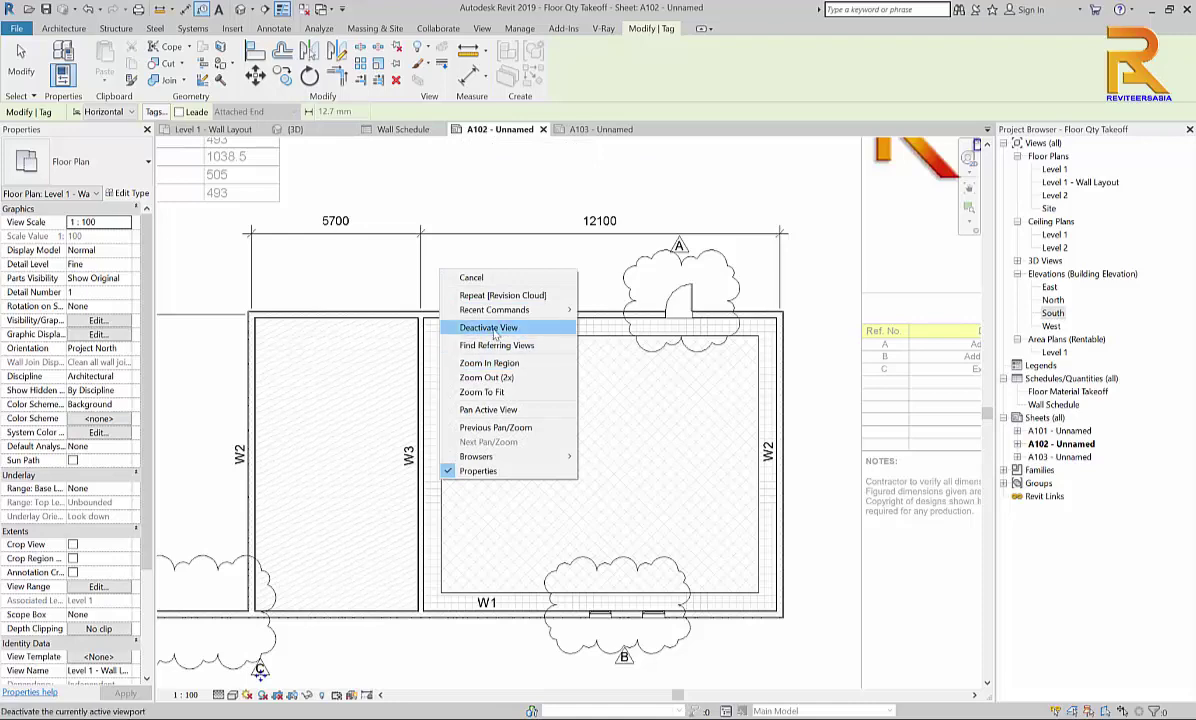
pyautogui.click(488, 328)
pyautogui.scroll(-2, 547, 280)
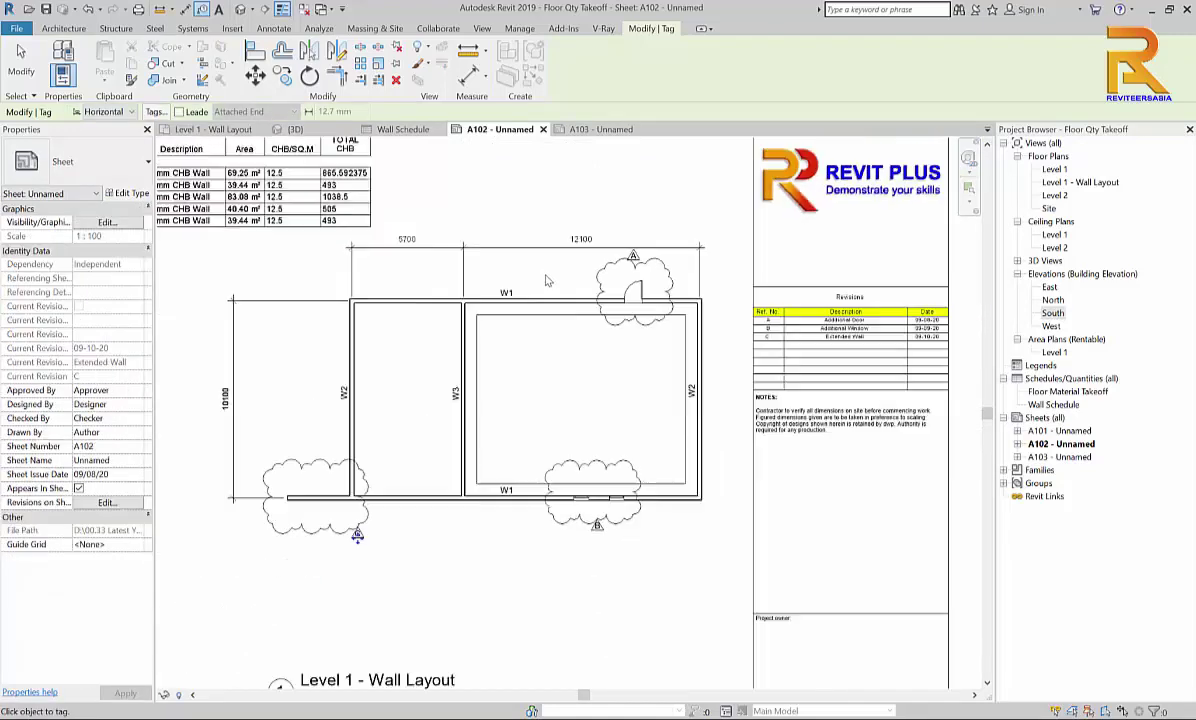
pyautogui.click(440, 129)
pyautogui.click(350, 129)
# Close the Level 1 - Wall Layout view and bring up sheet A103.
pyautogui.click(262, 129)
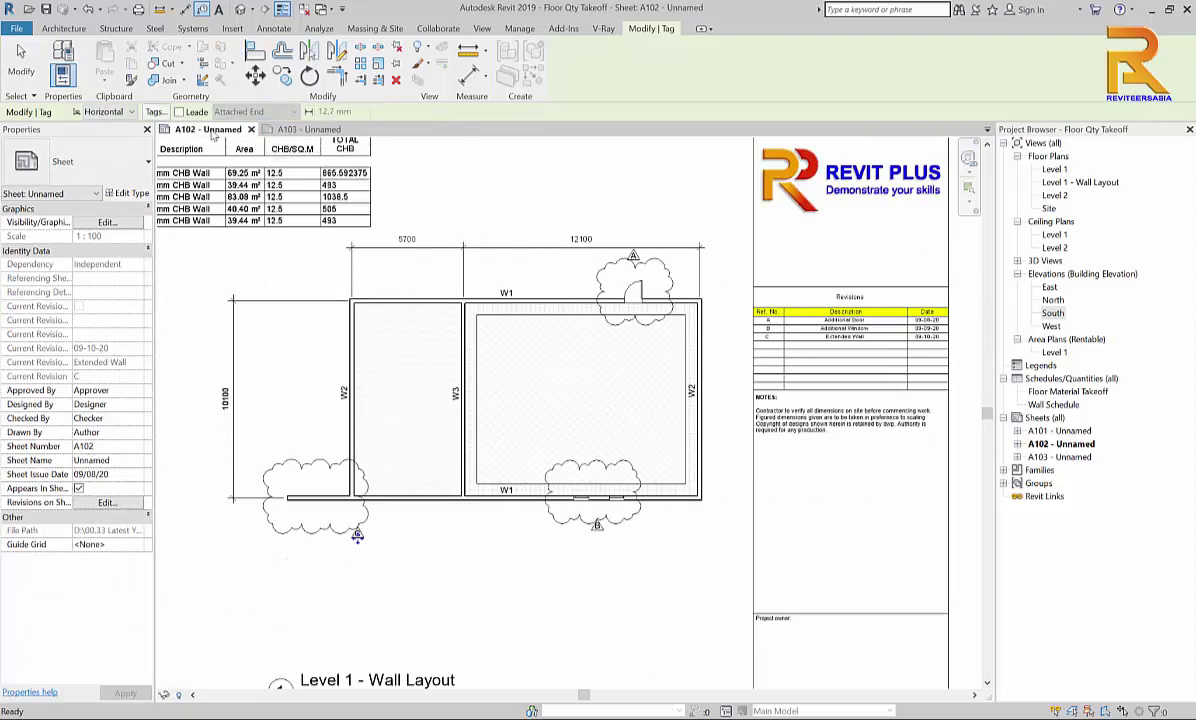
pyautogui.click(310, 129)
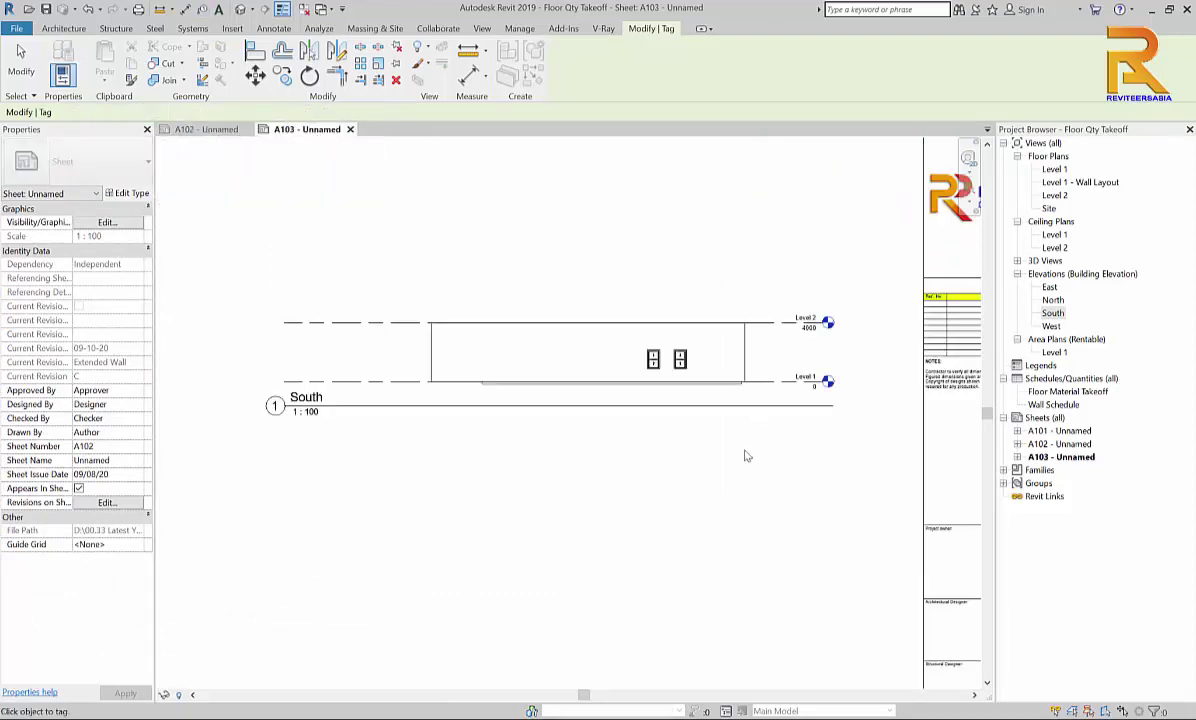
pyautogui.moveTo(704, 450); pyautogui.dragTo(641, 448, button='middle')
pyautogui.scroll(2, 467, 342)
pyautogui.rightClick(467, 347)
pyautogui.click(447, 394)
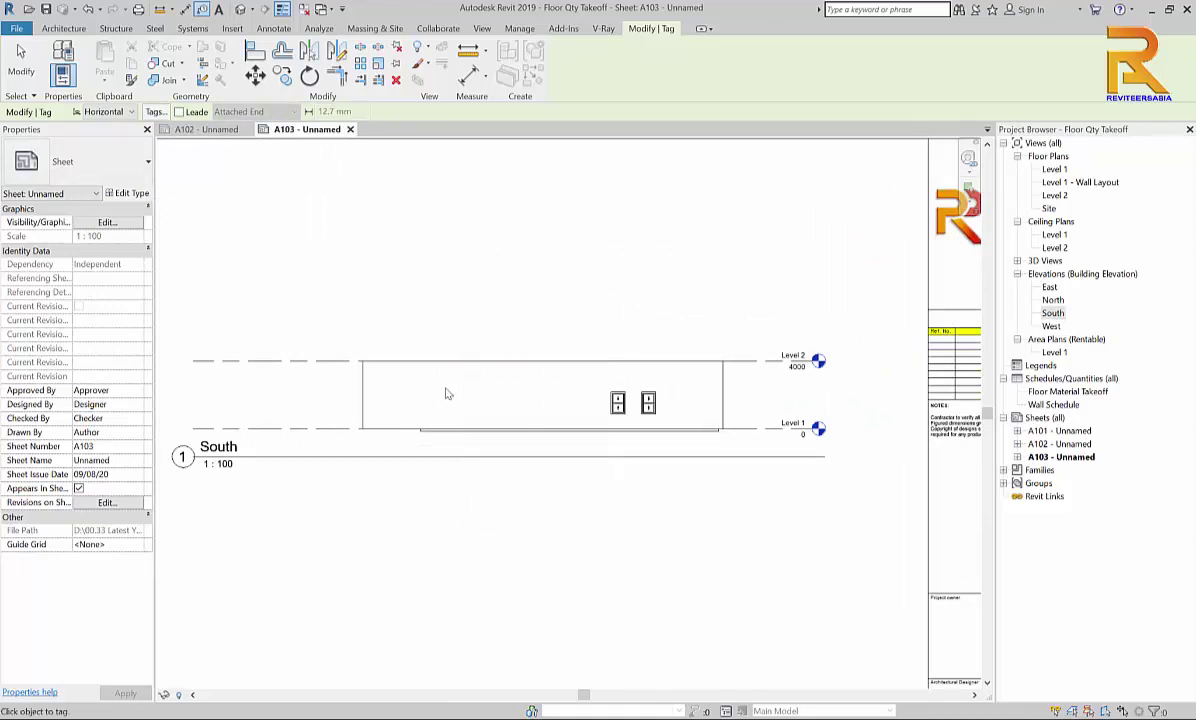
pyautogui.scroll(-3, 505, 369)
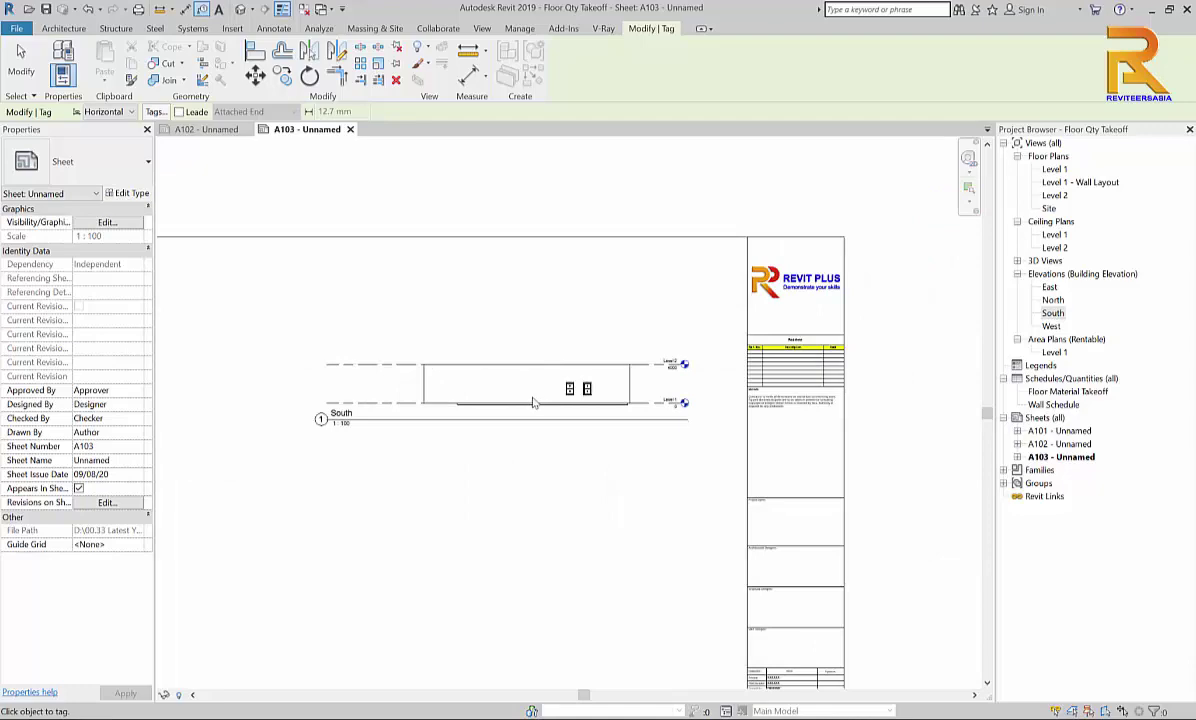
pyautogui.press('Escape')
pyautogui.press('Escape')
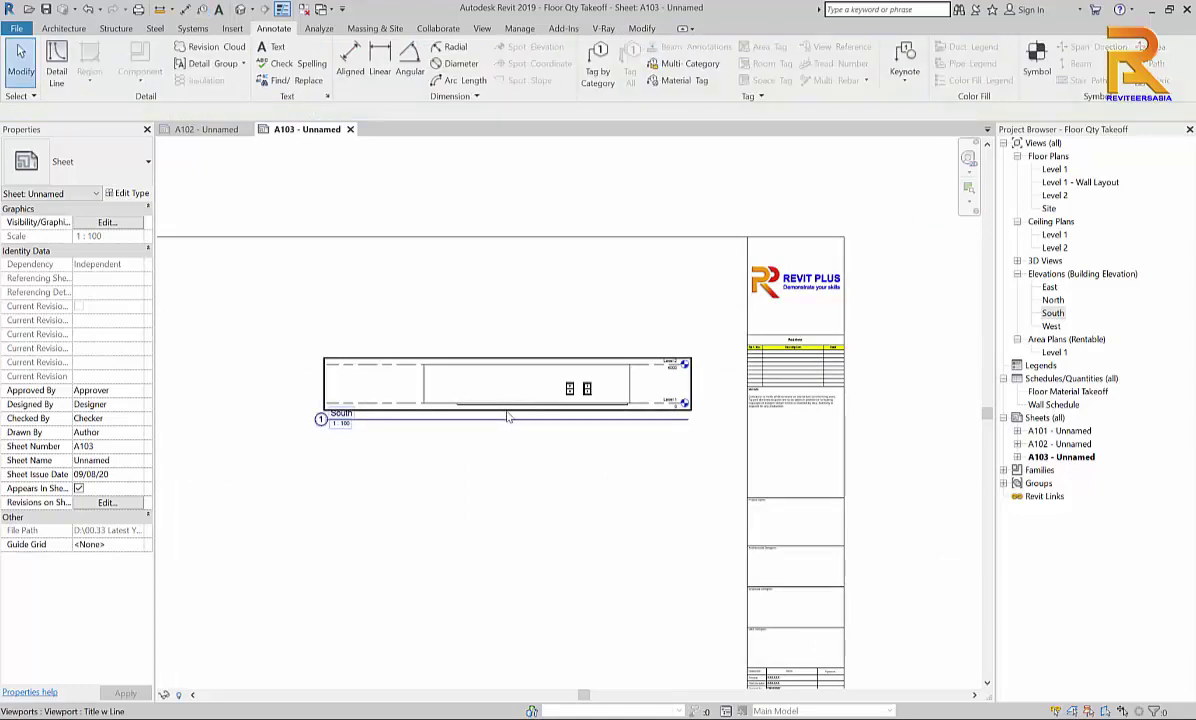
# Activate the South elevation viewport and cloud the building's left end below Level 1.
pyautogui.rightClick(524, 406)
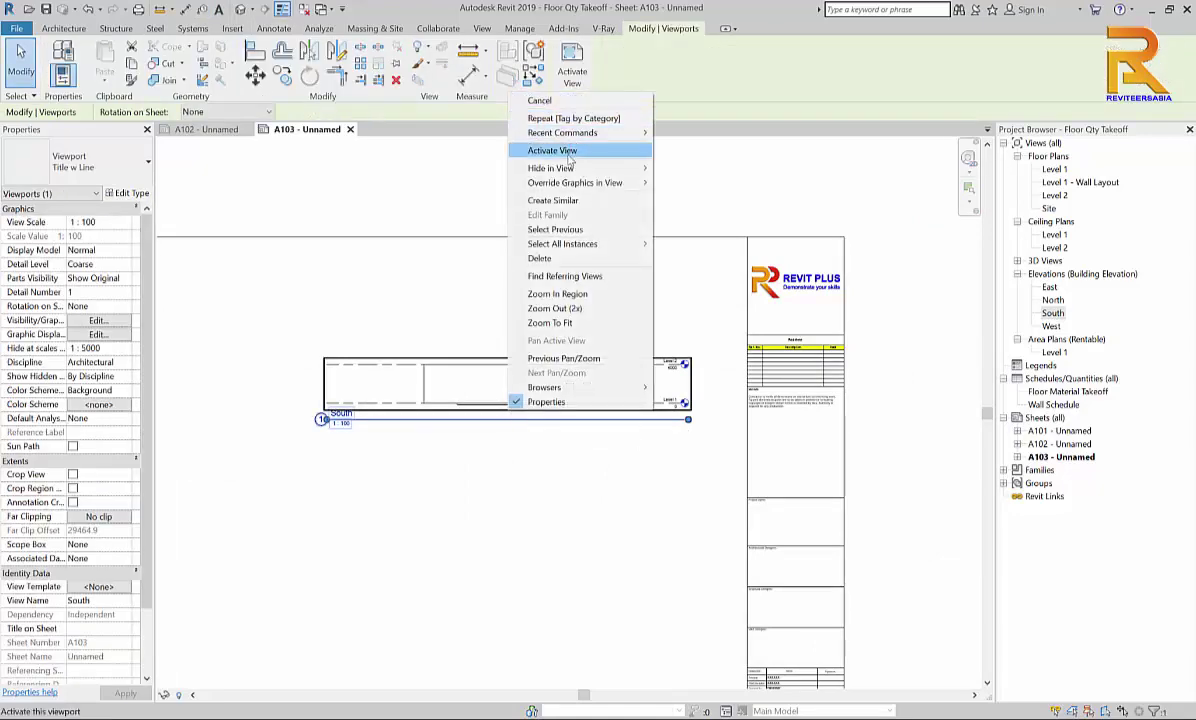
pyautogui.click(565, 150)
pyautogui.scroll(5, 515, 366)
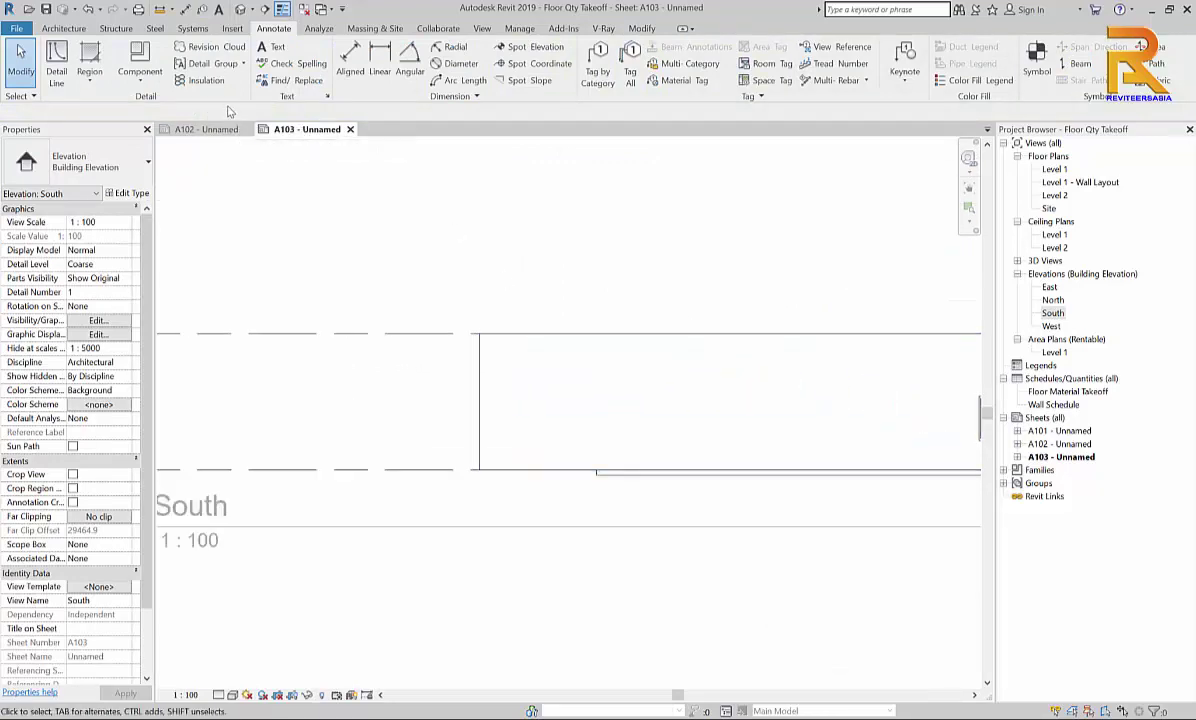
pyautogui.click(200, 47)
pyautogui.click(448, 315)
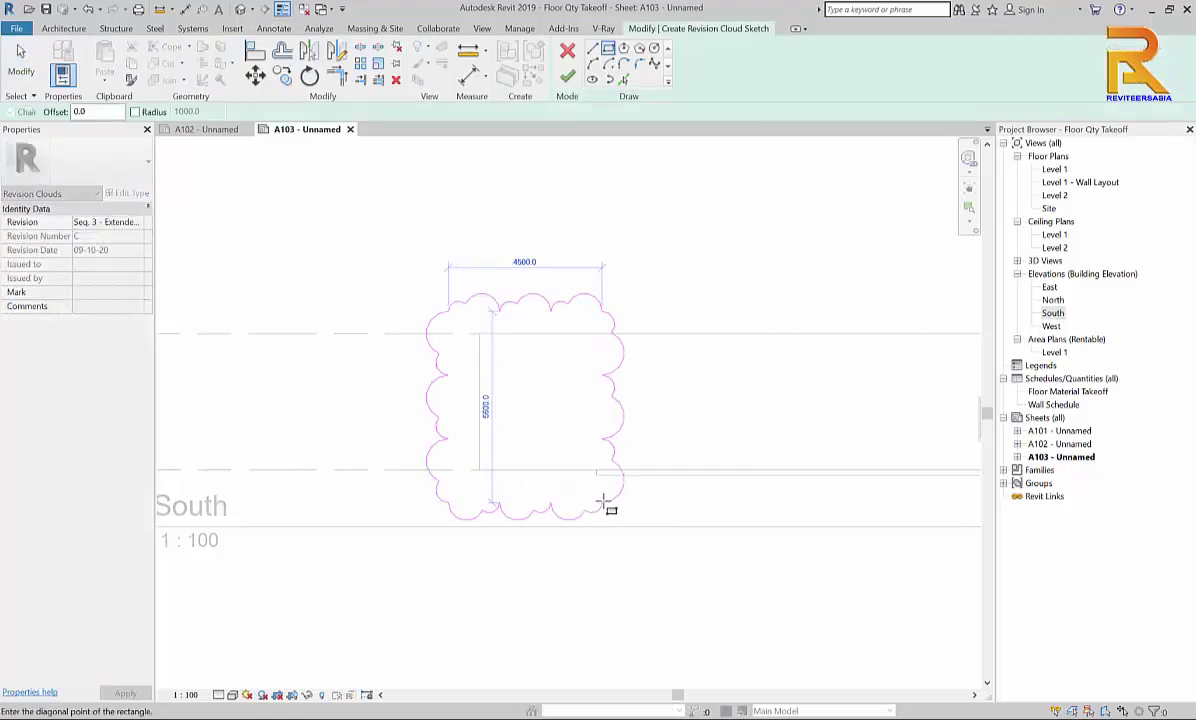
pyautogui.click(610, 505)
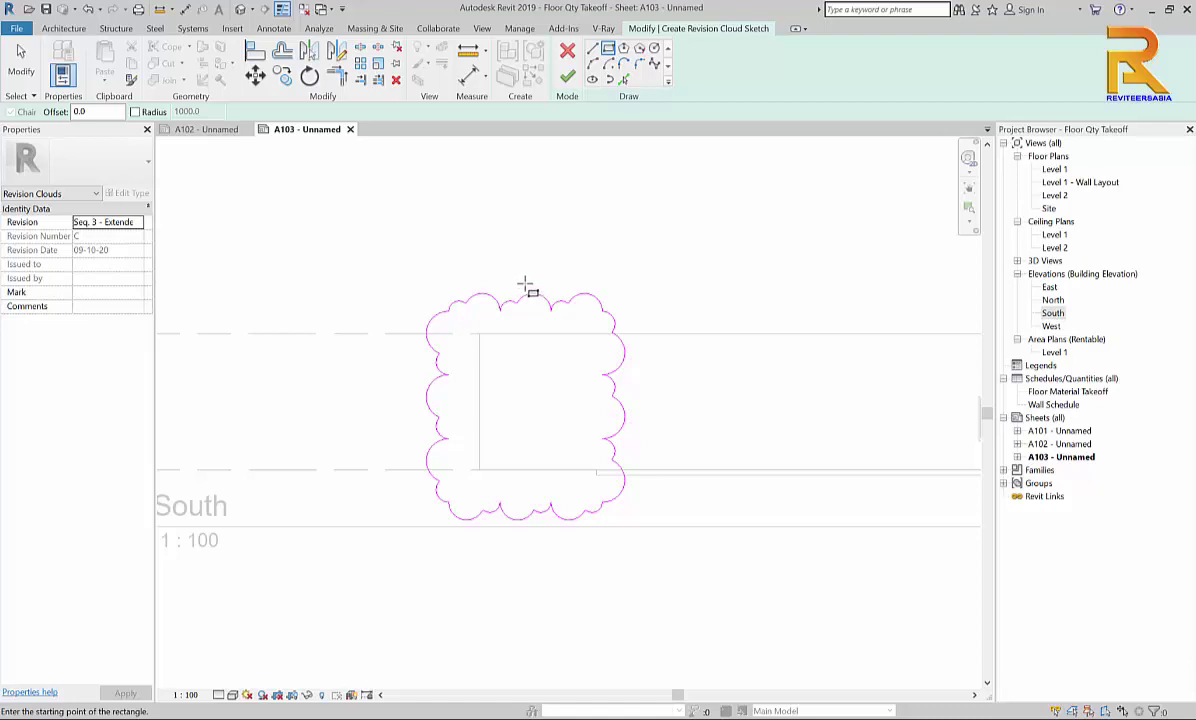
pyautogui.click(205, 129)
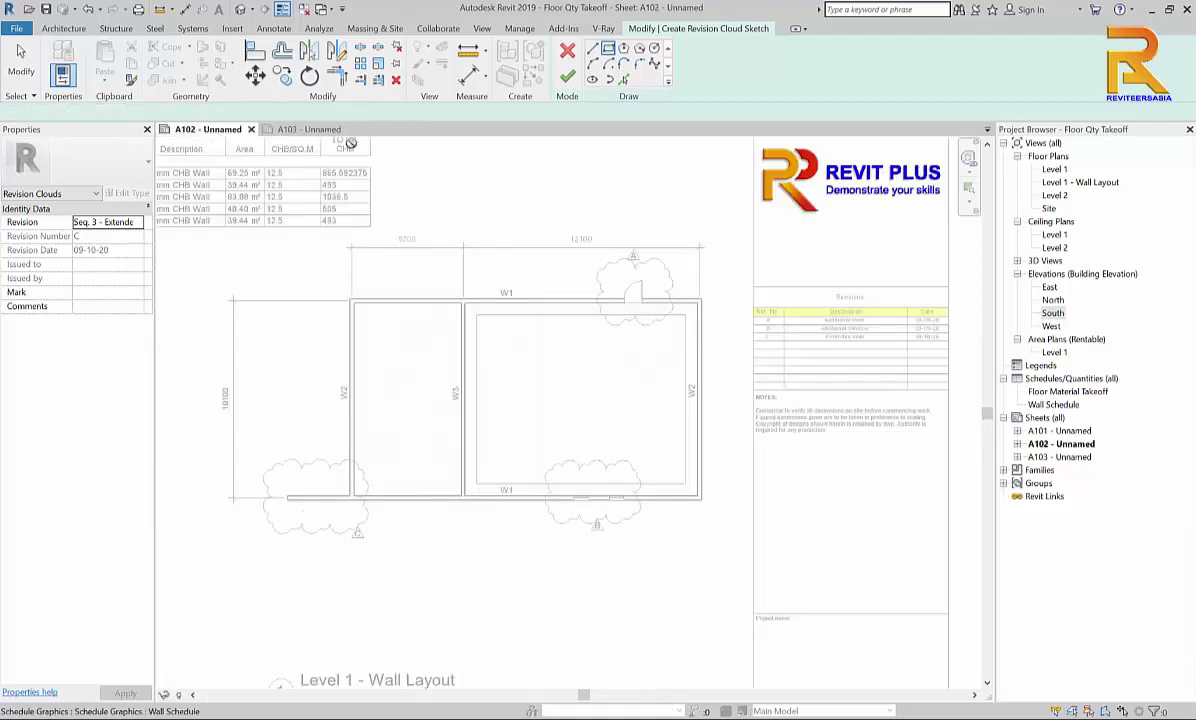
pyautogui.click(305, 129)
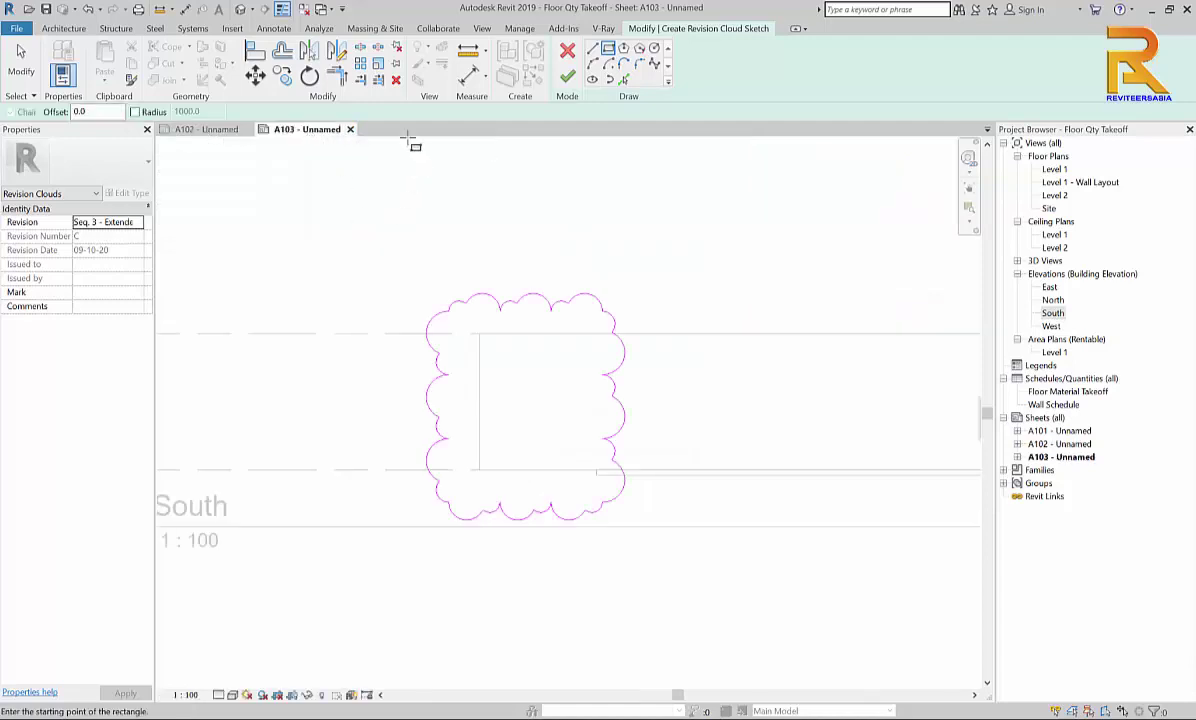
pyautogui.click(567, 76)
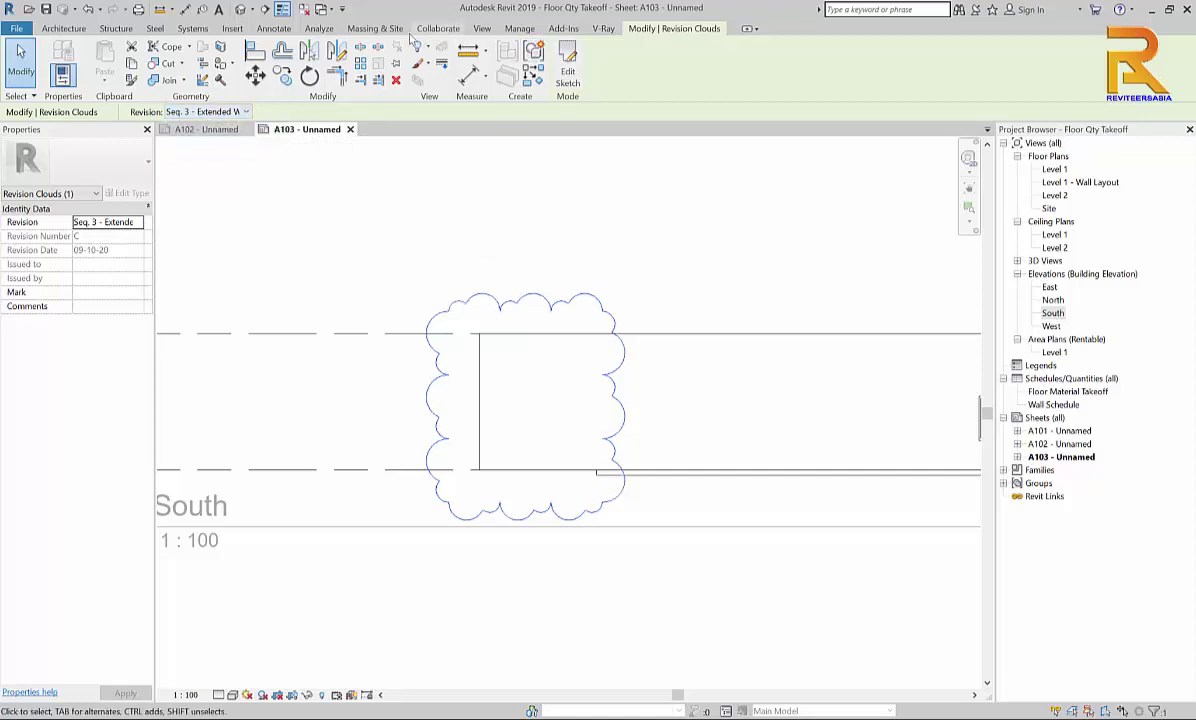
# Tag the new elevation revision cloud with its revision tag.
pyautogui.click(281, 31)
pyautogui.click(597, 68)
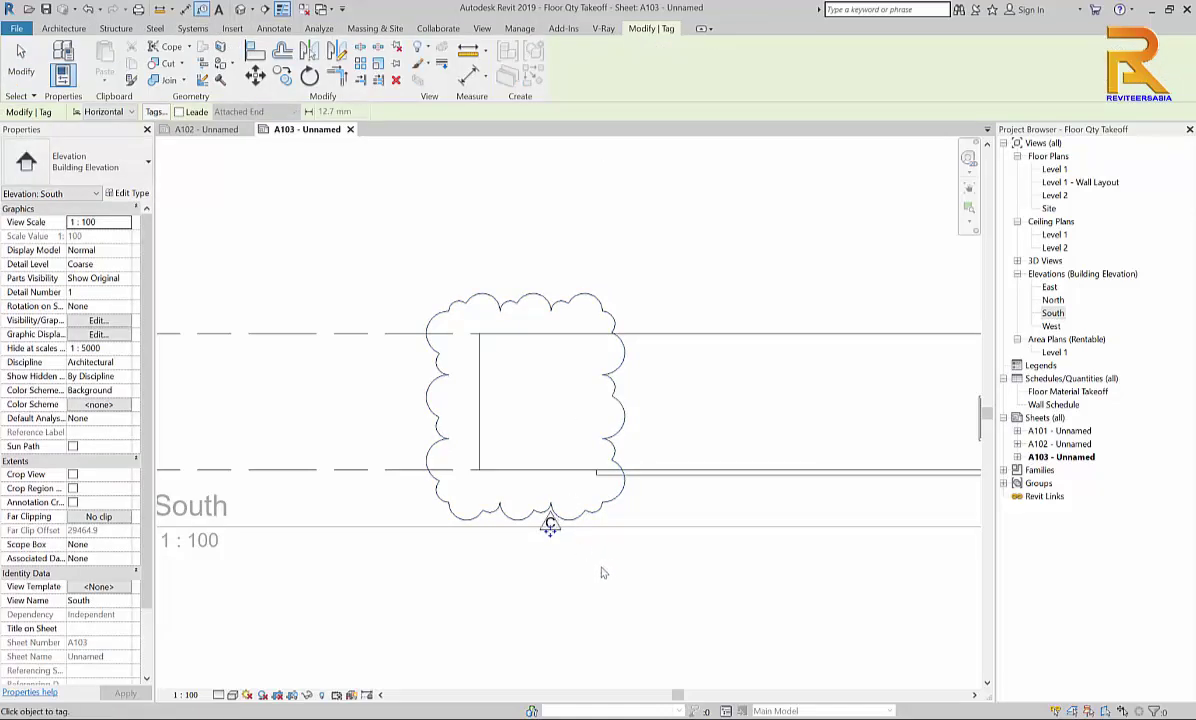
pyautogui.press('Escape')
pyautogui.scroll(-2, 613, 561)
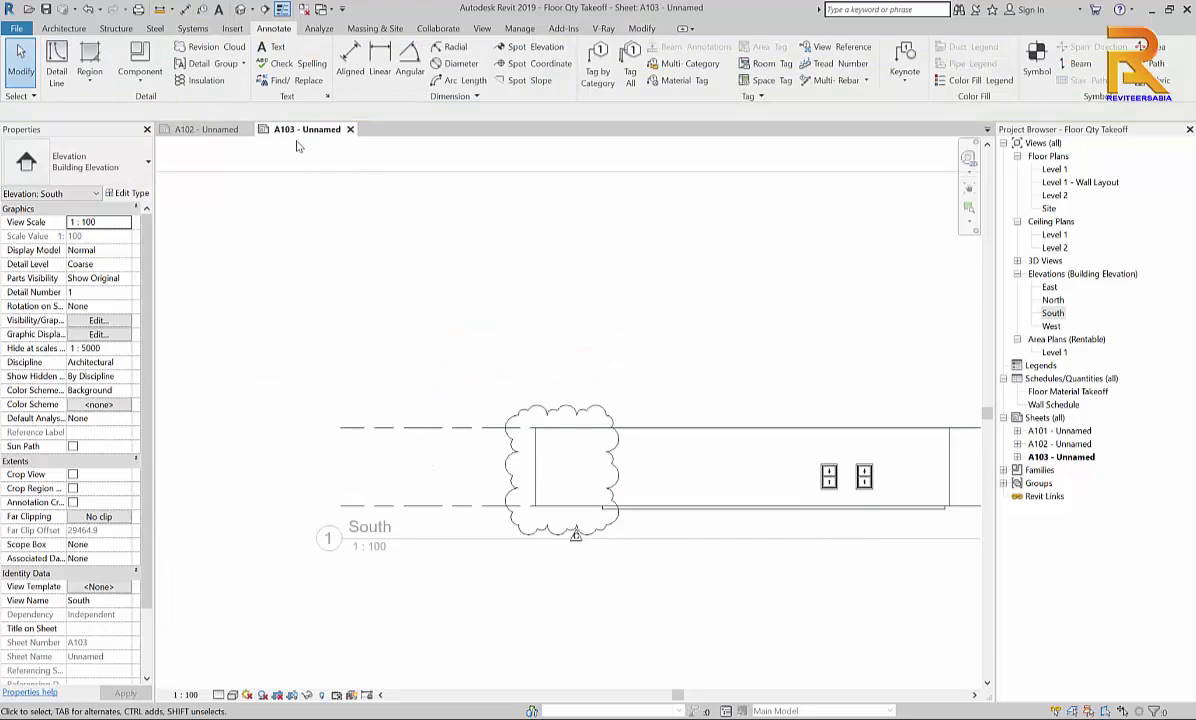
pyautogui.keyDown('shift'); pyautogui.hscroll(10, 662, 339); pyautogui.keyUp('shift')
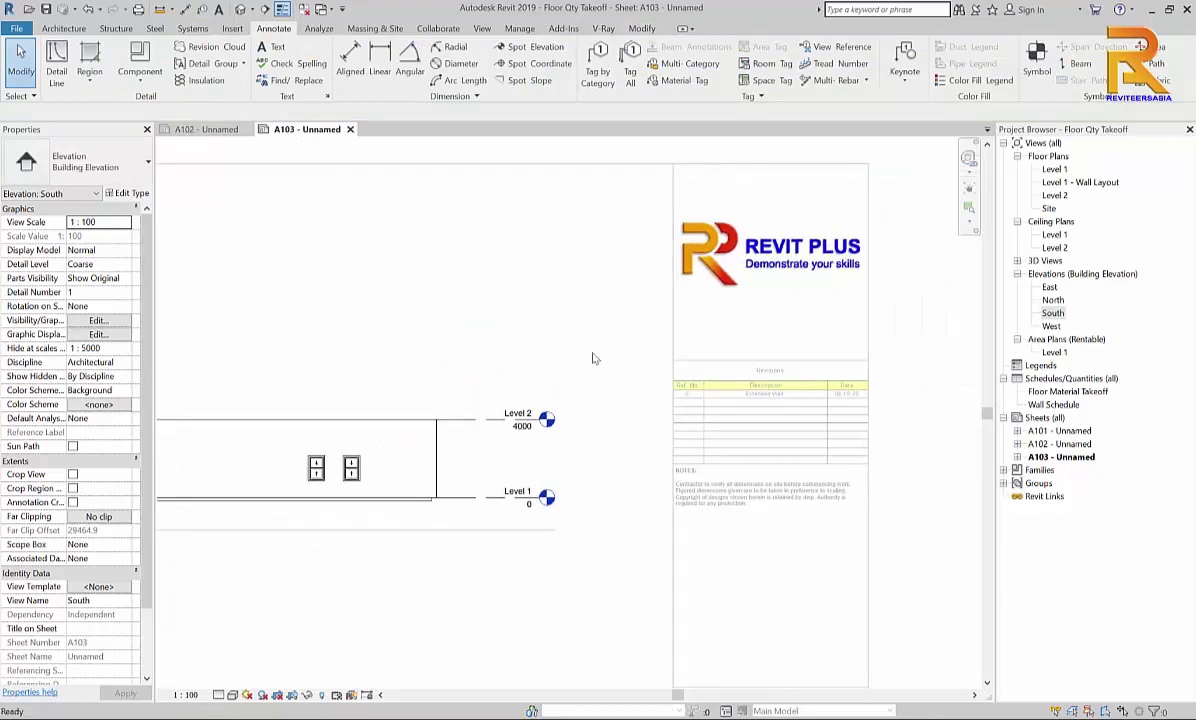
pyautogui.rightClick(435, 461)
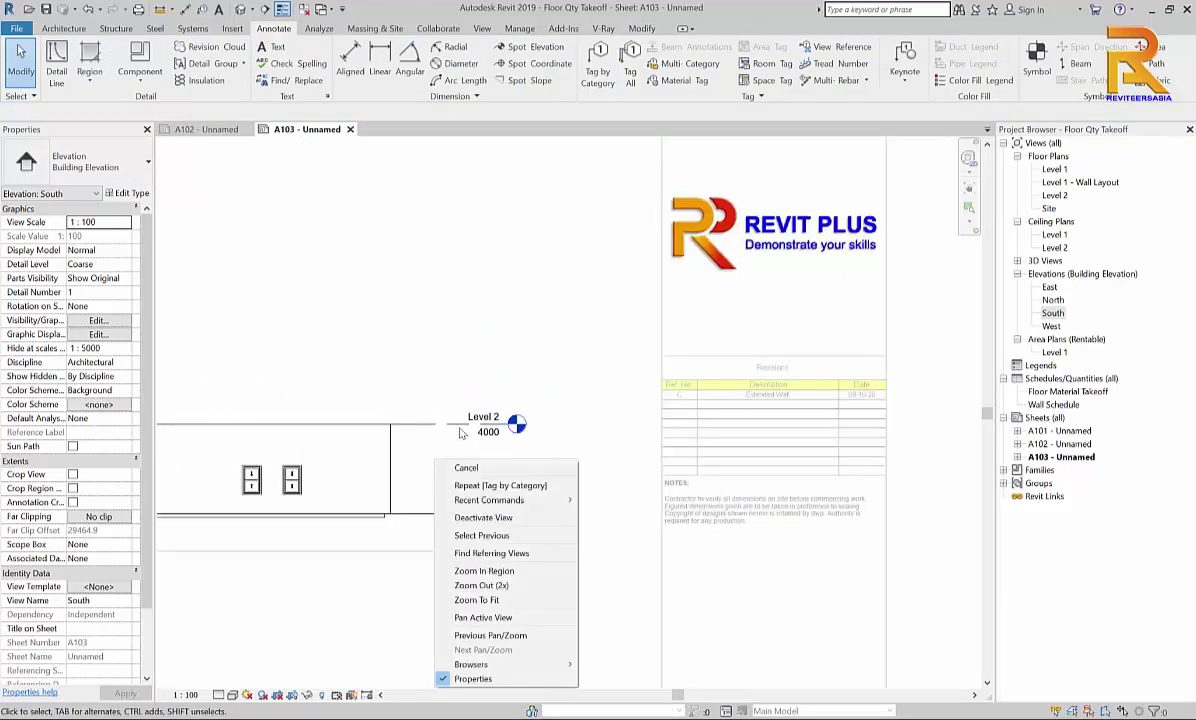
# Deactivate the South elevation viewport and review the revision settings, closing them unchanged.
pyautogui.click(466, 517)
pyautogui.scroll(5, 618, 392)
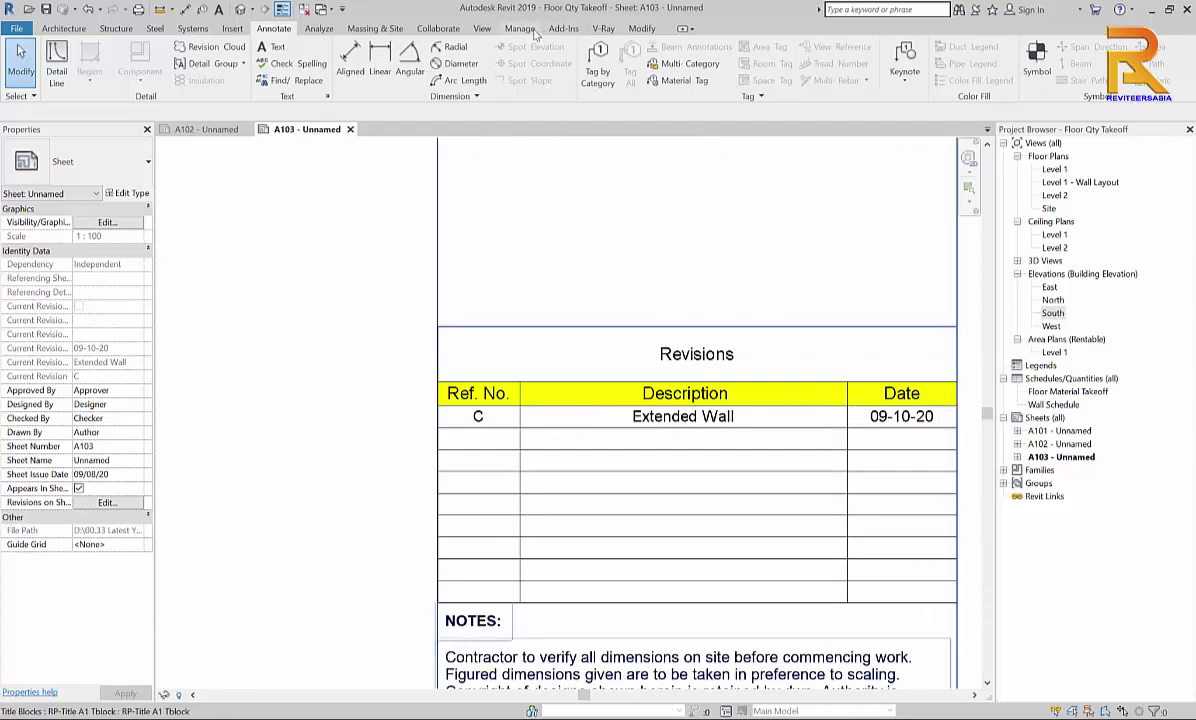
pyautogui.click(481, 28)
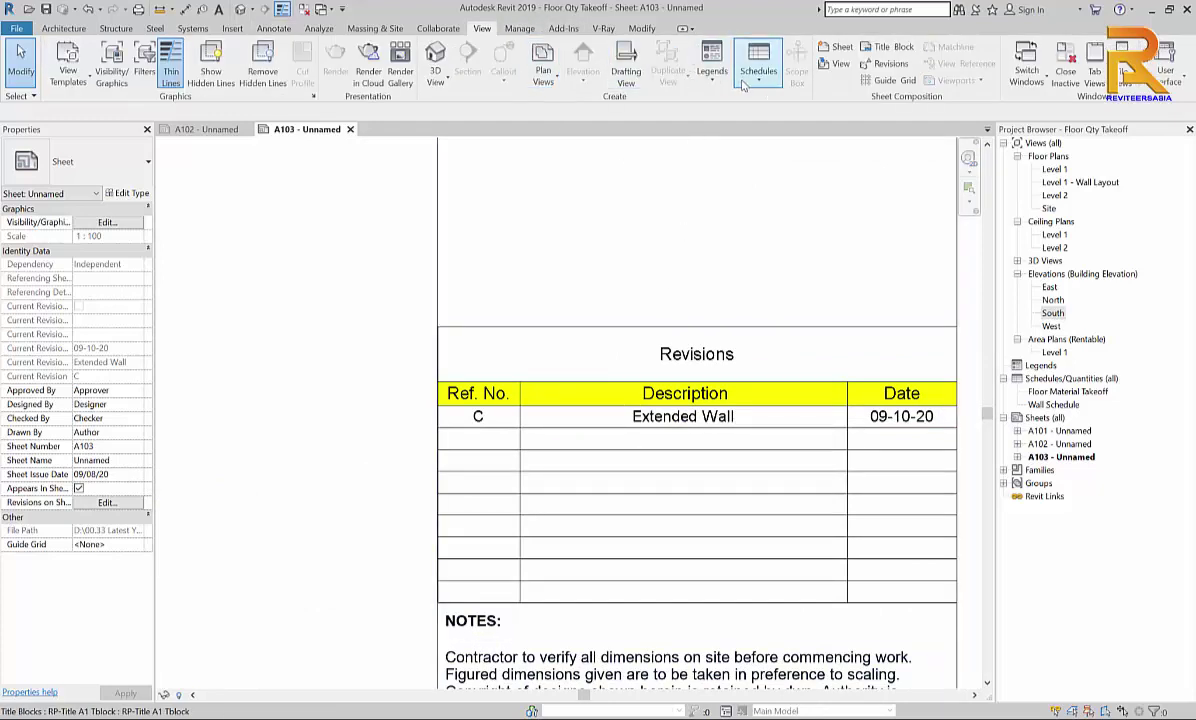
pyautogui.click(887, 63)
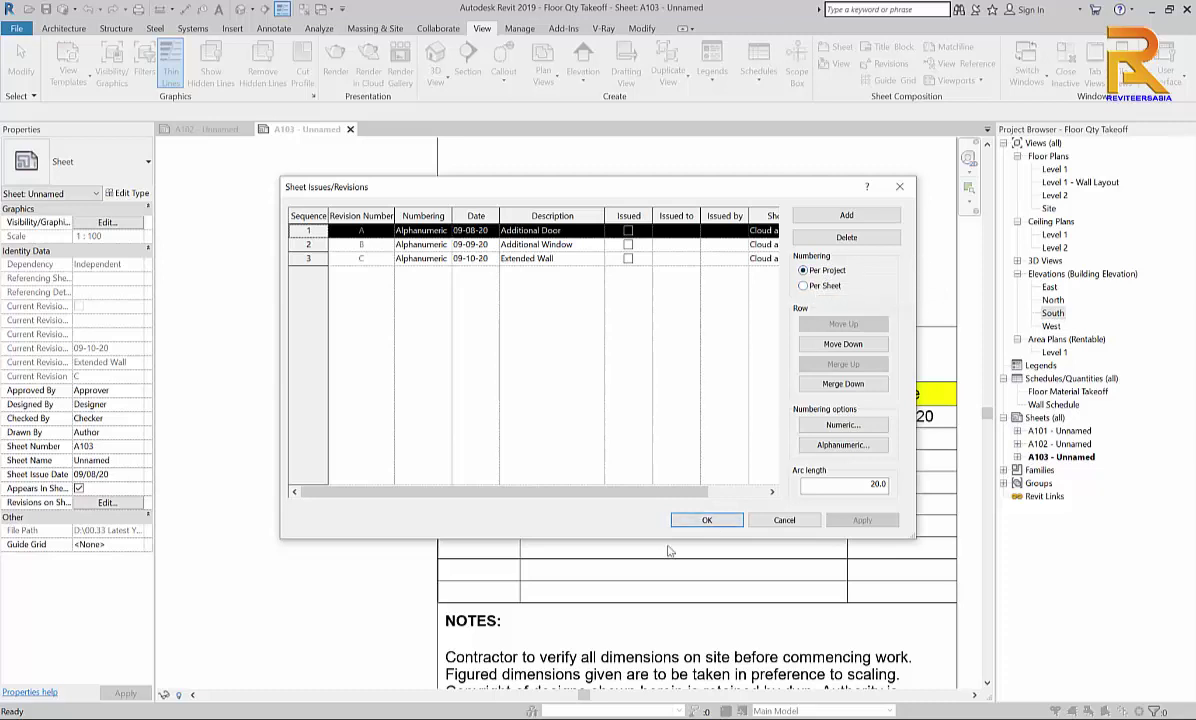
pyautogui.click(707, 520)
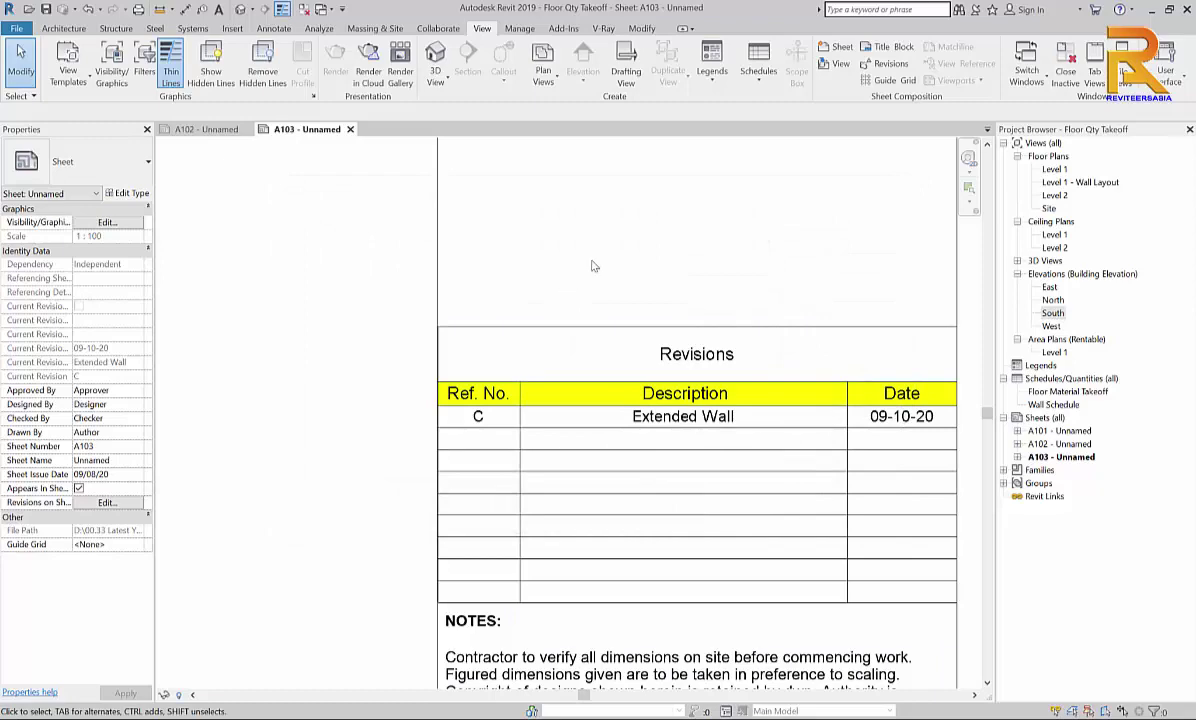
# Tile the open sheet views A103 and A102 side by side with WT.
pyautogui.scroll(-4, 600, 270)
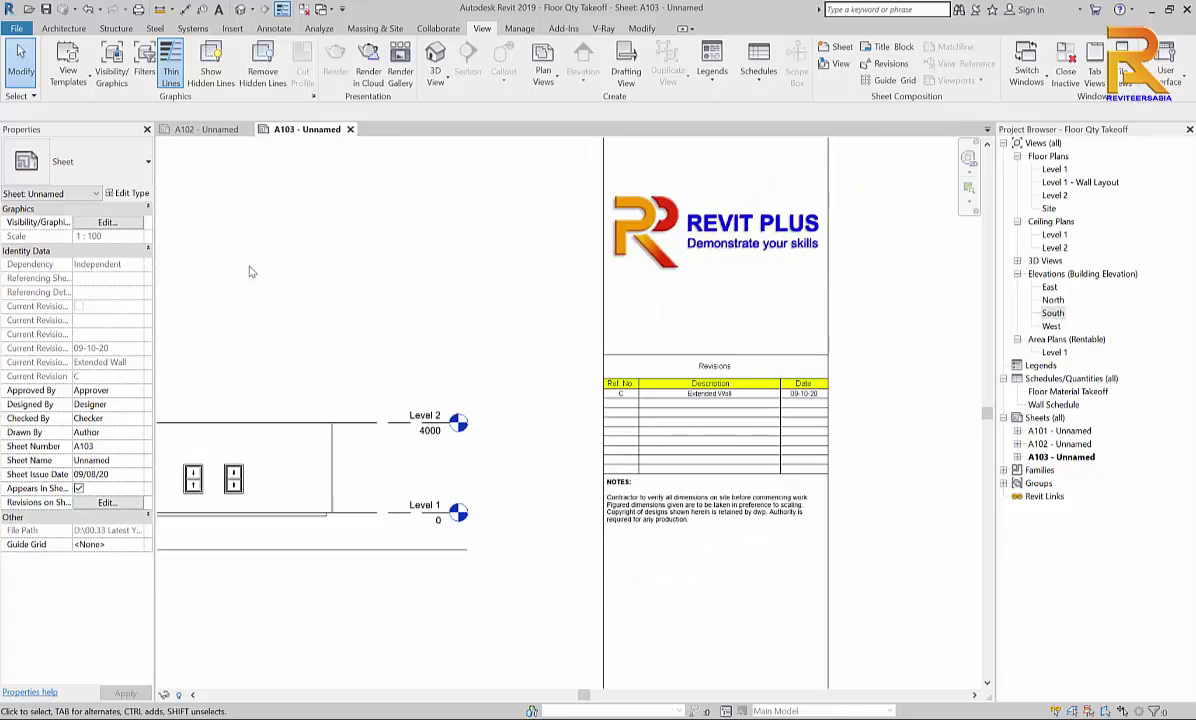
pyautogui.press('w')
pyautogui.press('t')
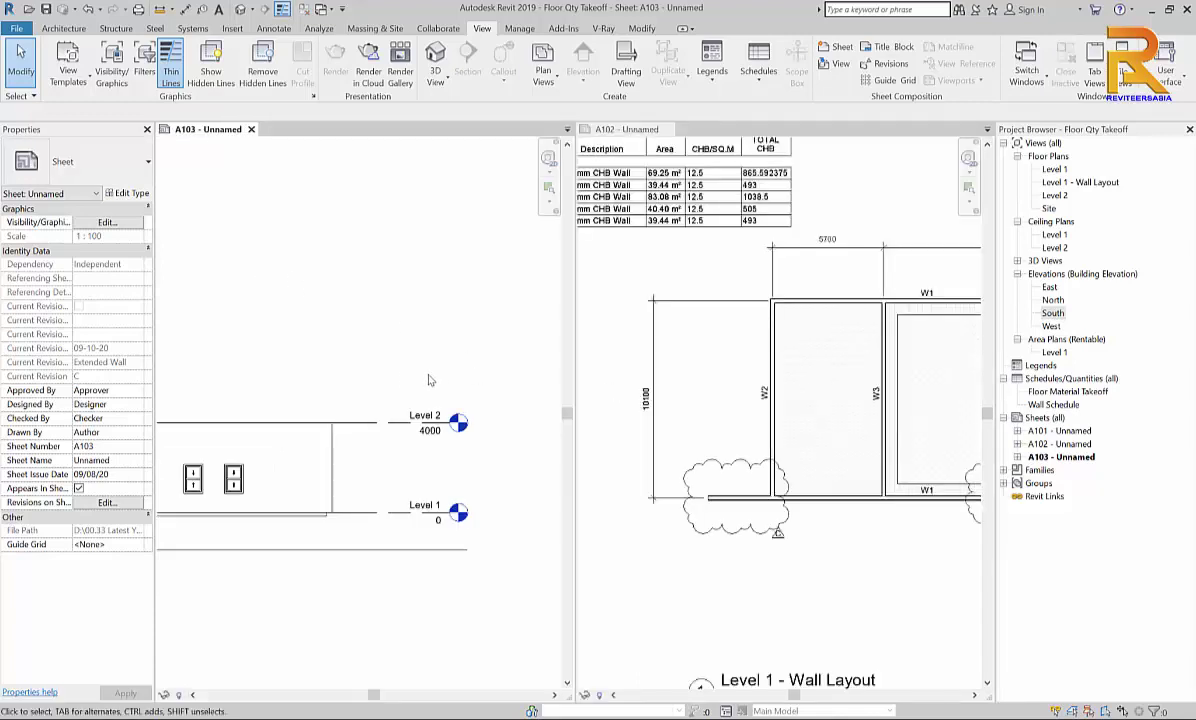
pyautogui.scroll(-3, 430, 380)
pyautogui.scroll(1, 437, 395)
pyautogui.scroll(4, 437, 395)
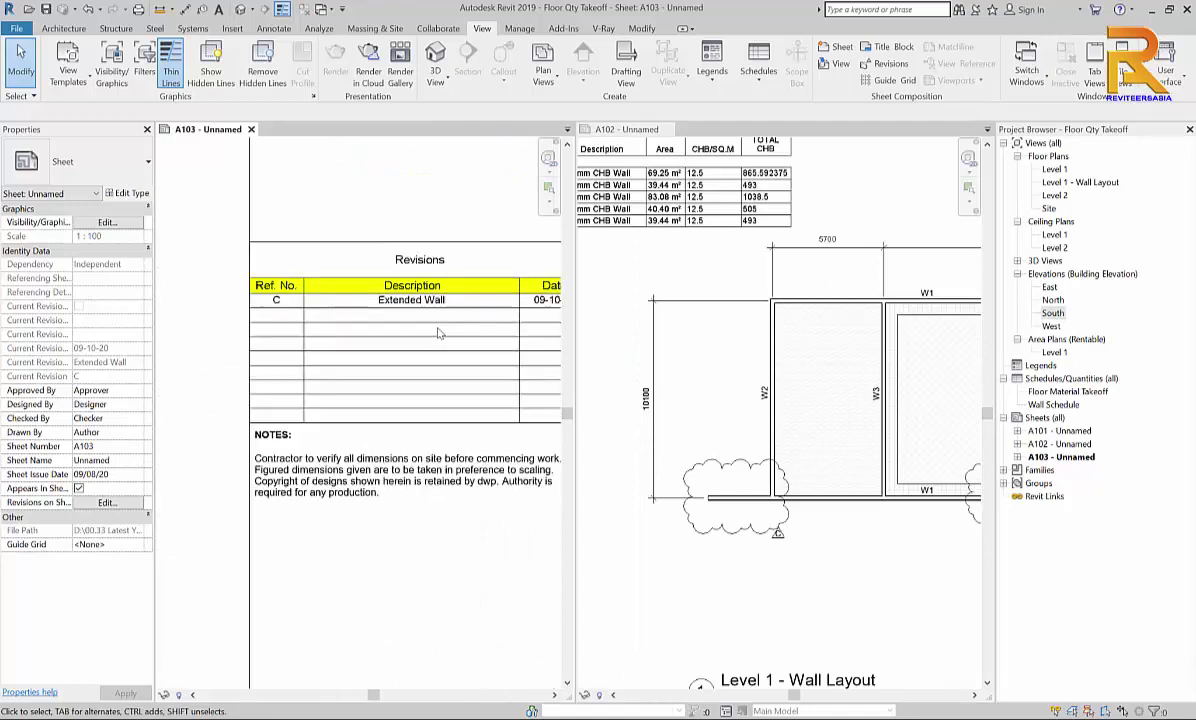
# Frame sheet A102's view on its Revisions table.
pyautogui.click(699, 313)
pyautogui.scroll(-5, 699, 313)
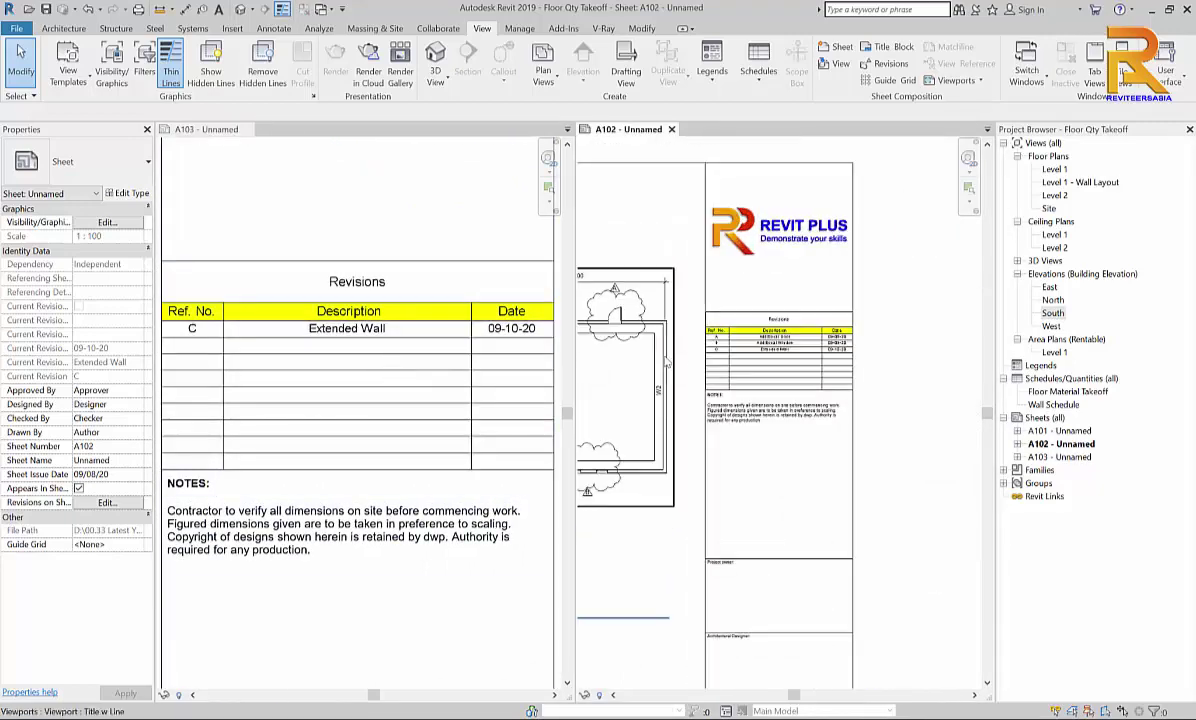
pyautogui.scroll(5, 757, 350)
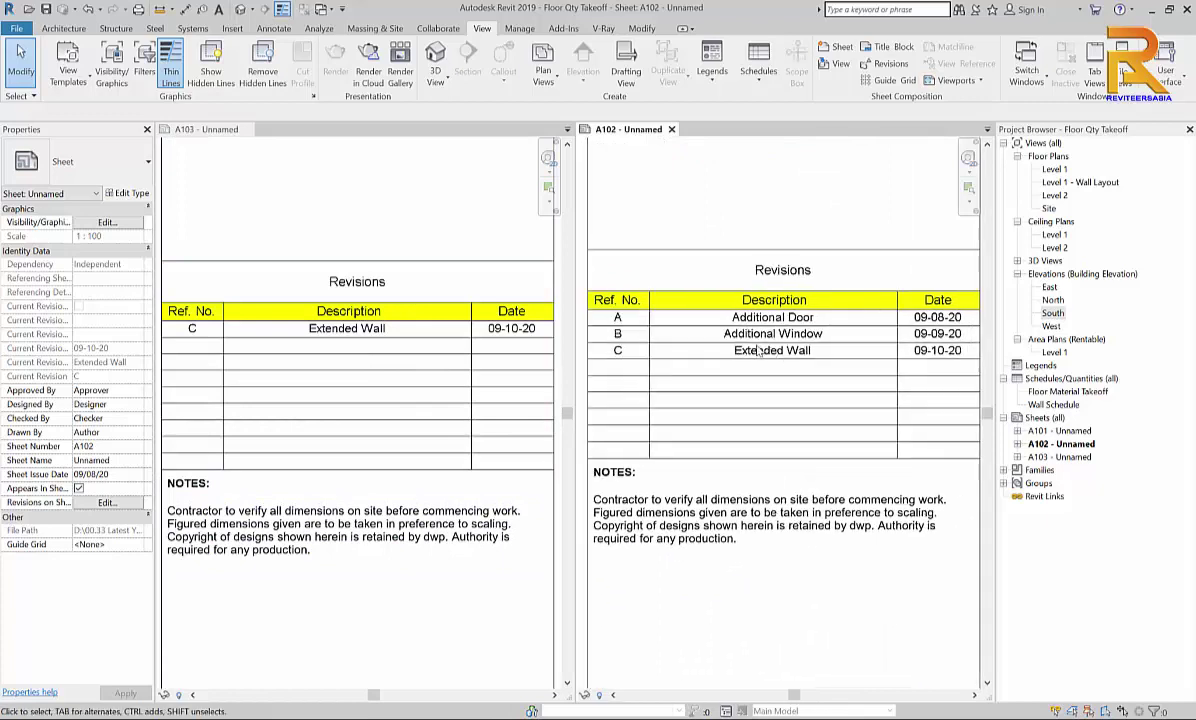
pyautogui.click(1061, 443)
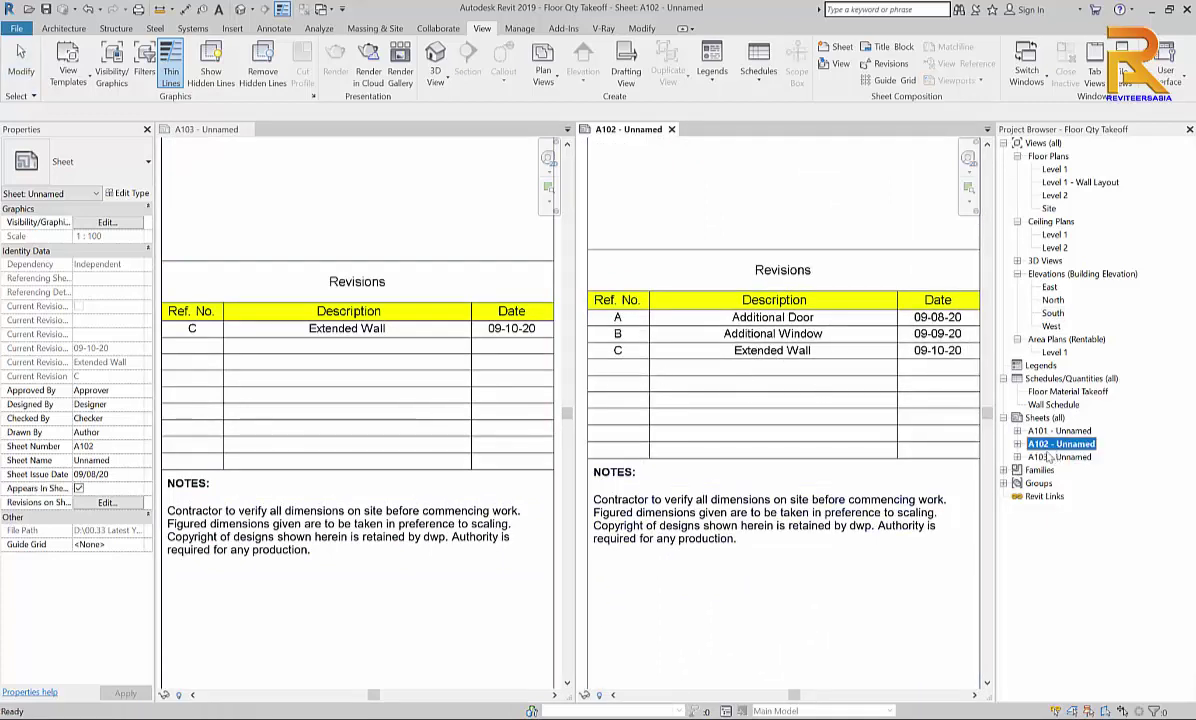
pyautogui.click(628, 215)
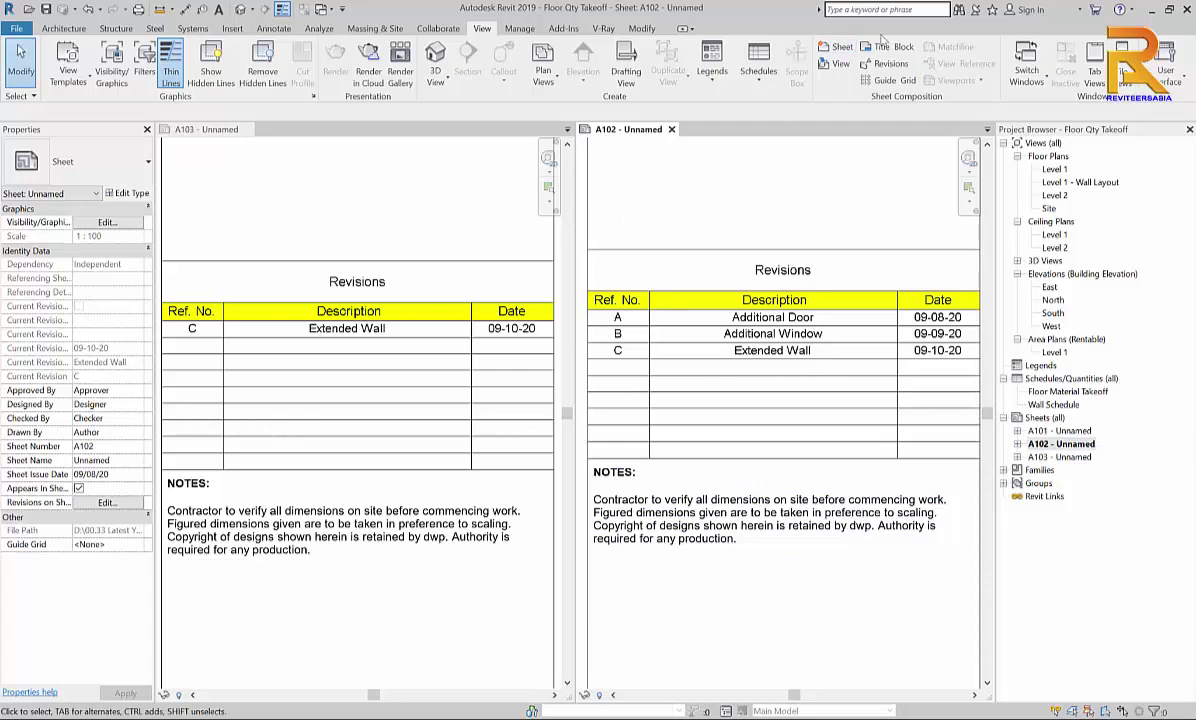
pyautogui.moveTo(737, 278); pyautogui.dragTo(731, 296, button='middle')
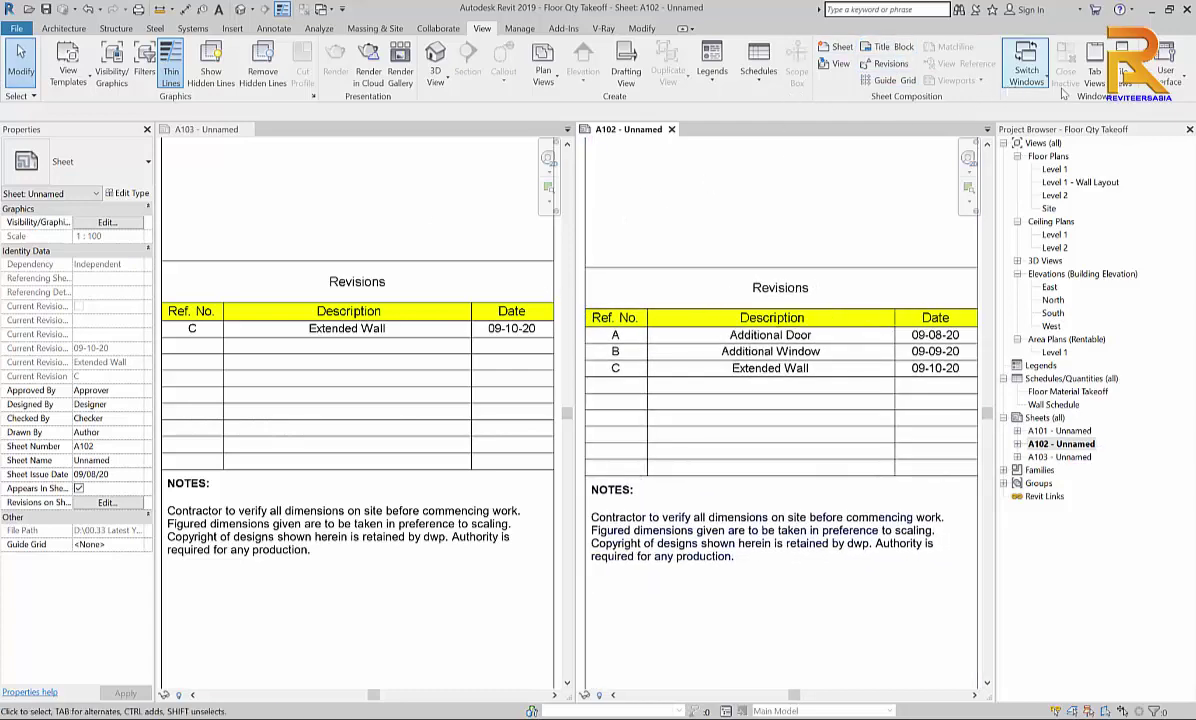
# Check the revision settings, then pan sheet A103 to show its Revisions table.
pyautogui.click(886, 63)
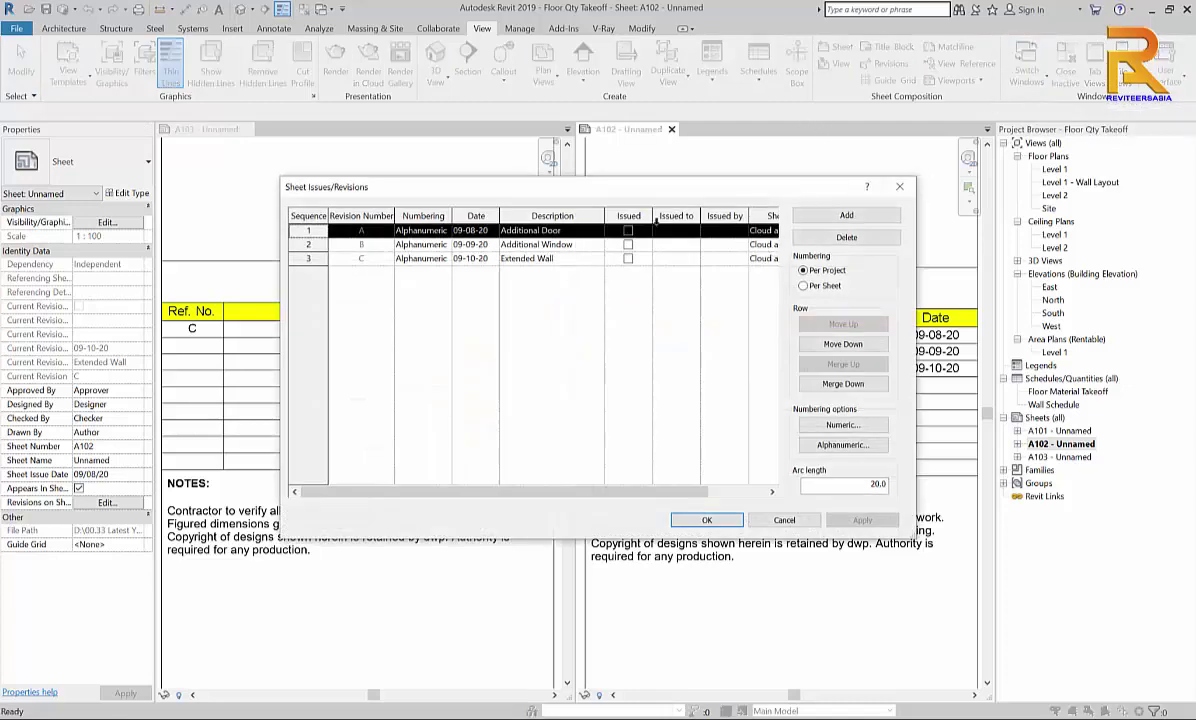
pyautogui.moveTo(655, 198); pyautogui.dragTo(655, 190)
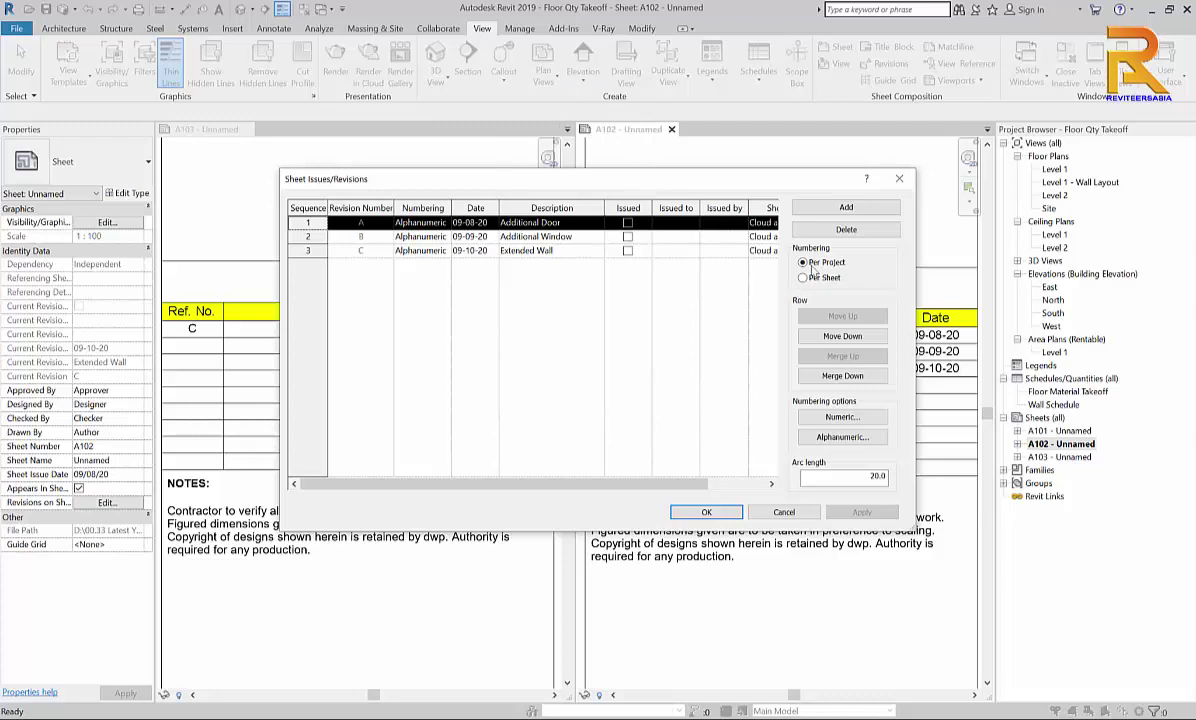
pyautogui.click(703, 511)
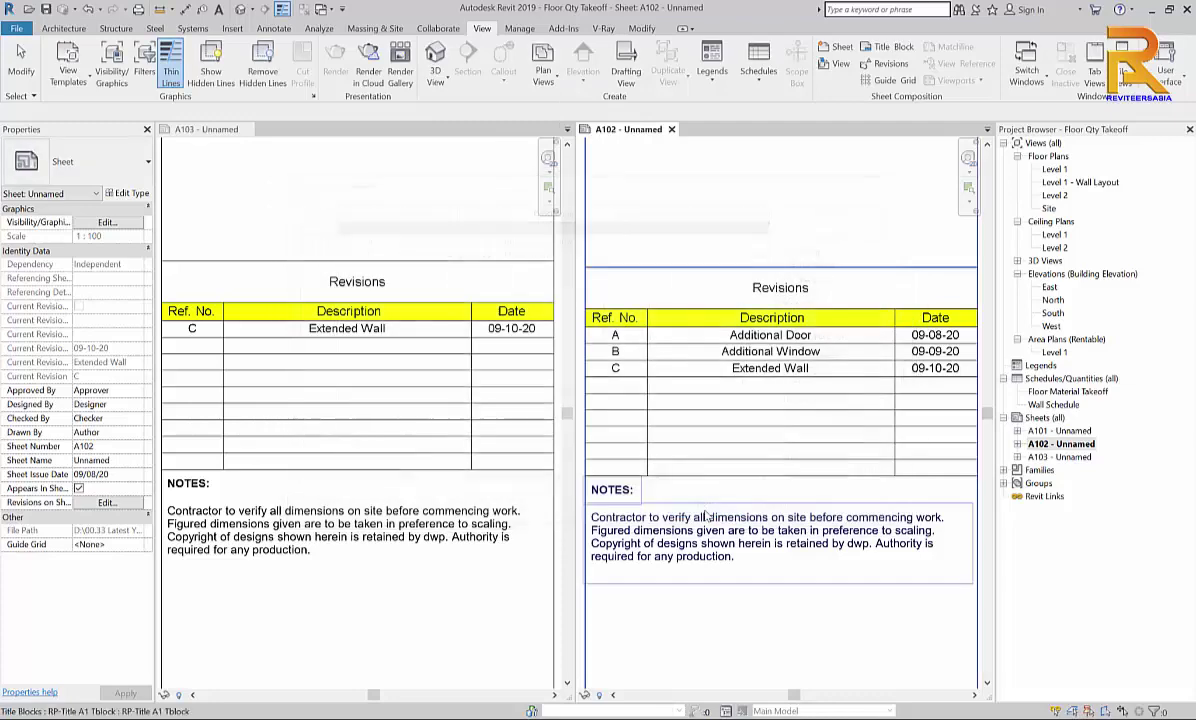
pyautogui.click(423, 419)
pyautogui.moveTo(420, 405); pyautogui.dragTo(323, 392, button='middle')
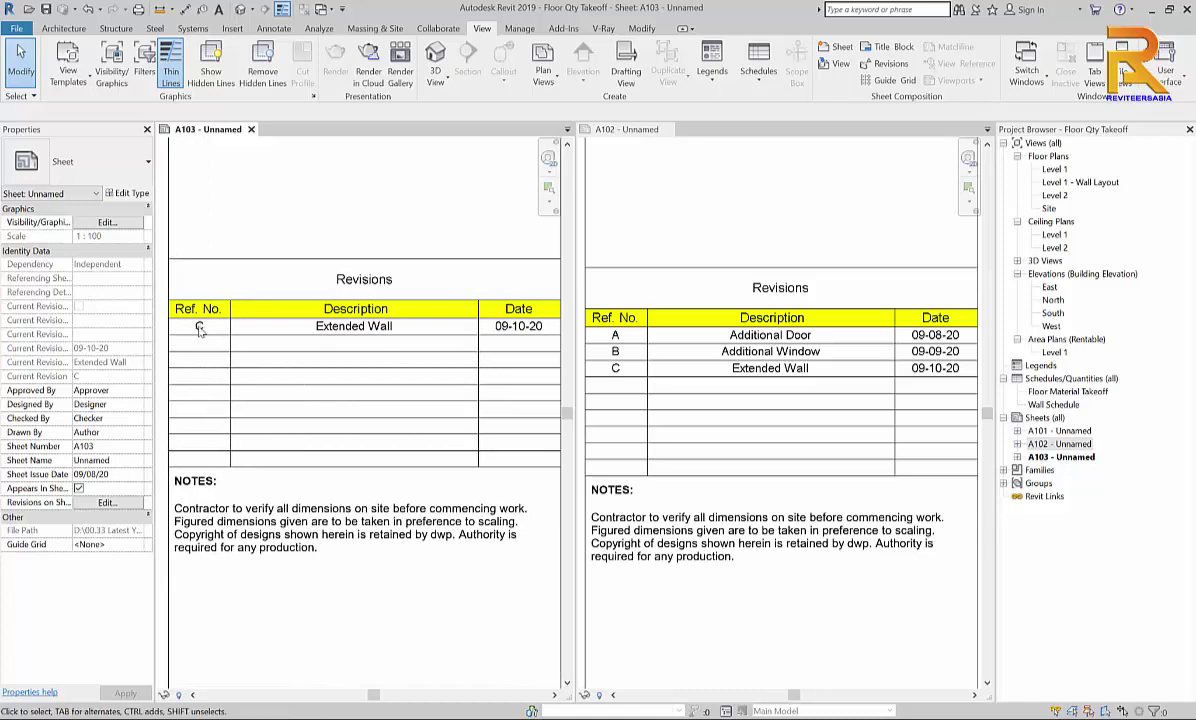
pyautogui.moveTo(199, 330); pyautogui.dragTo(346, 385, button='middle')
pyautogui.scroll(1, 350, 375)
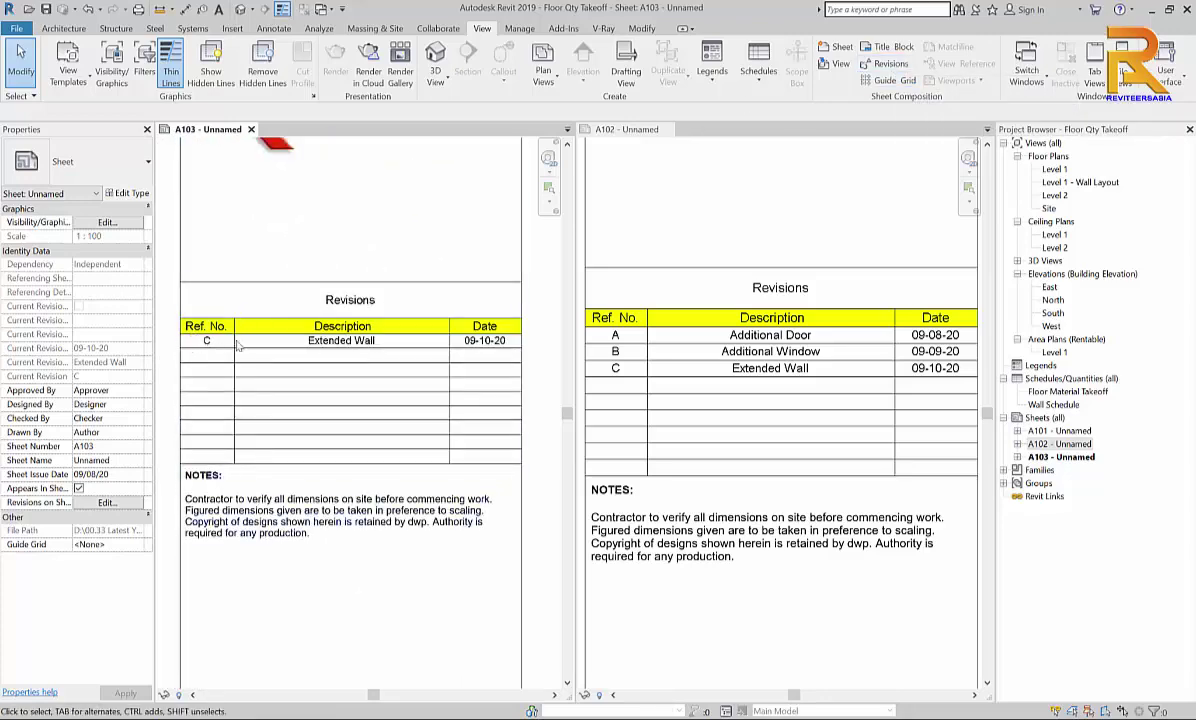
# Switch revision numbering to Per Sheet and accept the warning.
pyautogui.click(885, 64)
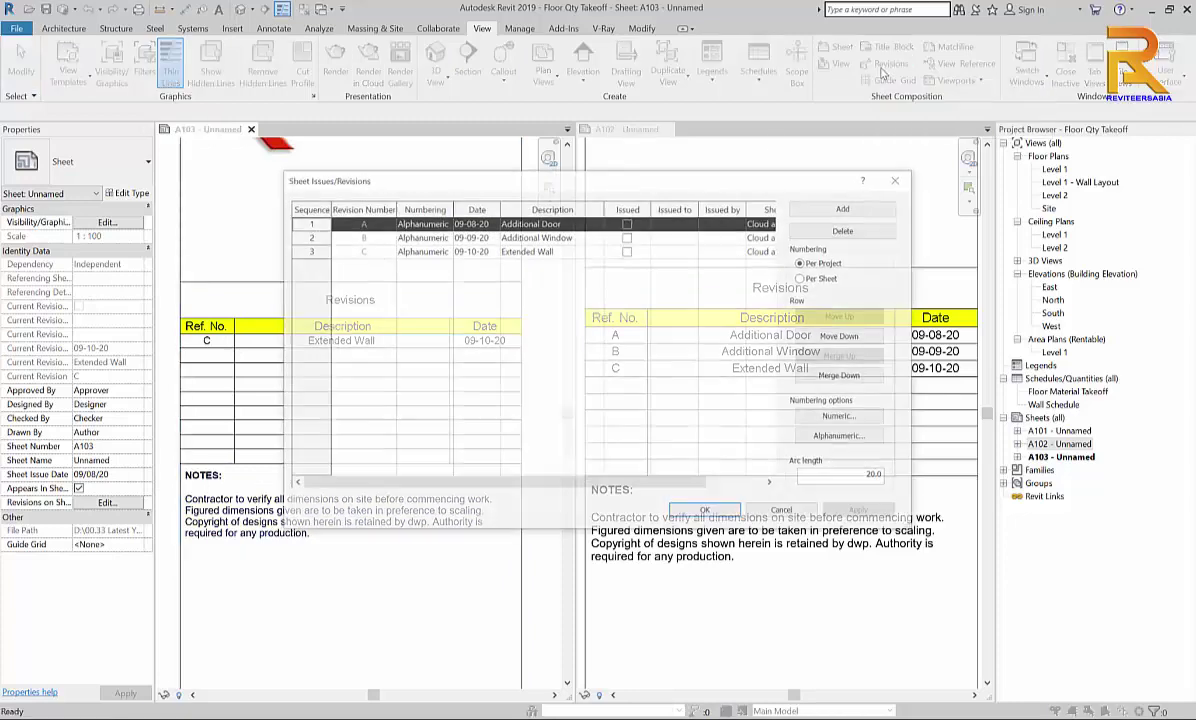
pyautogui.click(803, 278)
pyautogui.click(628, 388)
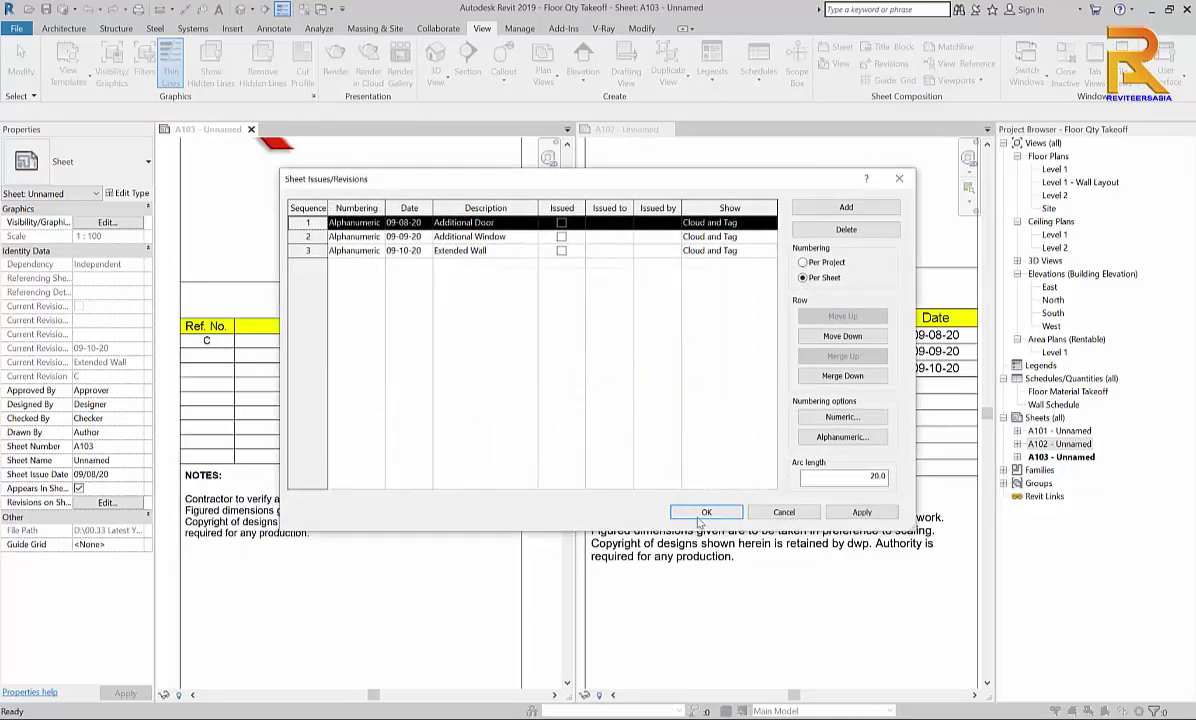
pyautogui.click(700, 514)
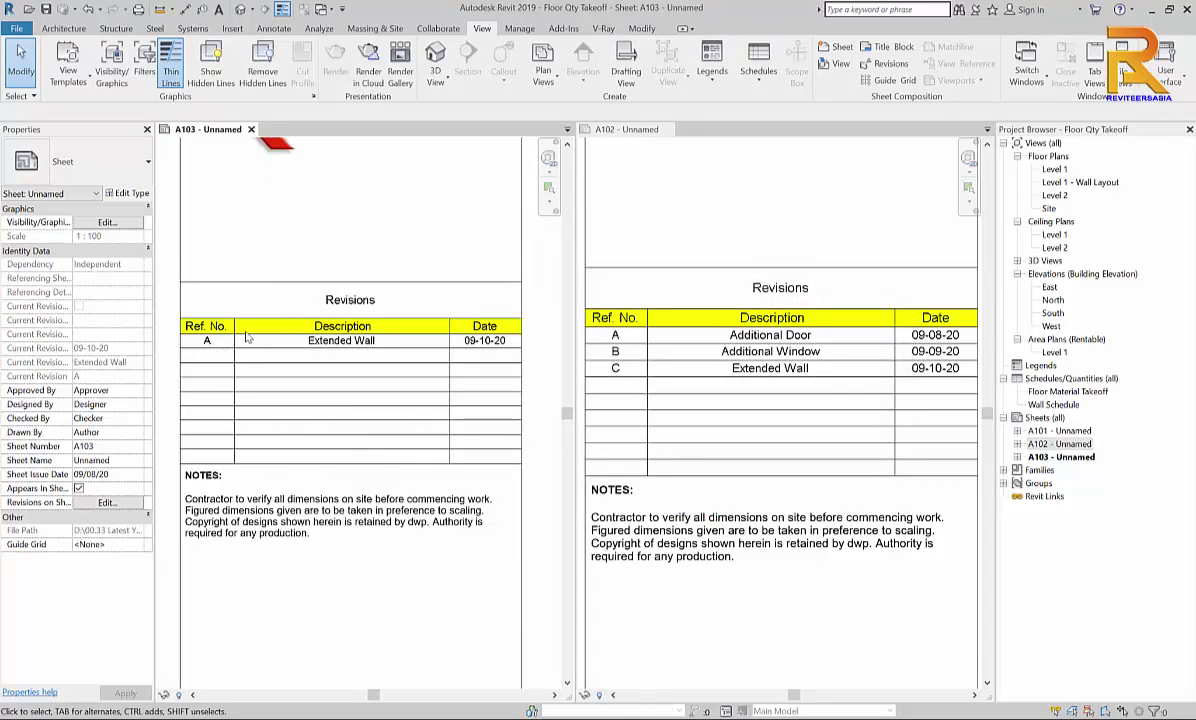
pyautogui.moveTo(247, 338)
pyautogui.mouseDown()
pyautogui.moveTo(280, 334)
pyautogui.moveTo(245, 341)
pyautogui.mouseUp()
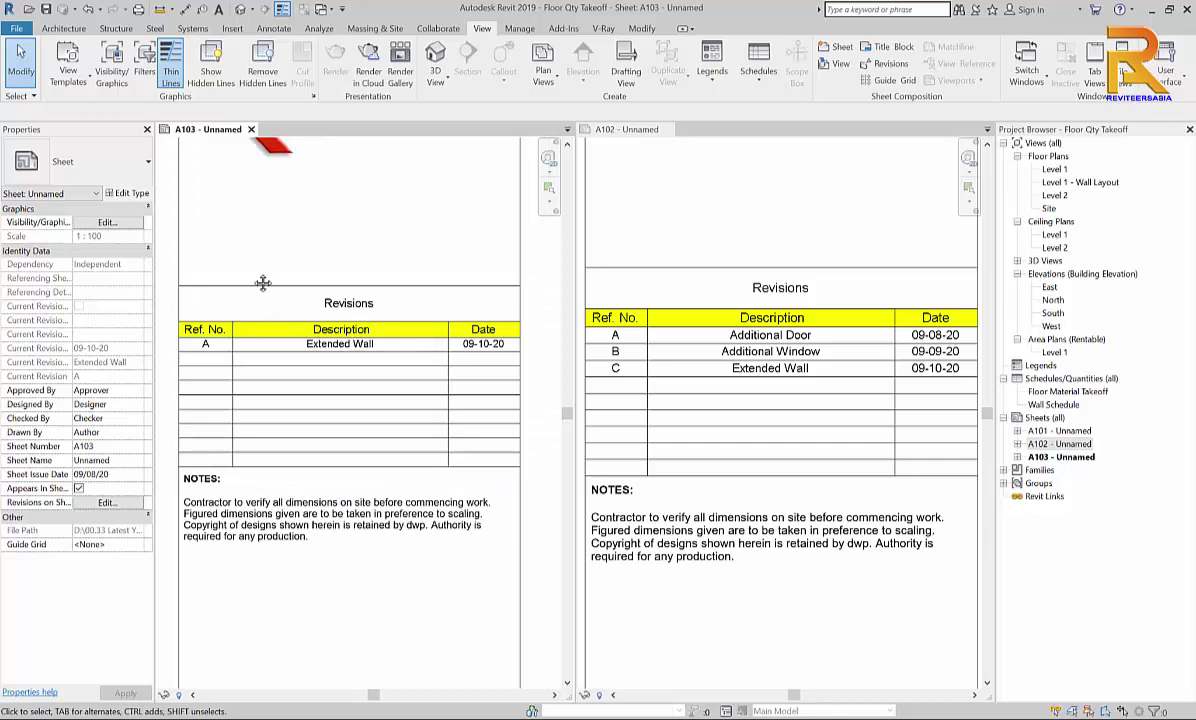
pyautogui.moveTo(263, 283); pyautogui.dragTo(282, 277, button='middle')
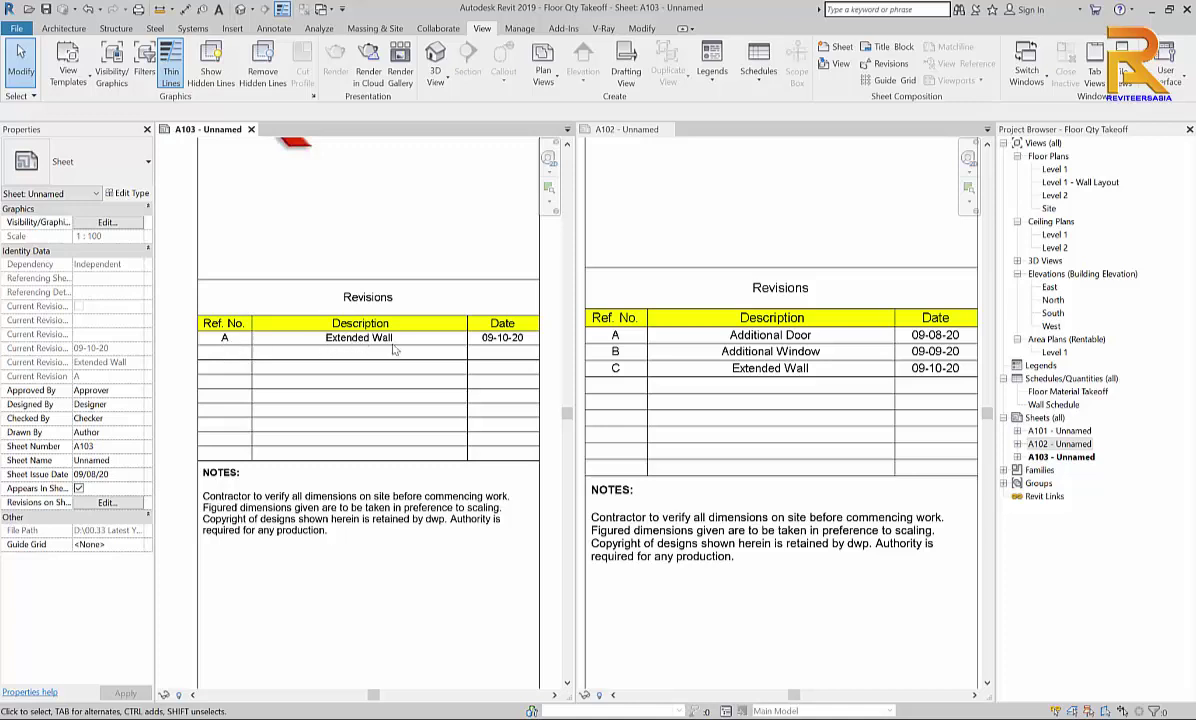
pyautogui.click(761, 398)
pyautogui.scroll(-3, 421, 363)
pyautogui.moveTo(421, 363)
pyautogui.mouseDown(button='middle')
pyautogui.moveTo(394, 399)
pyautogui.moveTo(408, 355)
pyautogui.mouseUp(button='middle')
pyautogui.scroll(2, 394, 399)
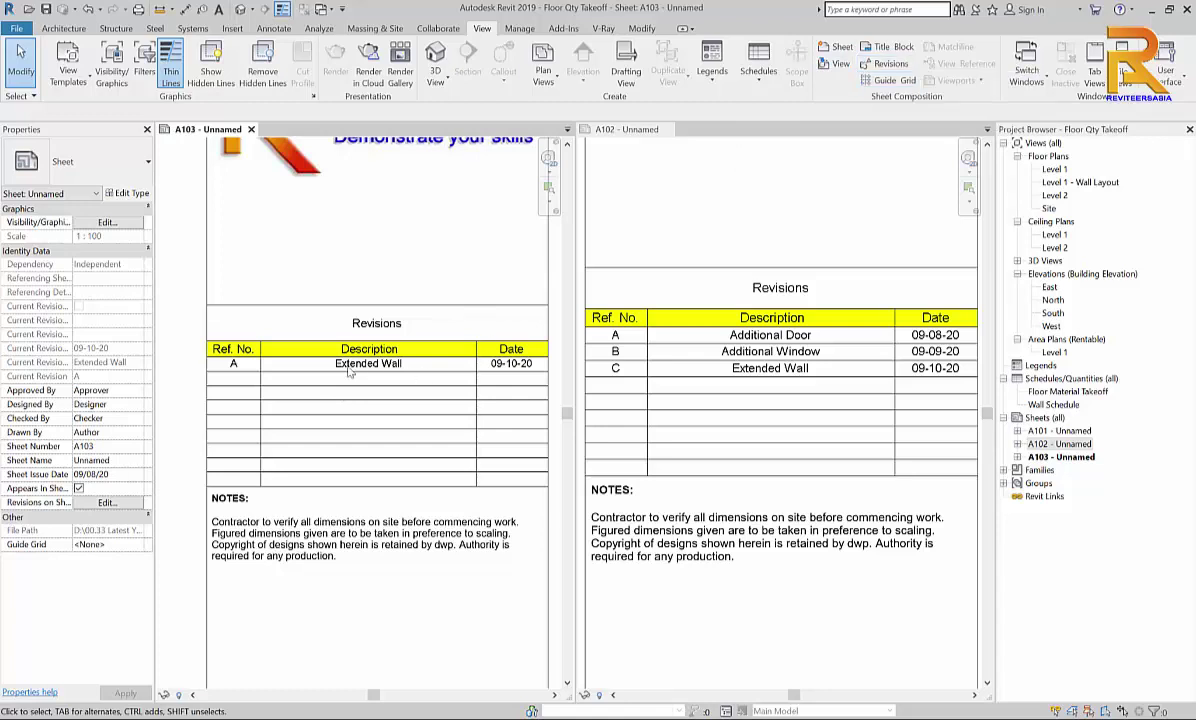
pyautogui.moveTo(463, 296); pyautogui.dragTo(478, 262, button='middle')
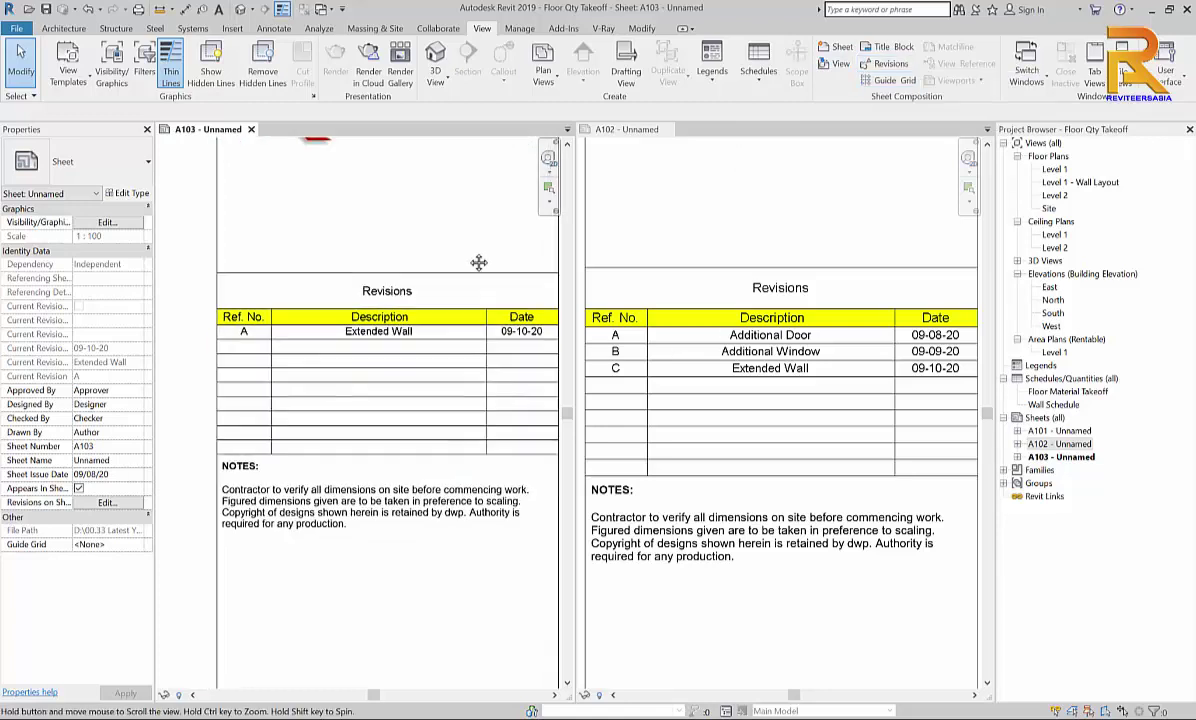
# Switch revision numbering back to Per Project, accepting the warning, so A103 shows C.
pyautogui.click(884, 63)
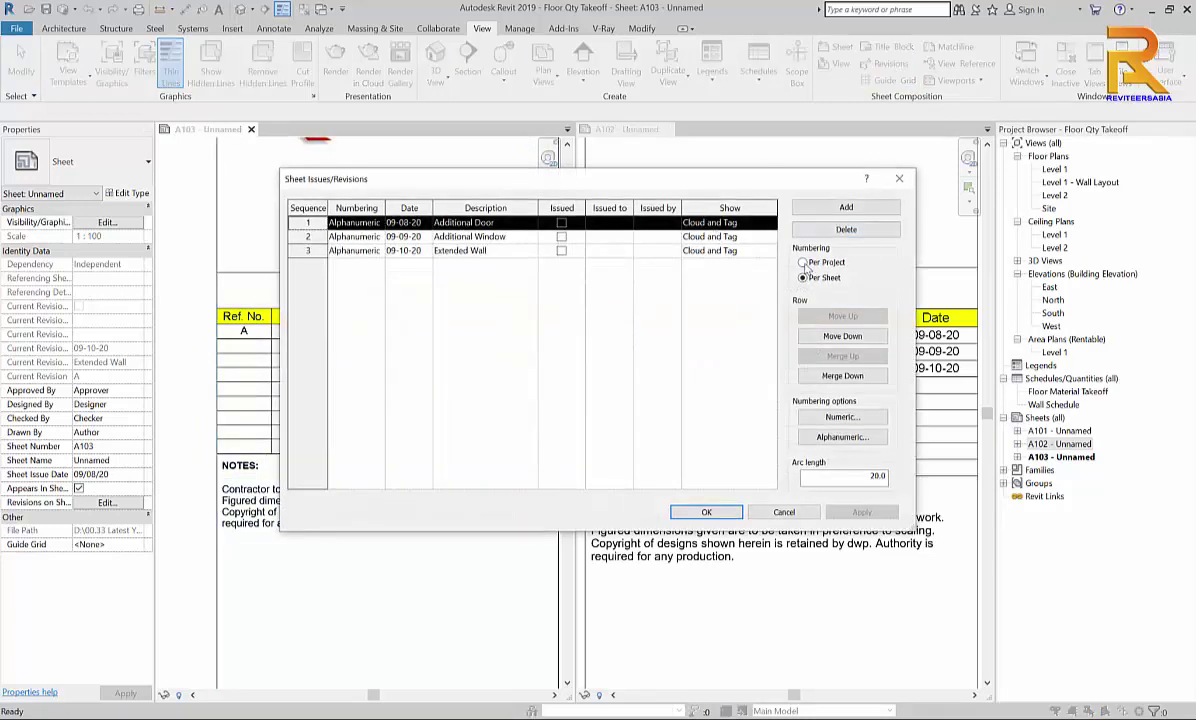
pyautogui.click(803, 262)
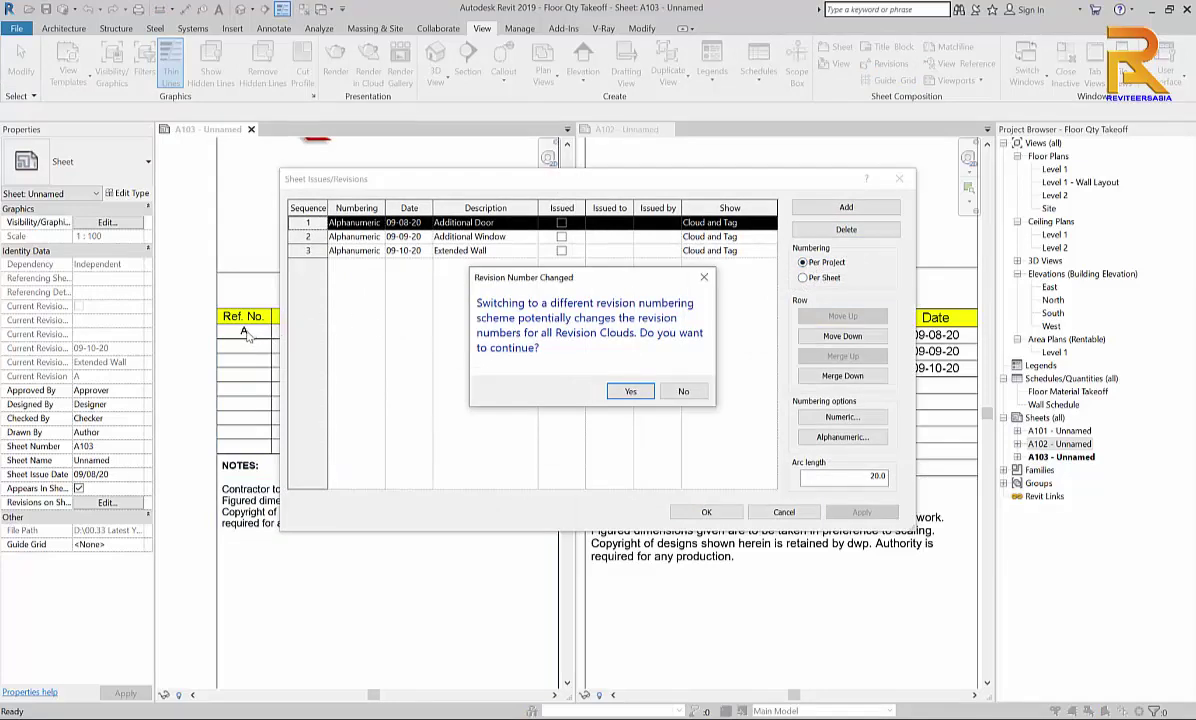
pyautogui.click(630, 391)
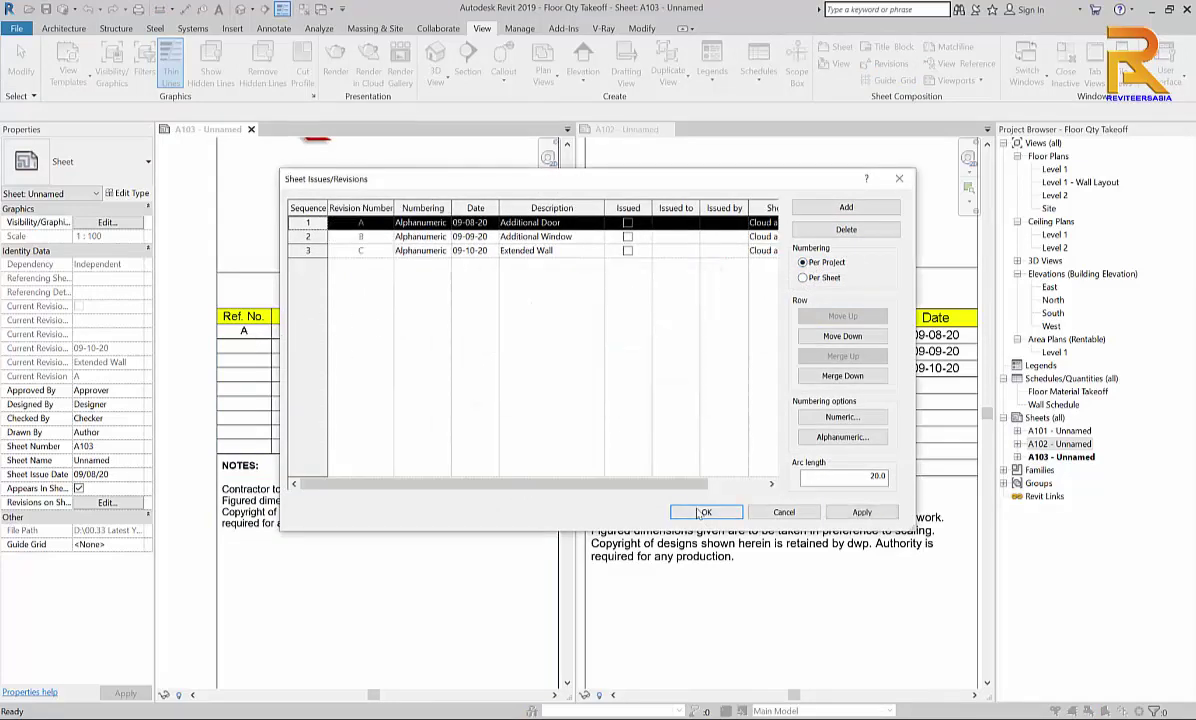
pyautogui.click(704, 512)
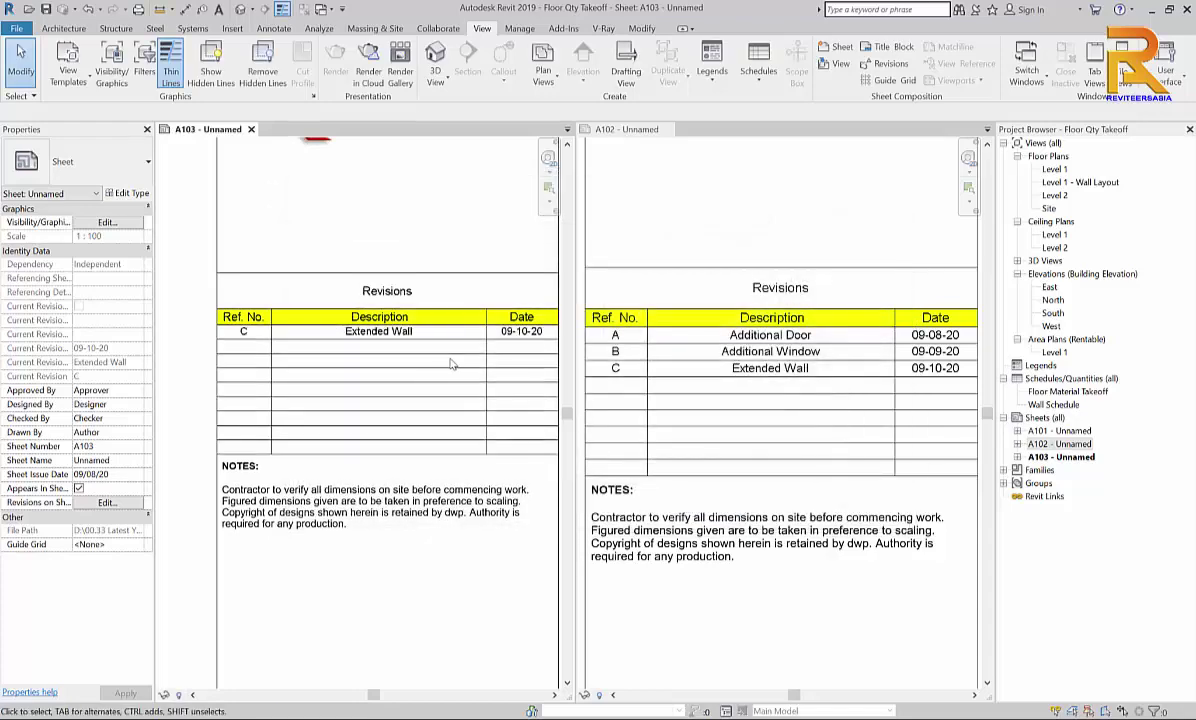
pyautogui.scroll(-3, 450, 364)
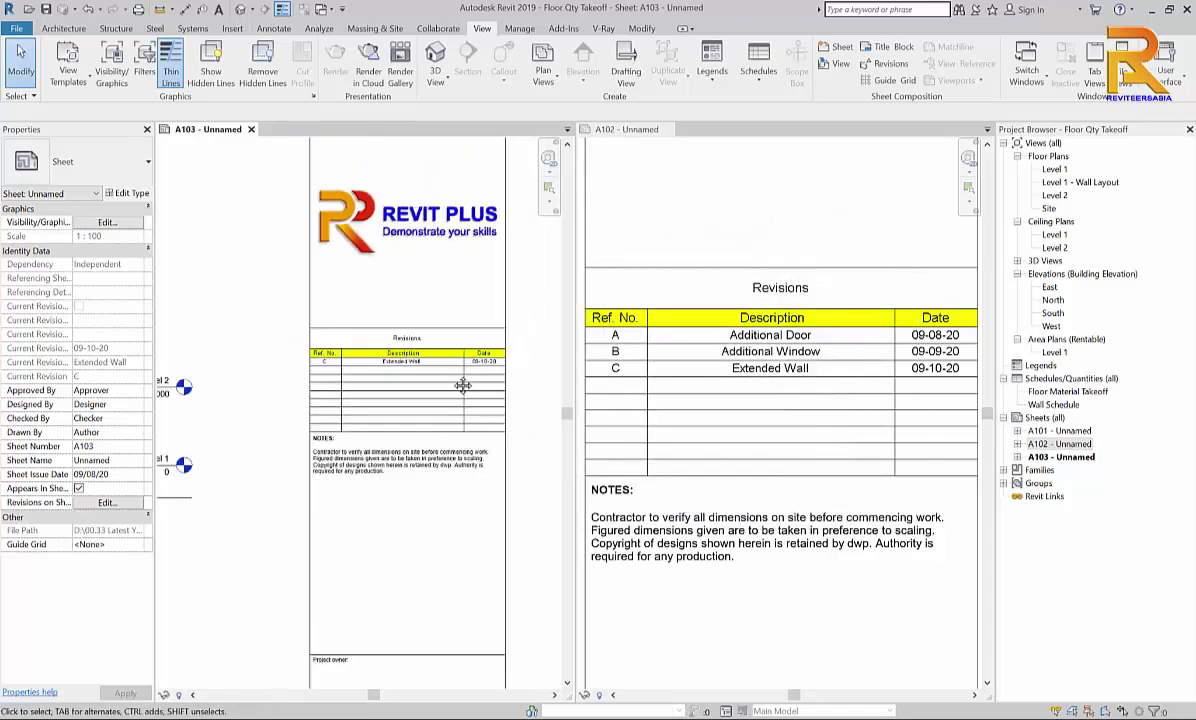
pyautogui.moveTo(463, 385); pyautogui.dragTo(467, 387, button='middle')
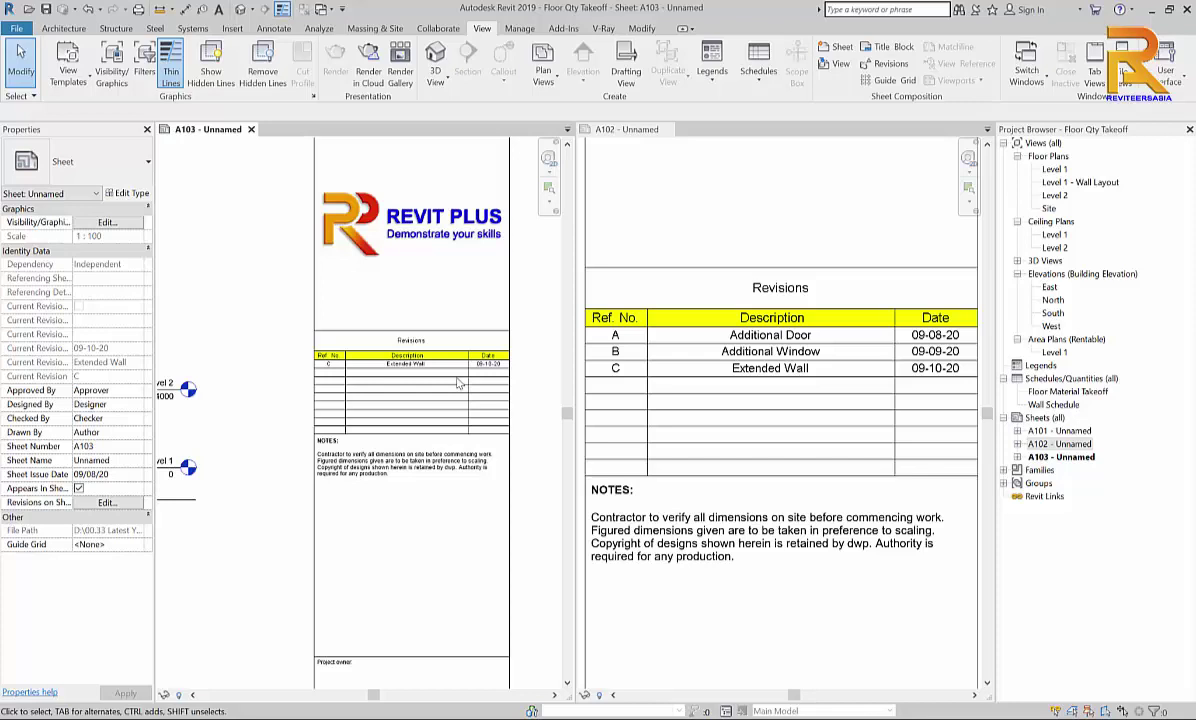